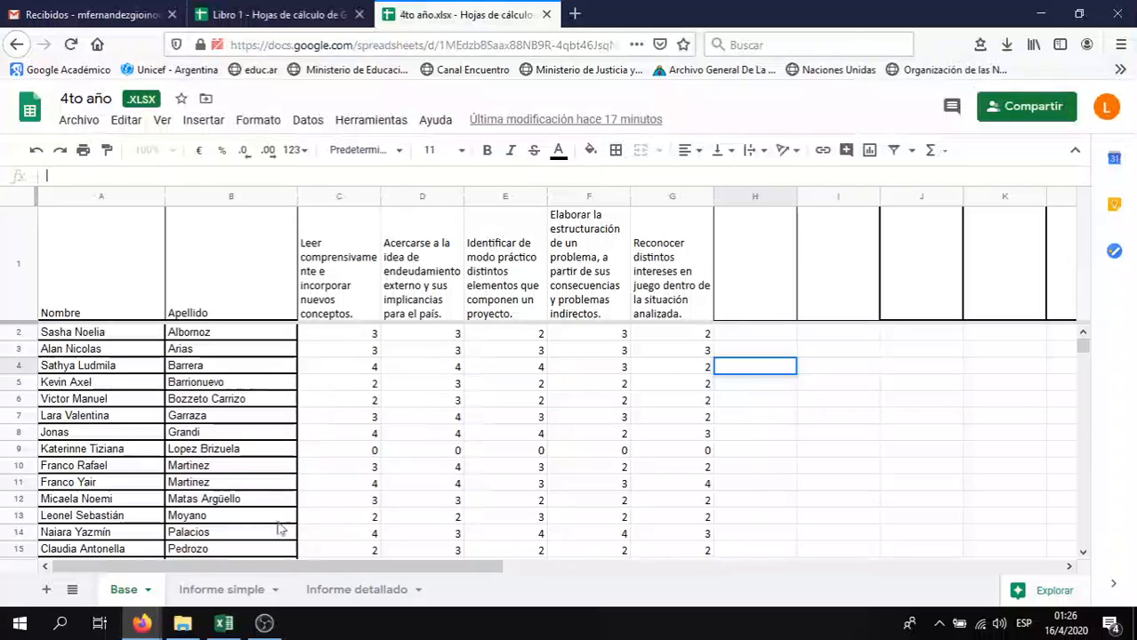
Freeze columns A and B (Nombre, Apellido) and scroll sideways to check they stay visible
mouse_move(266, 625)
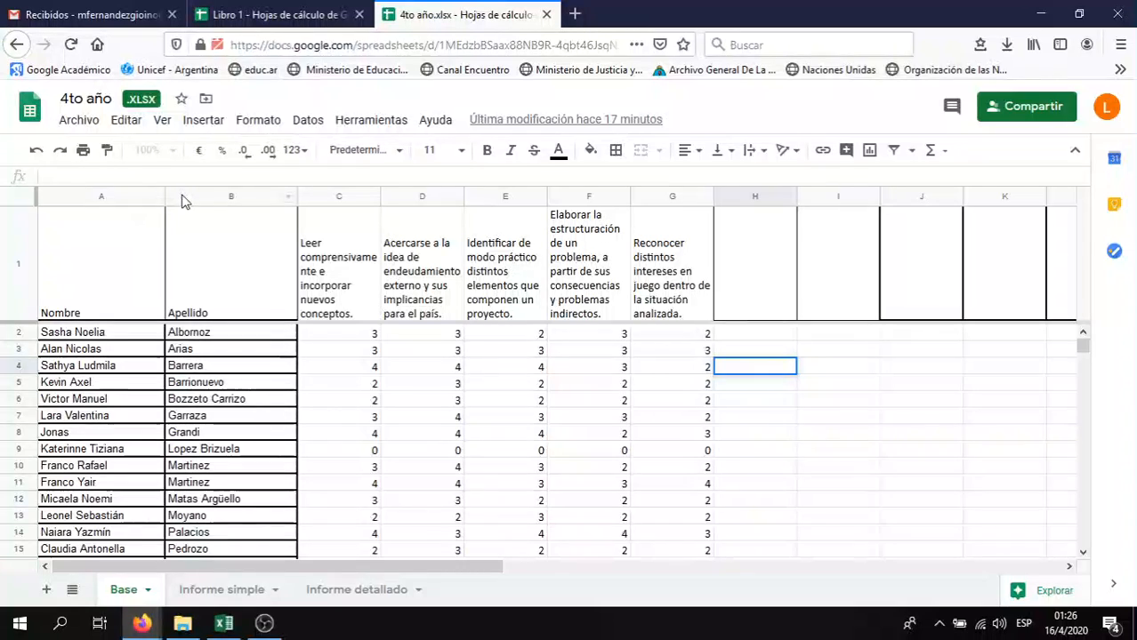
left_click(162, 130)
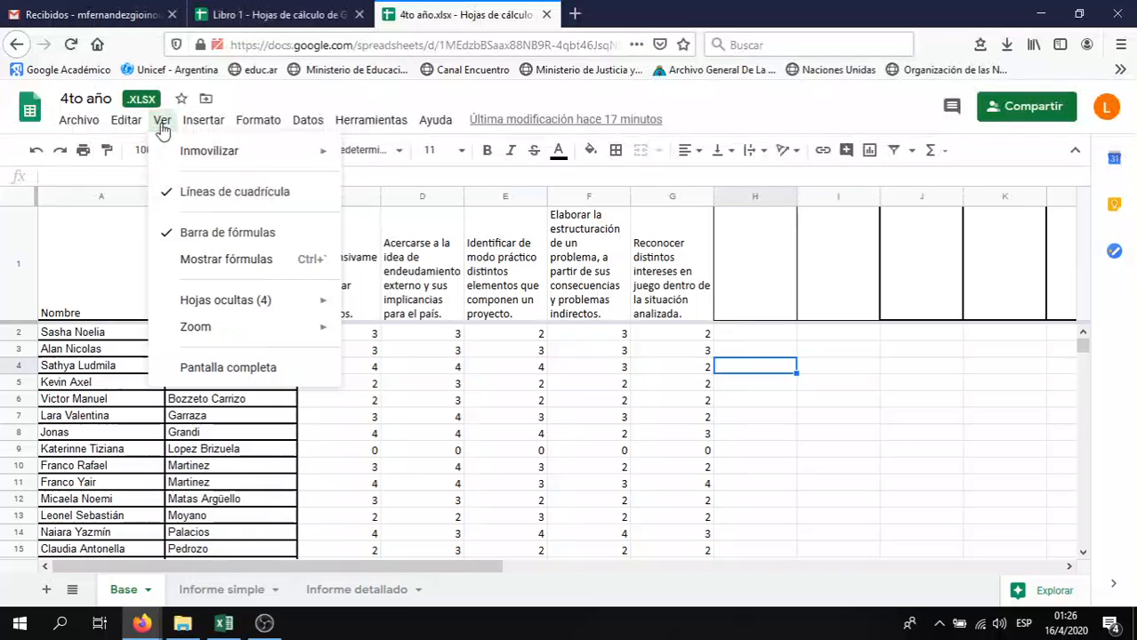
left_click(161, 125)
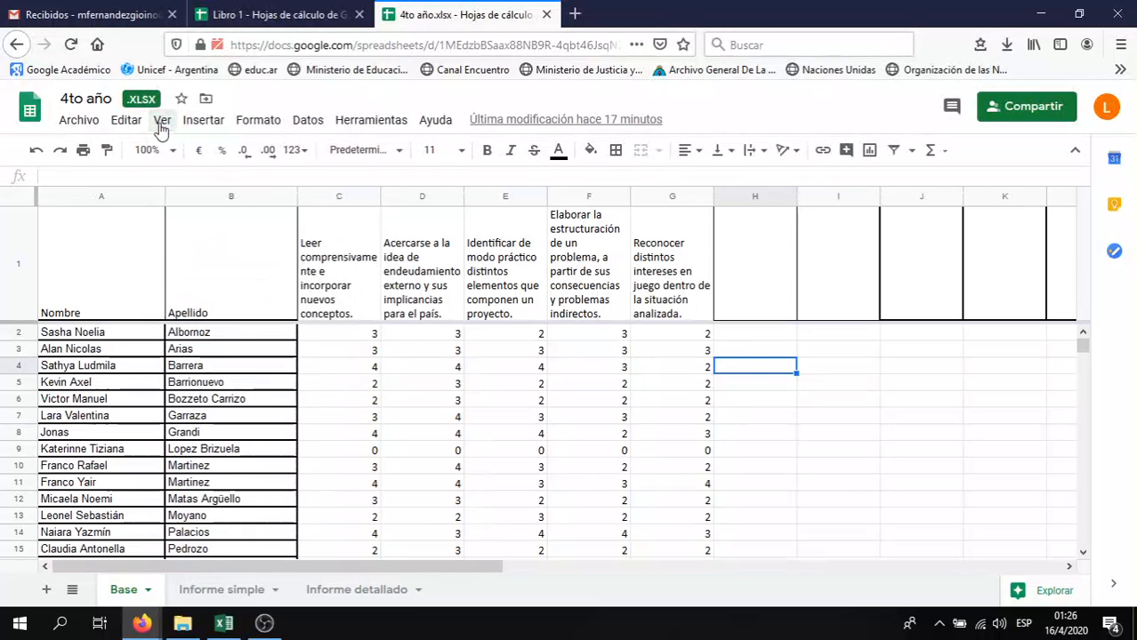
left_click(210, 198)
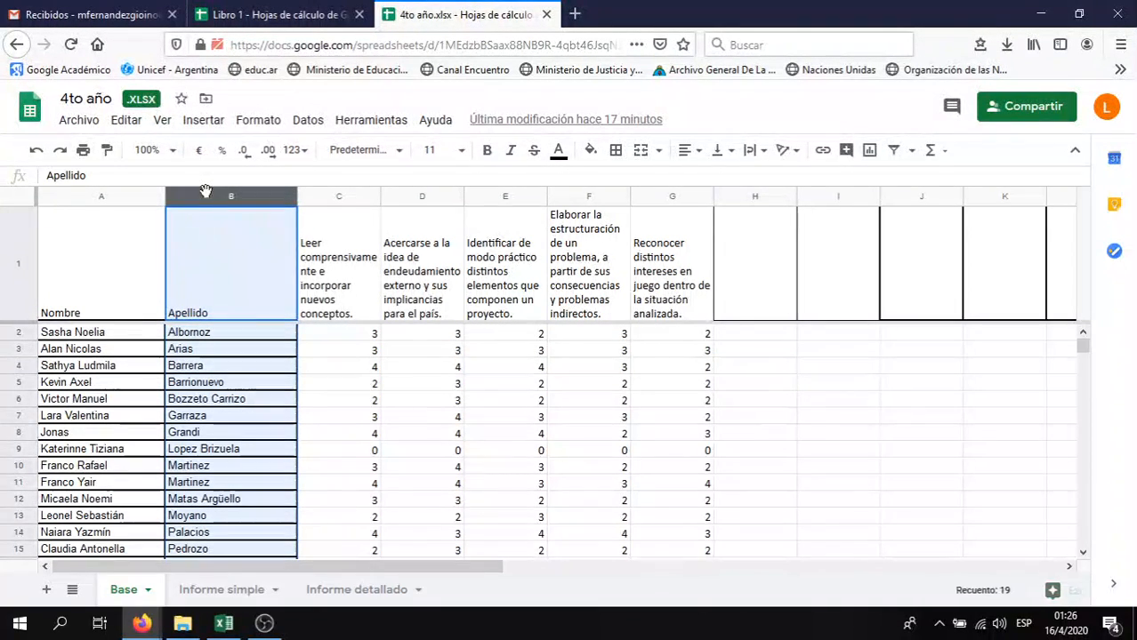
left_click(165, 129)
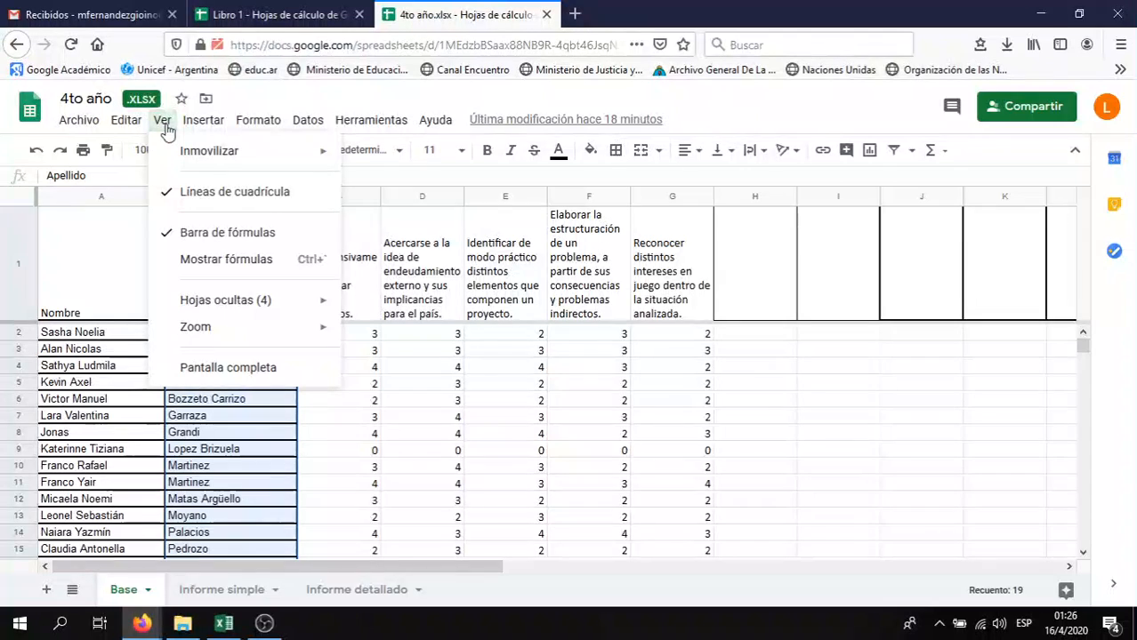
mouse_move(175, 151)
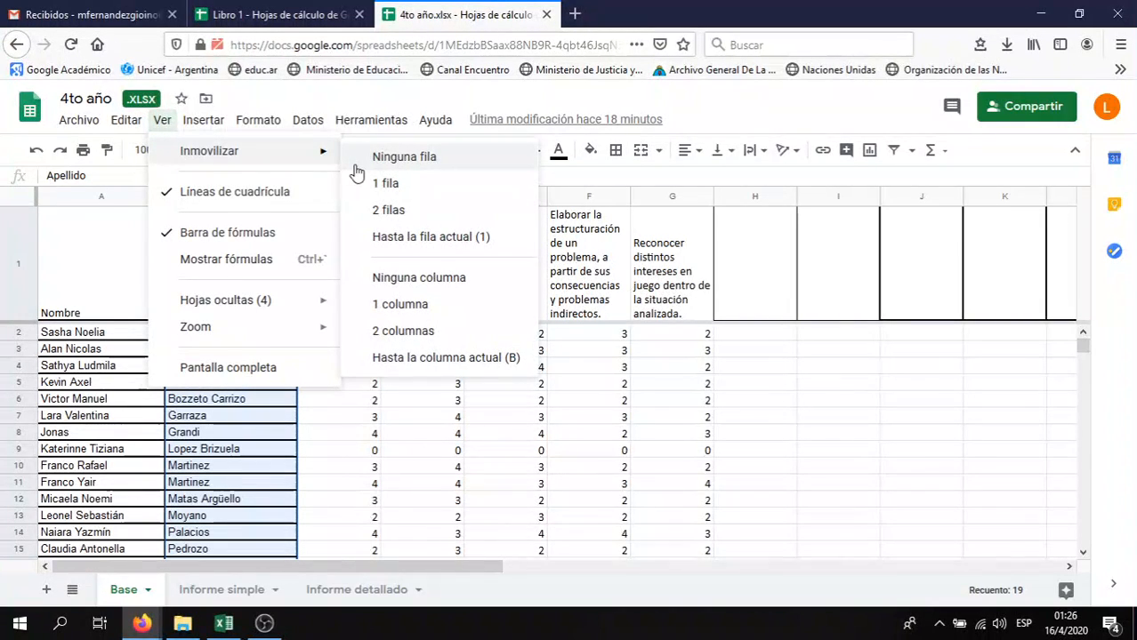
left_click(408, 358)
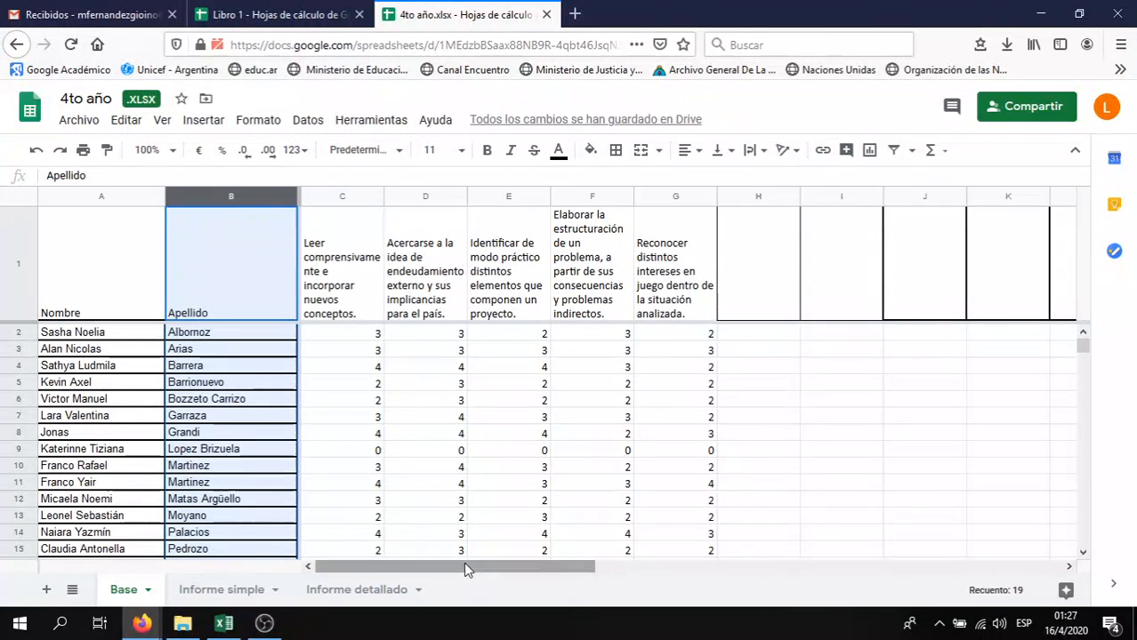
left_click_drag(469, 566, 776, 566)
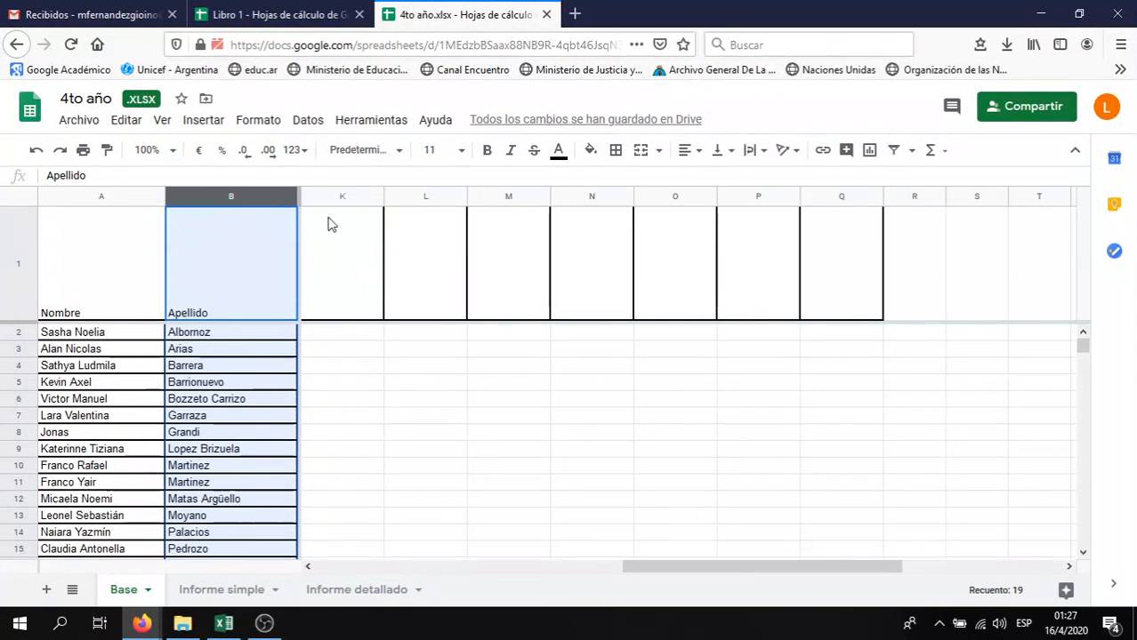
left_click_drag(729, 566, 422, 567)
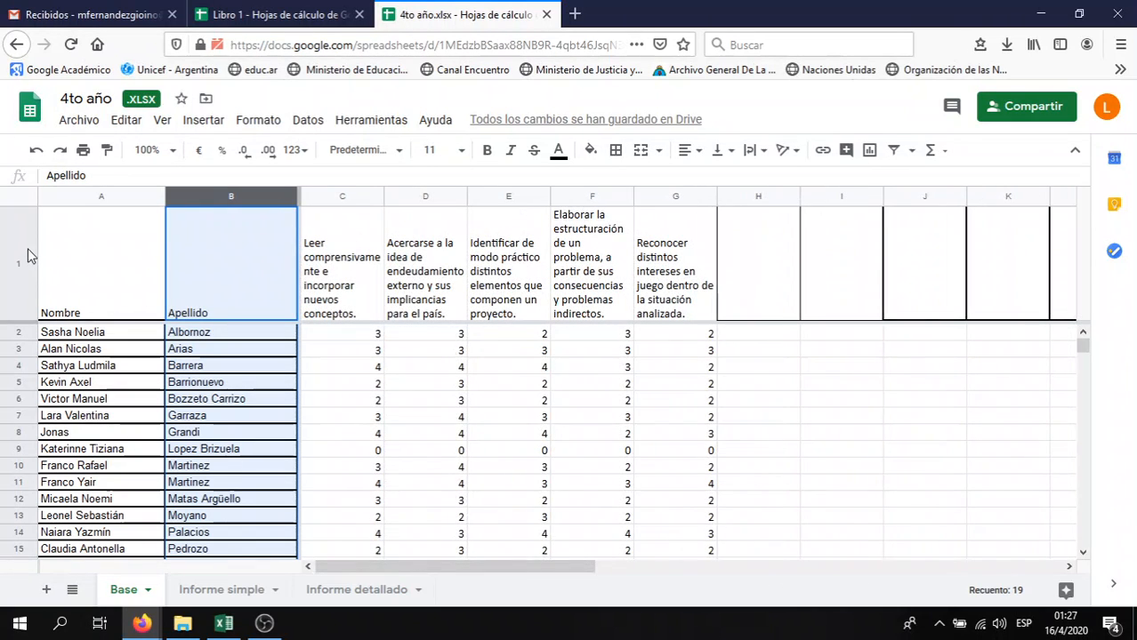
Freeze the 4to año table down to header row 1
left_click(19, 255)
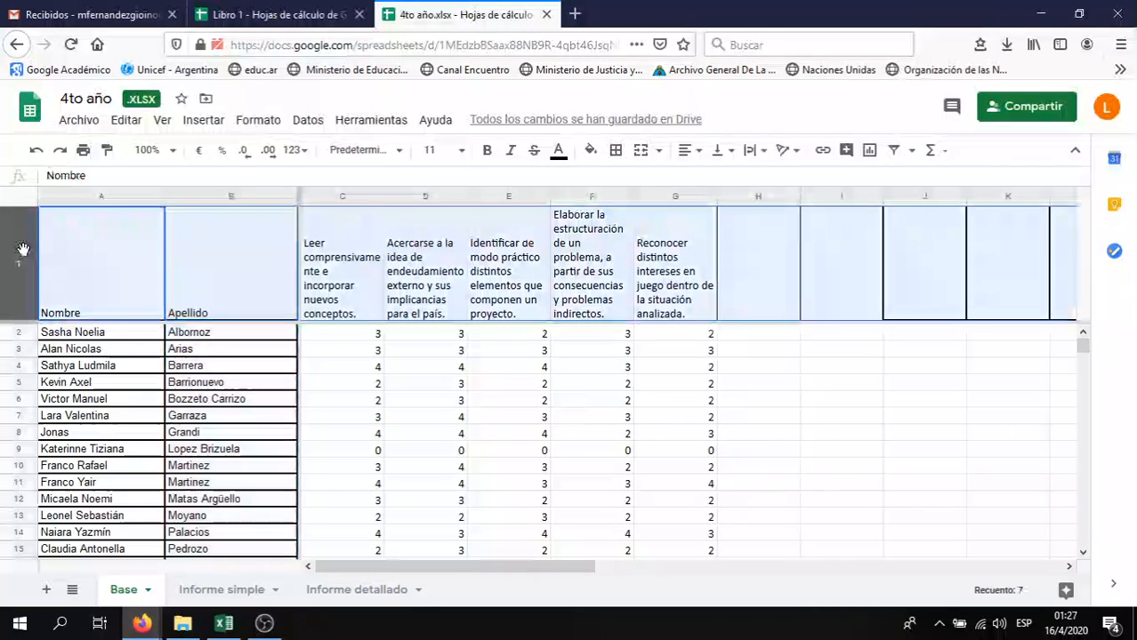
left_click(162, 124)
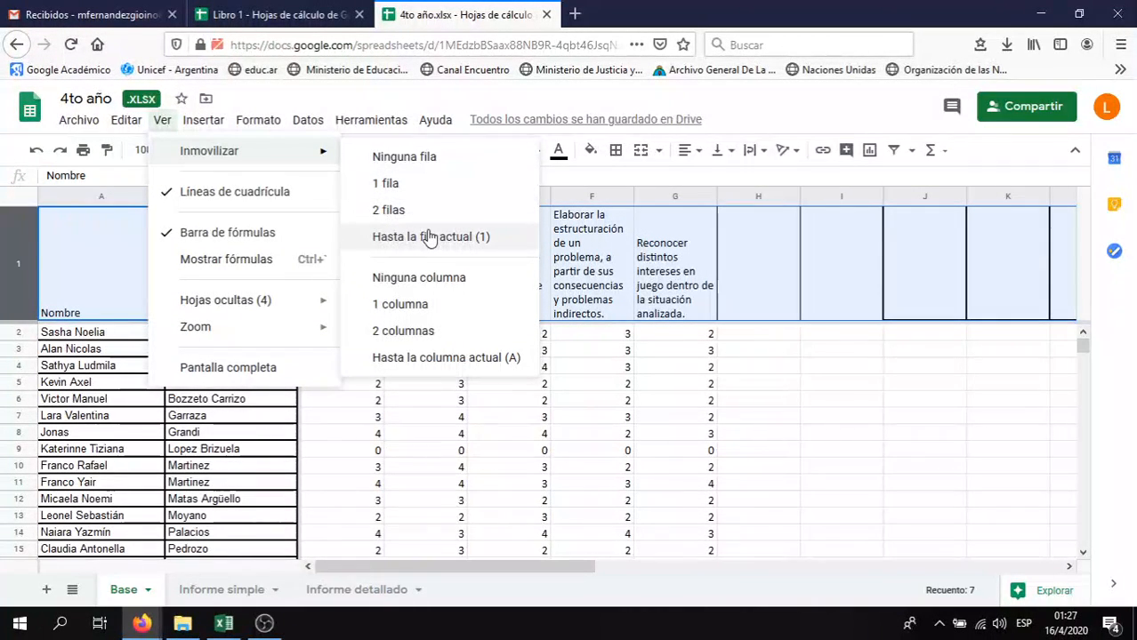
left_click(430, 236)
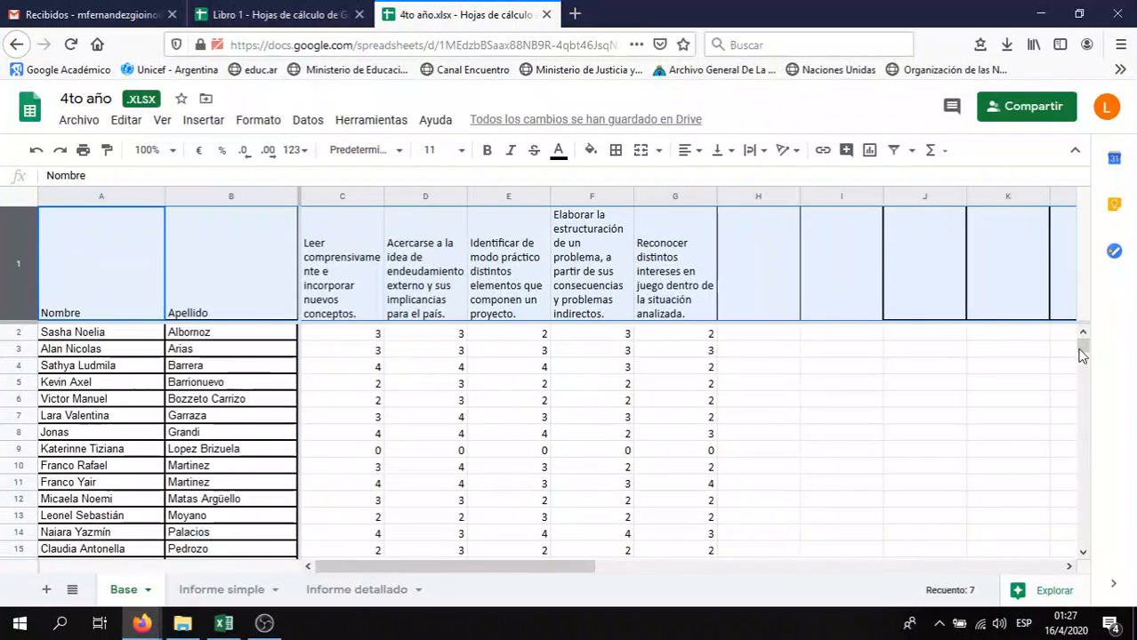
left_click_drag(1082, 354, 1082, 348)
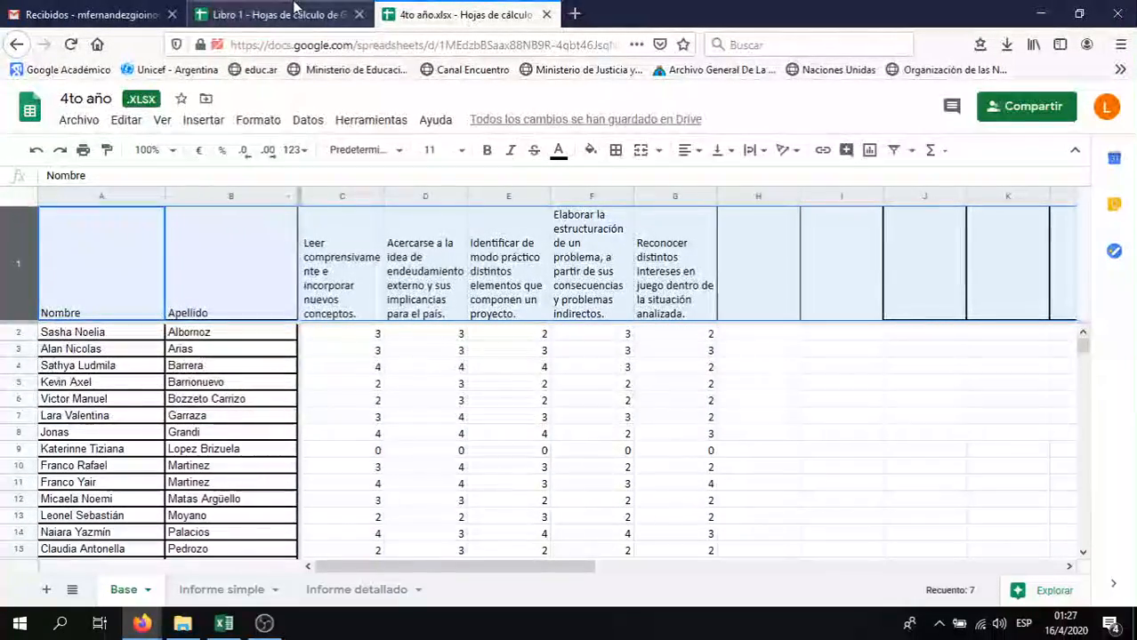
Switch to Libro 1's 1er año sheet and turn gridlines off, then back on
left_click(294, 13)
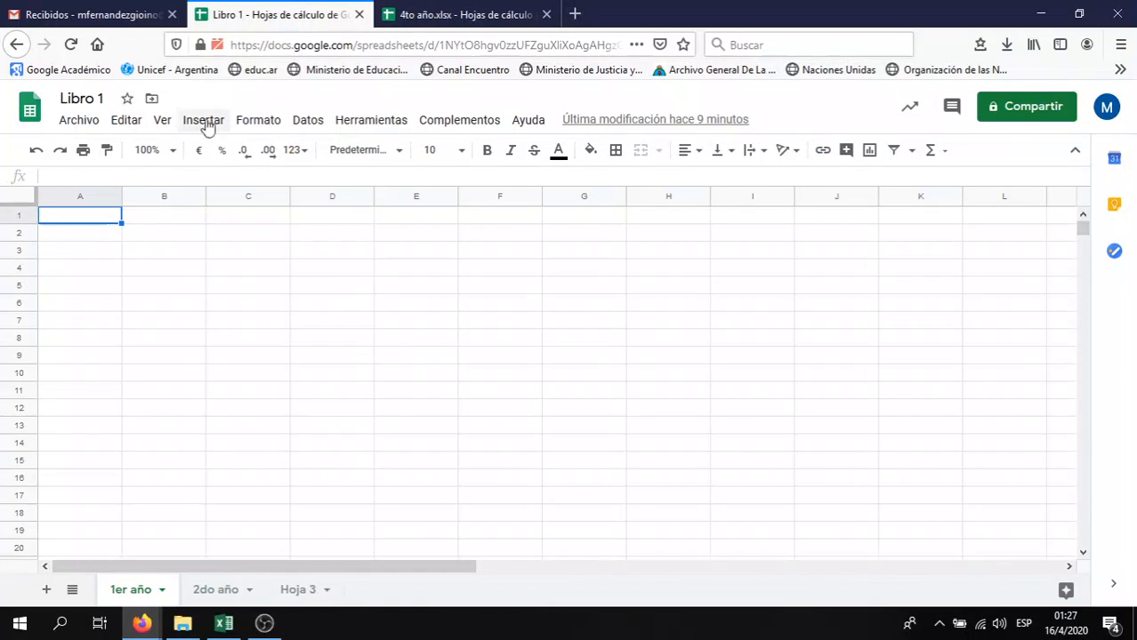
left_click(163, 125)
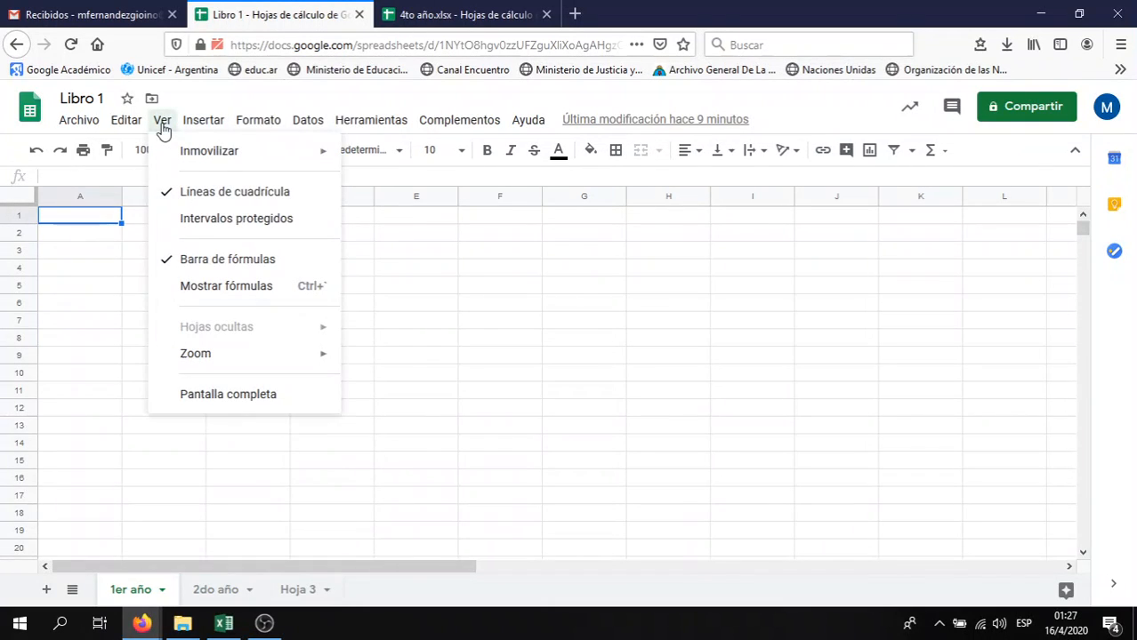
left_click(178, 196)
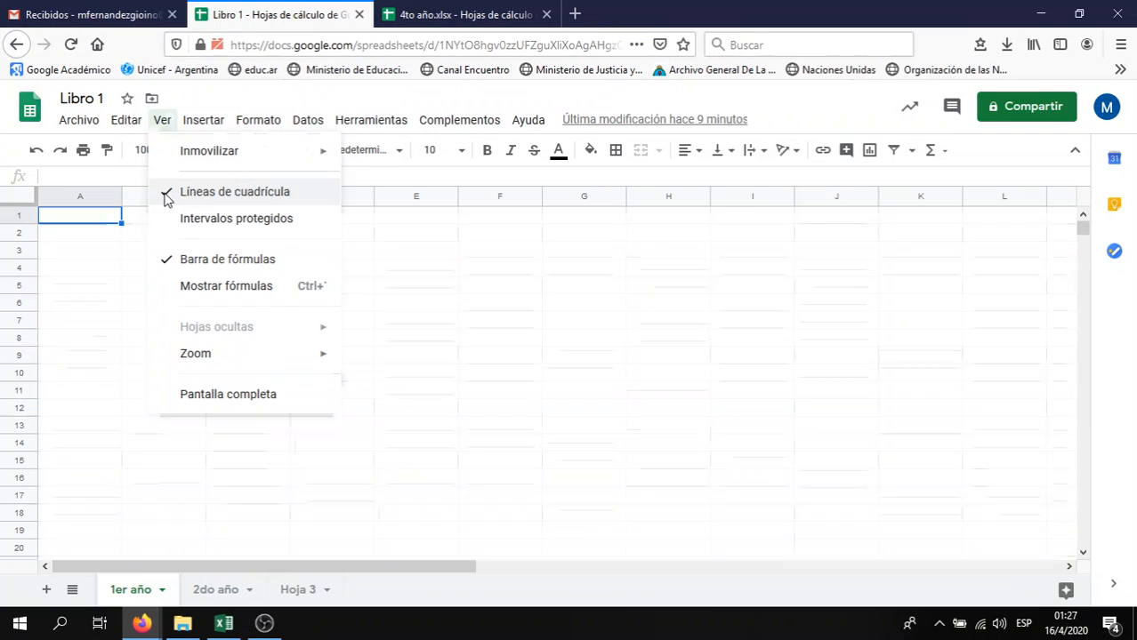
left_click(163, 125)
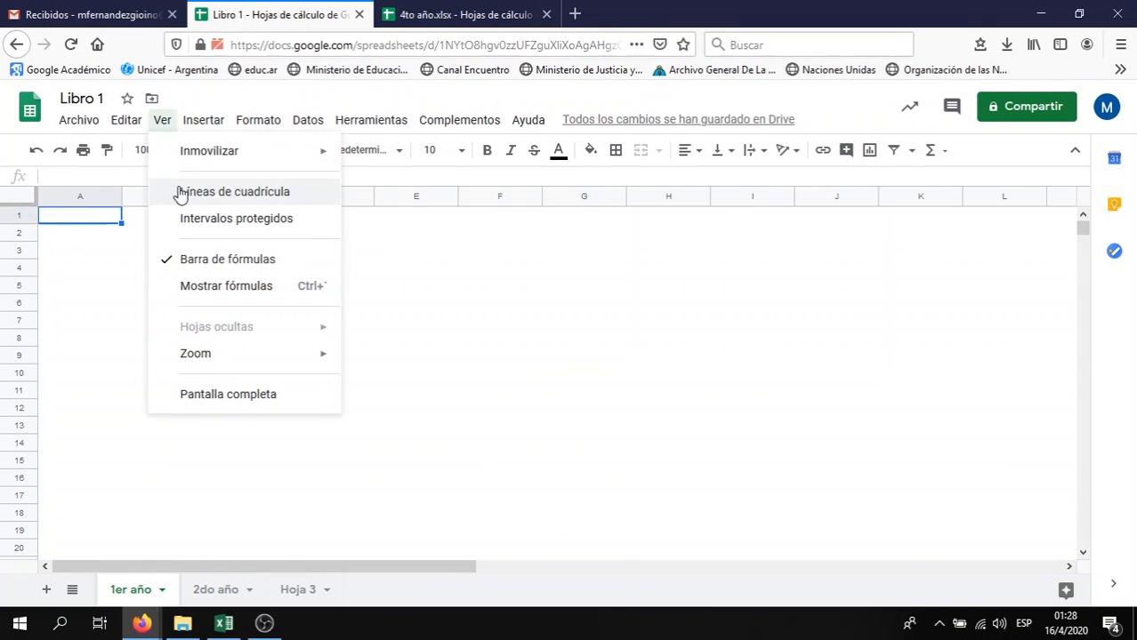
left_click(181, 194)
left_click(162, 121)
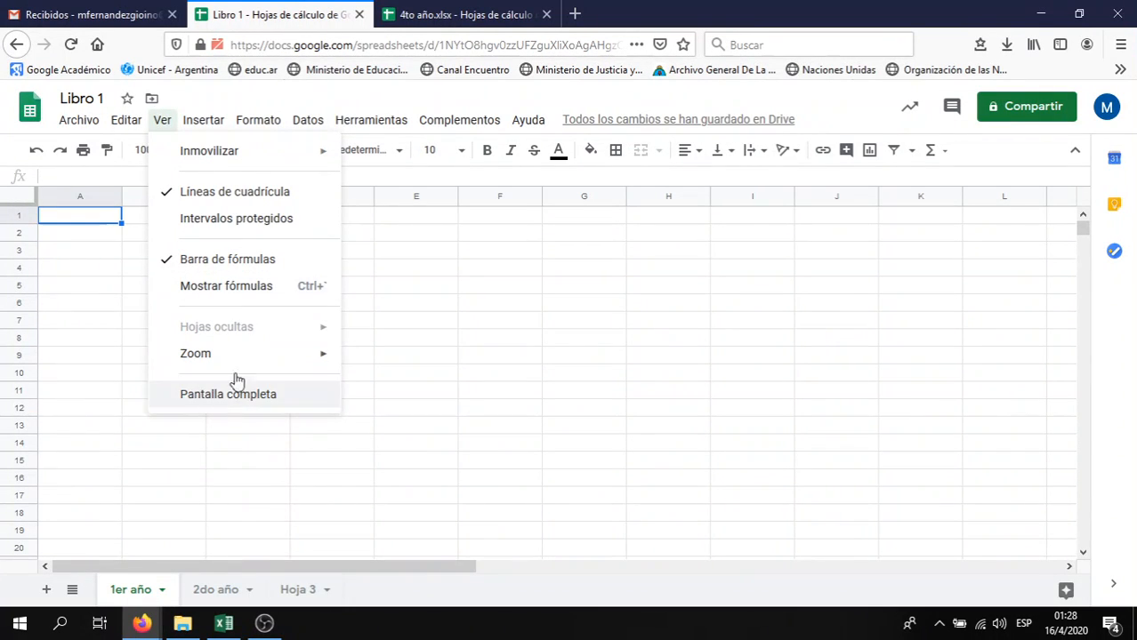
mouse_move(211, 132)
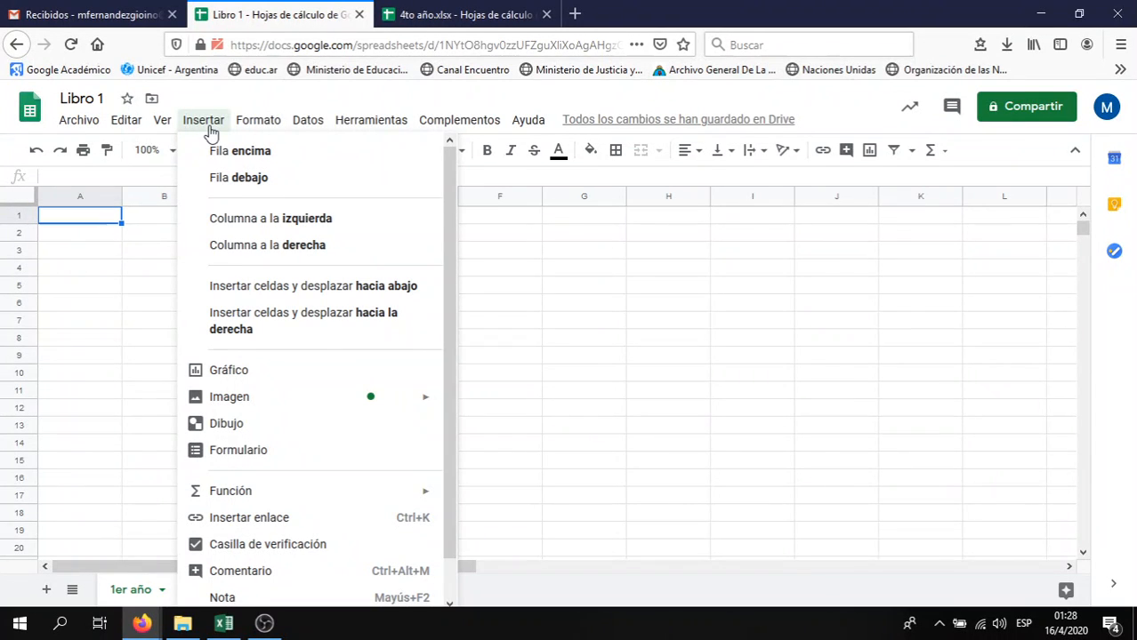
Return to the 4to año.xlsx tab with the student grade table
mouse_move(351, 129)
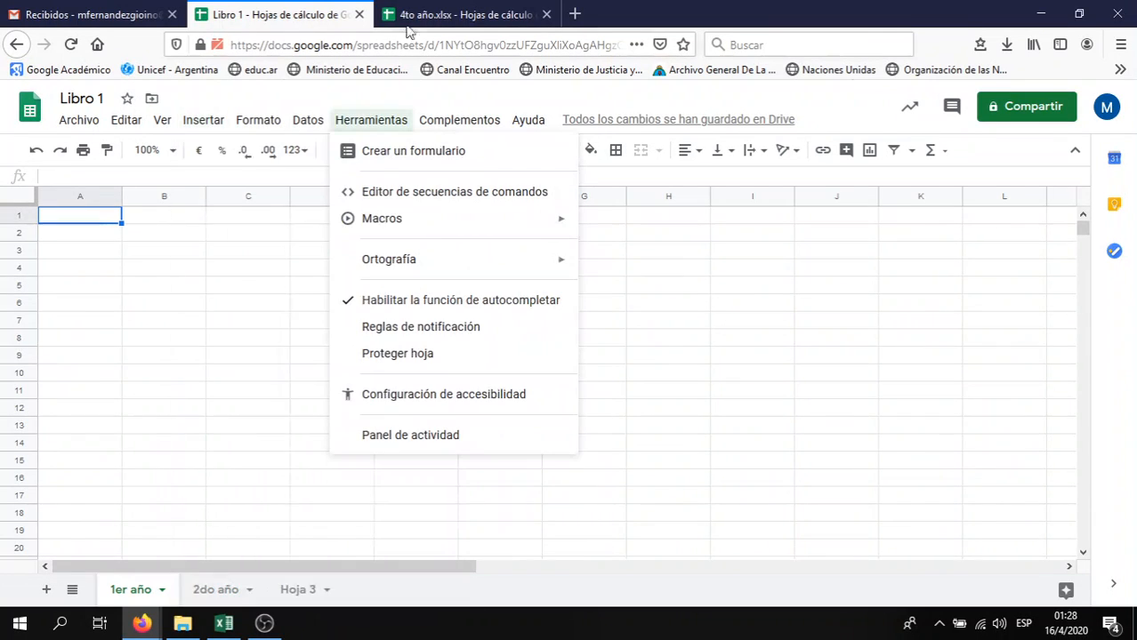
left_click(430, 11)
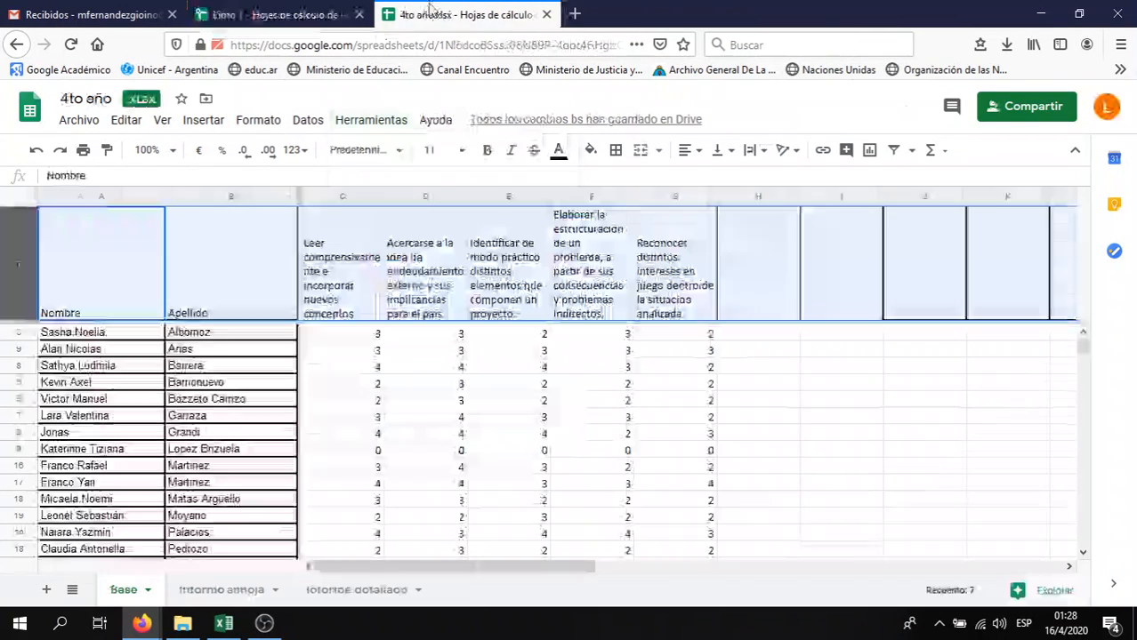
left_click(355, 242)
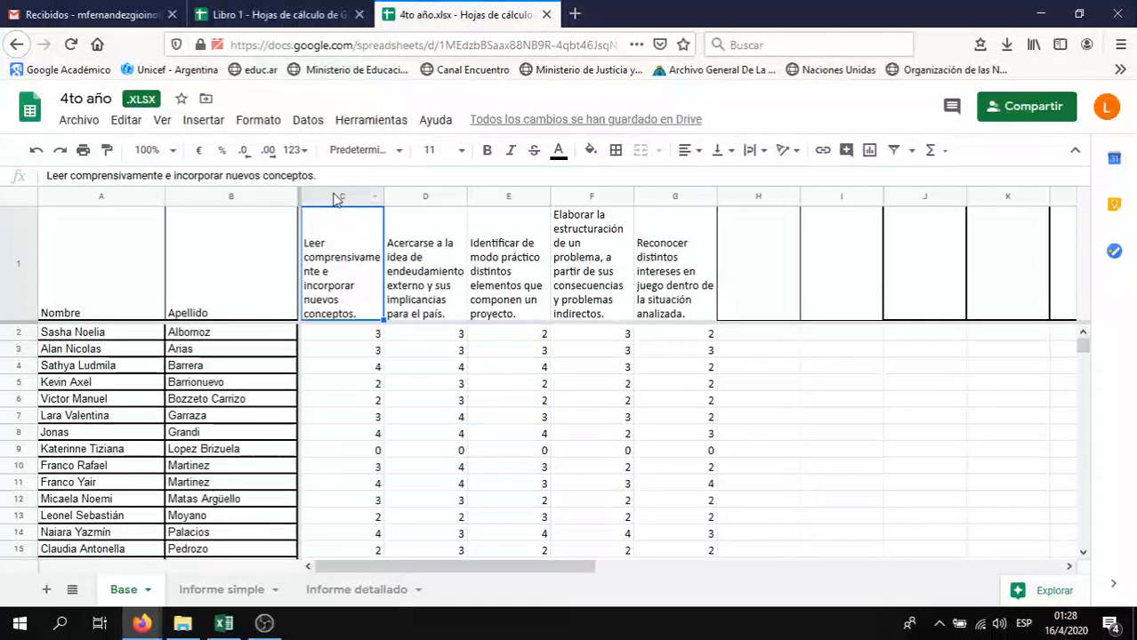
left_click(338, 197)
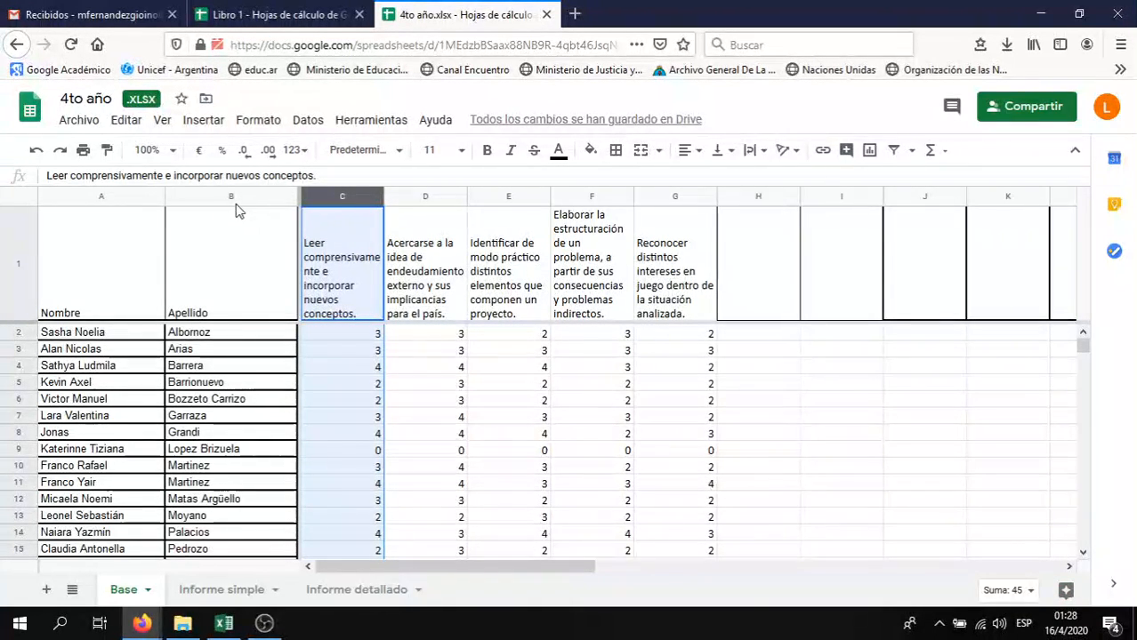
left_click(204, 121)
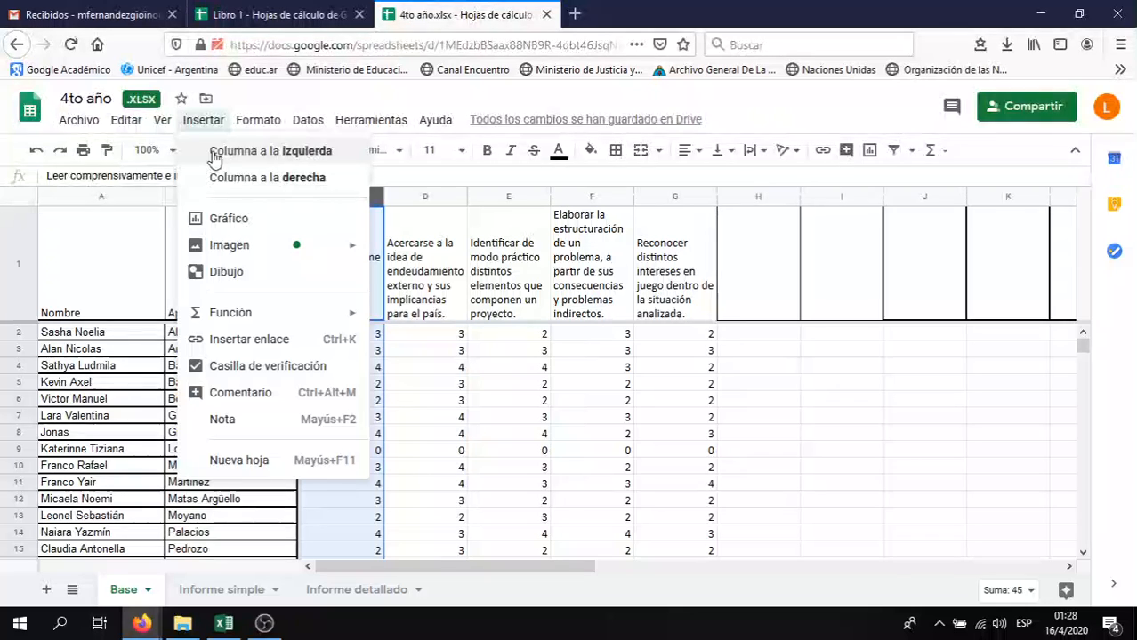
left_click(213, 153)
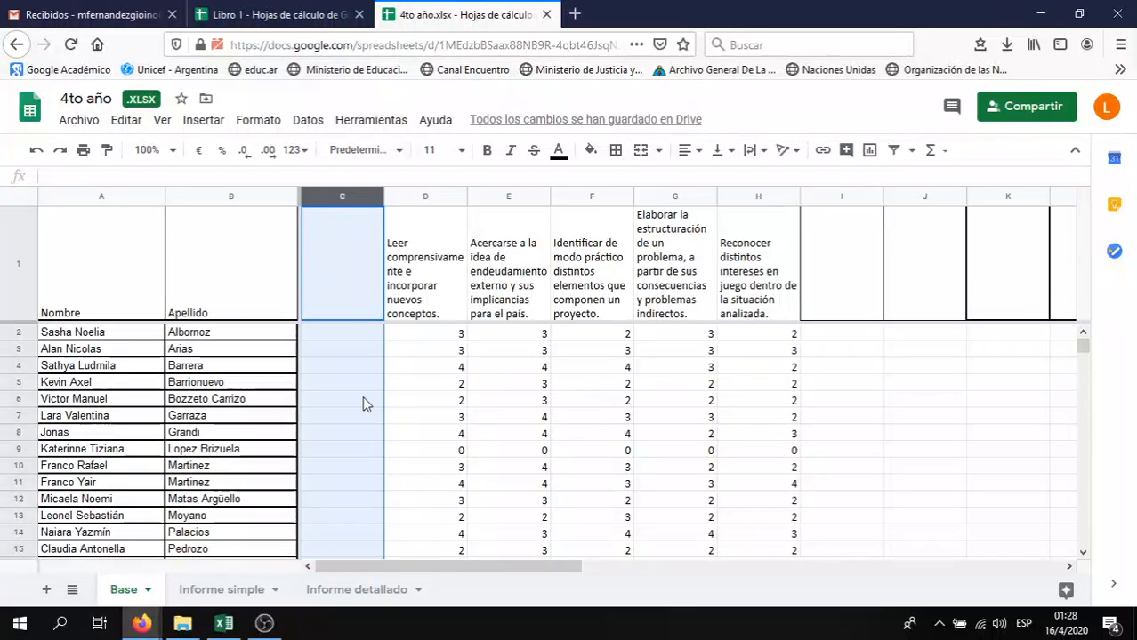
key("ctrl+z")
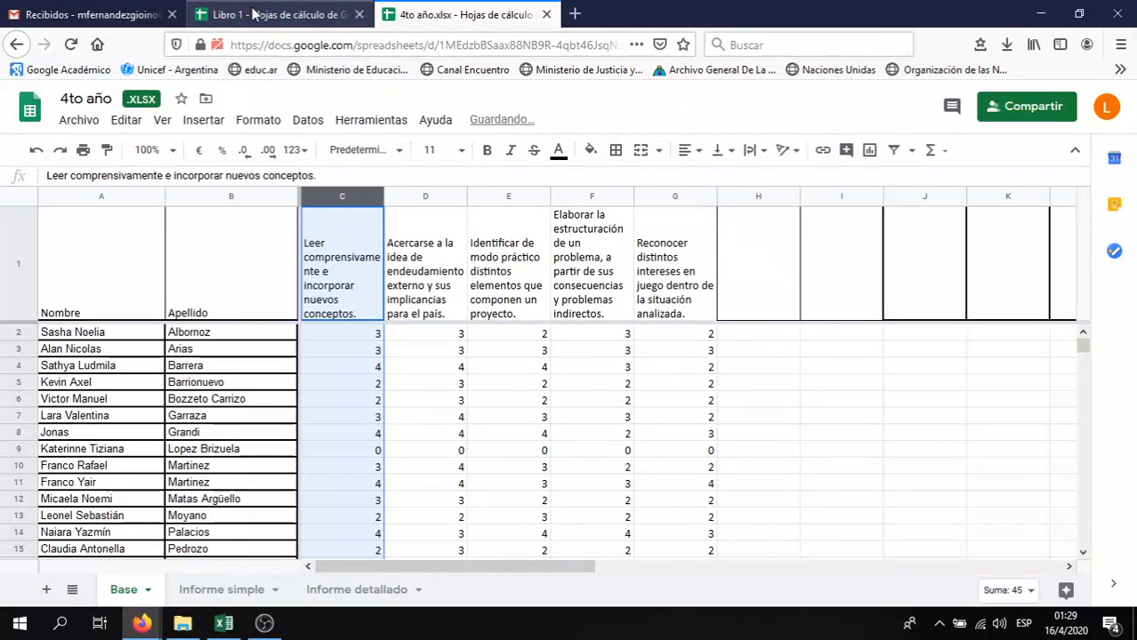
Switch to Libro 1 and take a first look at the Insertar menu
left_click(271, 14)
left_click(205, 120)
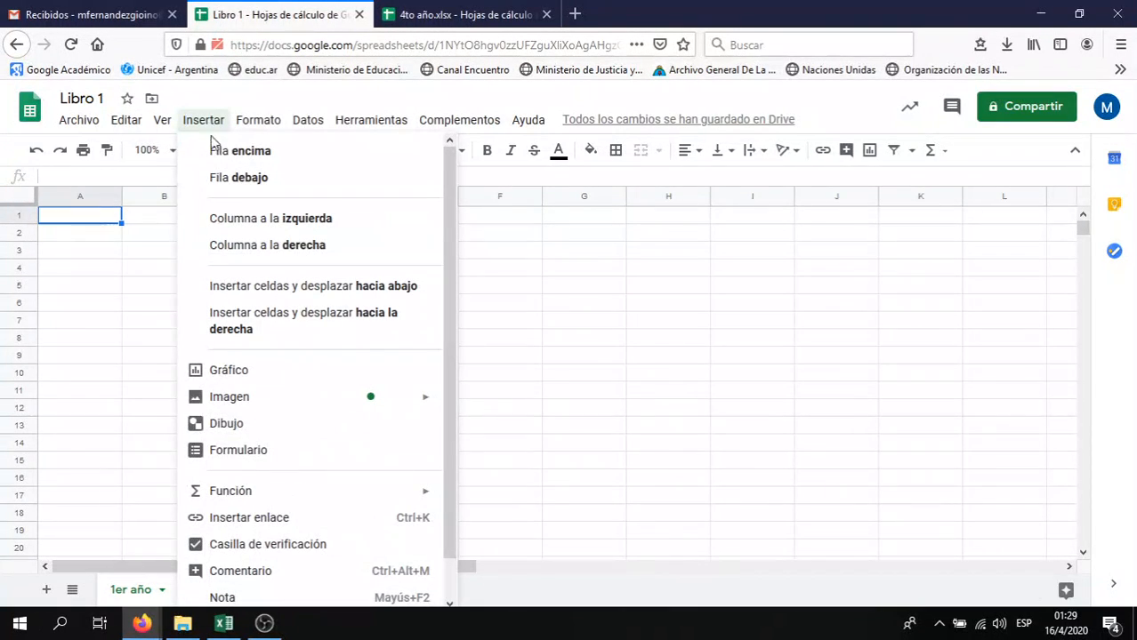
key("Right")
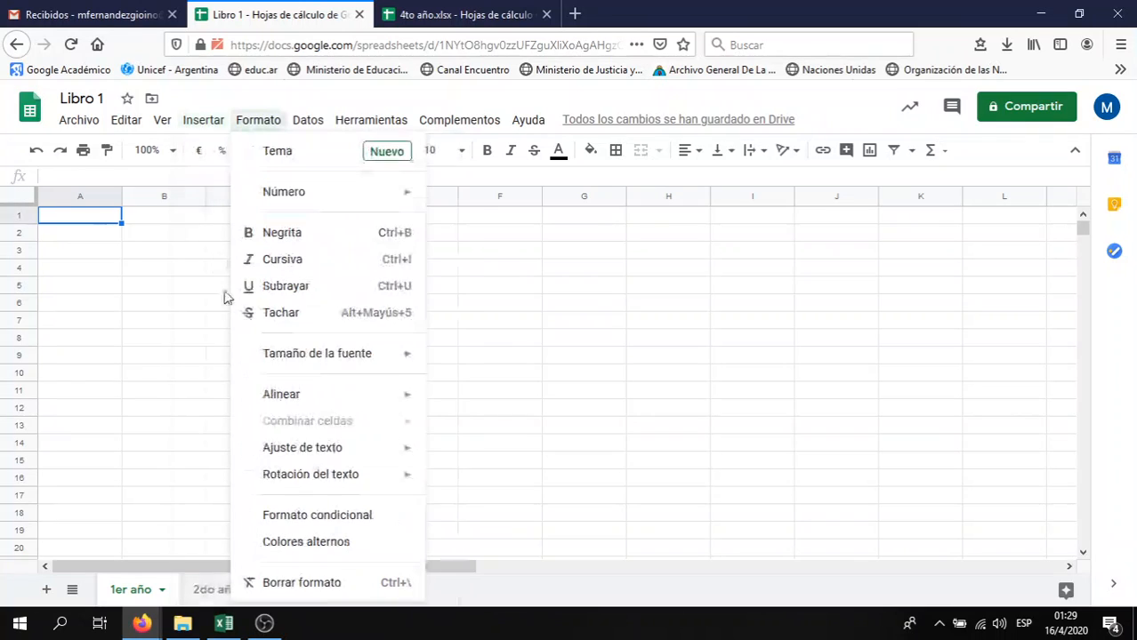
mouse_move(210, 124)
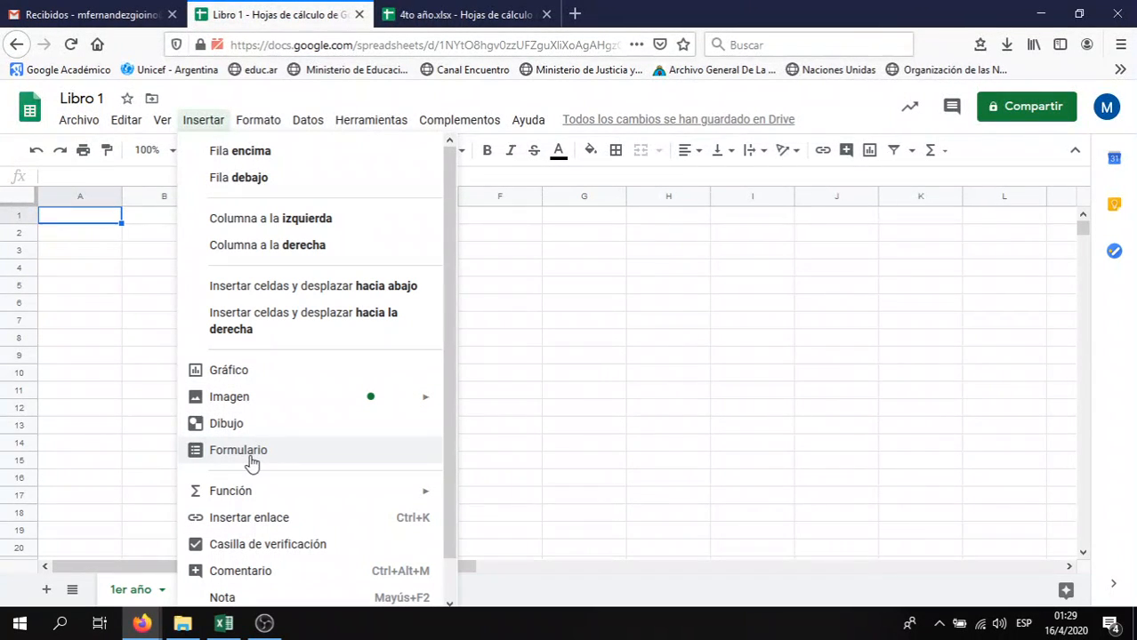
left_click(108, 358)
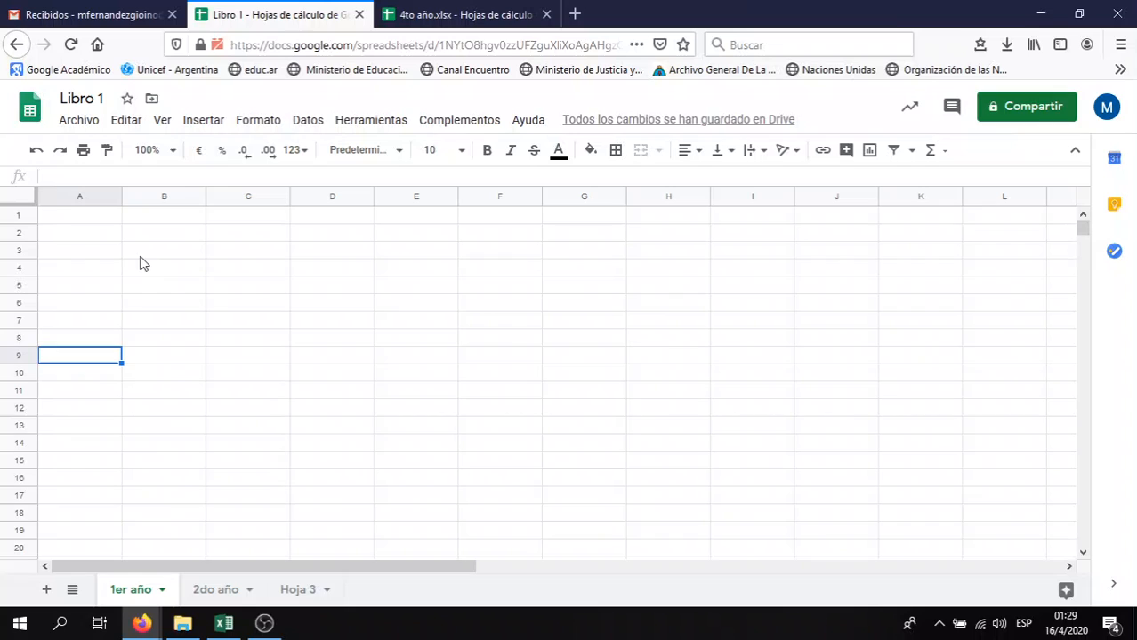
With A1 selected, scroll through Insertar options such as Función and Nueva hoja
left_click(76, 218)
left_click(204, 122)
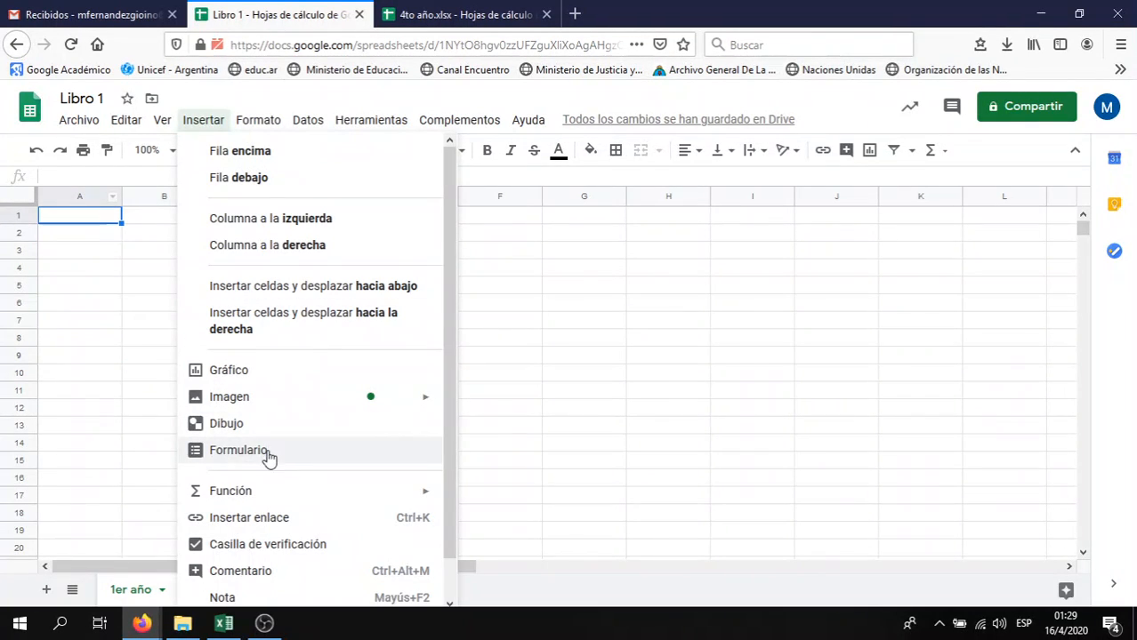
mouse_move(270, 504)
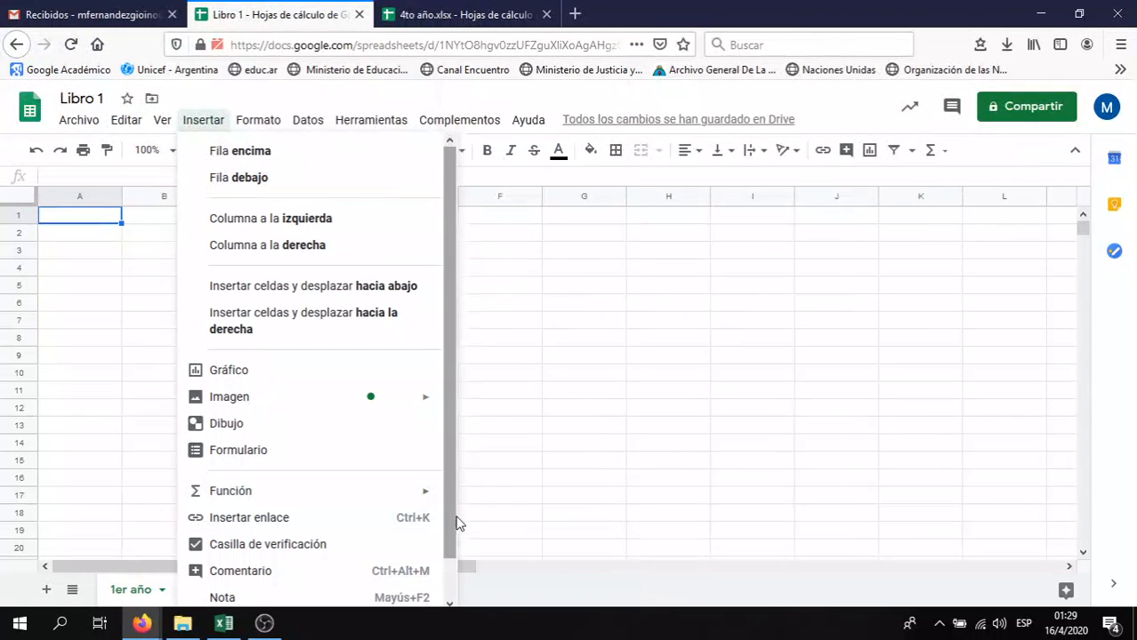
left_click_drag(451, 517, 452, 558)
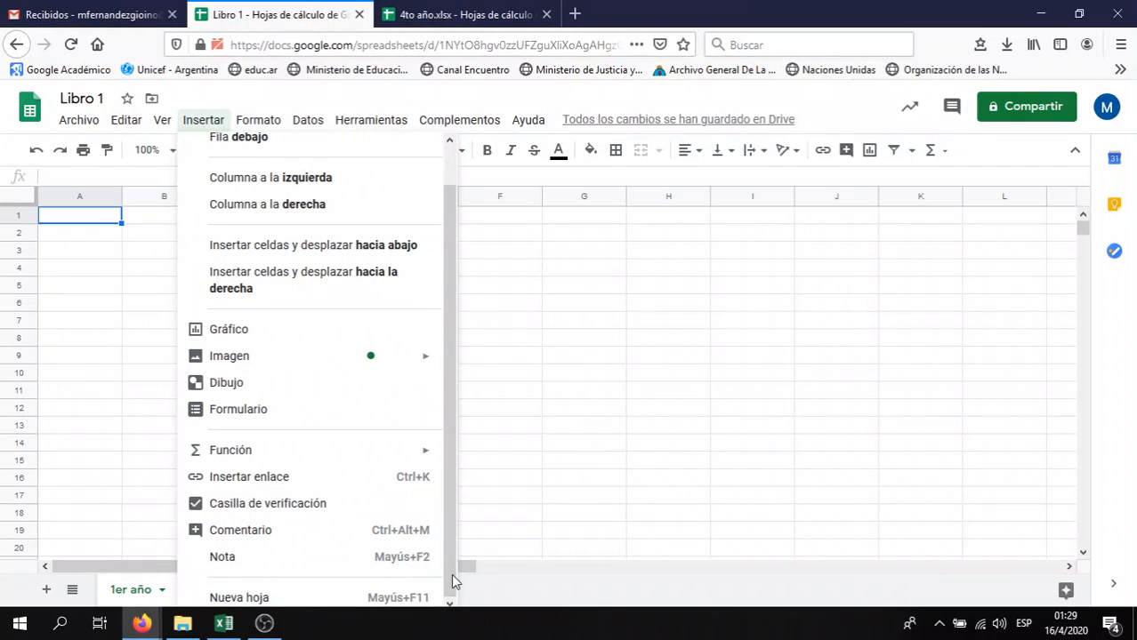
mouse_move(394, 461)
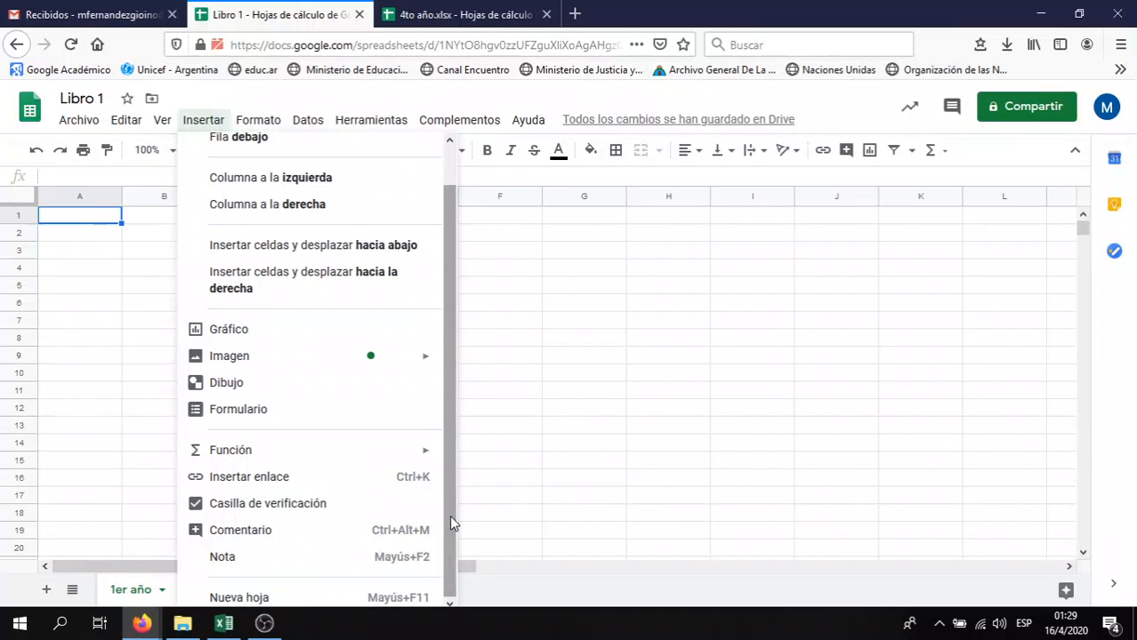
Browse the Formato submenus, then bring up the Datos menu's sorting and filtering options
left_click(101, 341)
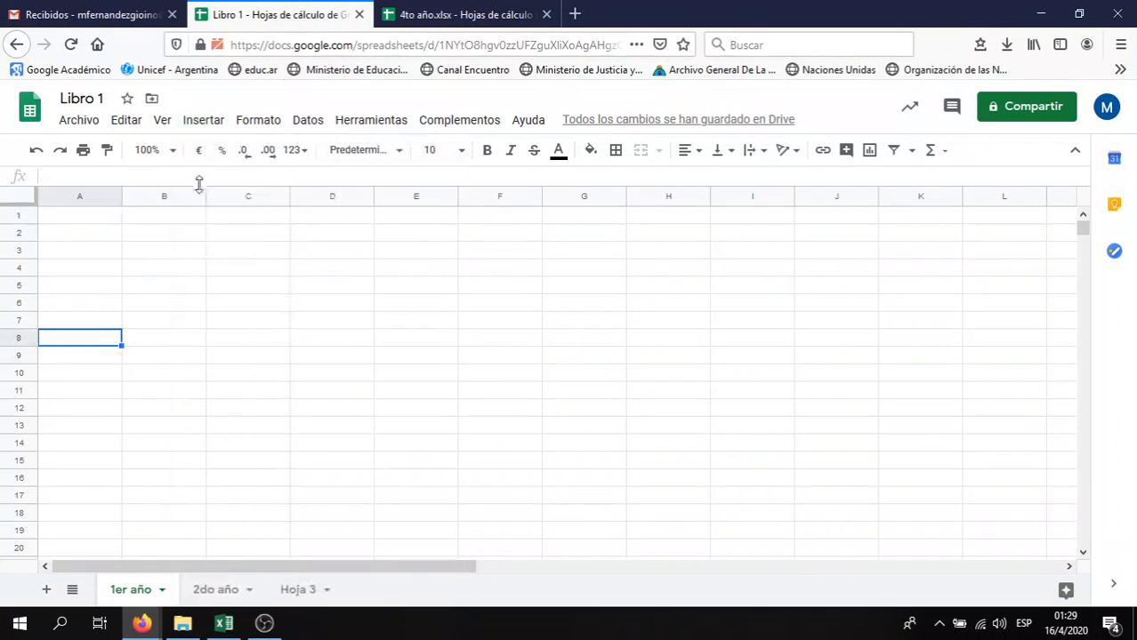
left_click(253, 126)
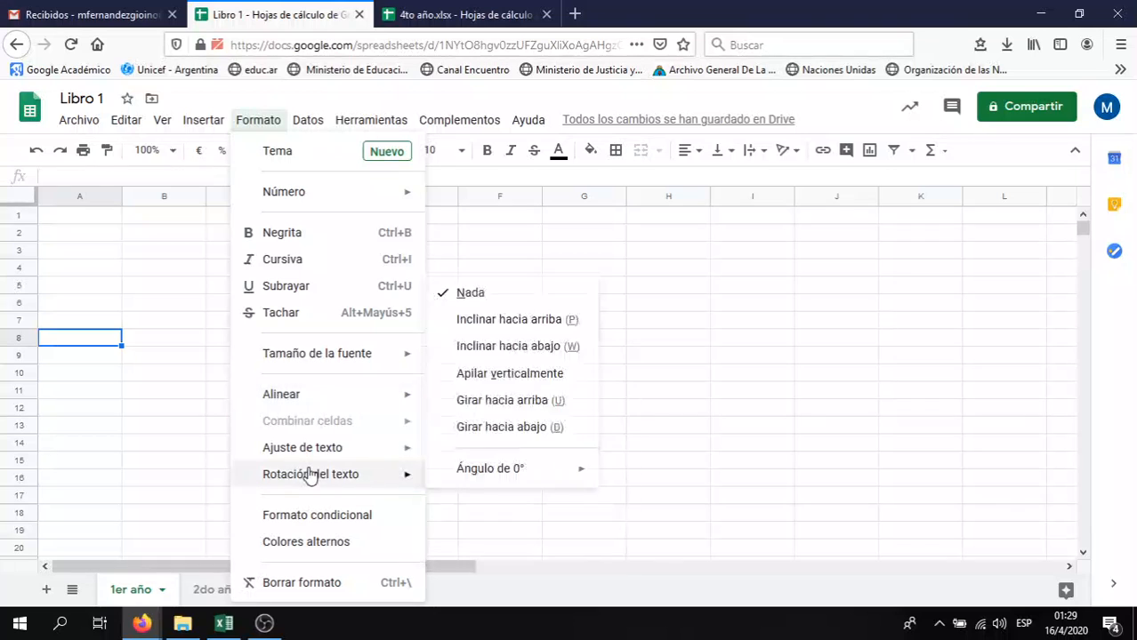
mouse_move(317, 460)
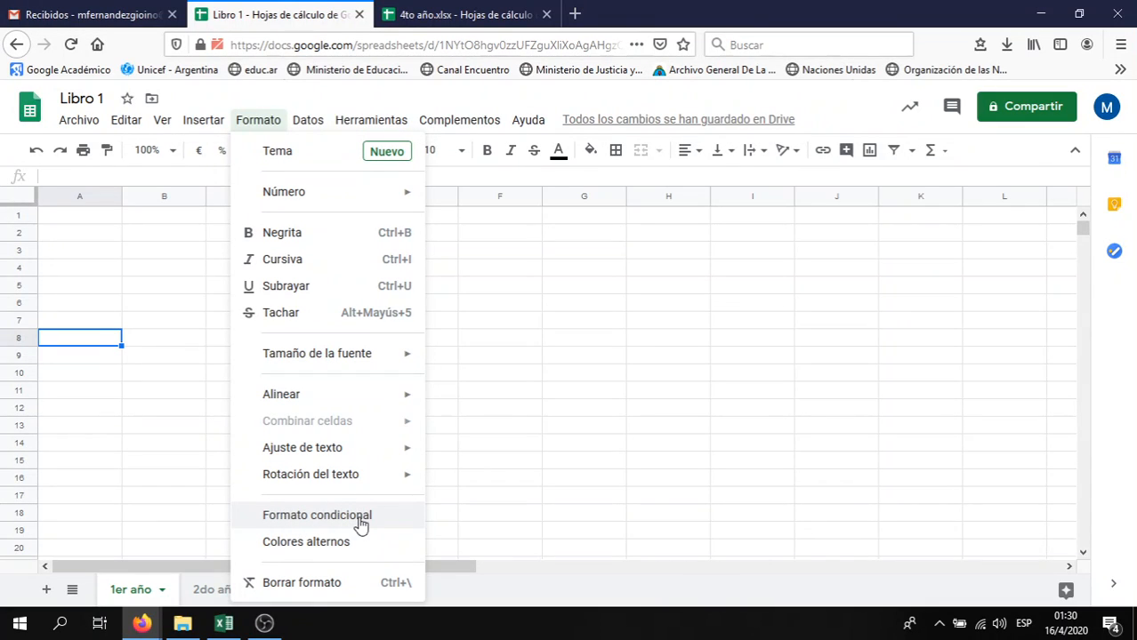
mouse_move(306, 119)
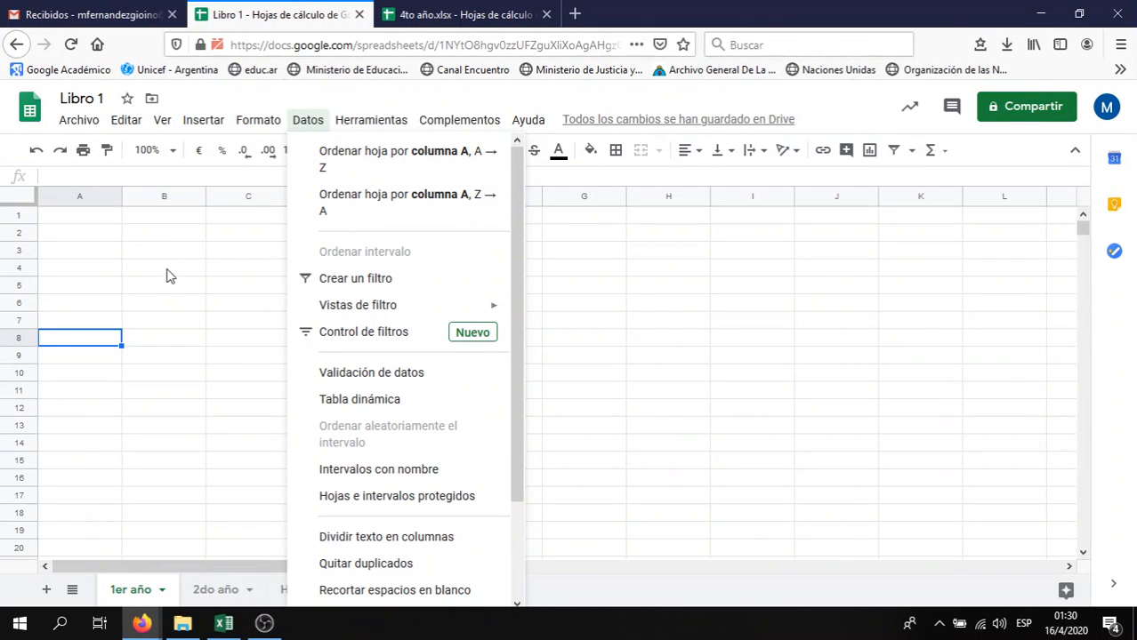
mouse_move(257, 124)
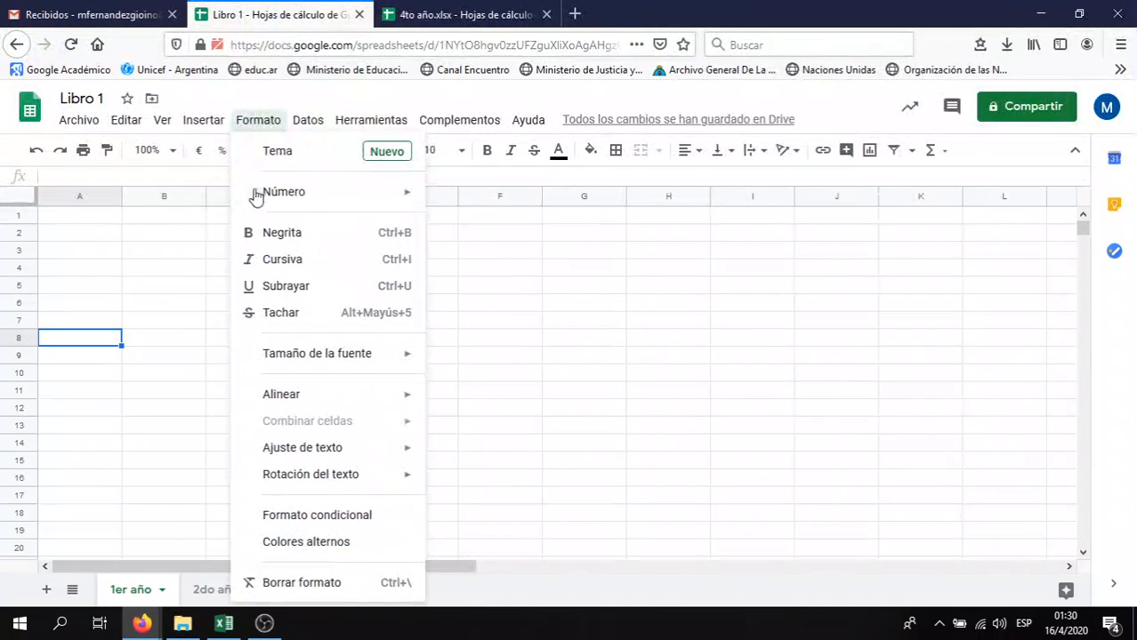
mouse_move(264, 400)
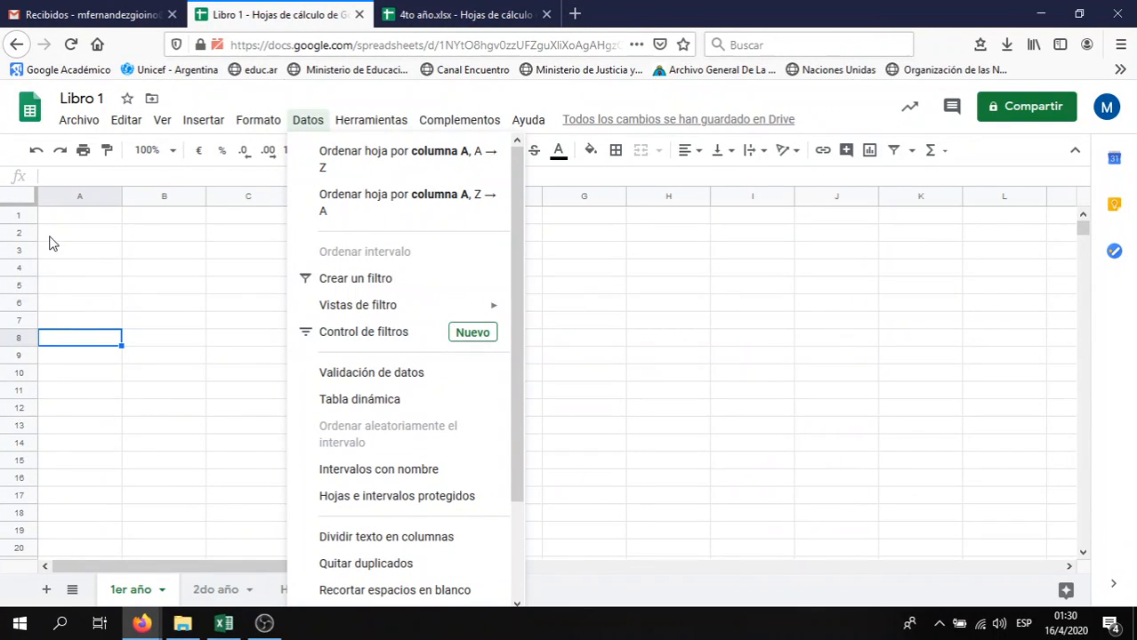
Close the Datos menu and select cell A1 on the empty 1er año sheet
left_click(164, 235)
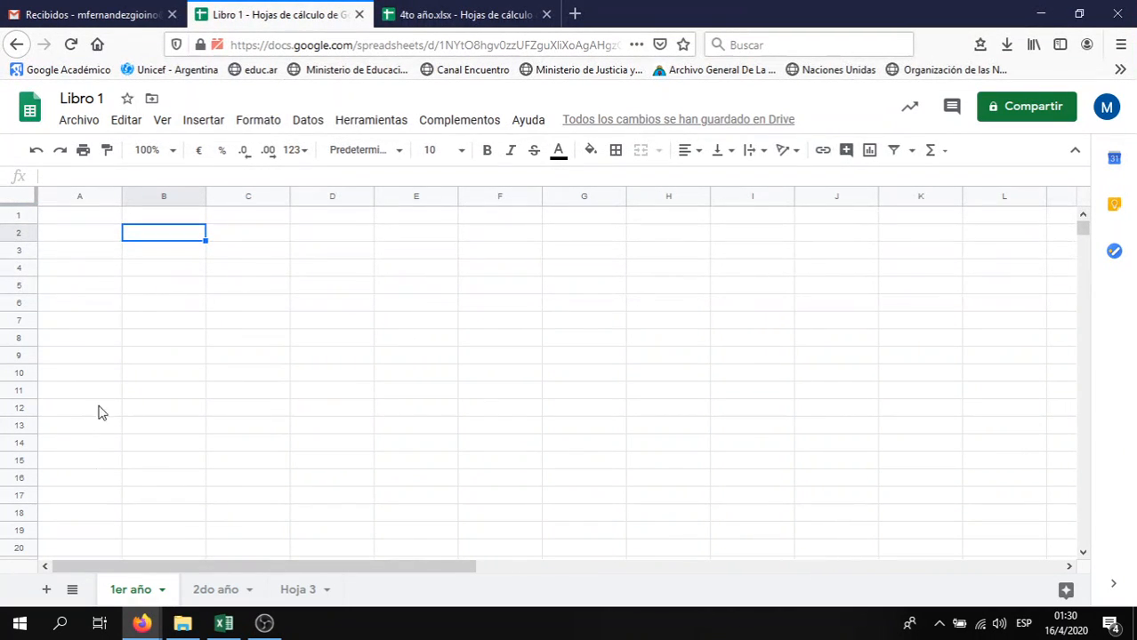
left_click(101, 203)
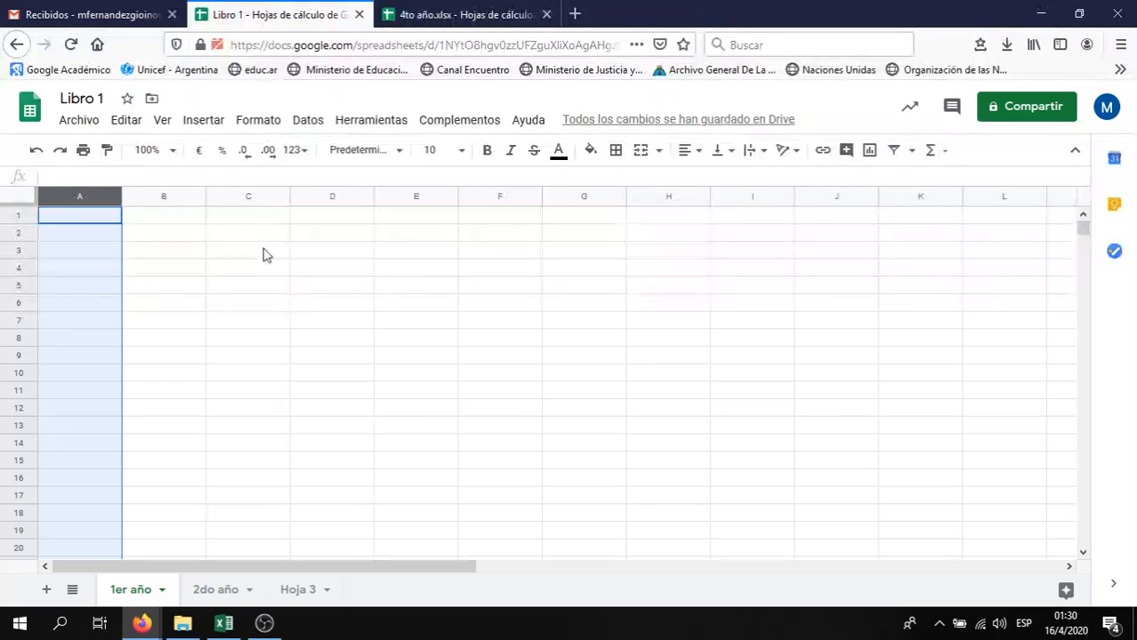
left_click(104, 238)
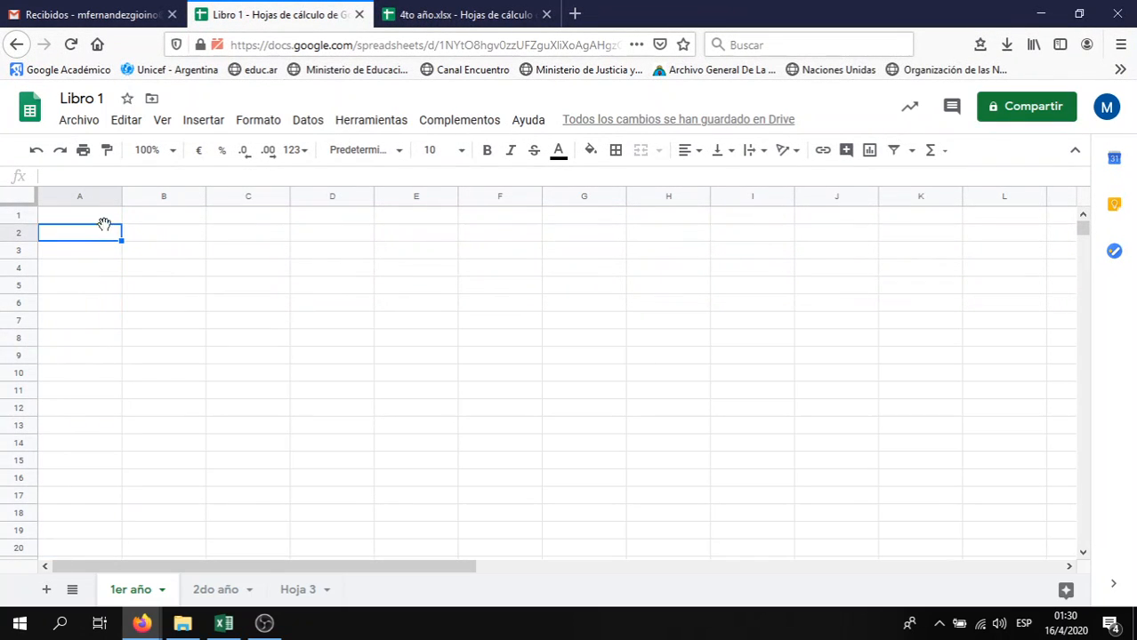
left_click(109, 220)
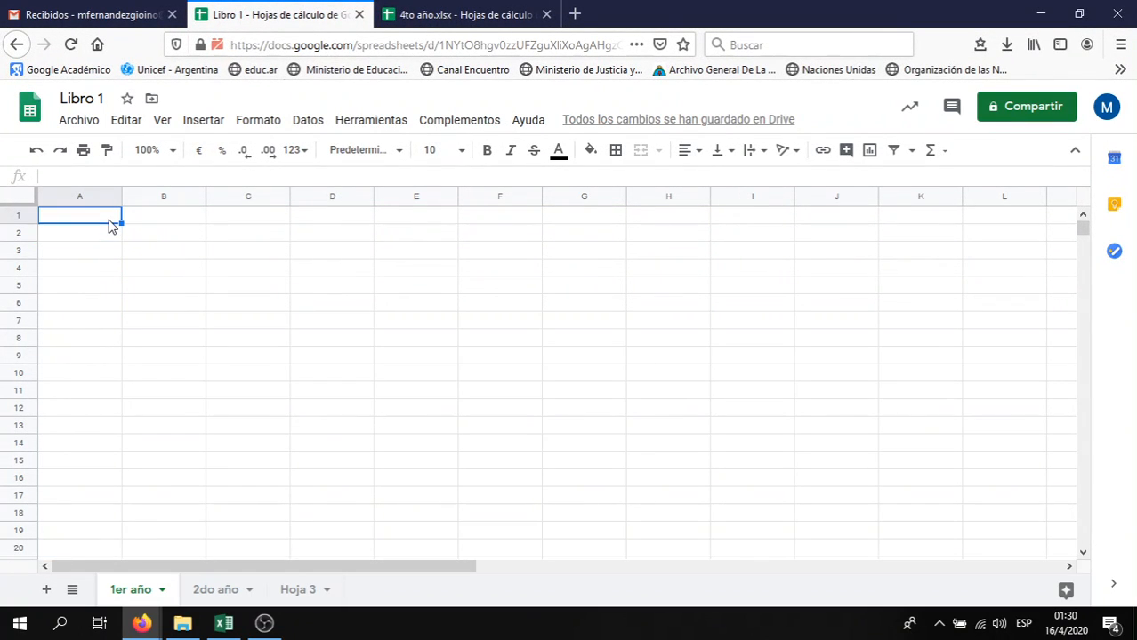
Enter headers 'Nombre' in A1 and 'Apellido' in B1
type("Nombre")
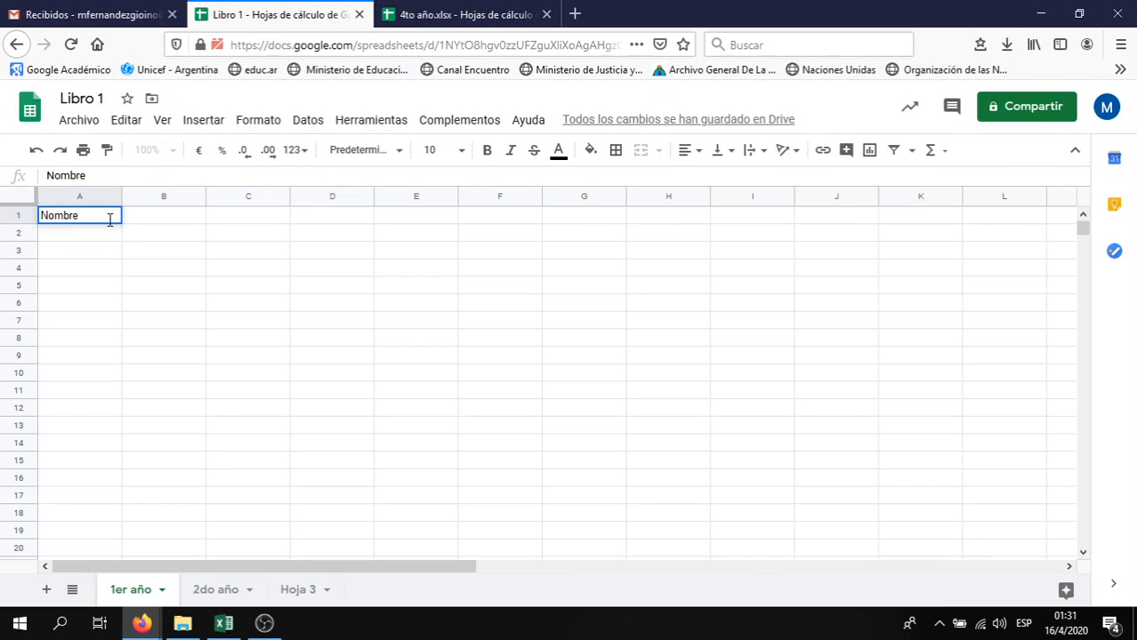
key("Tab")
type("Apellido")
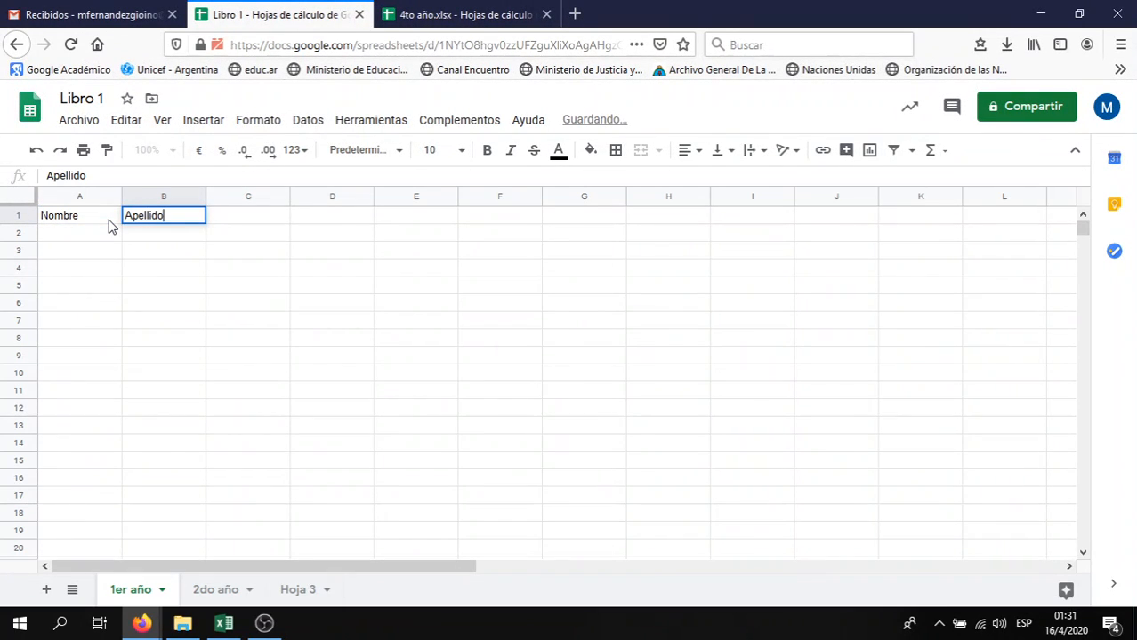
key("Tab")
key("Down")
key("Down")
key("Left")
key("Left")
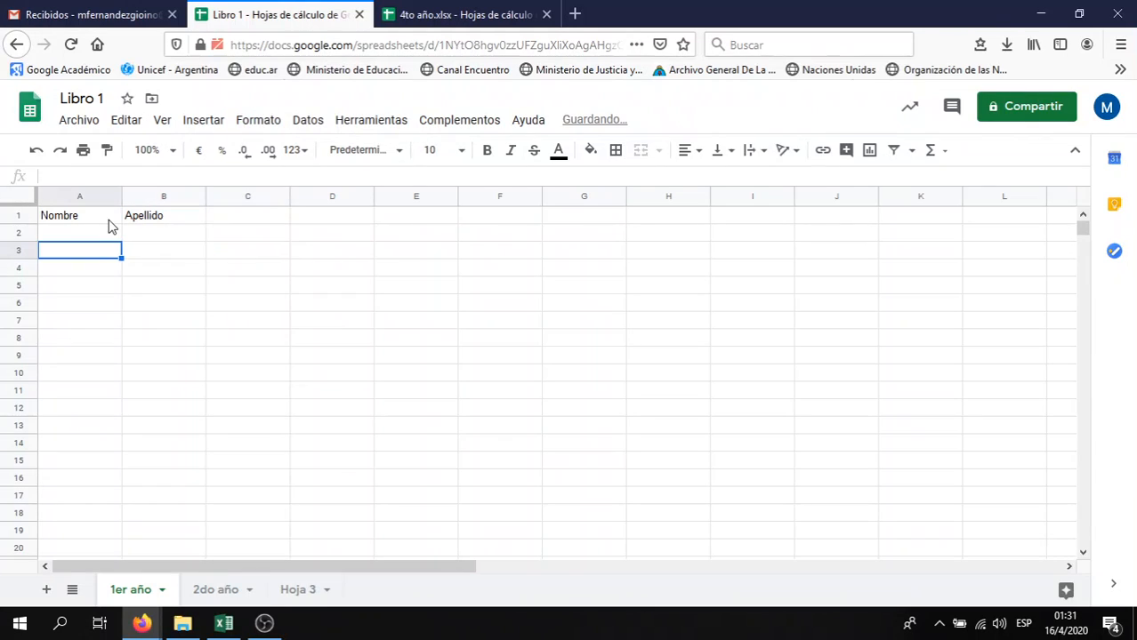
key("Up")
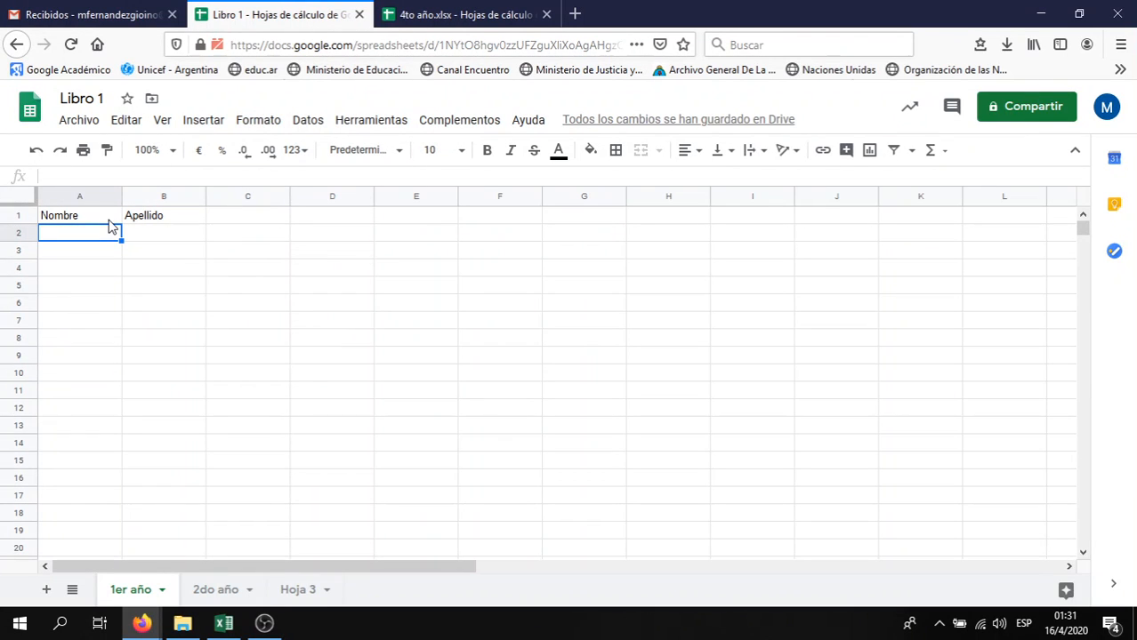
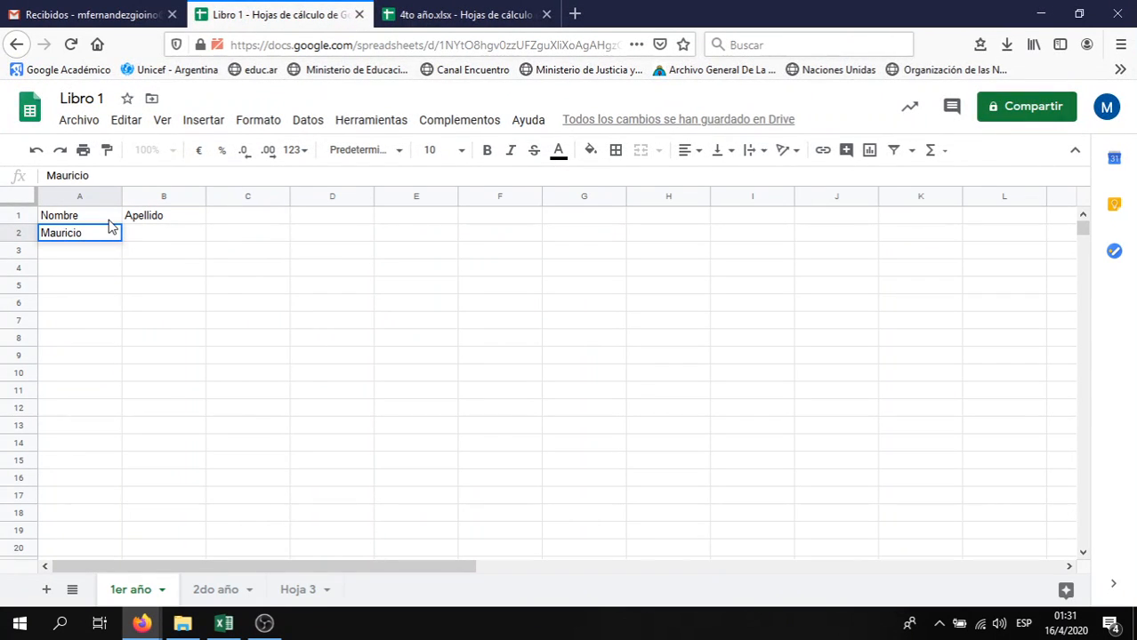
Fill row 2 with the first student's first name and surnames
key("Tab")
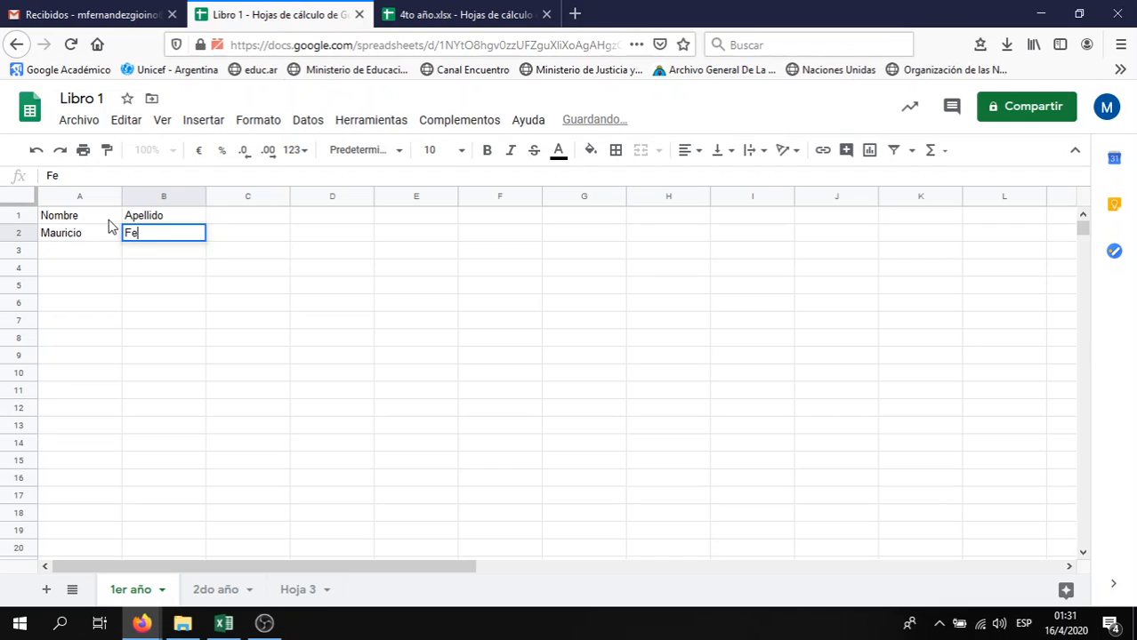
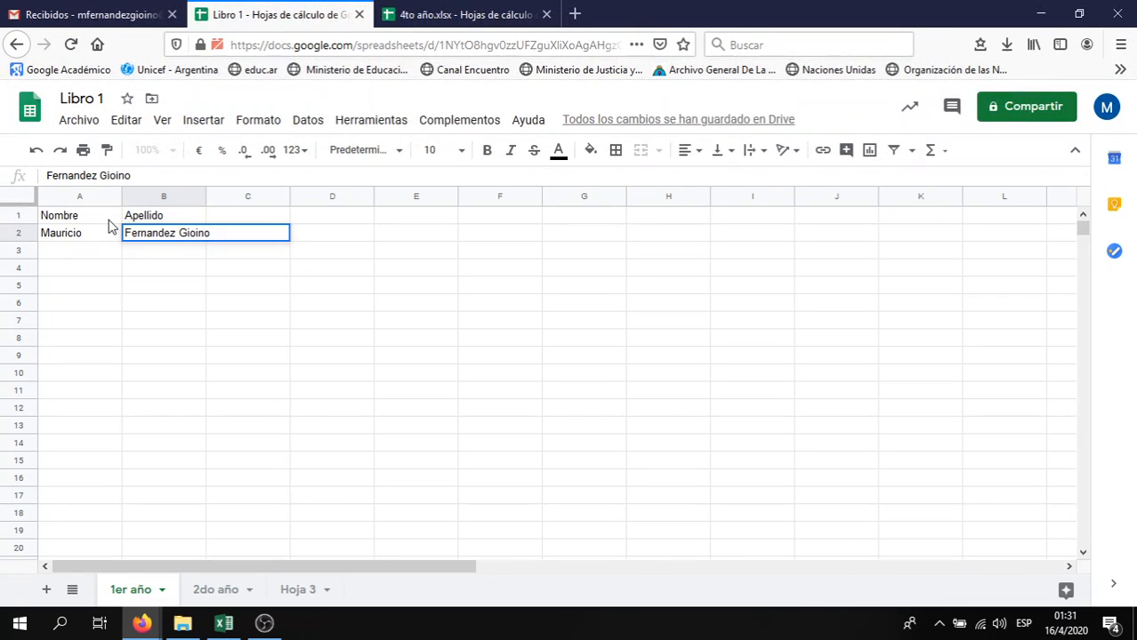
key("Up")
key("Left")
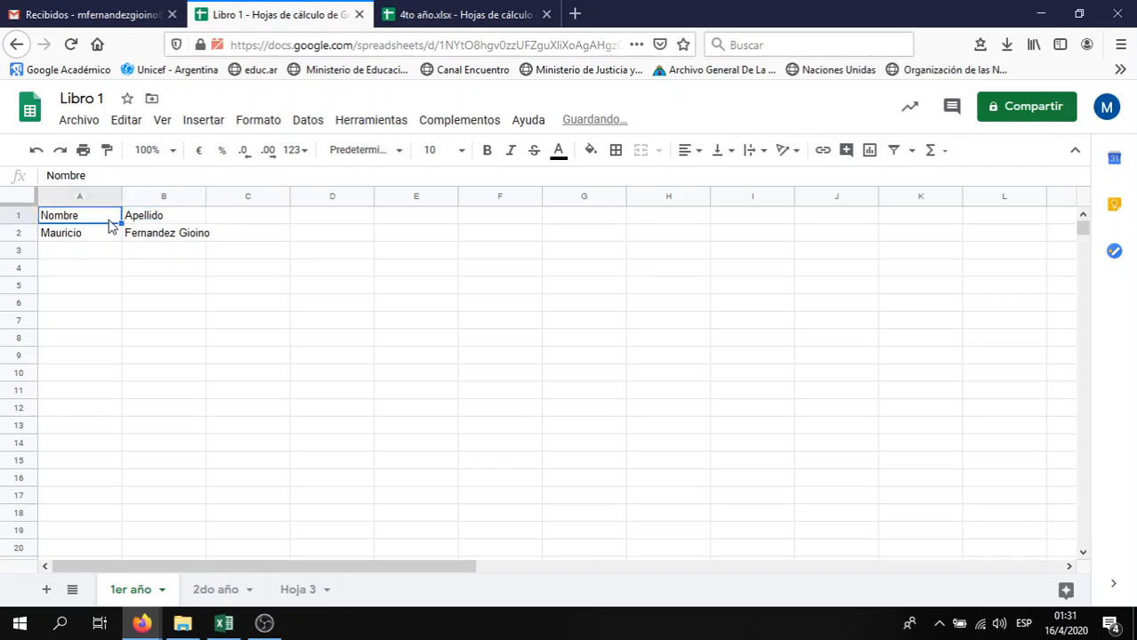
Change the headers to 'Nombres' and 'Apellidos'
double_click(109, 220)
type("s")
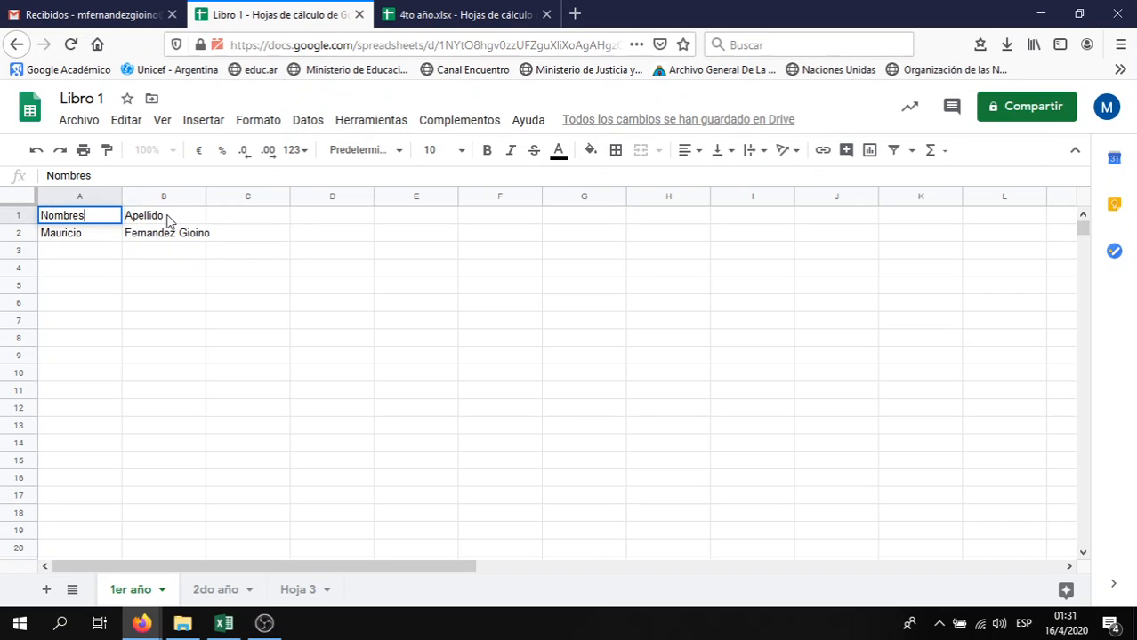
left_click(166, 221)
double_click(168, 218)
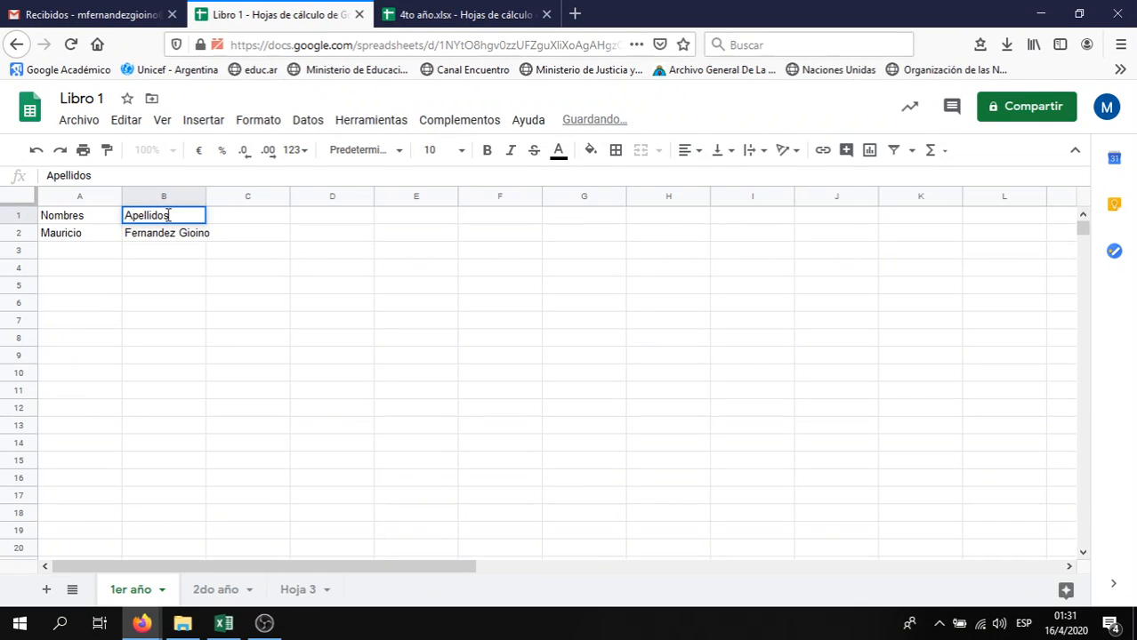
left_click(169, 272)
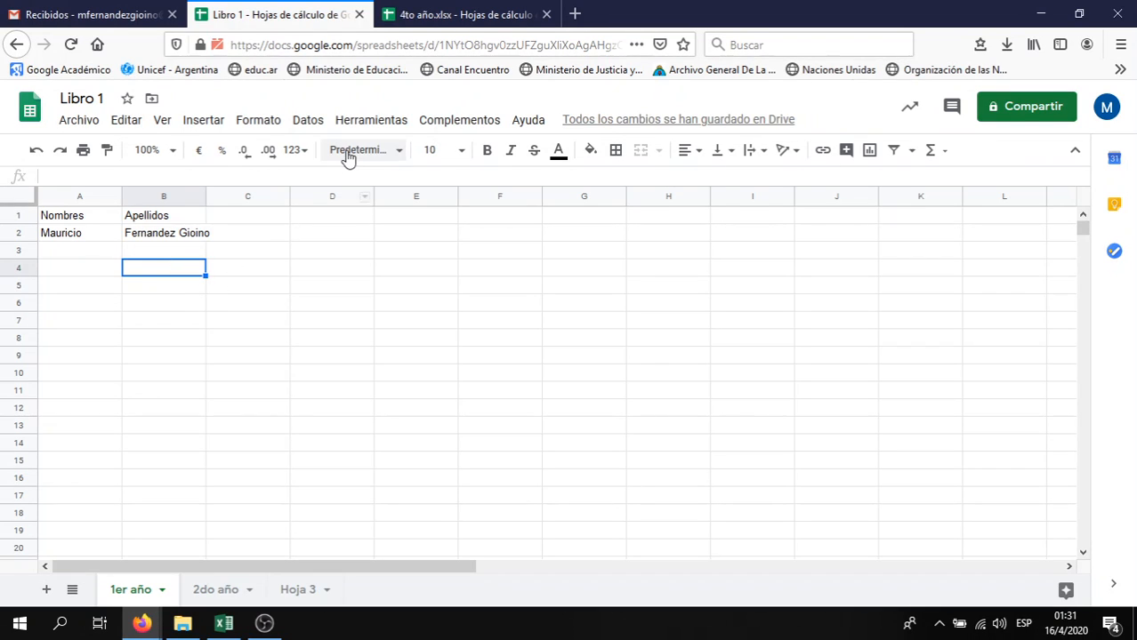
left_click(308, 120)
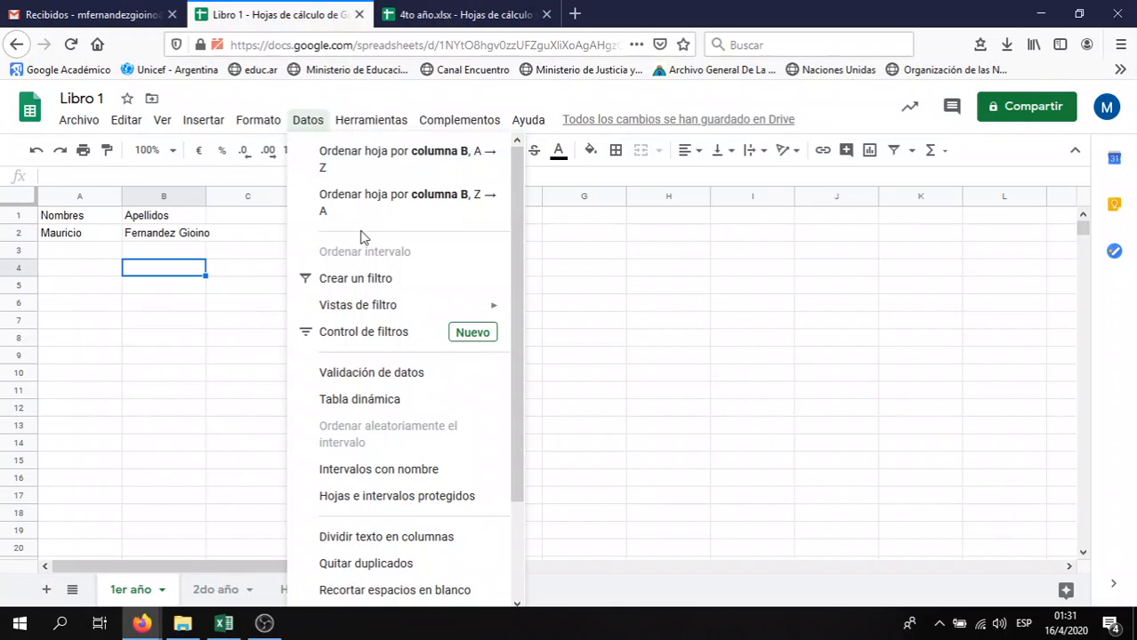
mouse_move(372, 134)
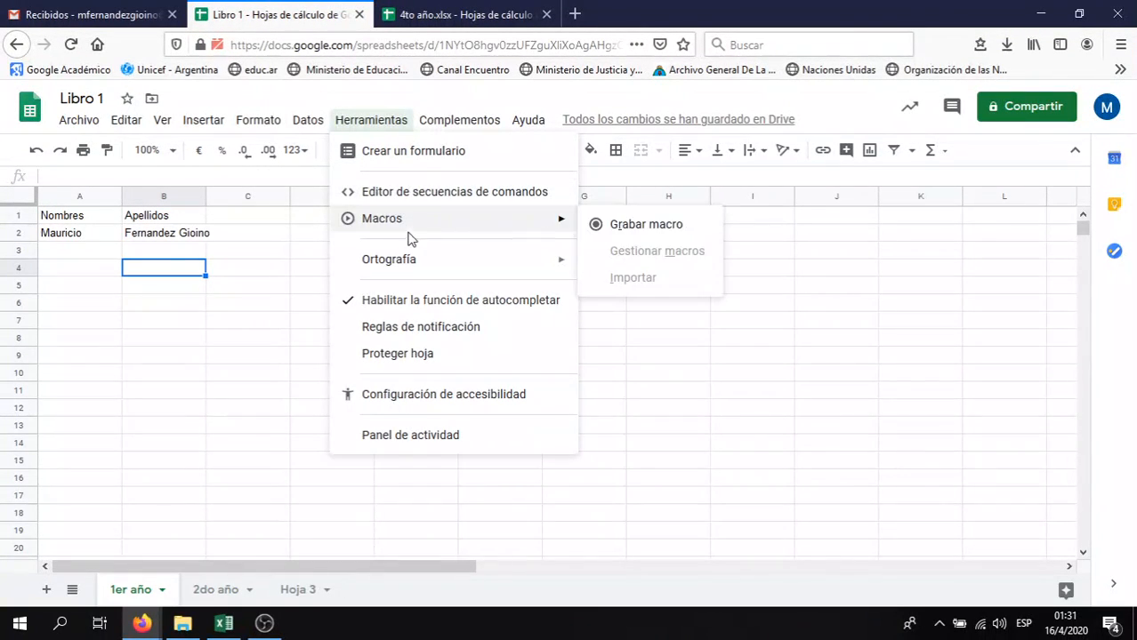
mouse_move(414, 259)
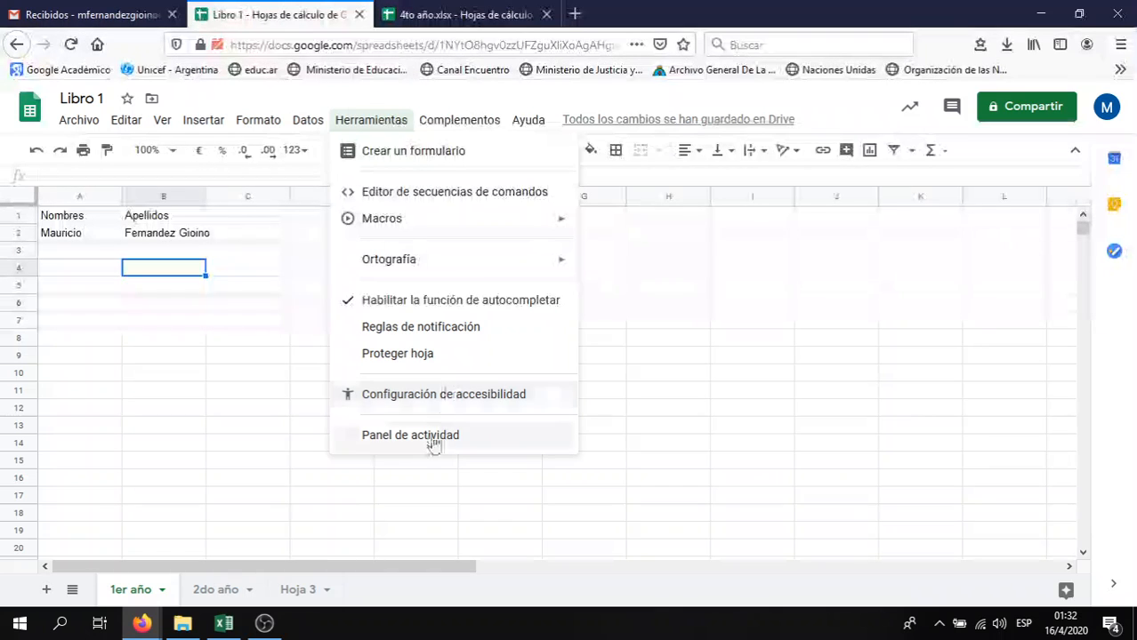
mouse_move(462, 119)
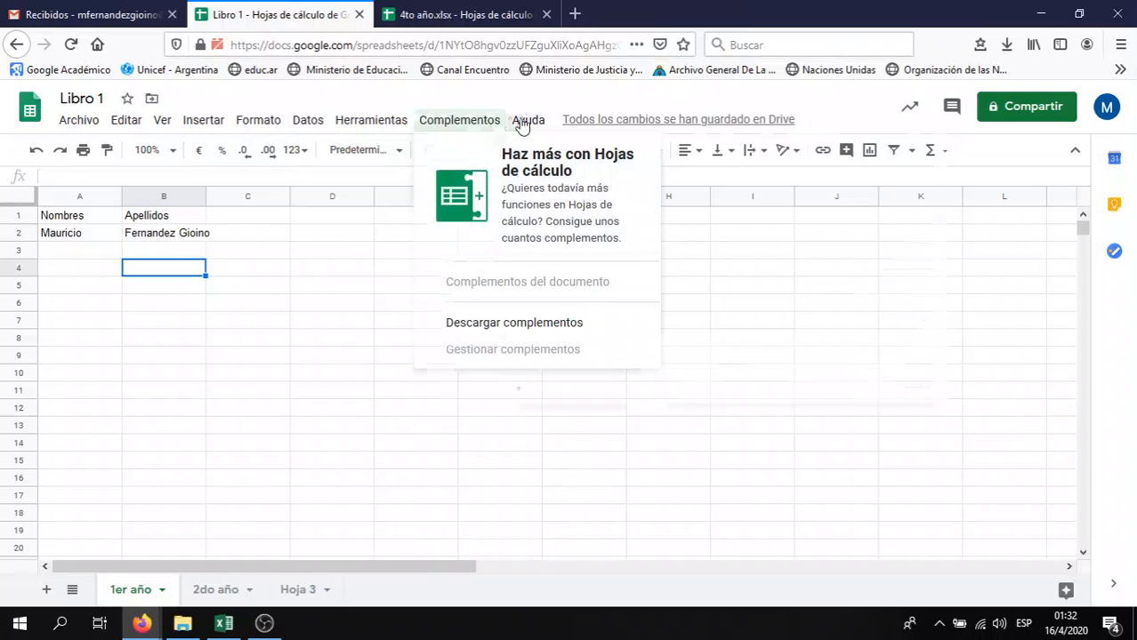
mouse_move(525, 126)
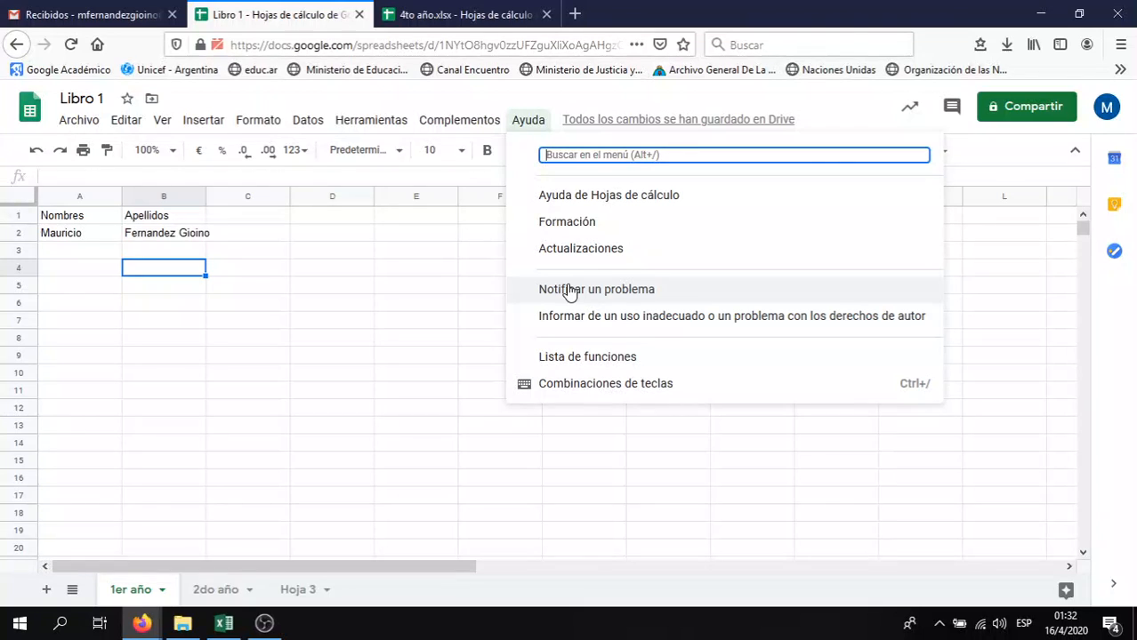
left_click(326, 310)
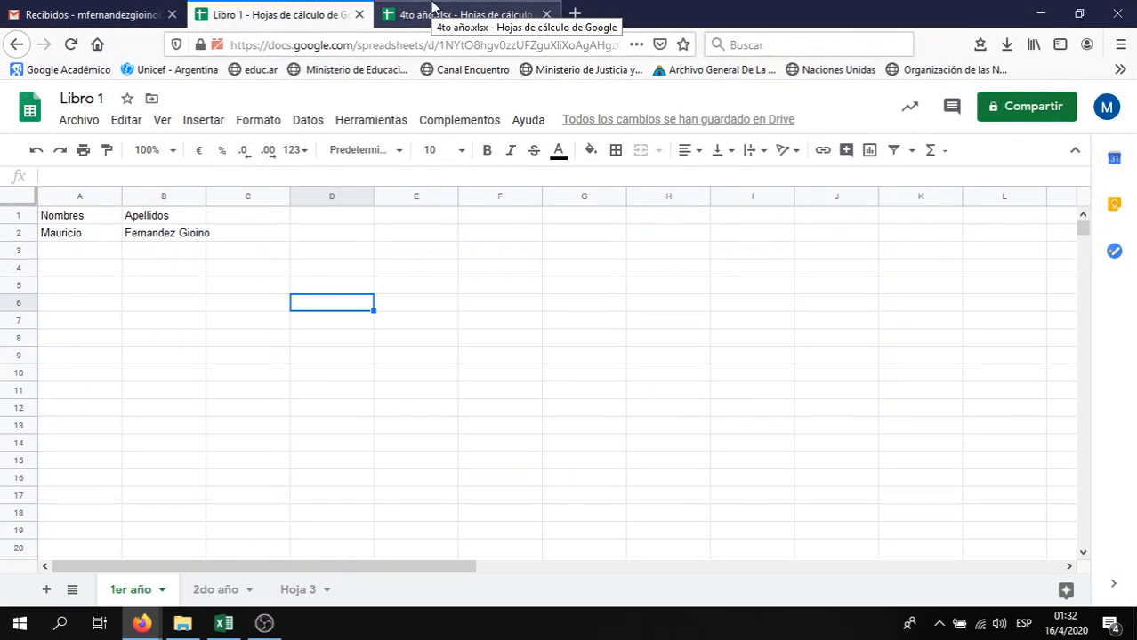
Select cell F3, then open Libro 1's 'Compartir con otros' sharing dialog
left_click(532, 256)
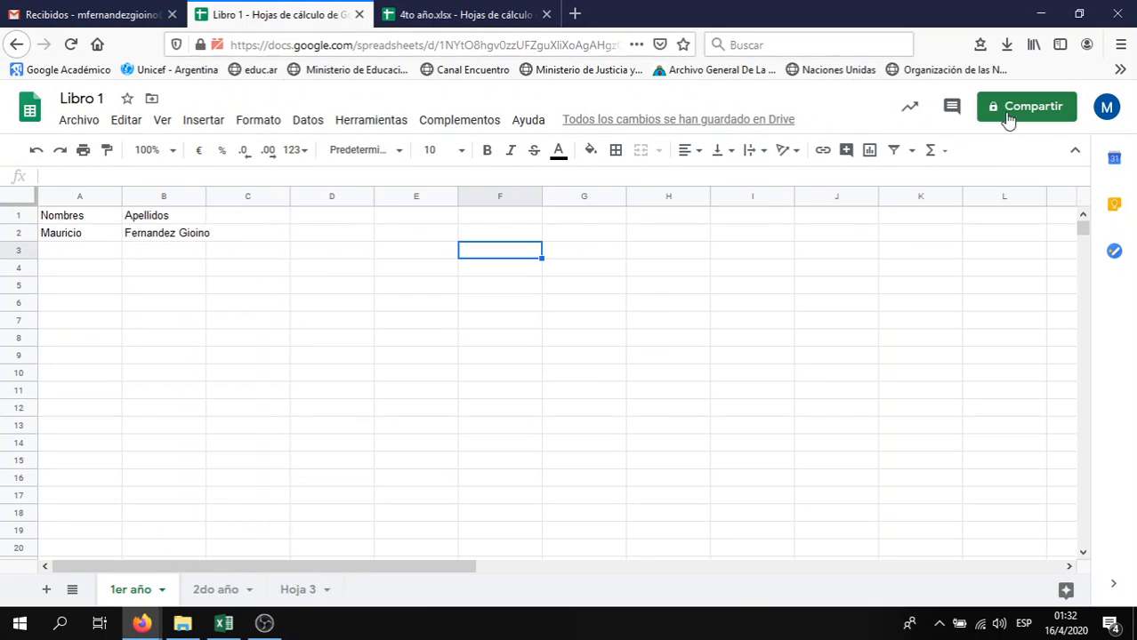
left_click(89, 125)
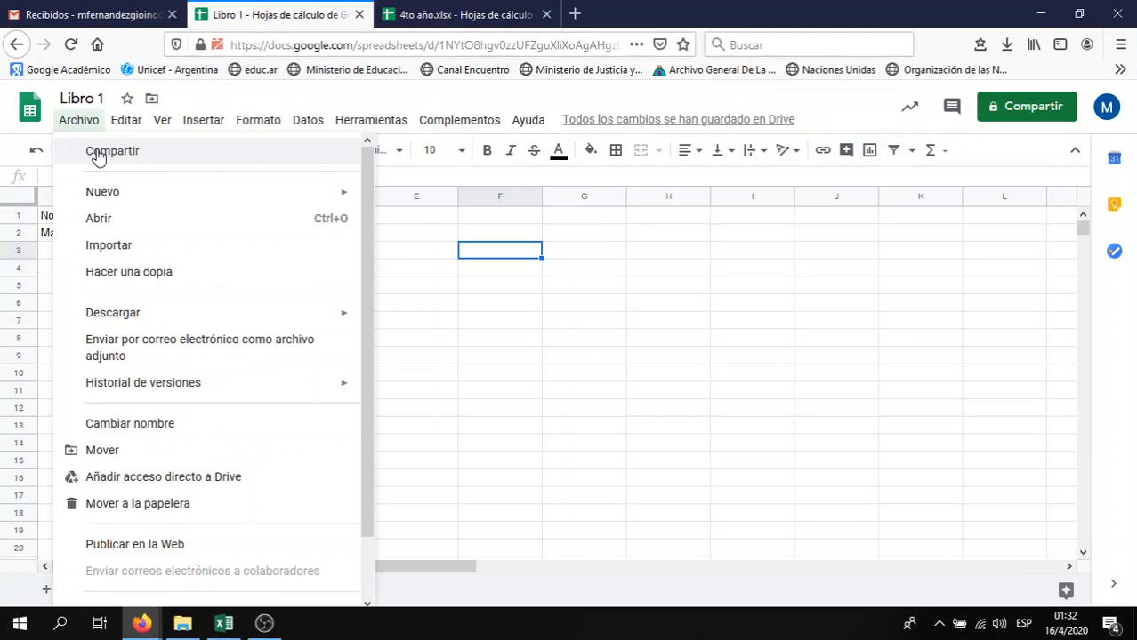
left_click(1028, 109)
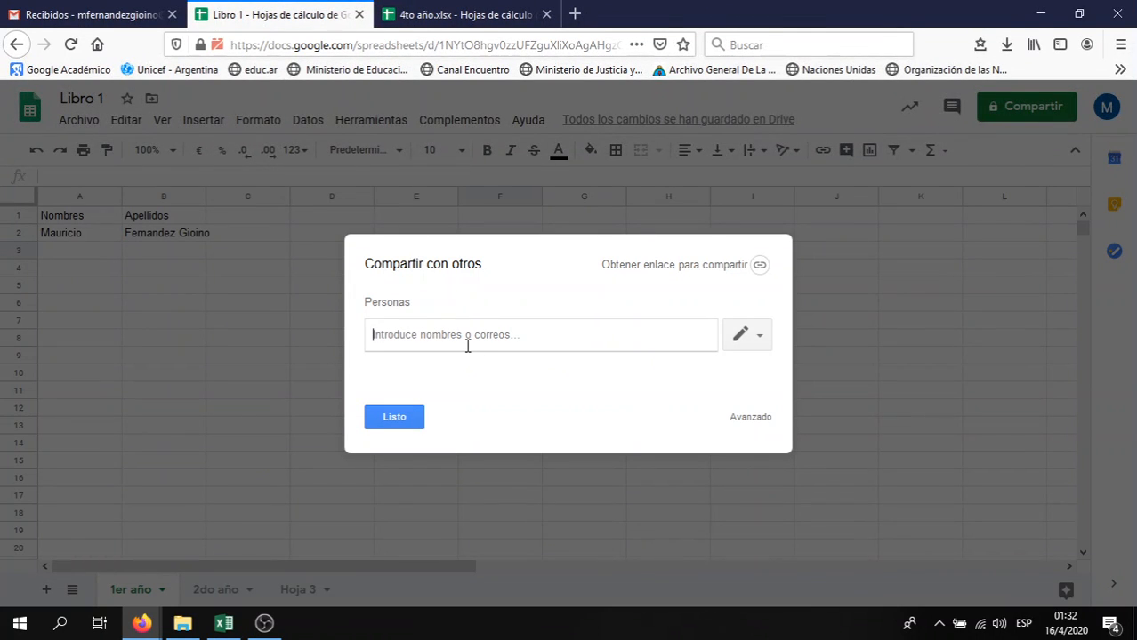
Add a suggested contact with the note 'Acá envío..' and turn on link sharing
type("m")
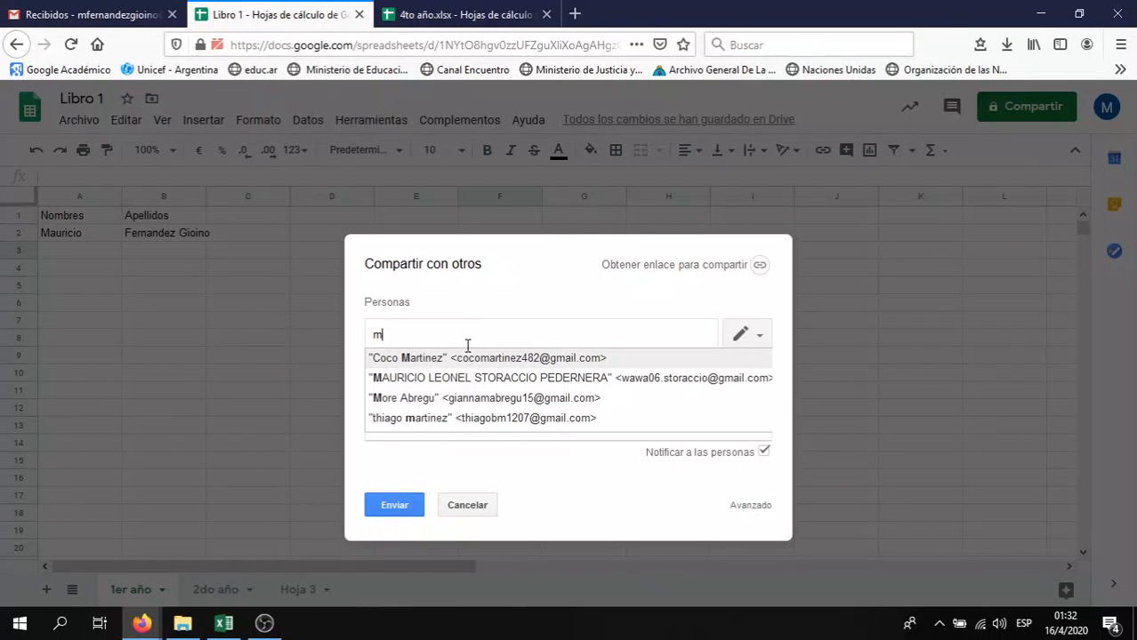
left_click(460, 359)
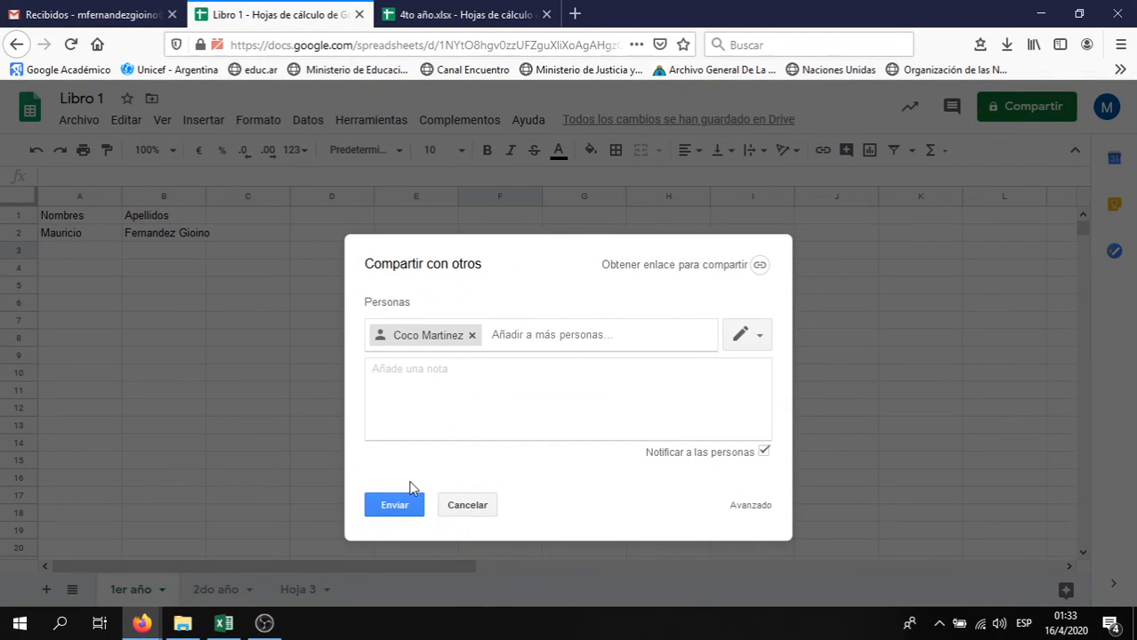
left_click(483, 398)
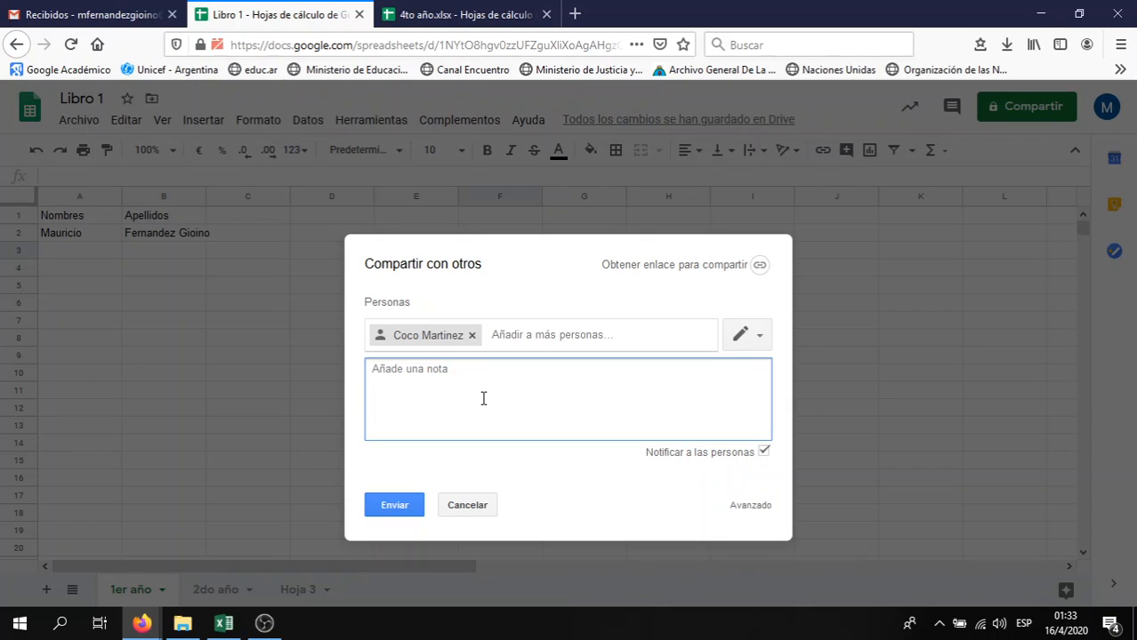
type("ACa")
type("cá el")
type("ío..")
left_click(726, 266)
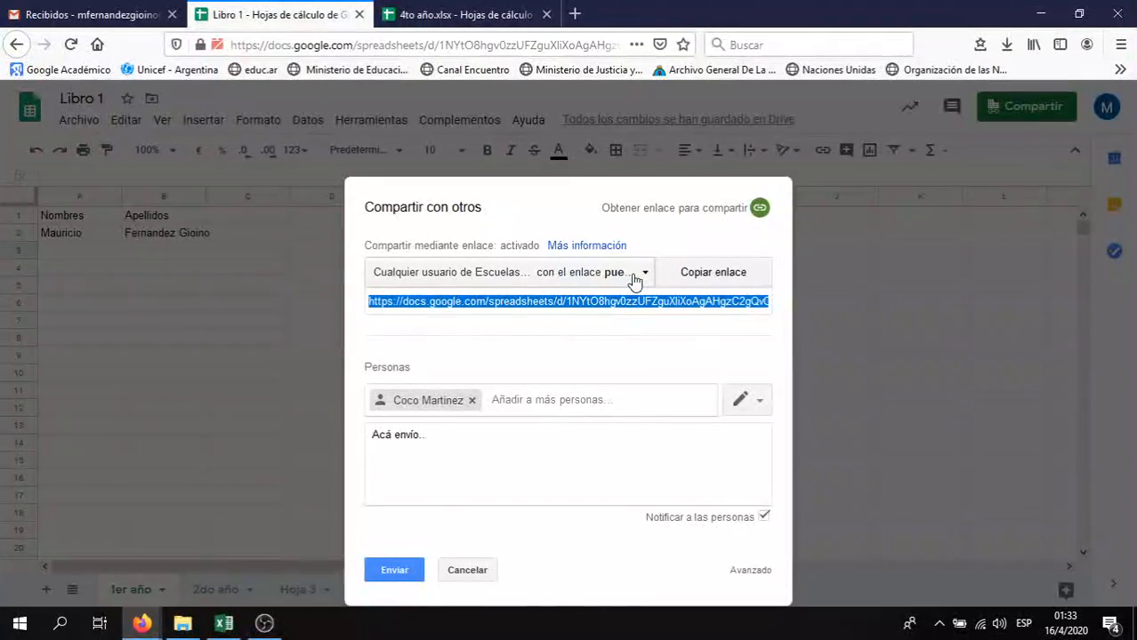
left_click(641, 275)
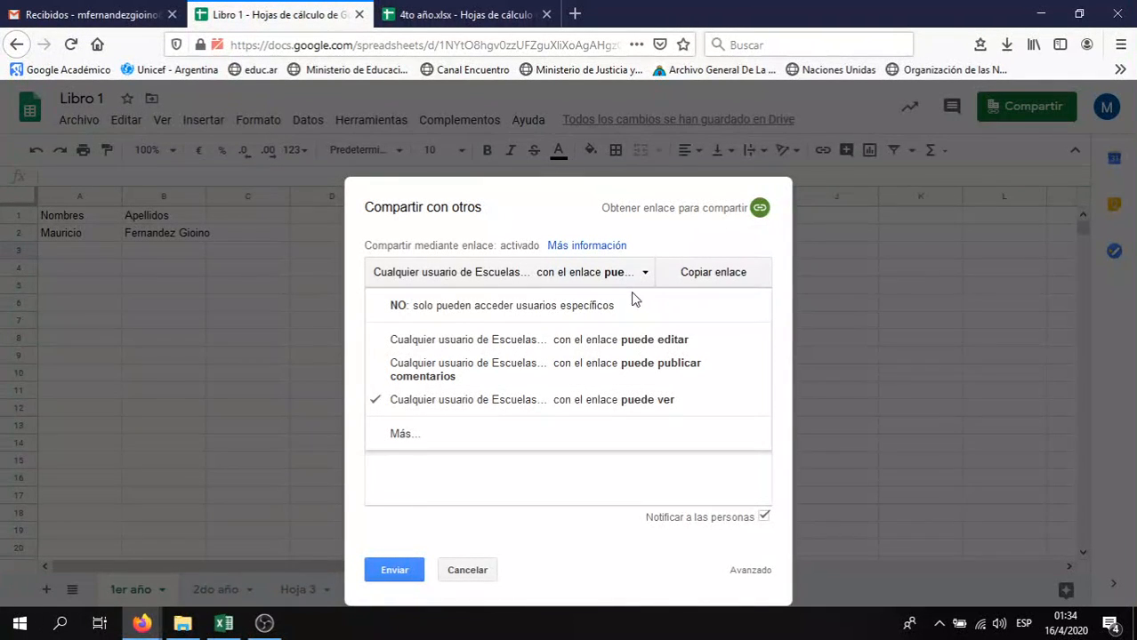
left_click(648, 272)
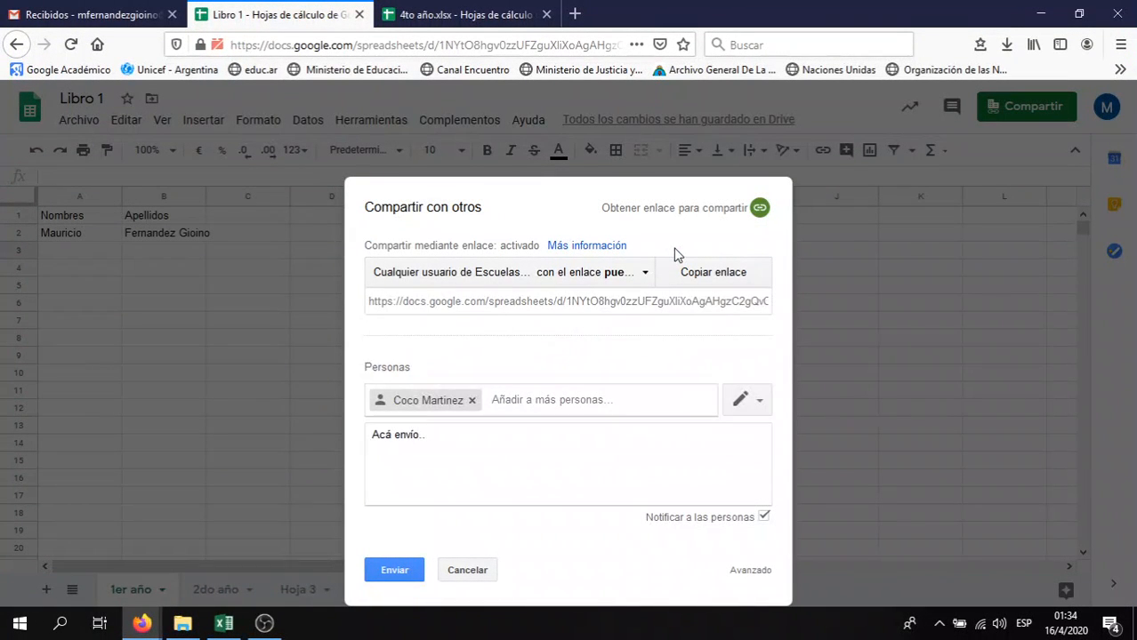
left_click(647, 273)
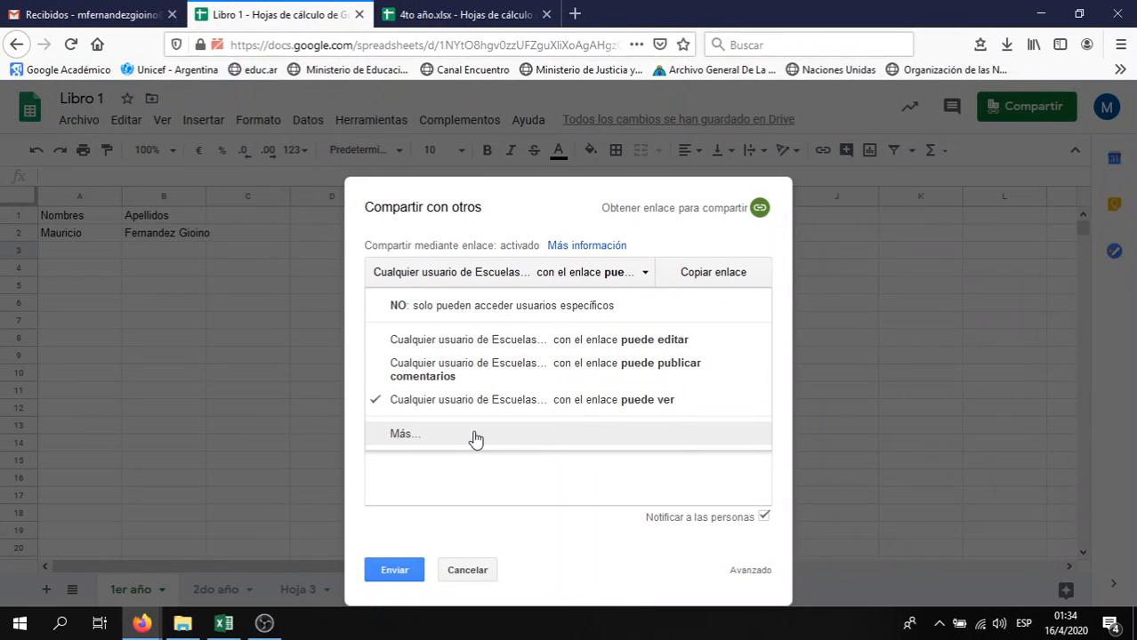
left_click(499, 483)
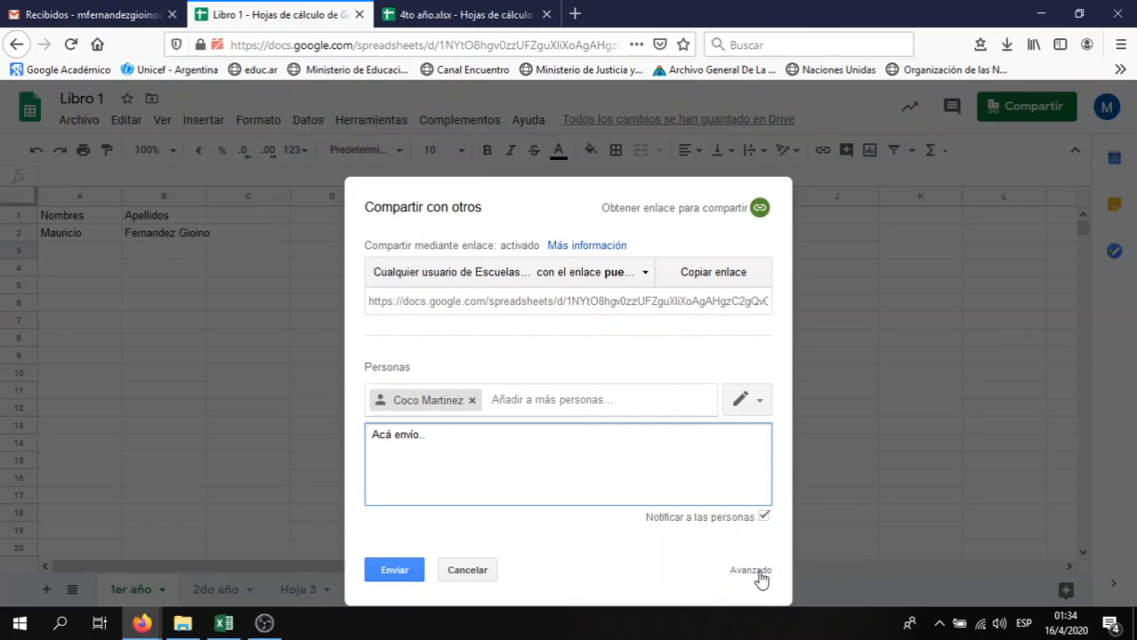
Remove the invited recipient, cancel the pending invitation, and close the sharing settings
left_click(750, 571)
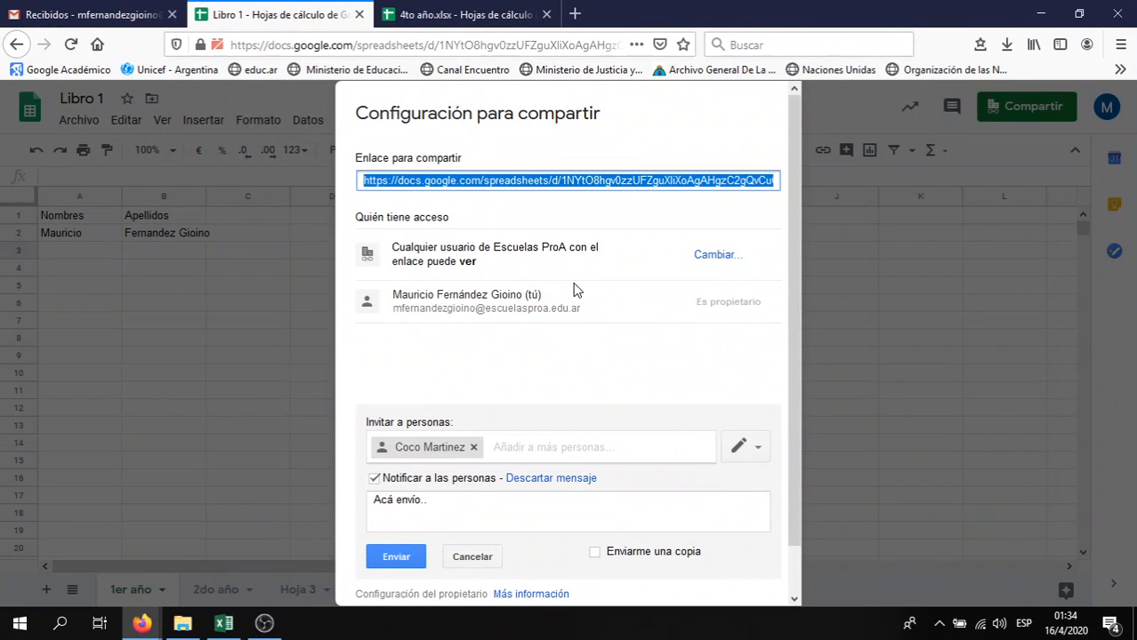
left_click(476, 448)
left_click(474, 447)
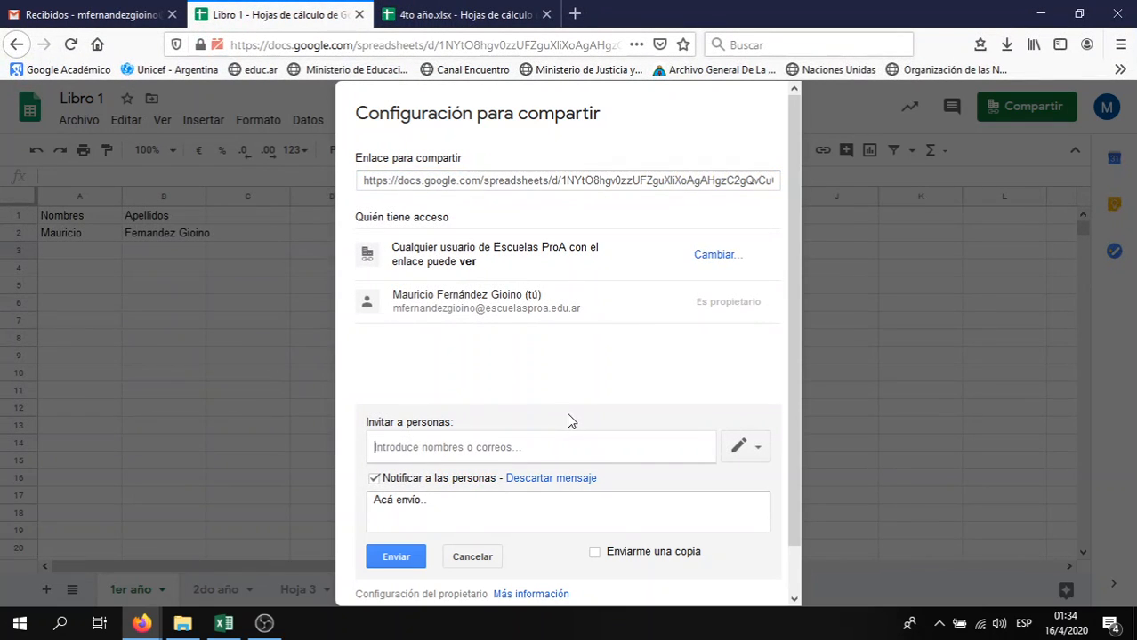
left_click(480, 556)
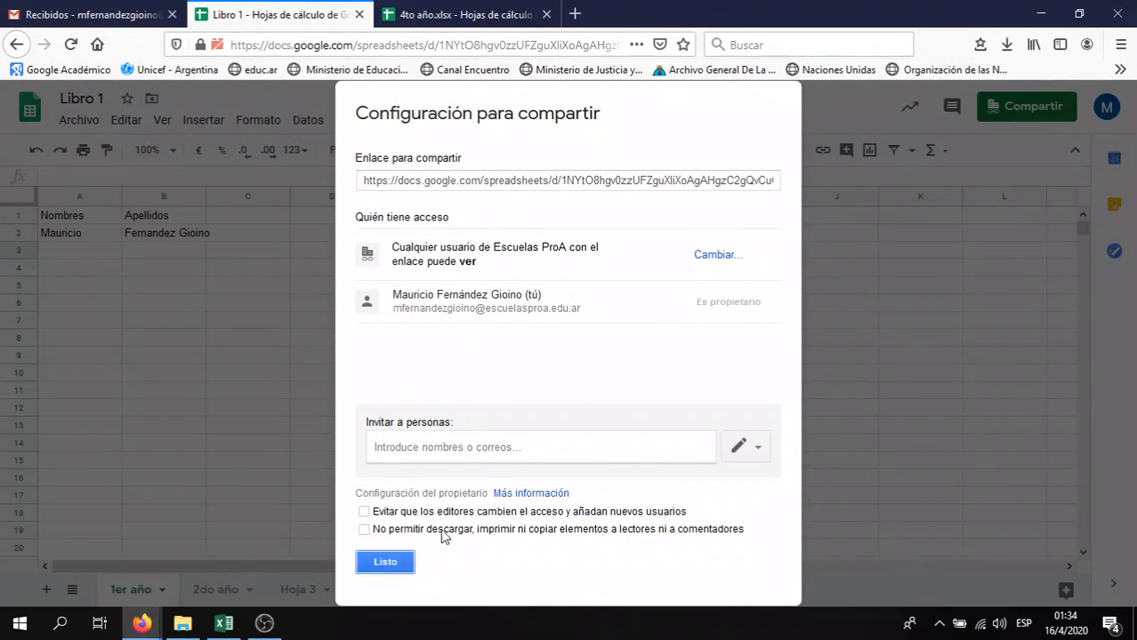
left_click(381, 564)
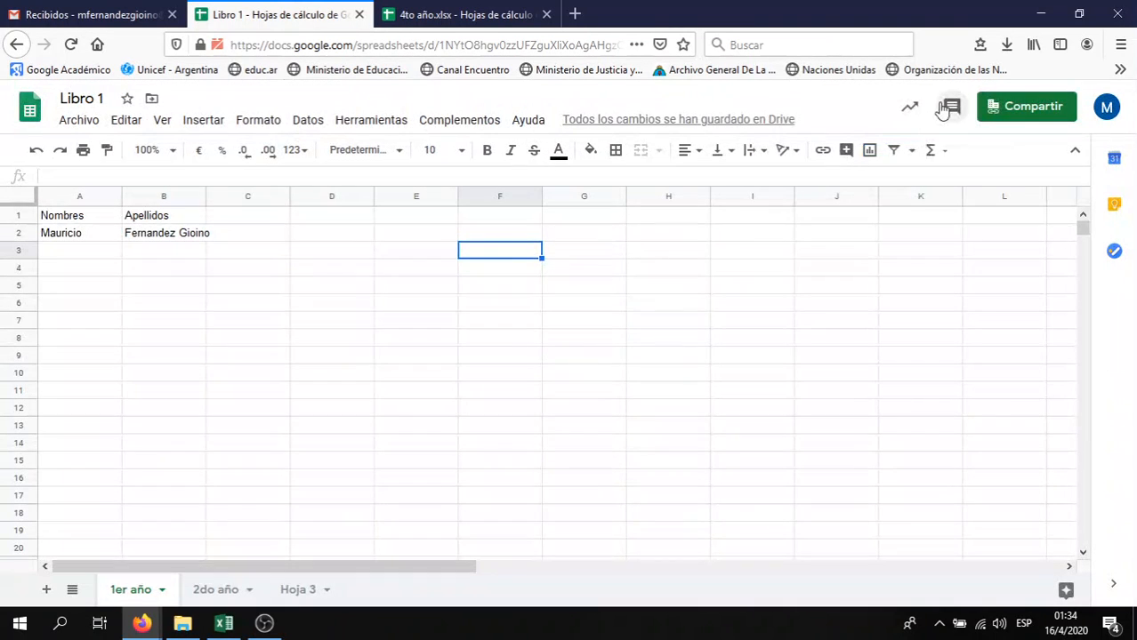
Reach the link access choices for Libro 1 via Compartir, Avanzado and 'Cambiar...'
left_click(992, 109)
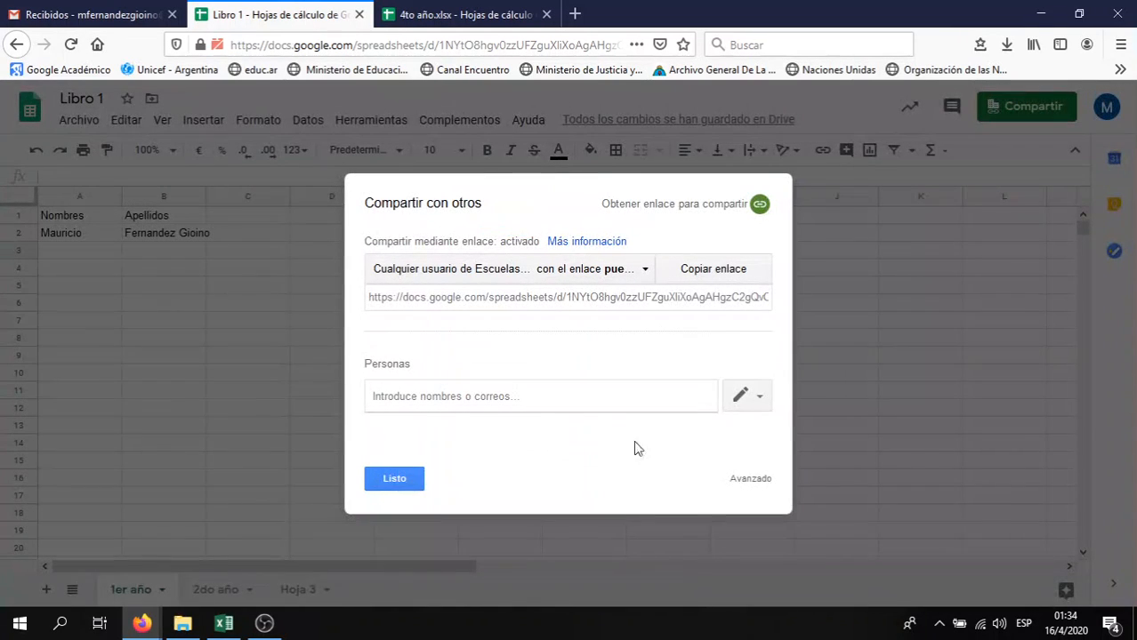
left_click(752, 480)
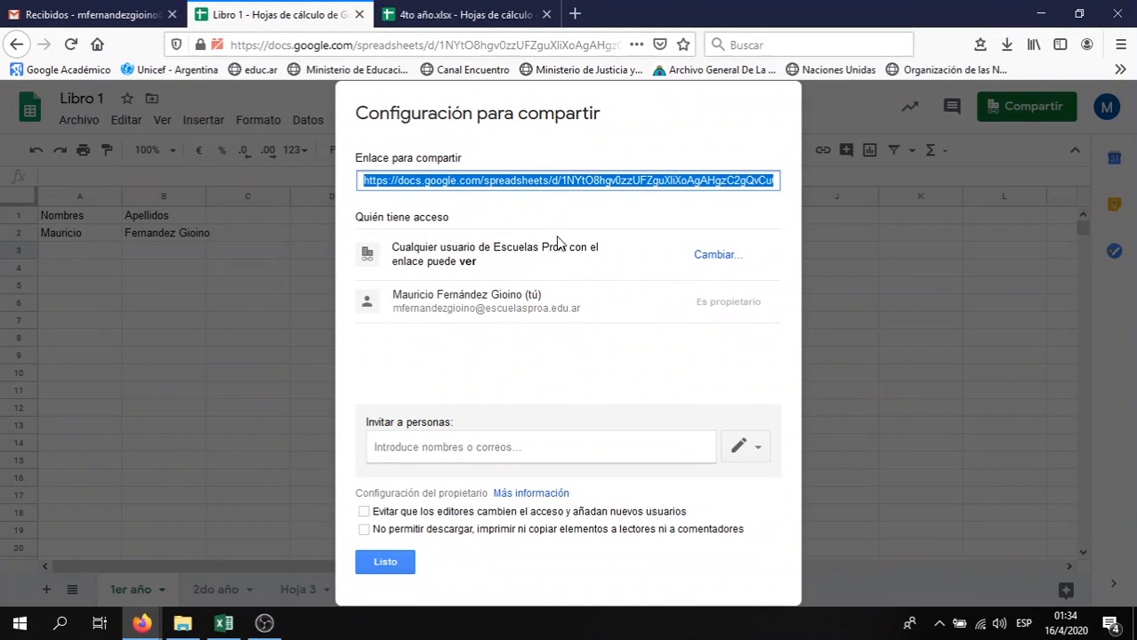
left_click(725, 259)
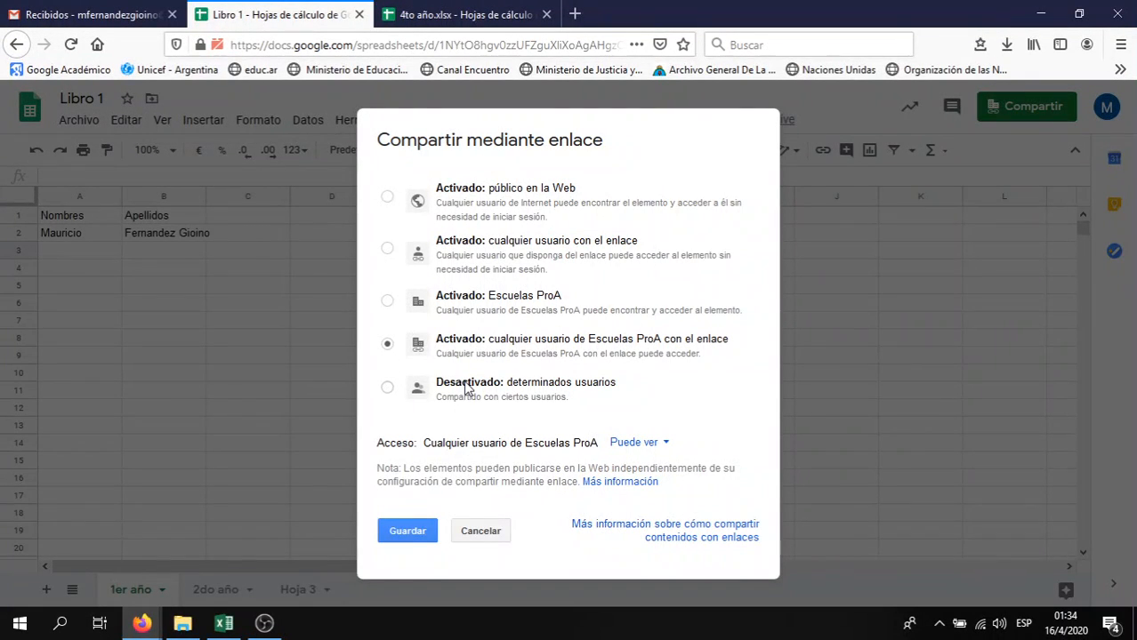
Try the link access levels: specific people, Escuelas ProA, anyone with the link, public on the web
left_click(387, 389)
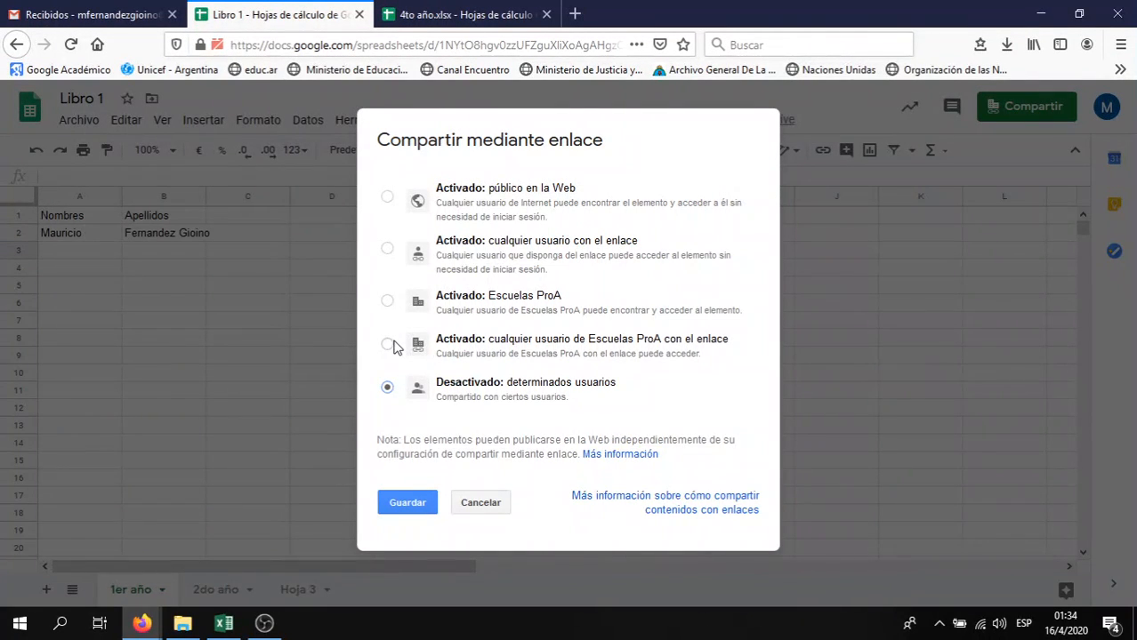
left_click(389, 344)
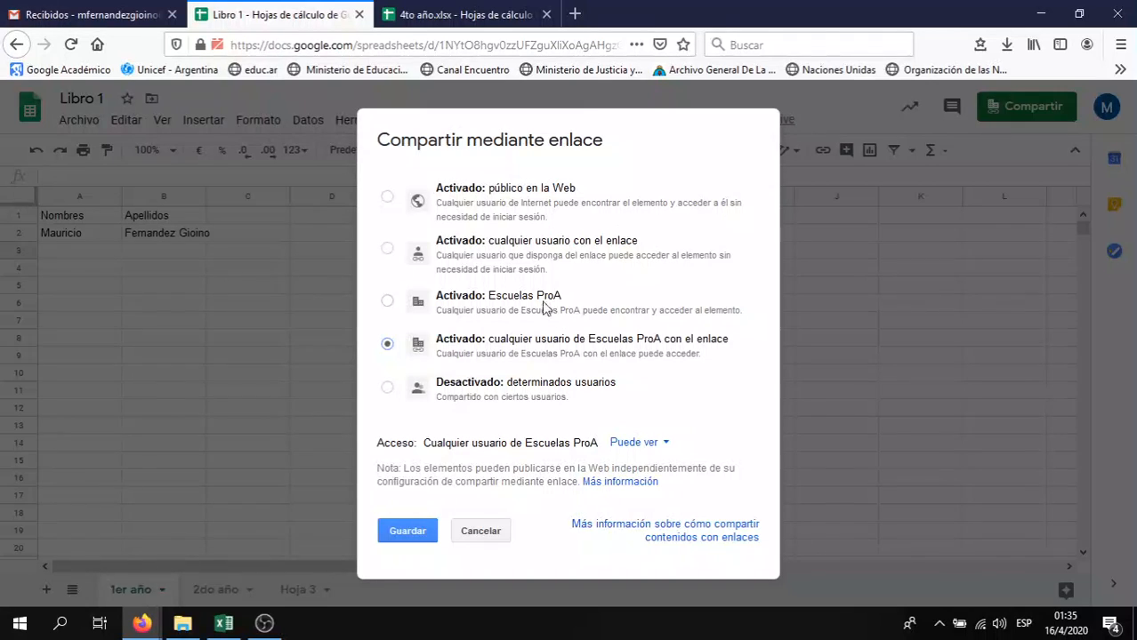
left_click(518, 258)
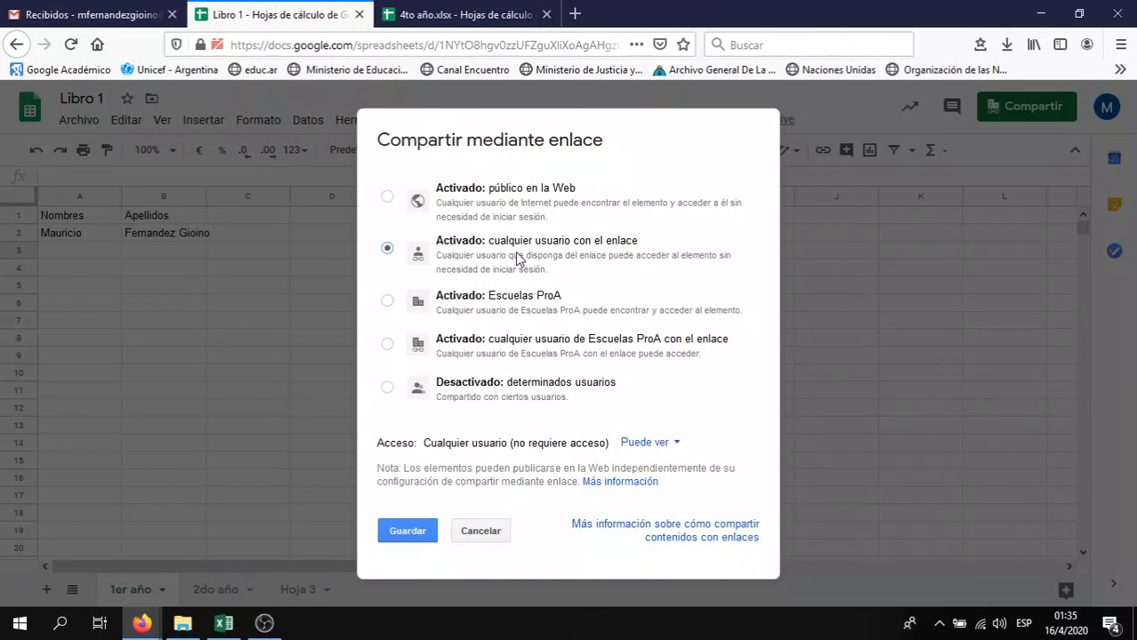
left_click(503, 217)
Save anyone-with-the-link view-only access and stop editors changing access or adding people
left_click(639, 445)
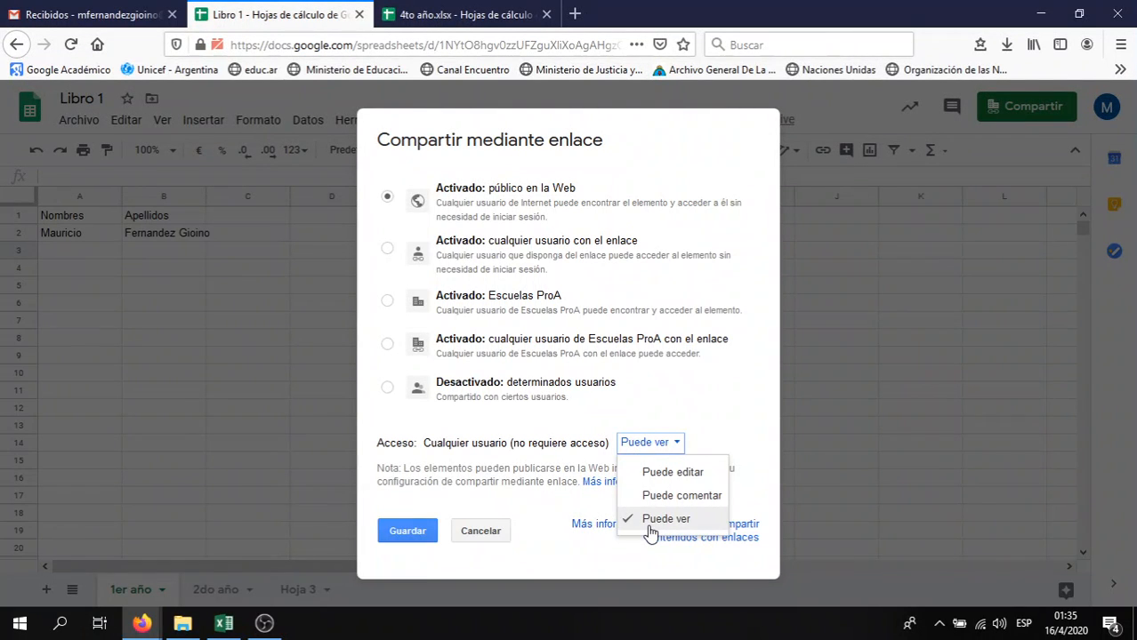
left_click(682, 473)
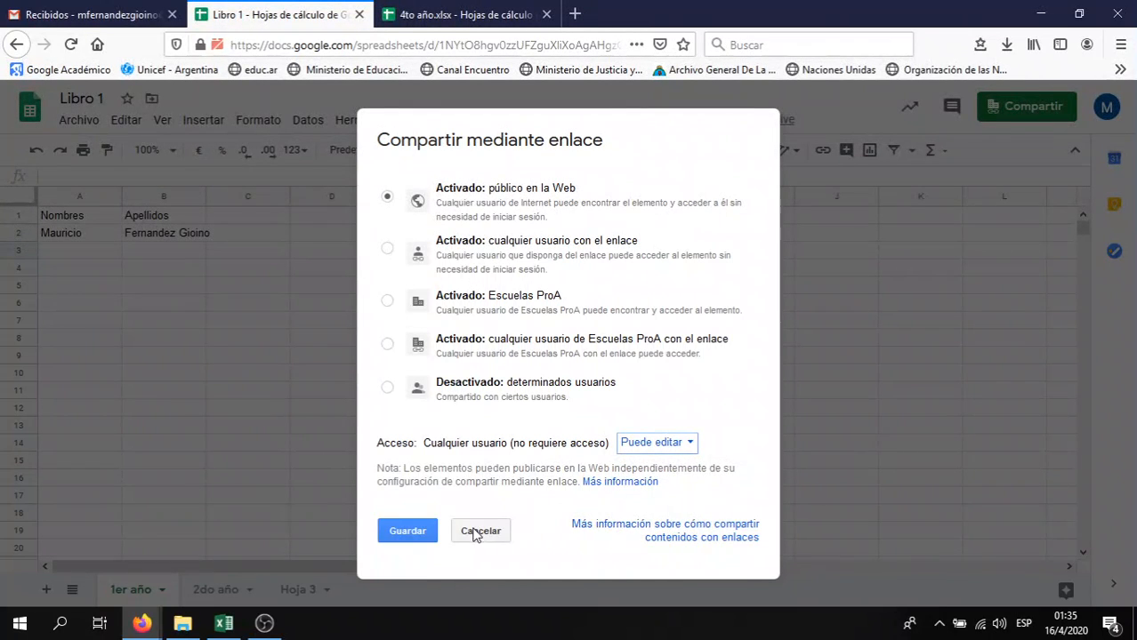
left_click(670, 447)
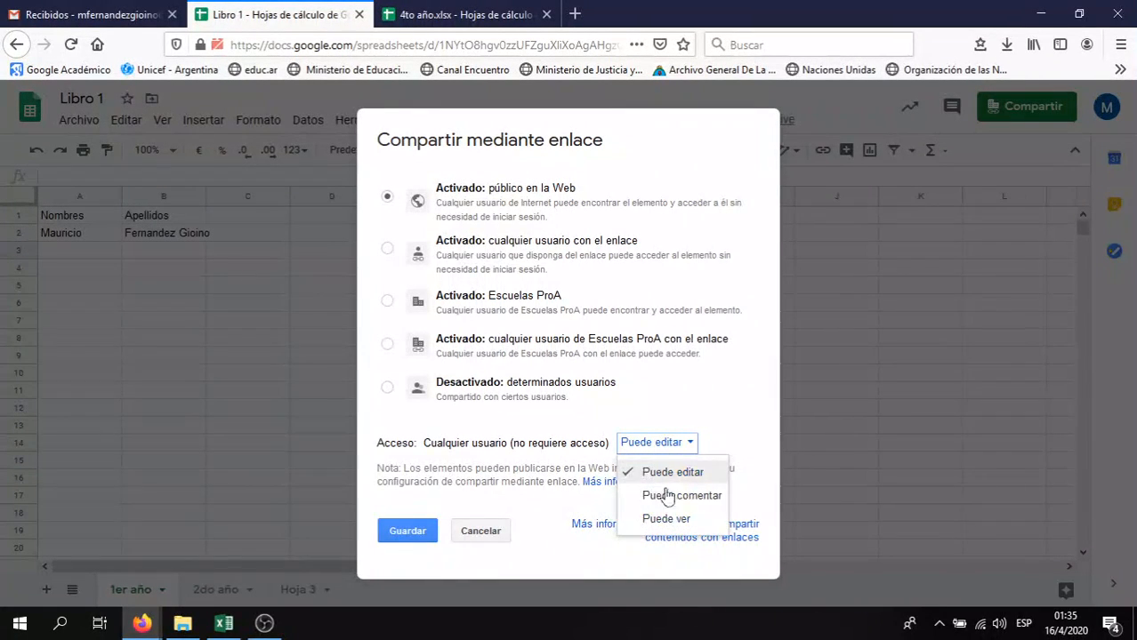
left_click(674, 472)
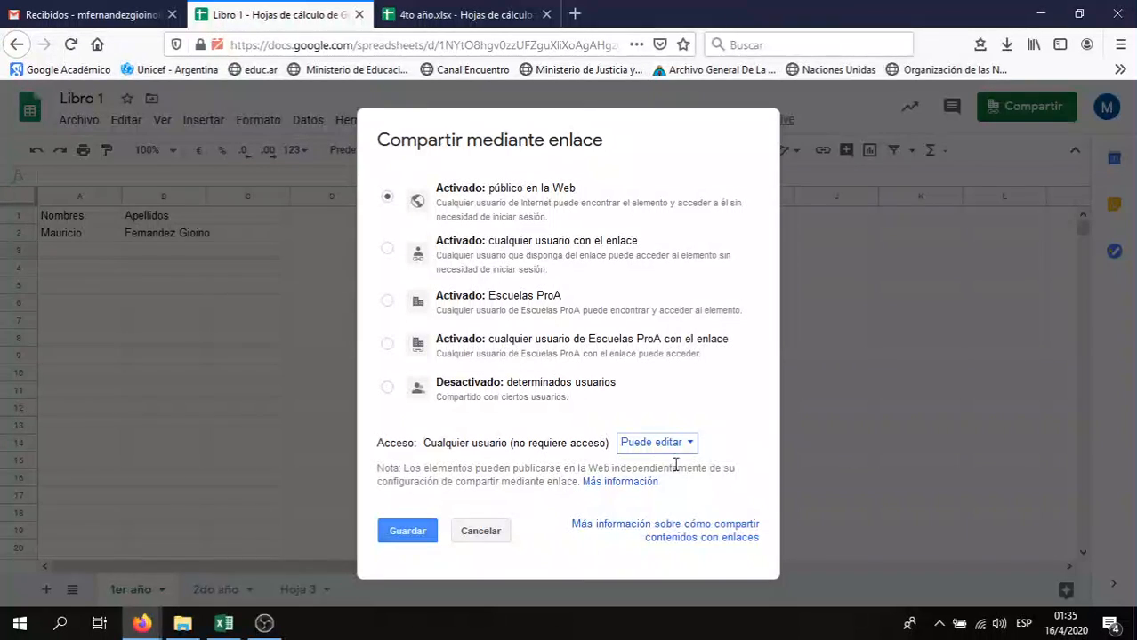
left_click(461, 247)
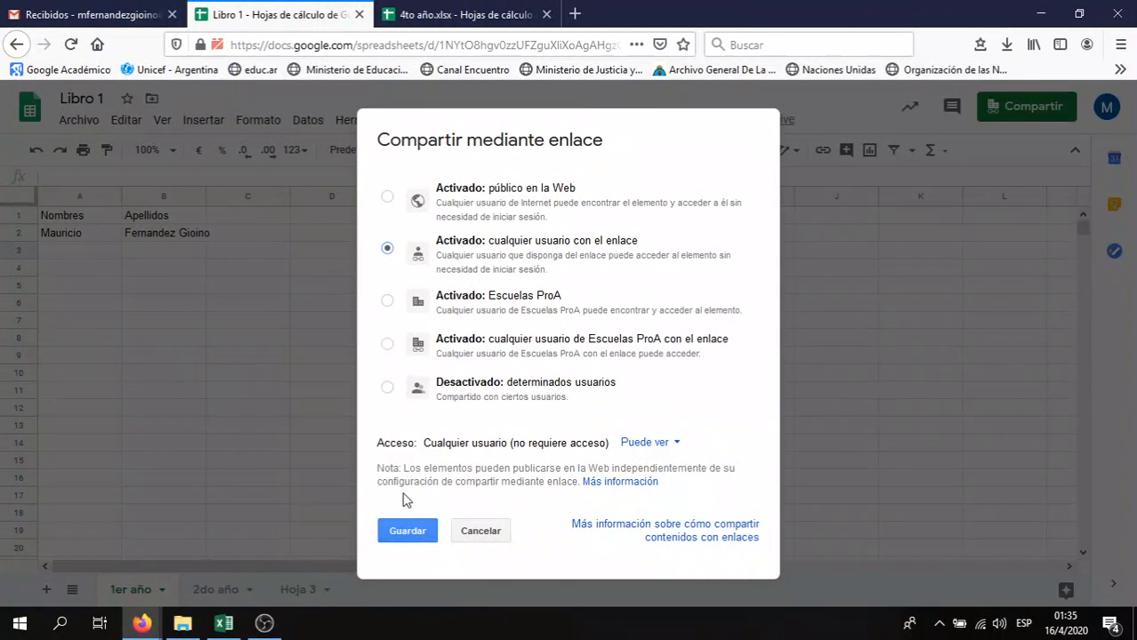
left_click(415, 531)
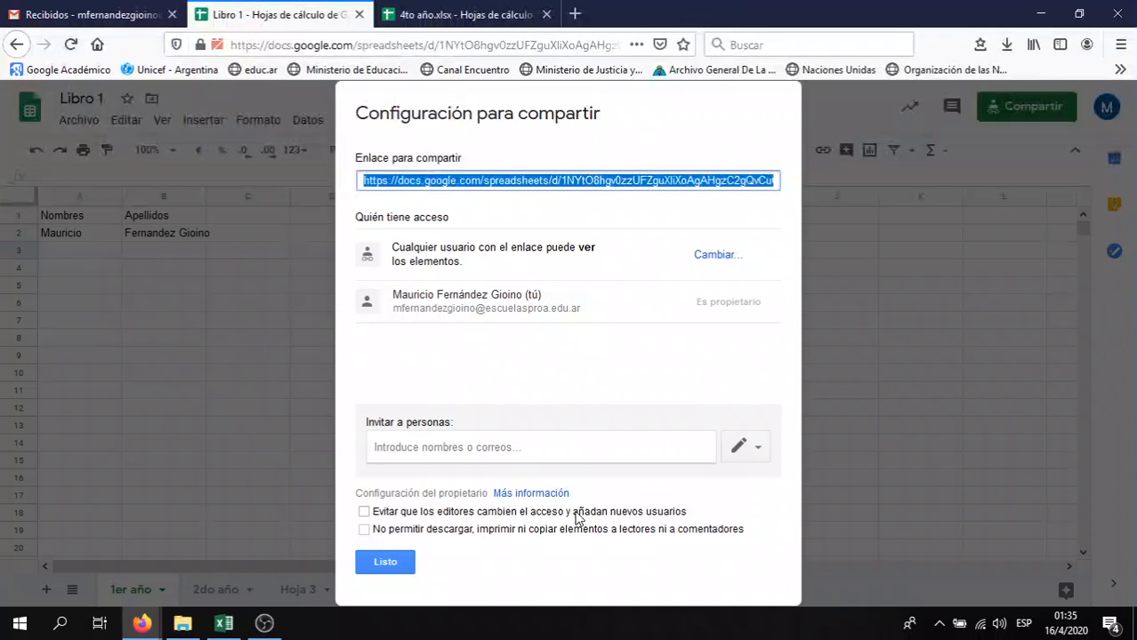
left_click(364, 512)
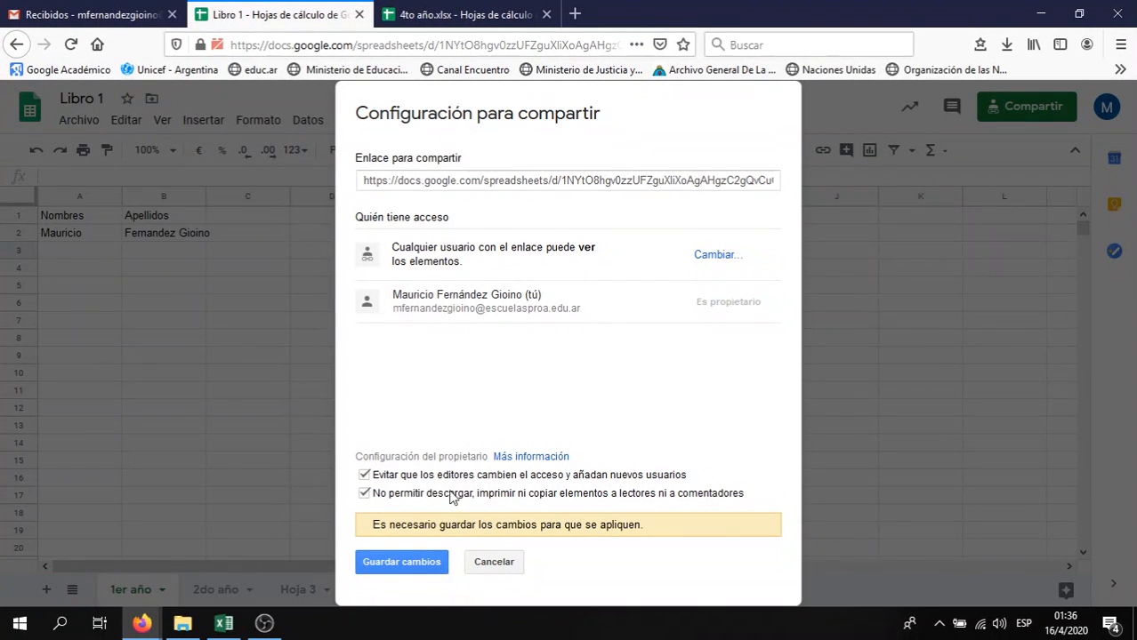
left_click(421, 566)
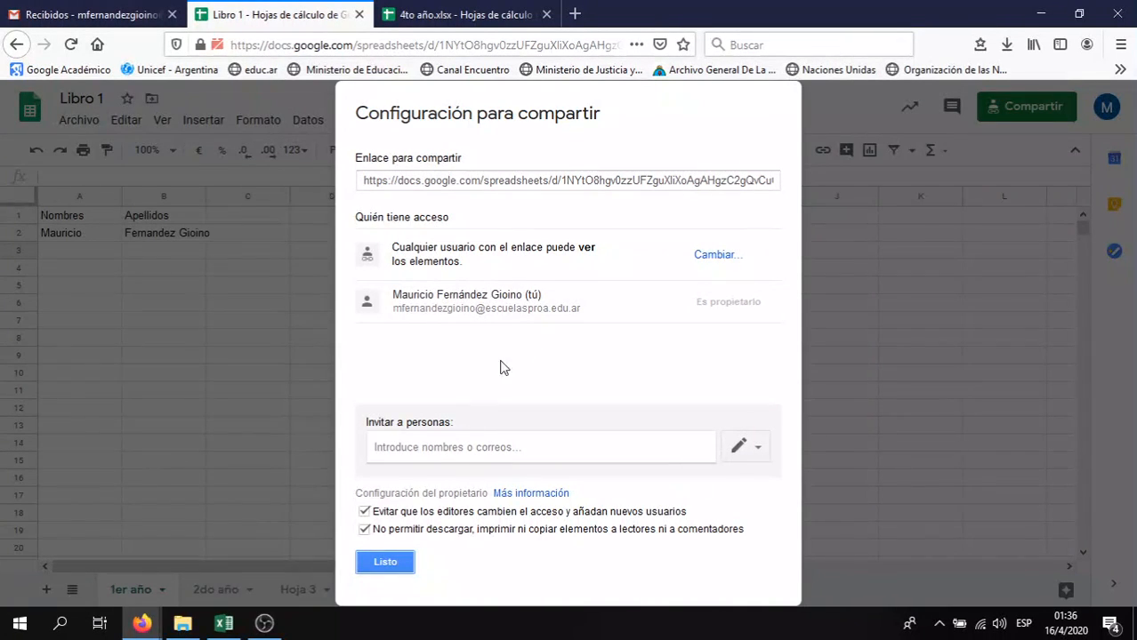
Cancel the invite section, select the share link, and close the sharing settings
left_click(454, 450)
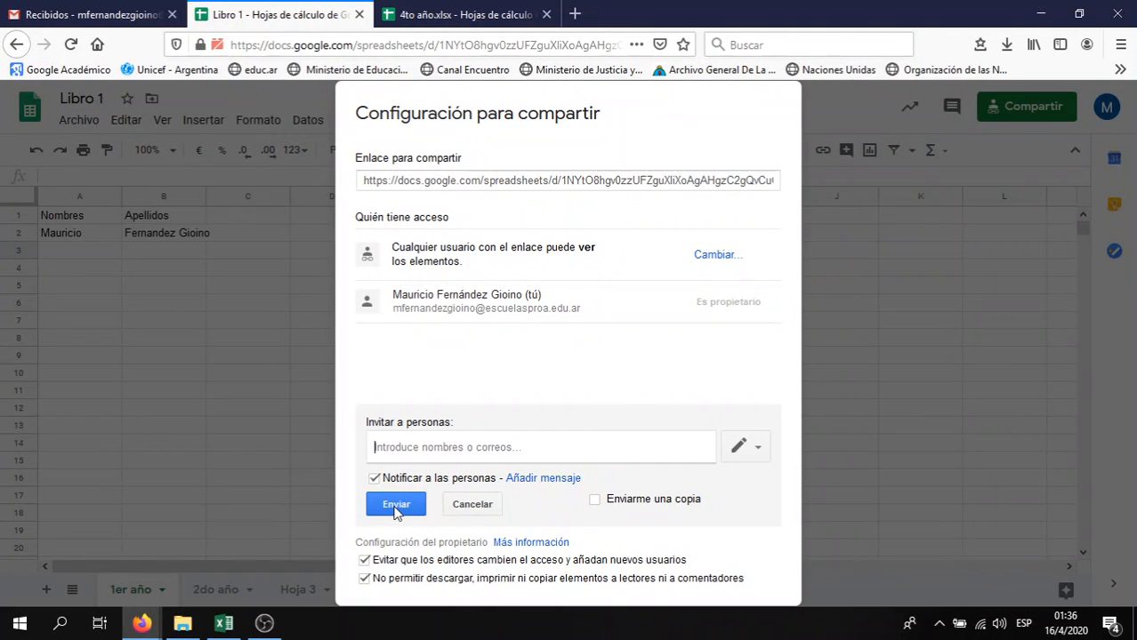
left_click(477, 504)
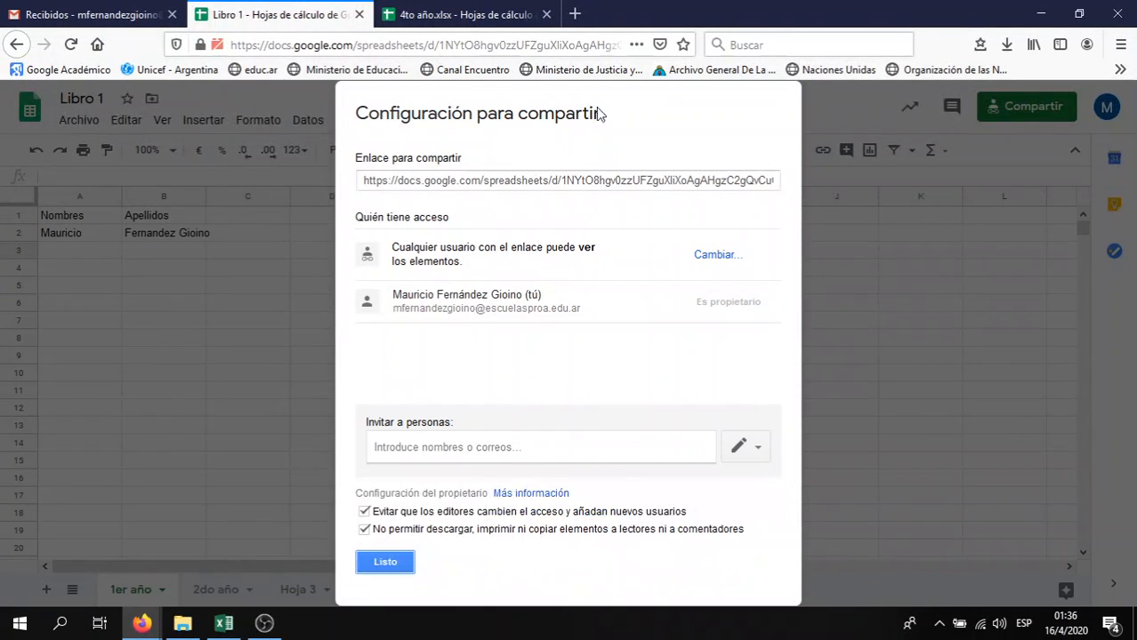
left_click(557, 179)
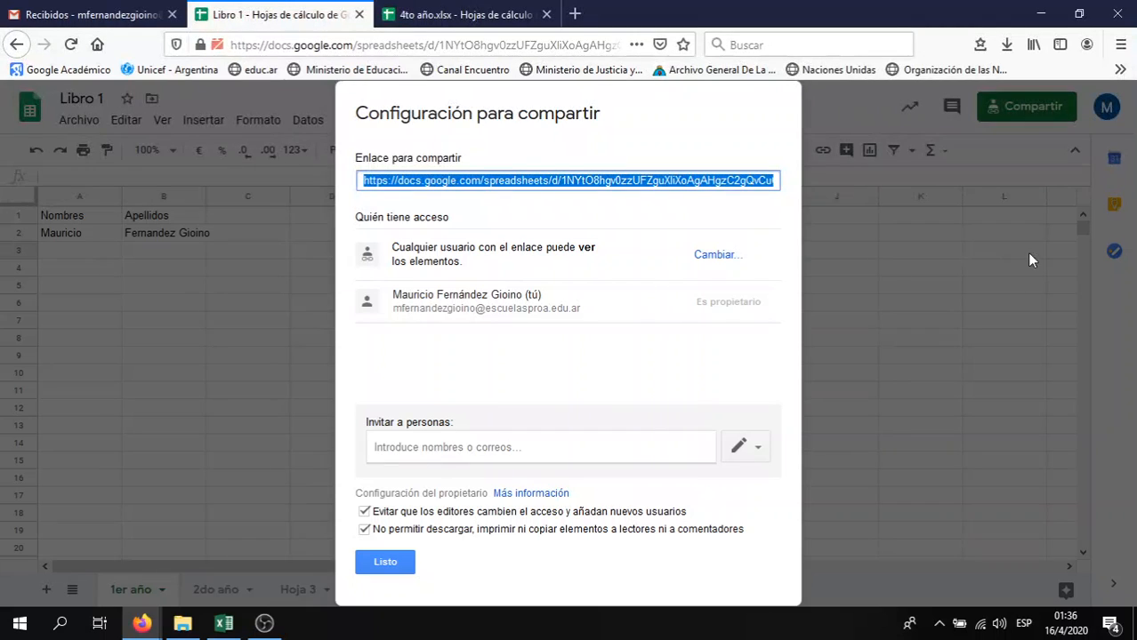
left_click(892, 332)
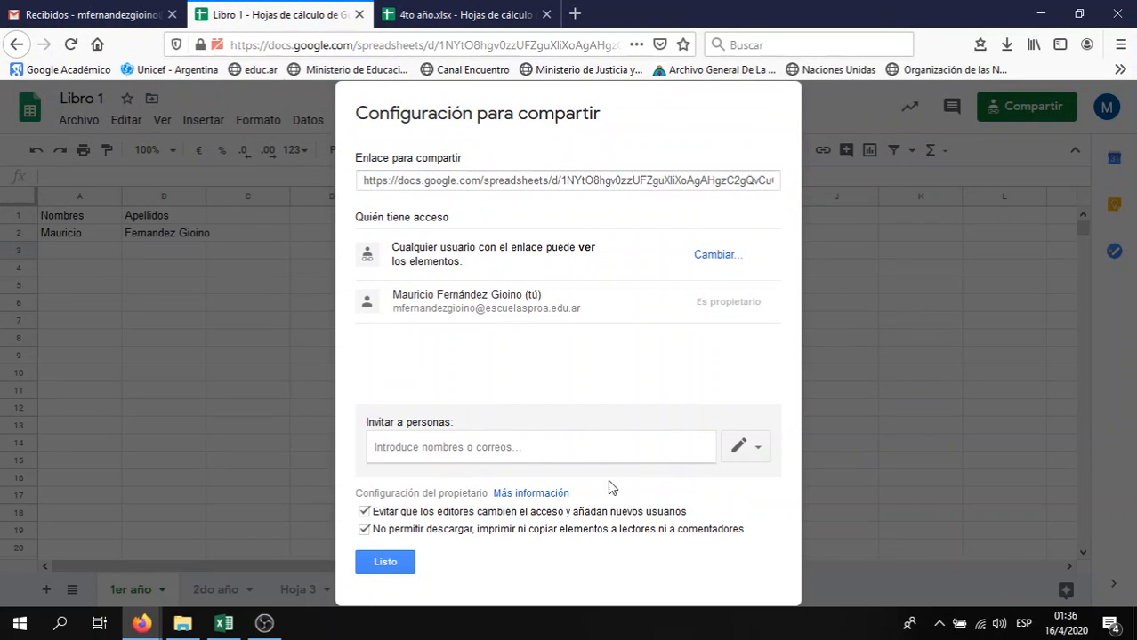
left_click(373, 558)
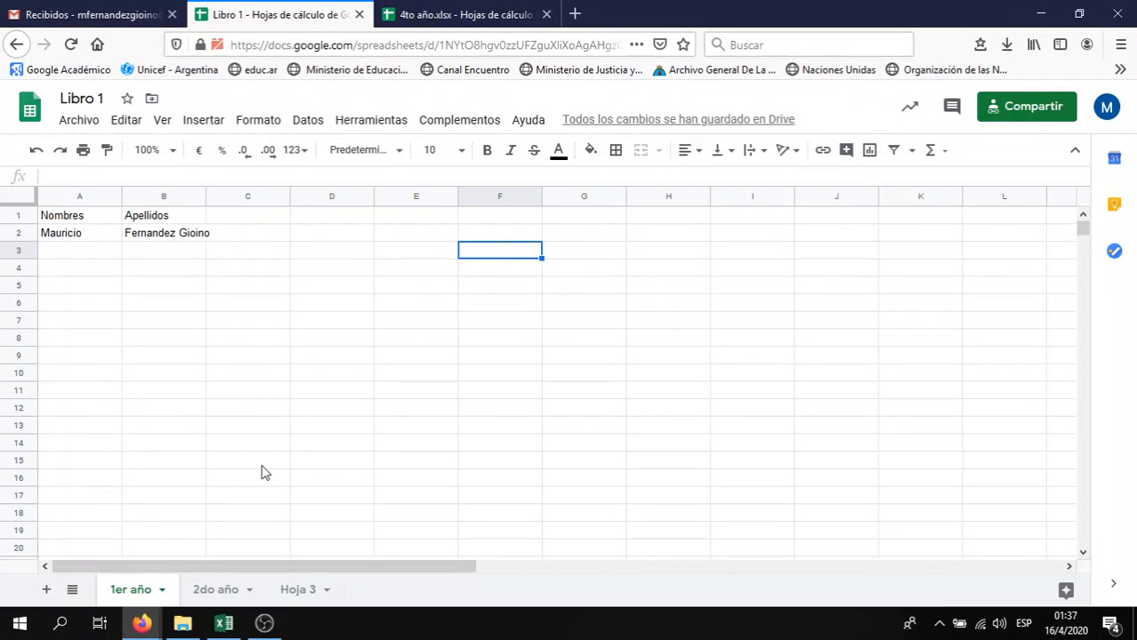
left_click(227, 592)
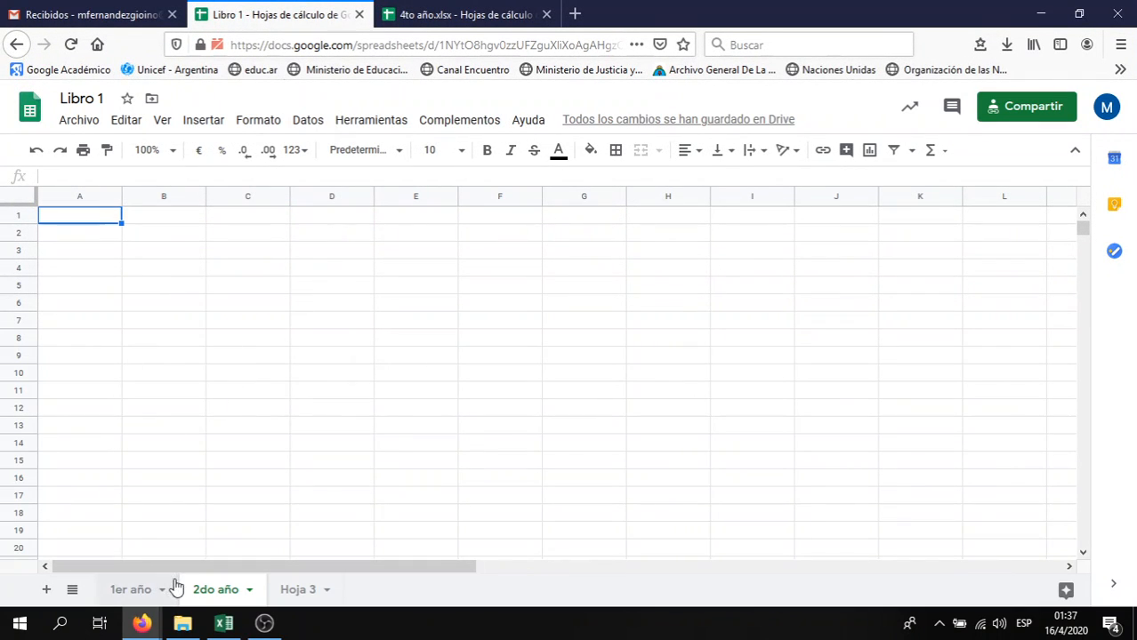
left_click(147, 590)
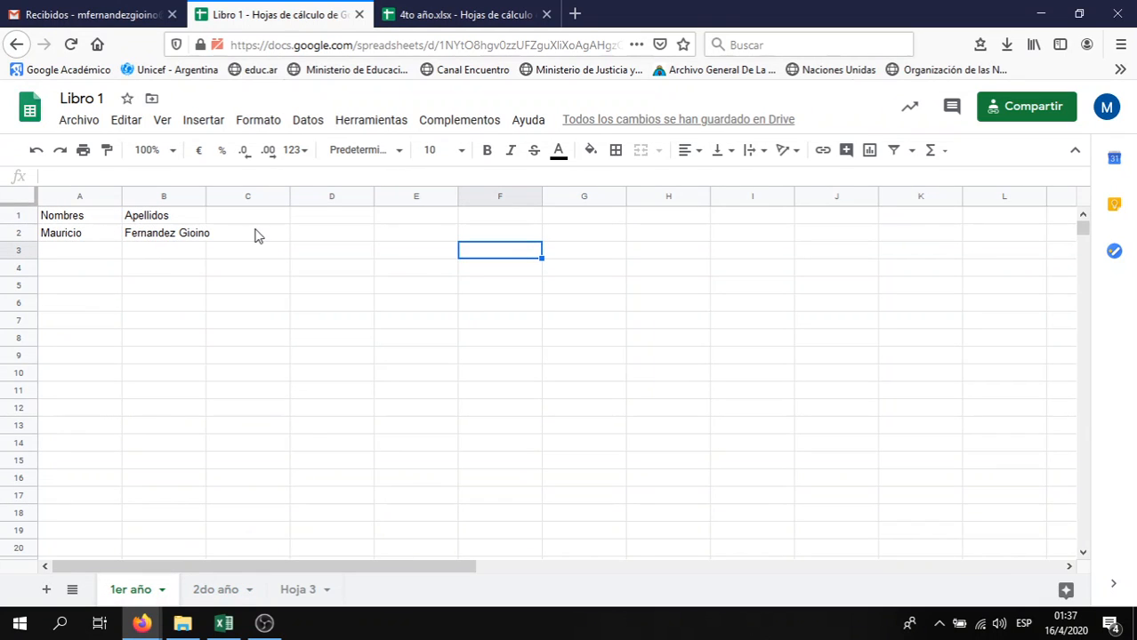
left_click(107, 226)
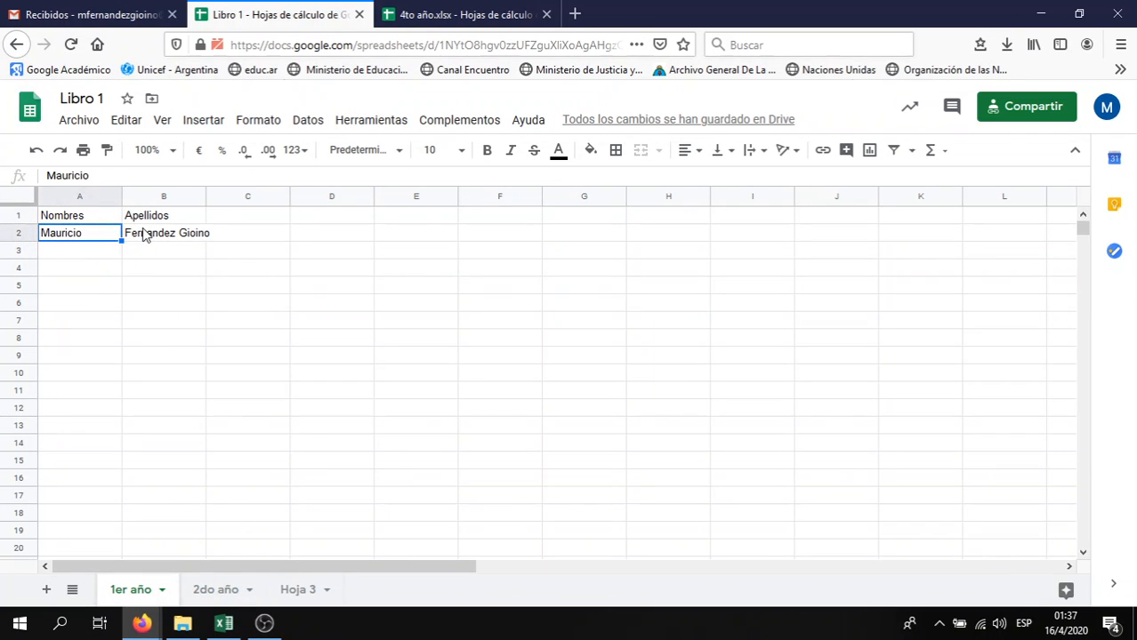
left_click(143, 233)
left_click(85, 216)
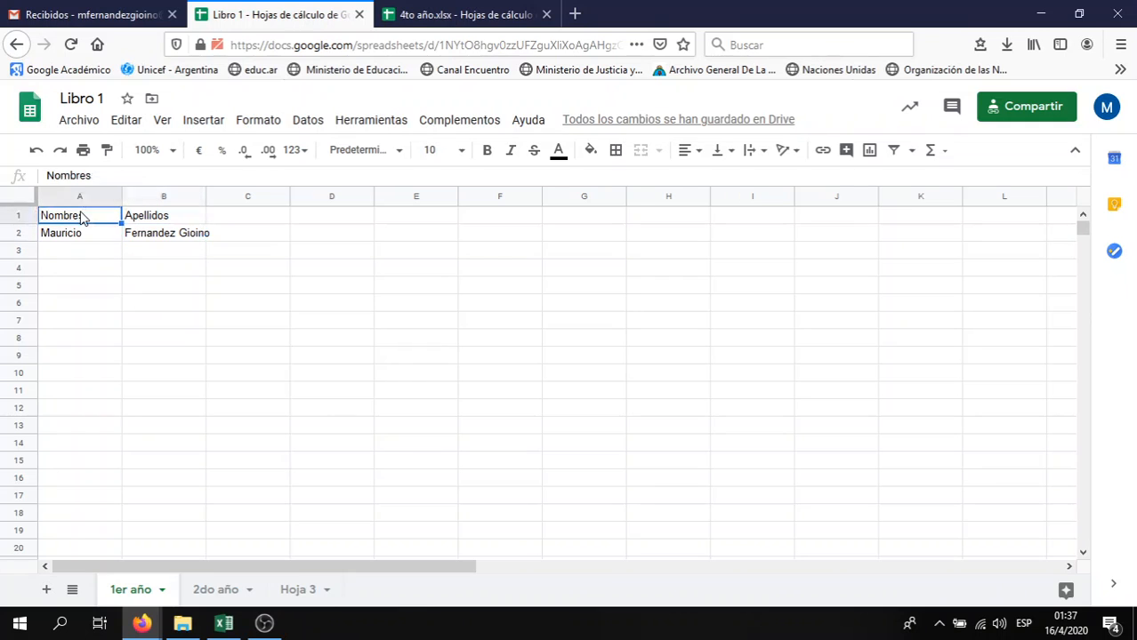
left_click(90, 253)
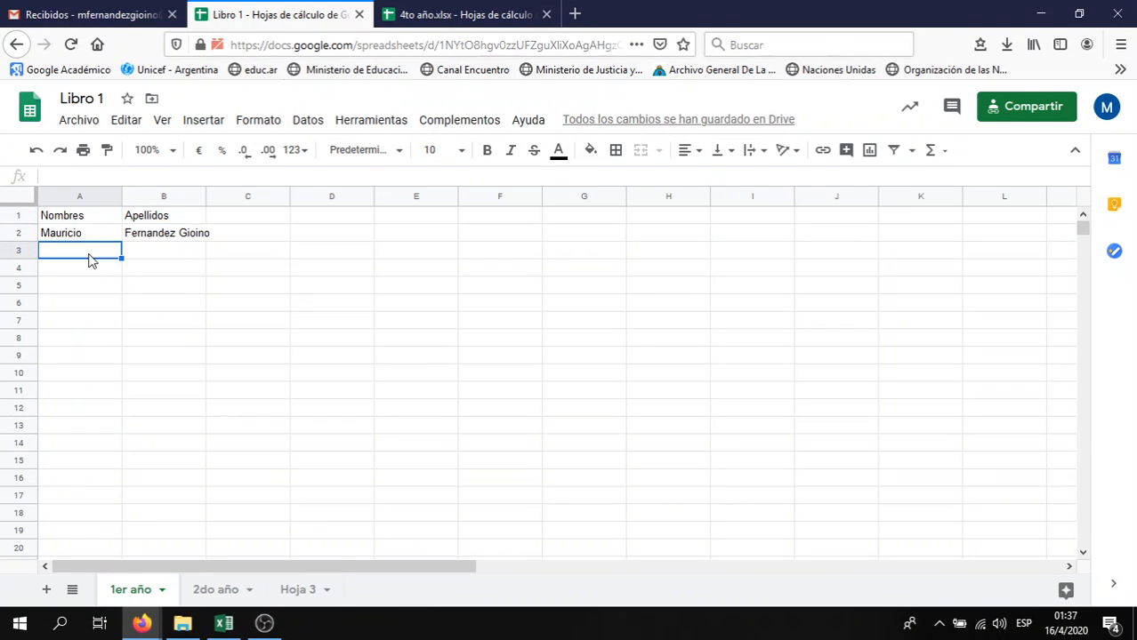
double_click(91, 255)
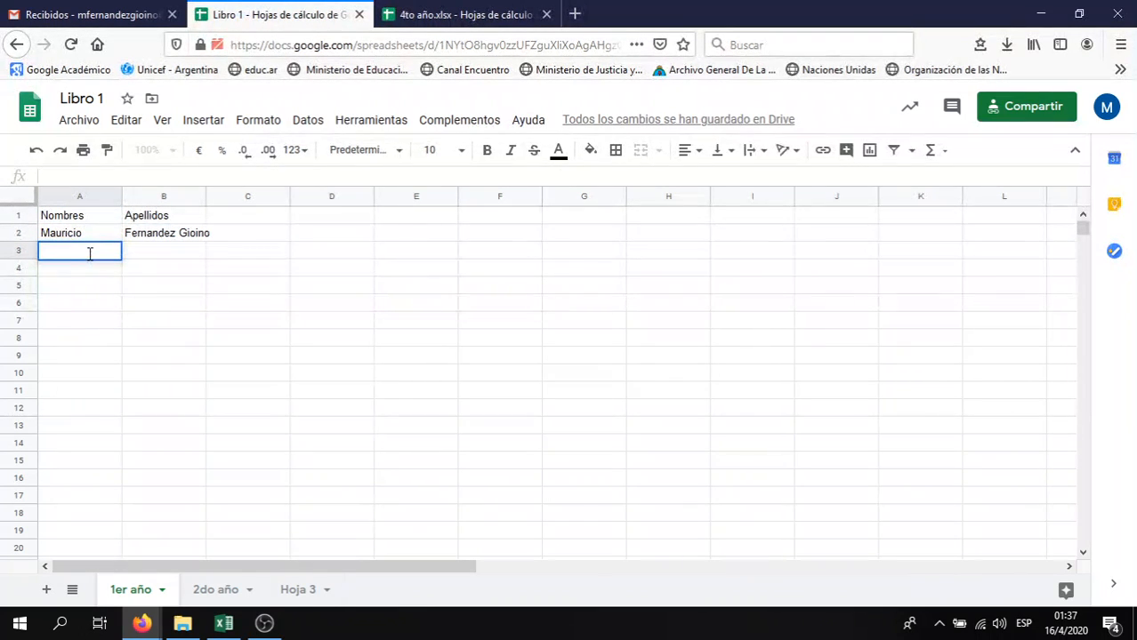
left_click(156, 254)
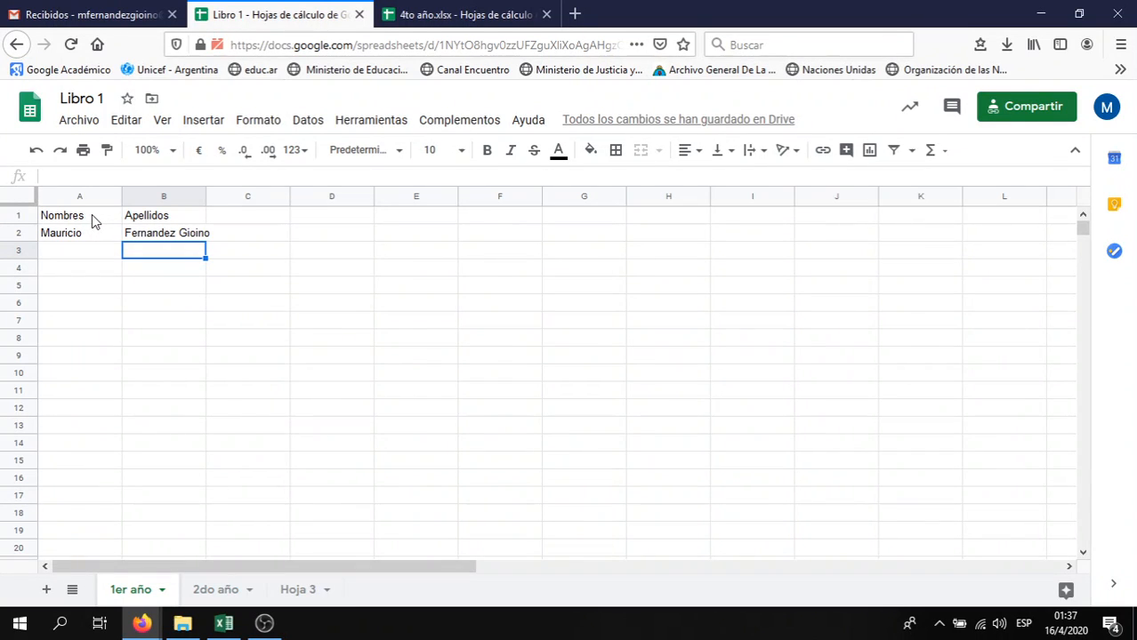
left_click_drag(92, 214, 132, 242)
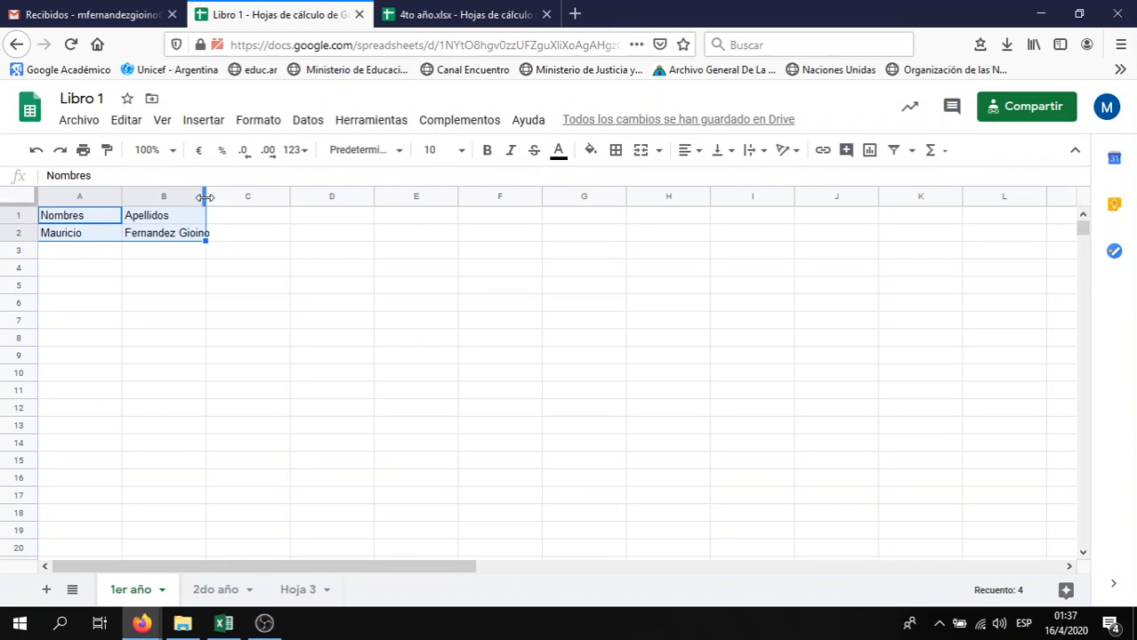
left_click(178, 239)
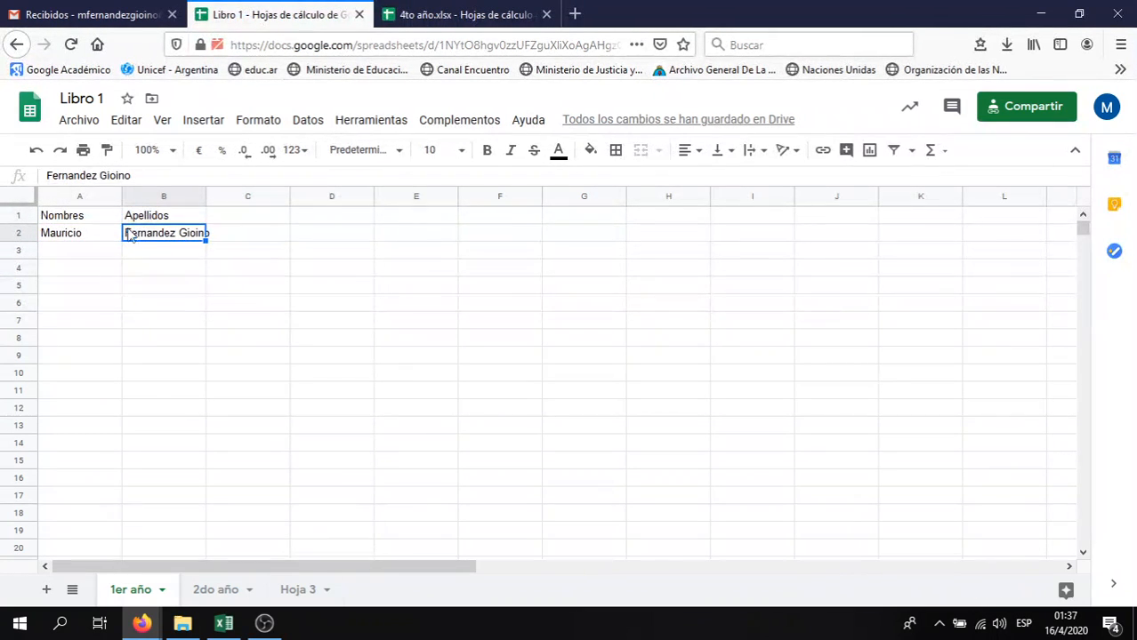
left_click(99, 222)
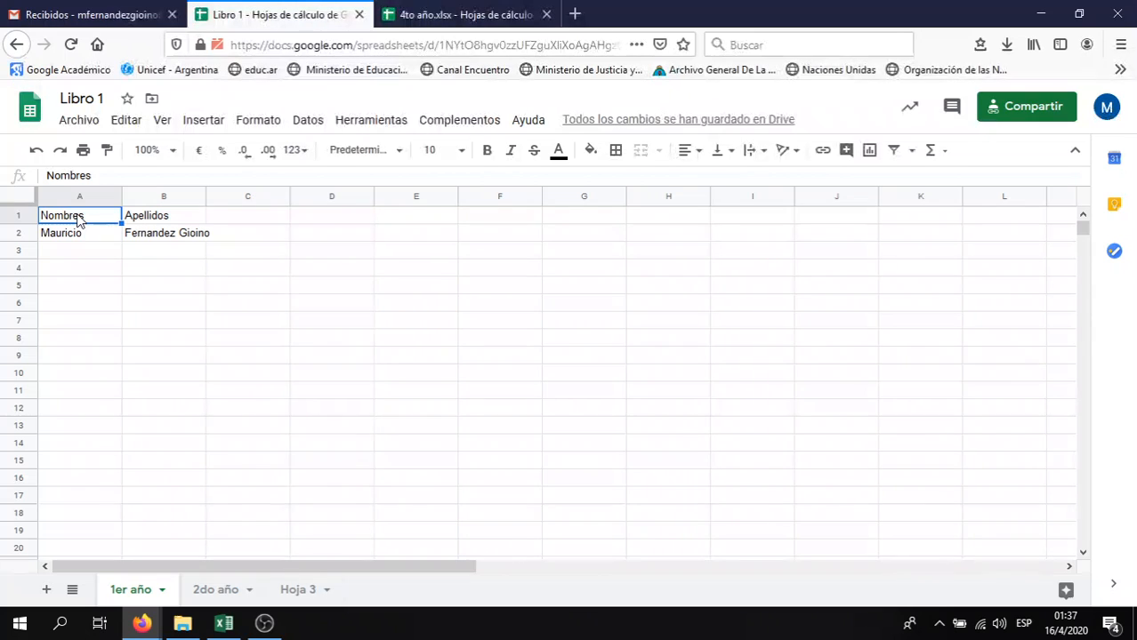
left_click_drag(79, 218, 79, 227)
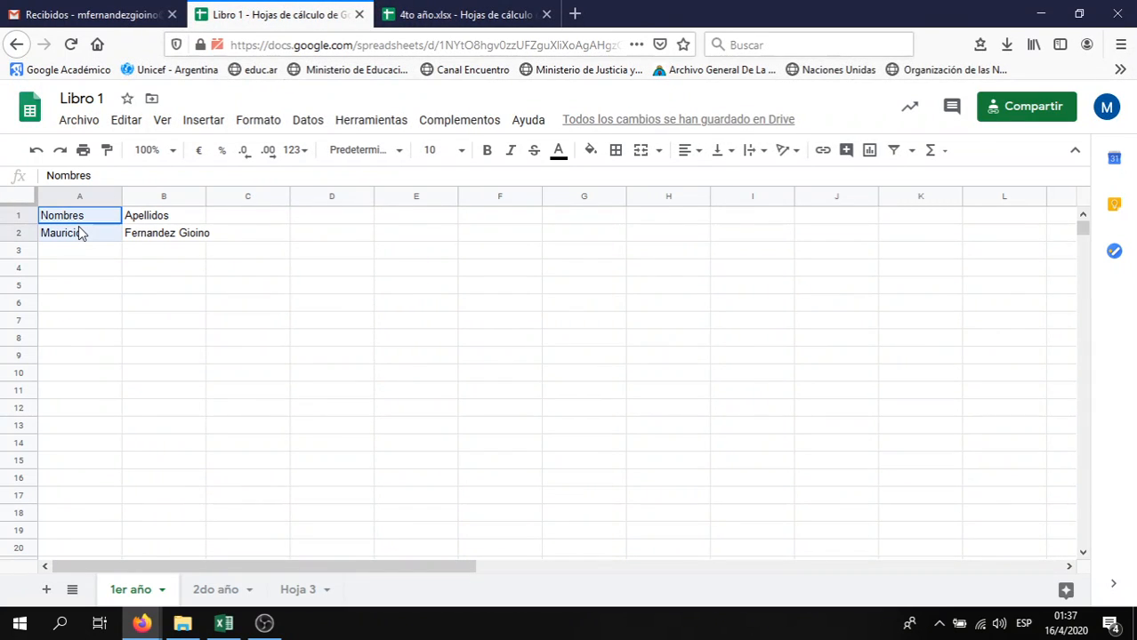
left_click(97, 256)
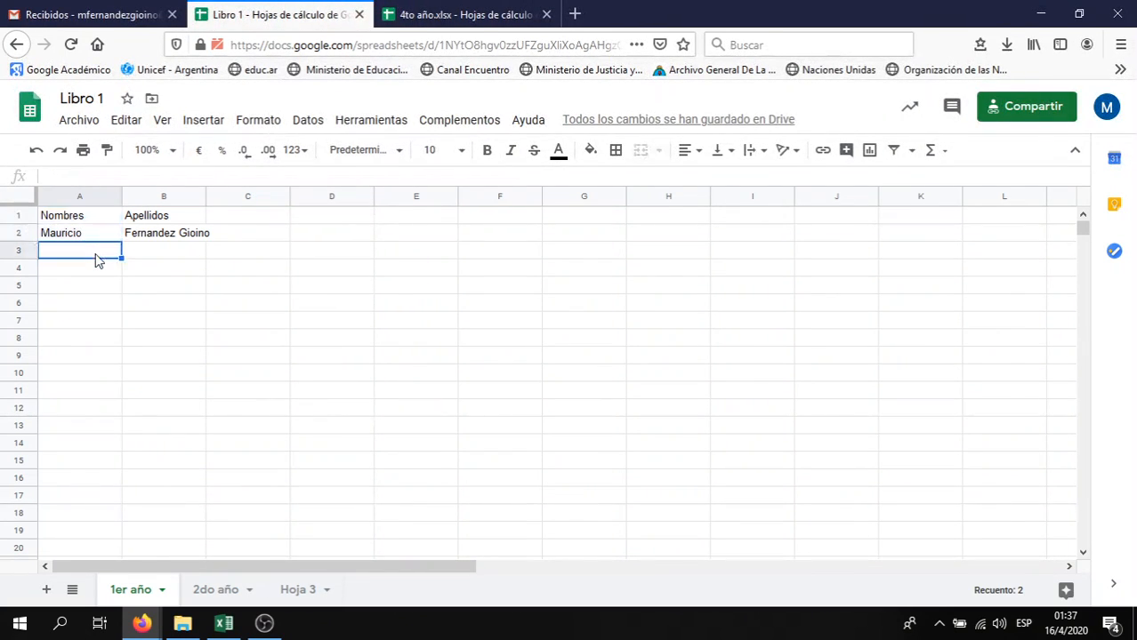
left_click_drag(101, 218, 239, 322)
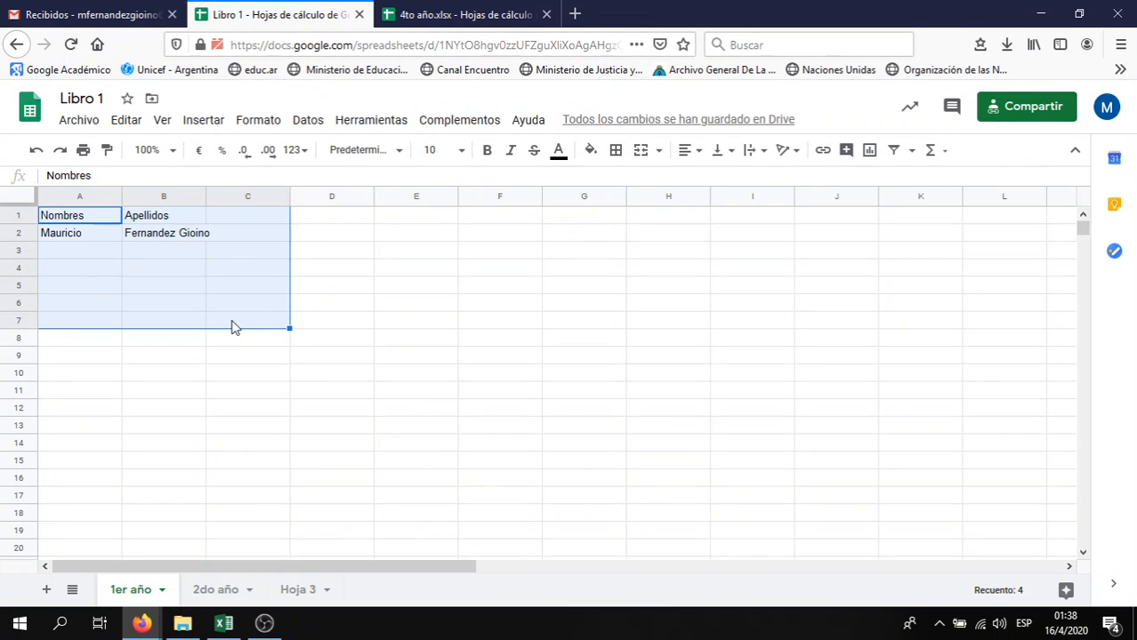
left_click(91, 218)
left_click_drag(90, 218, 249, 378)
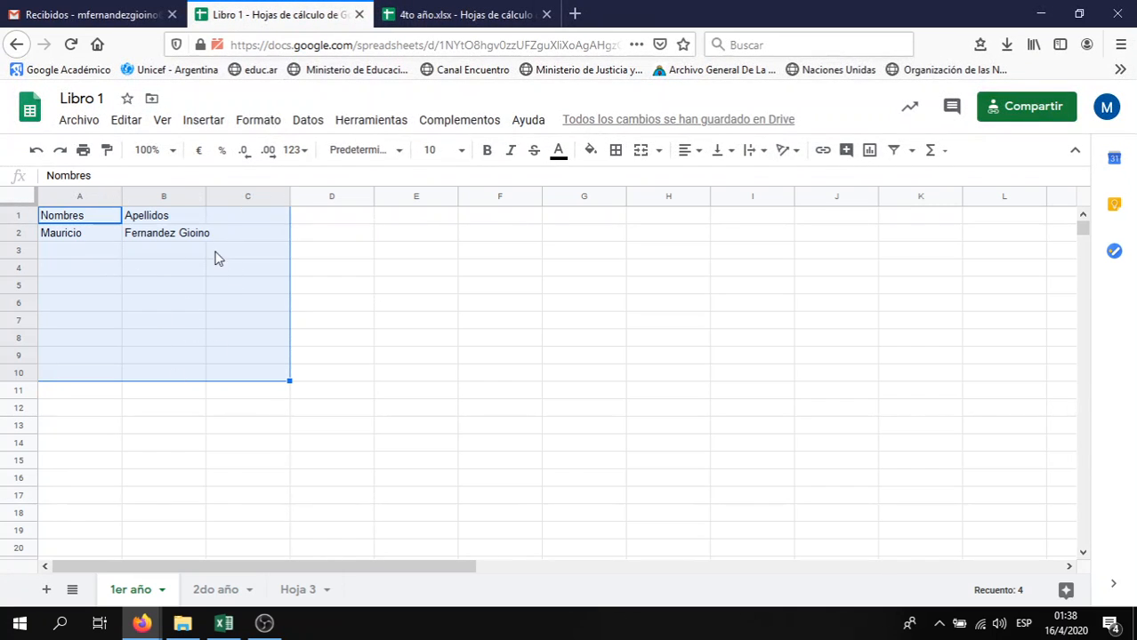
left_click(223, 292)
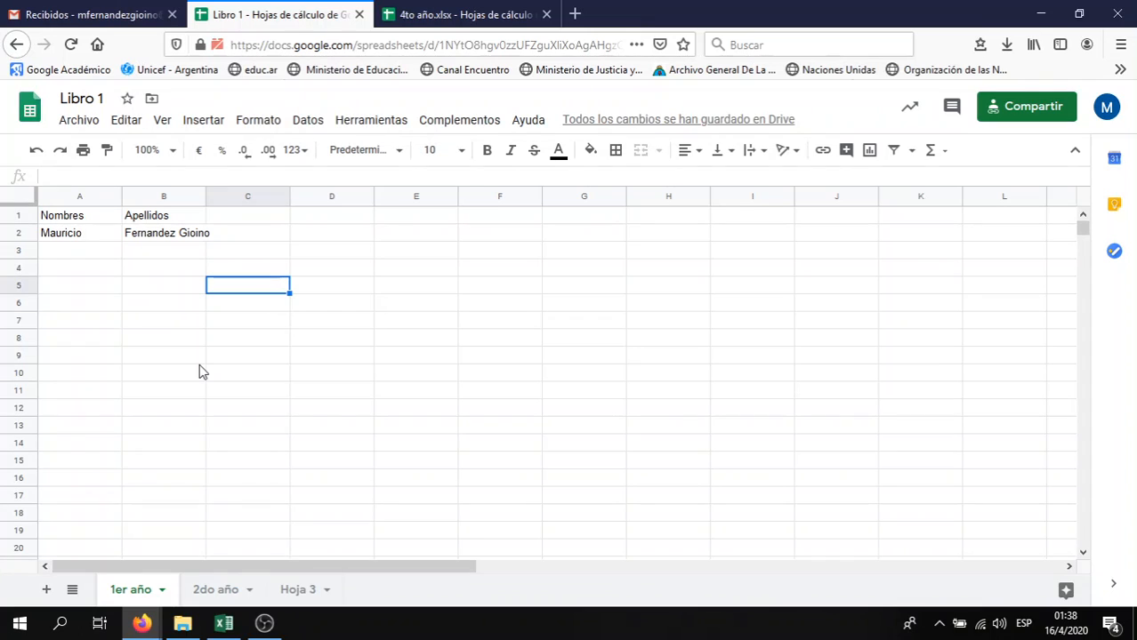
left_click(92, 254)
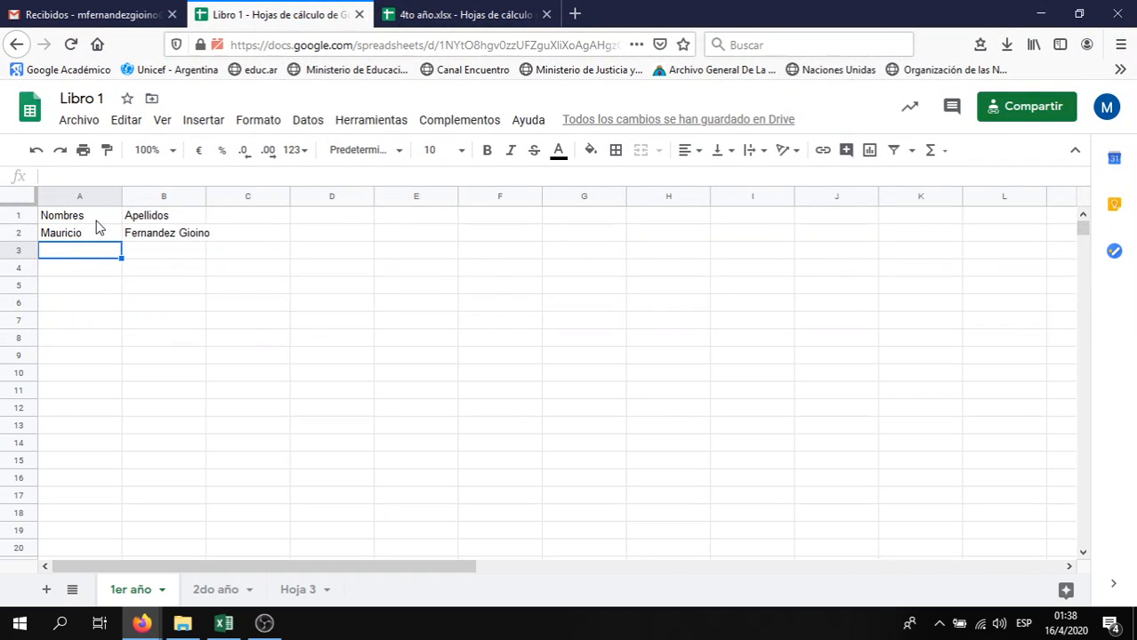
left_click(96, 221)
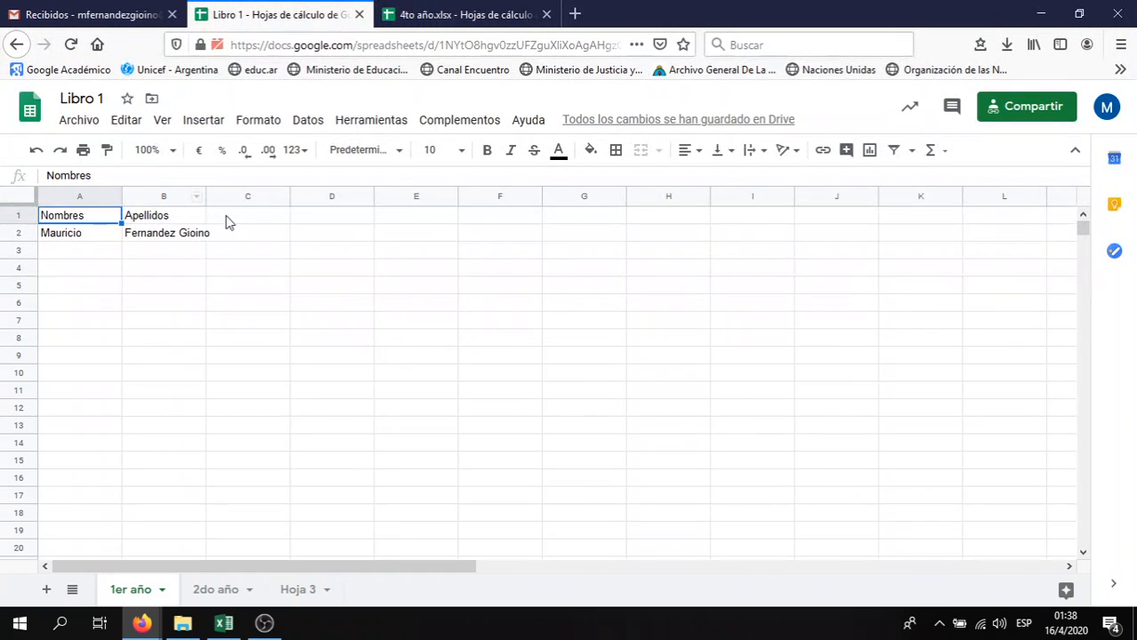
Enter the heading 'Reconocer las ideas principales de un texto' in cell C1
left_click(244, 219)
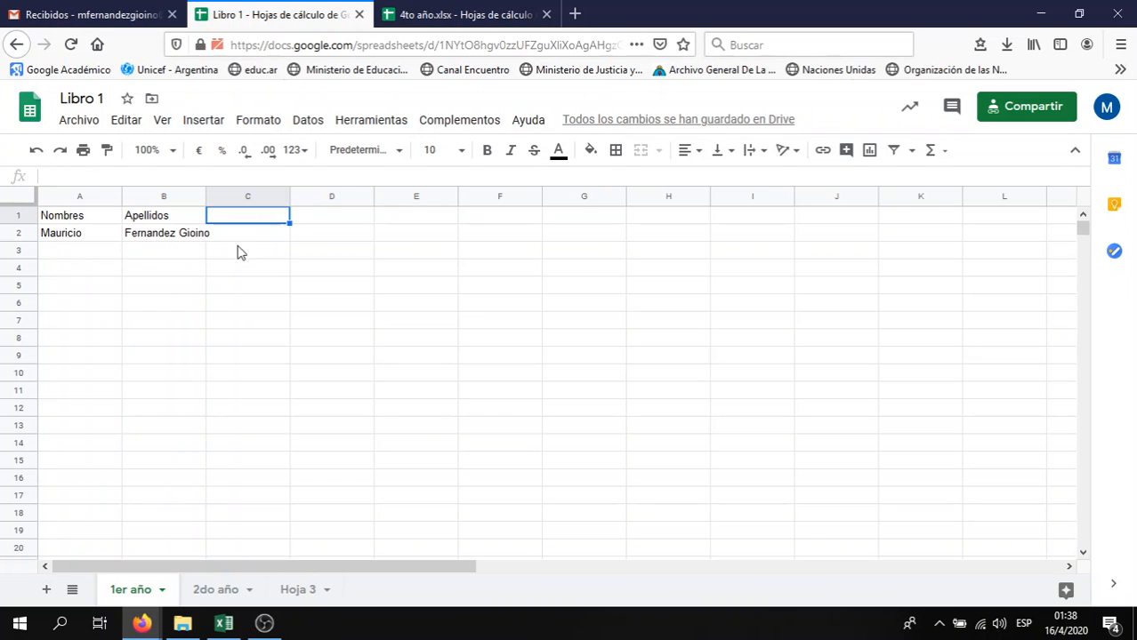
left_click(249, 233)
left_click(260, 217)
type("Re")
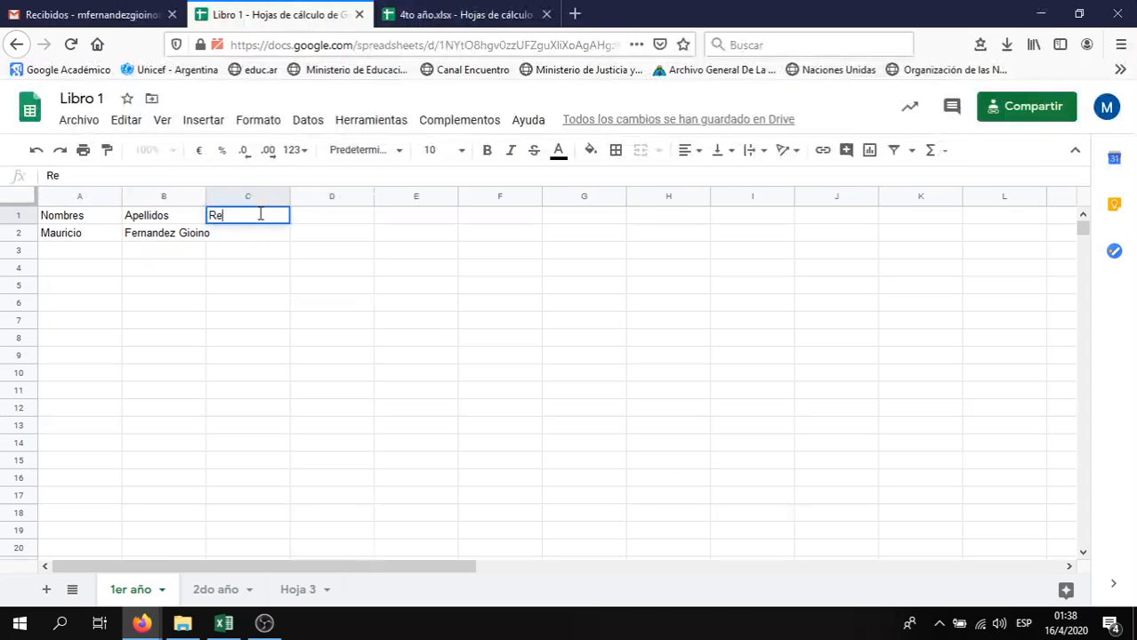
type("conocer las ")
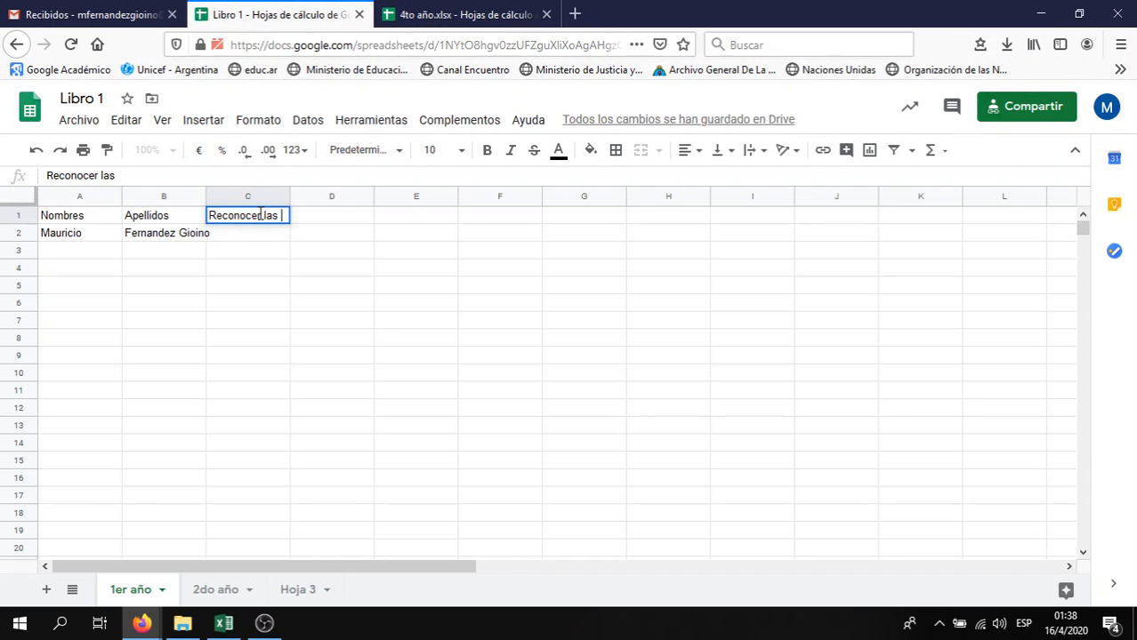
type("ideas principa")
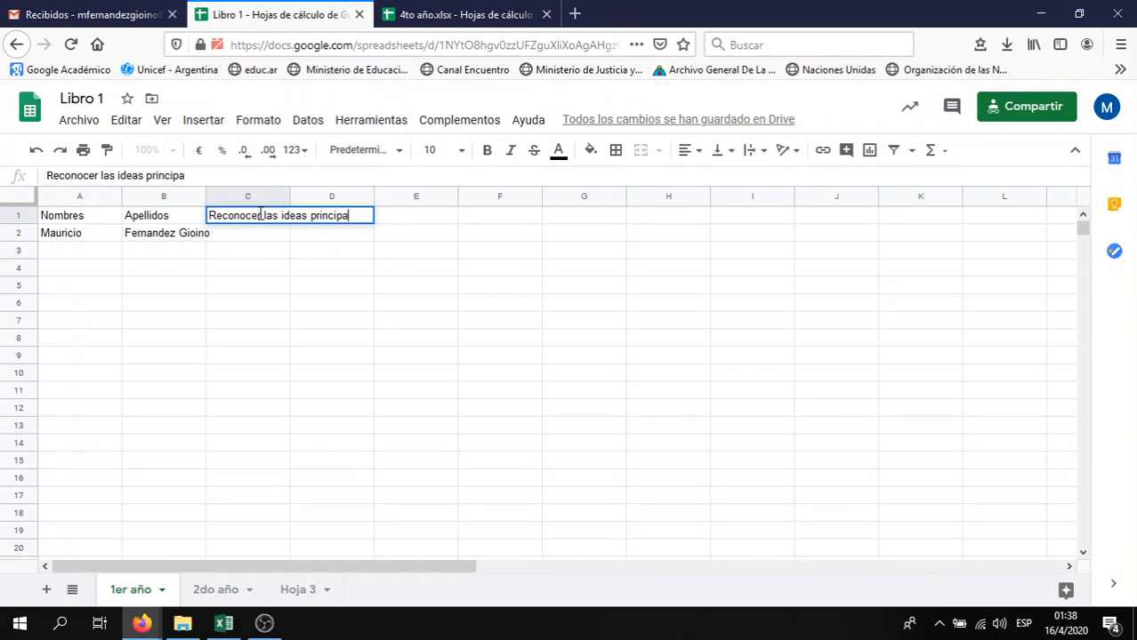
type("les de un texto")
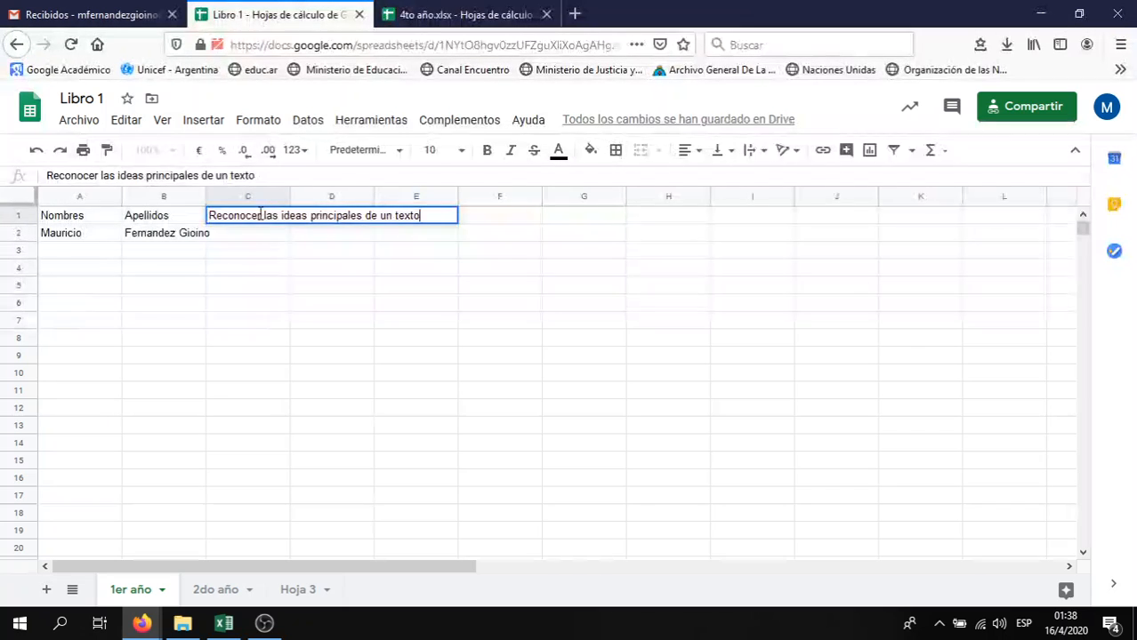
key("Return")
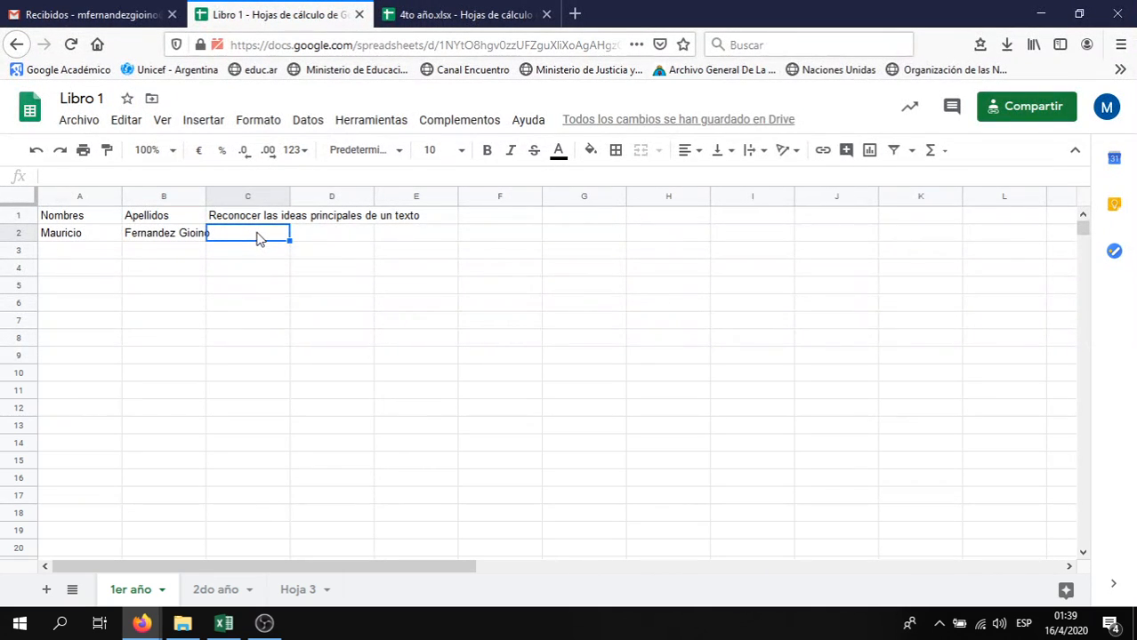
Enter the grade 2 in C2 and the value .2 in C3
type("2")
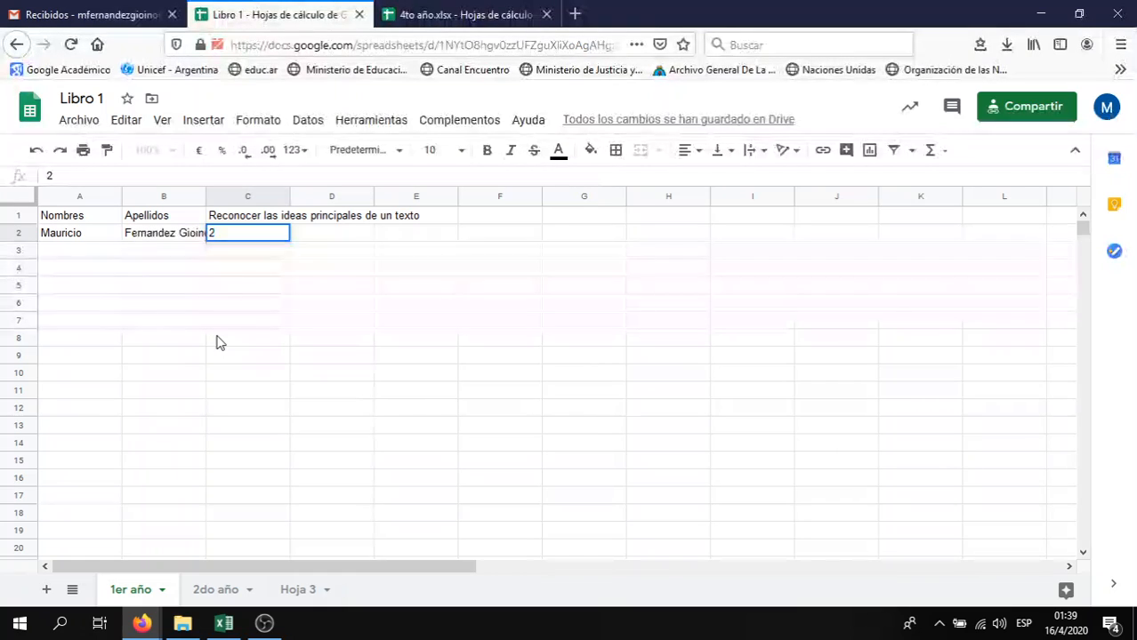
key("Return")
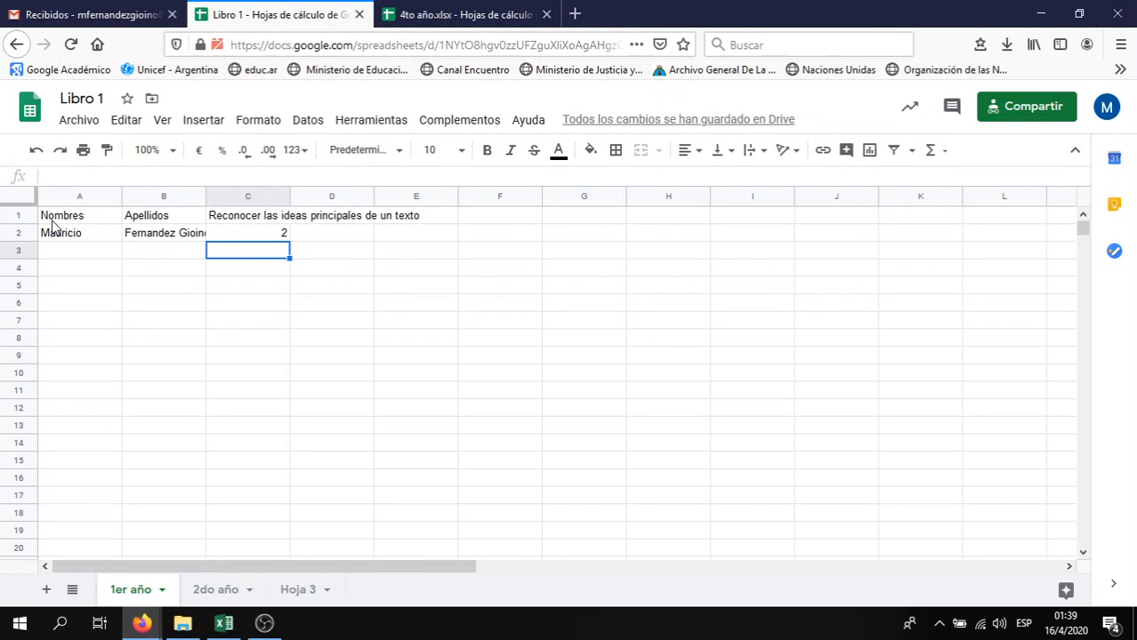
left_click(282, 237)
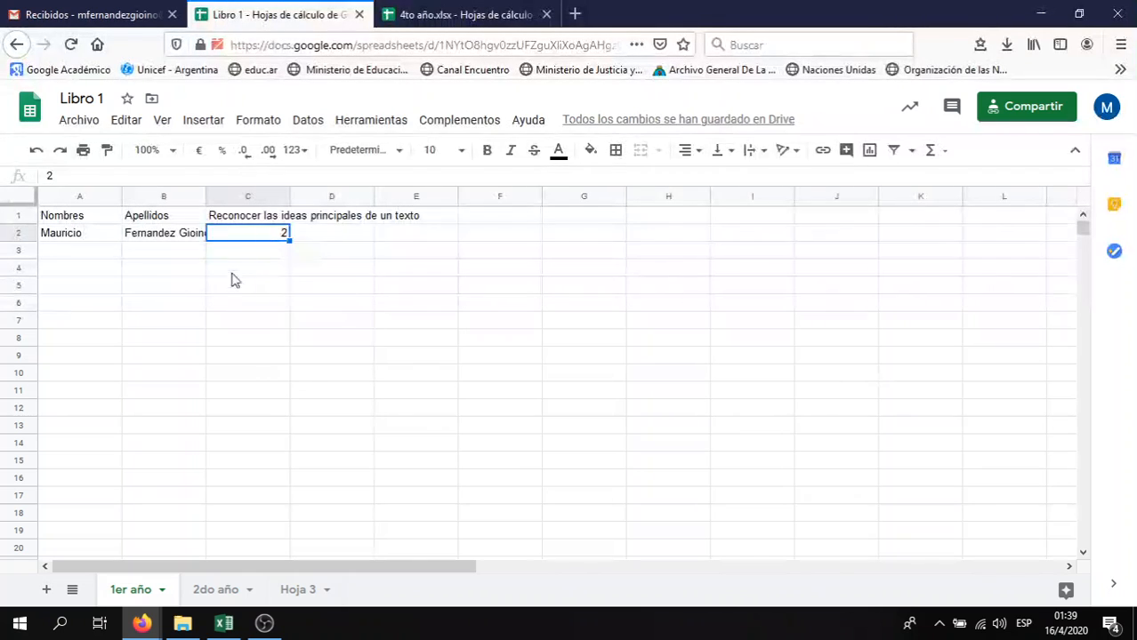
left_click(276, 254)
type(".2")
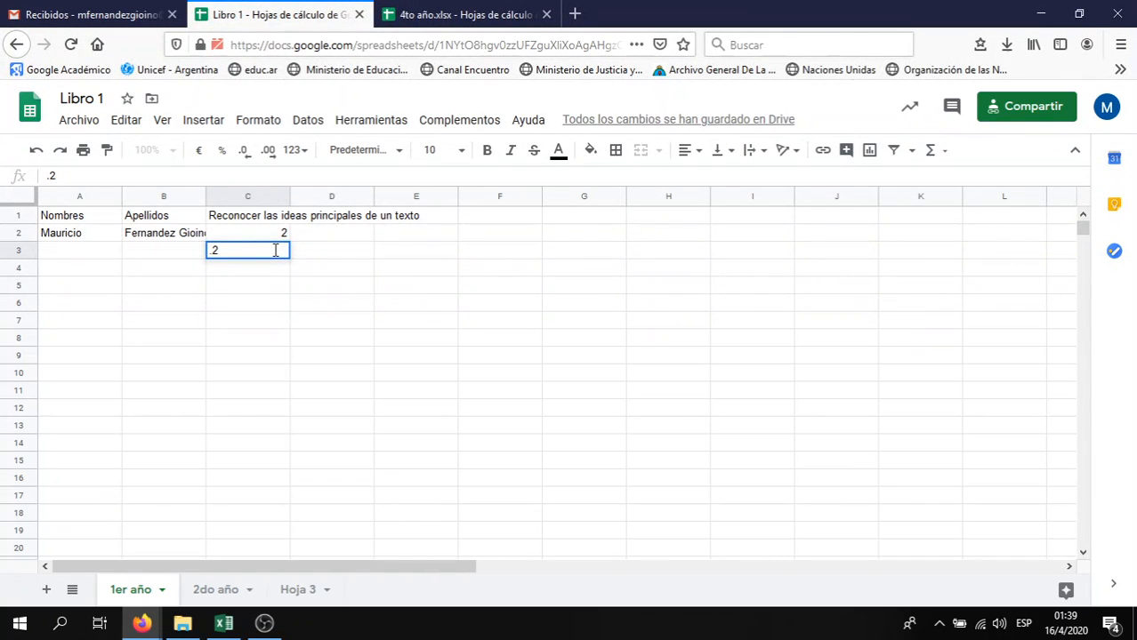
key("Return")
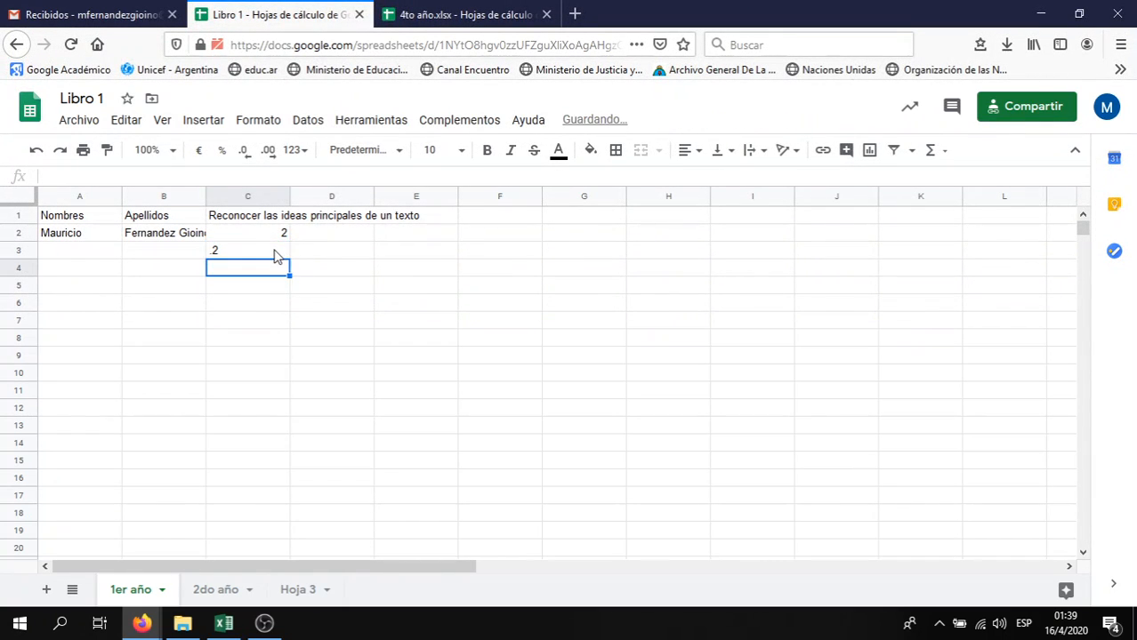
left_click(226, 255)
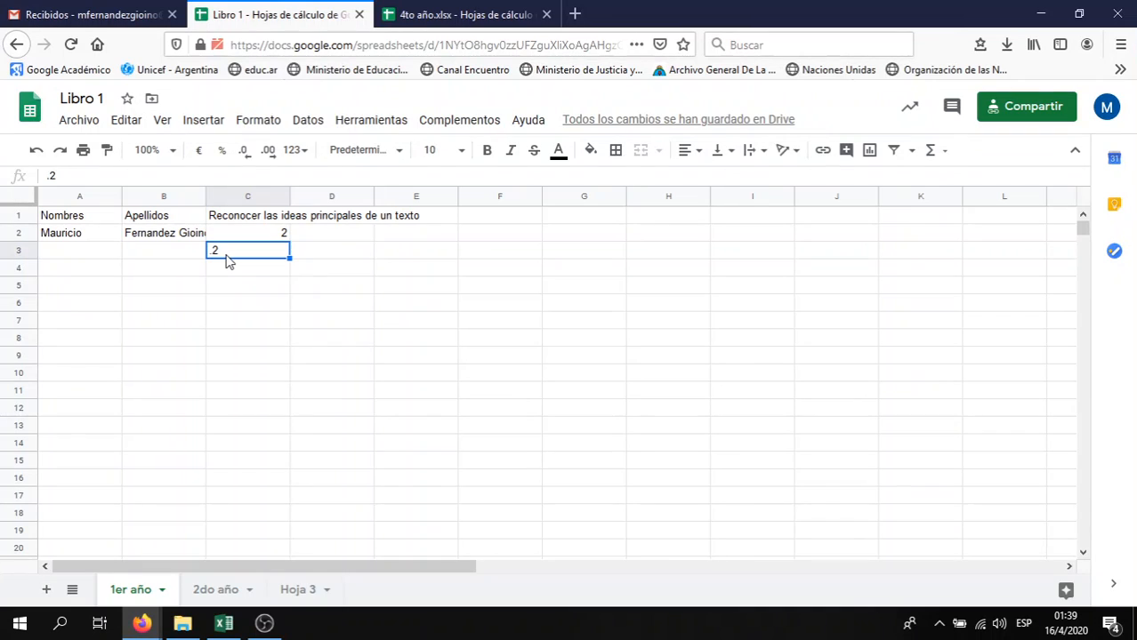
left_click(225, 272)
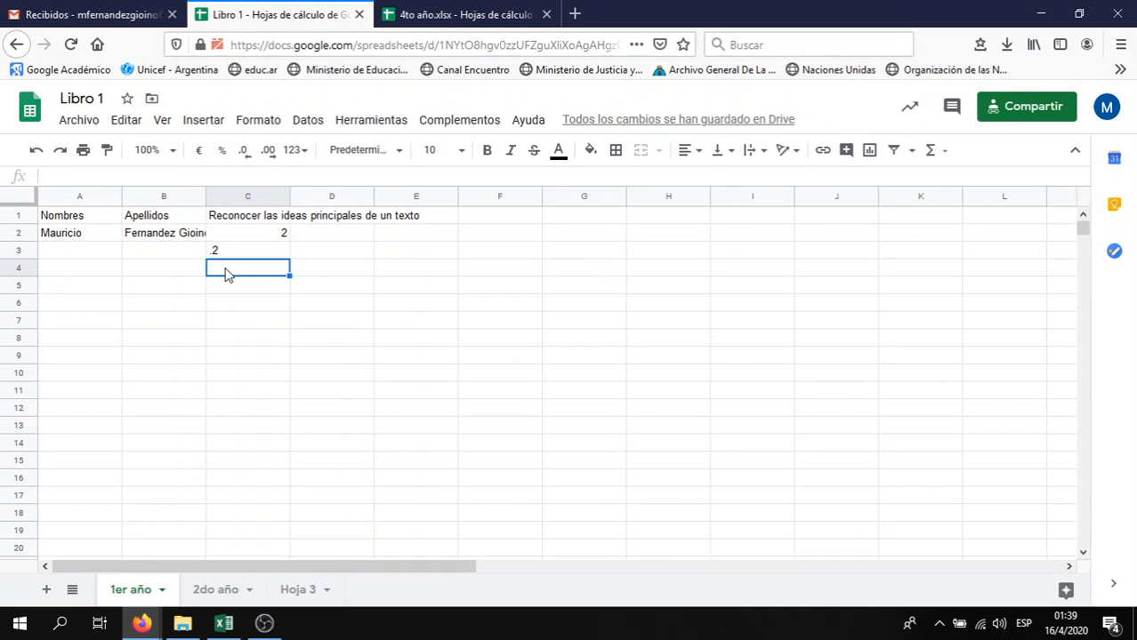
Enter 2 in D2, check the grade sums, and re-enter .2 in C3
left_click(313, 234)
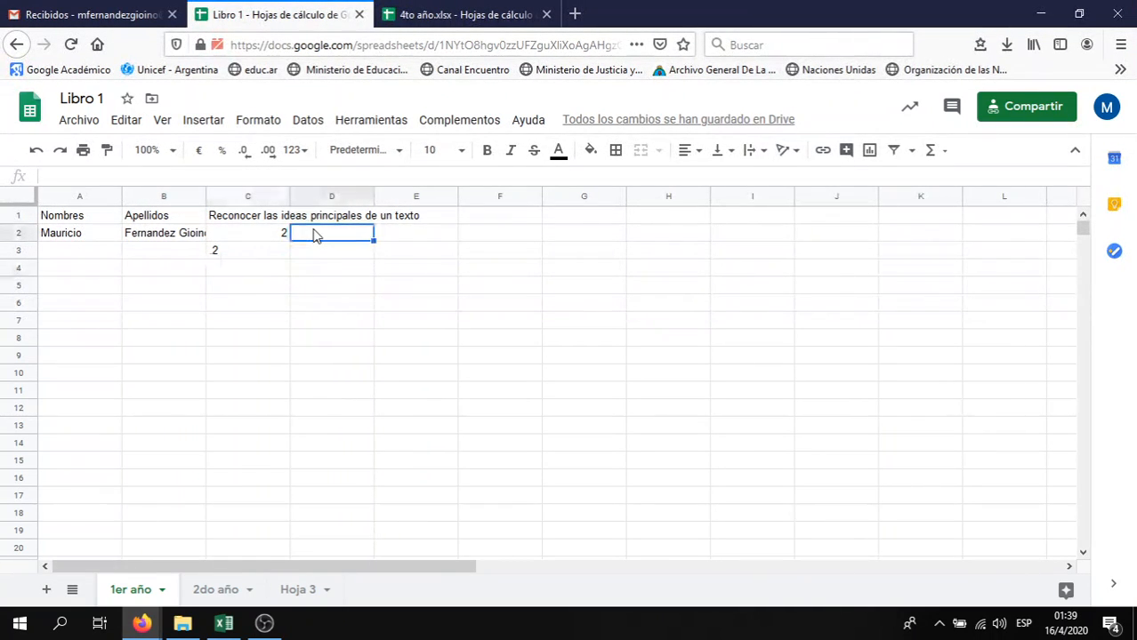
type("2")
left_click(312, 253)
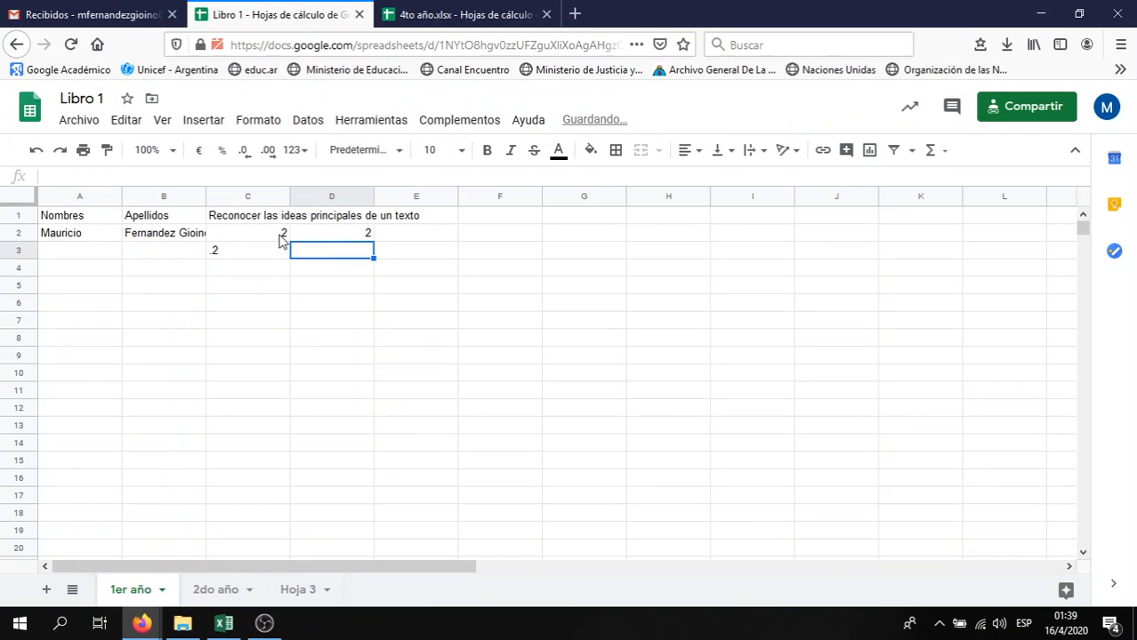
left_click_drag(283, 236, 322, 237)
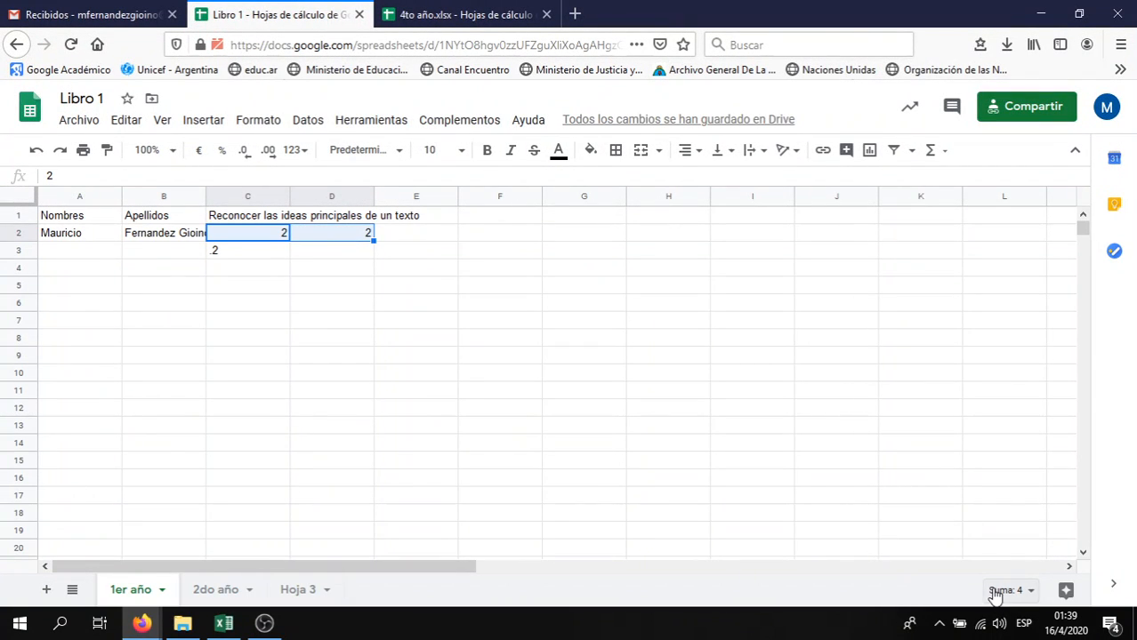
left_click(442, 341)
left_click_drag(253, 236, 254, 251)
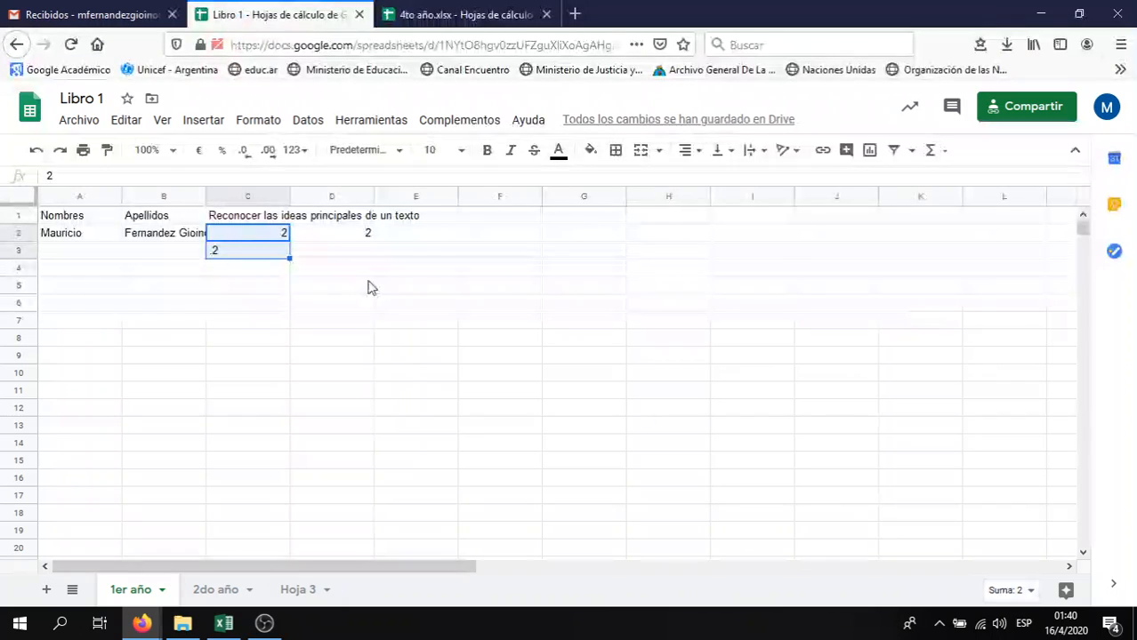
left_click(231, 256)
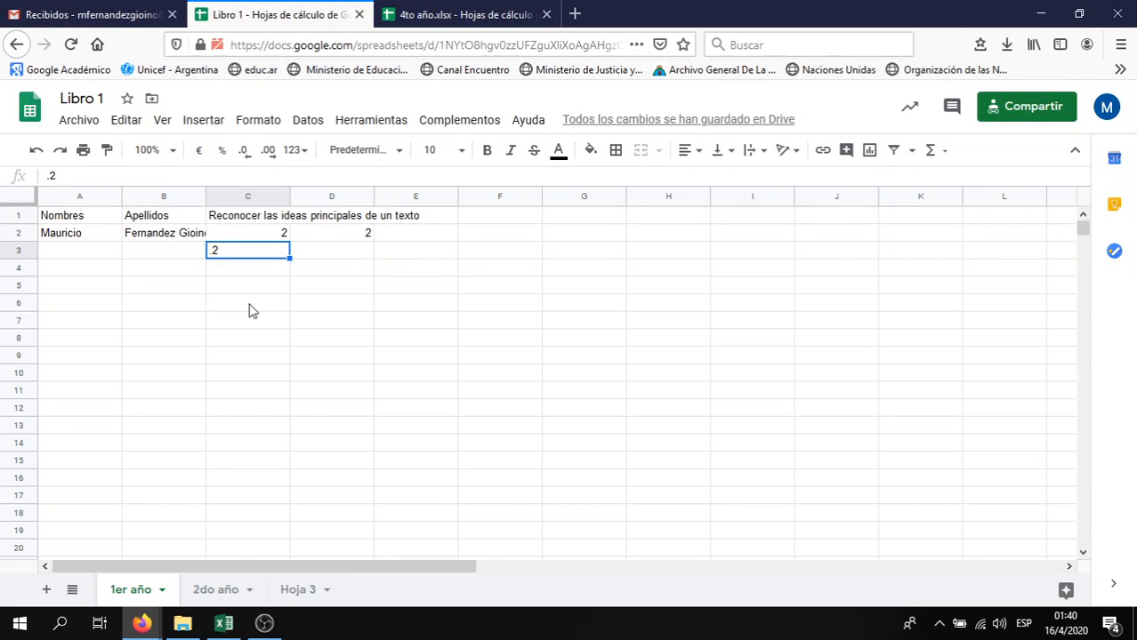
type(".")
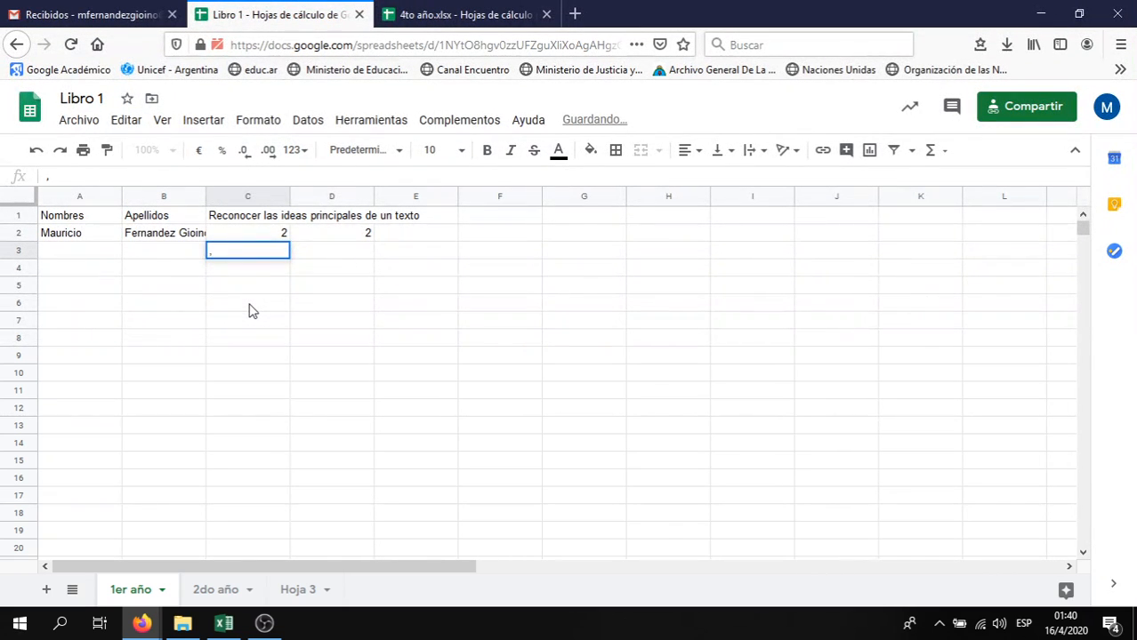
type("2")
key("Return")
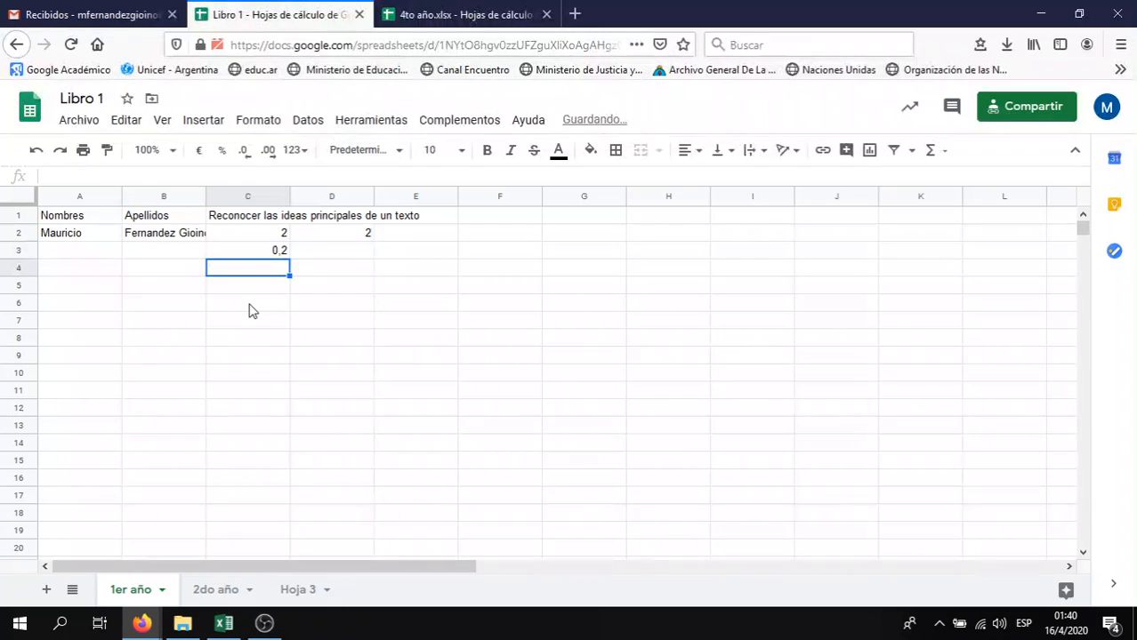
Check the C2:C3 sum, delete the value in C3, and start a formula with = in D2
left_click(284, 255)
left_click(276, 237)
left_click_drag(278, 249, 279, 251)
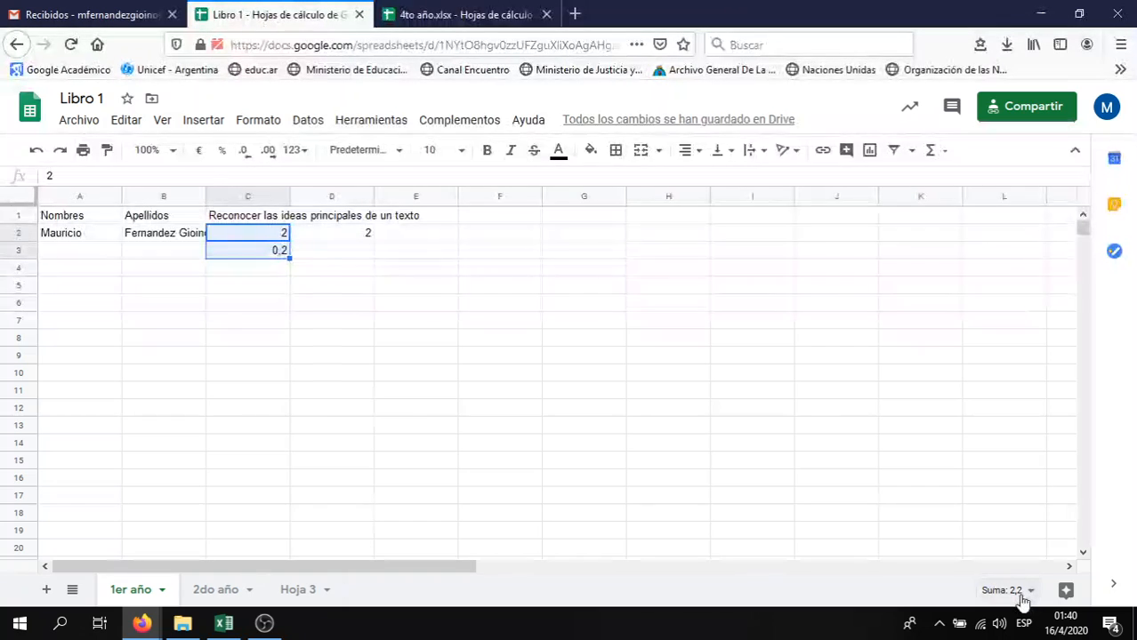
left_click(247, 255)
key("Delete")
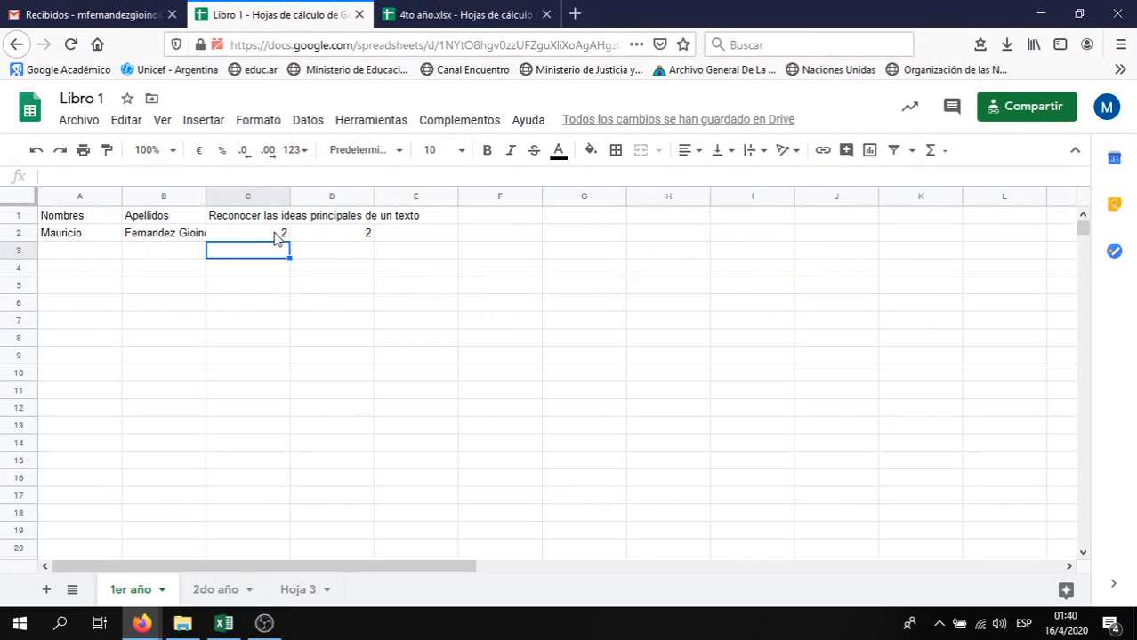
left_click(352, 237)
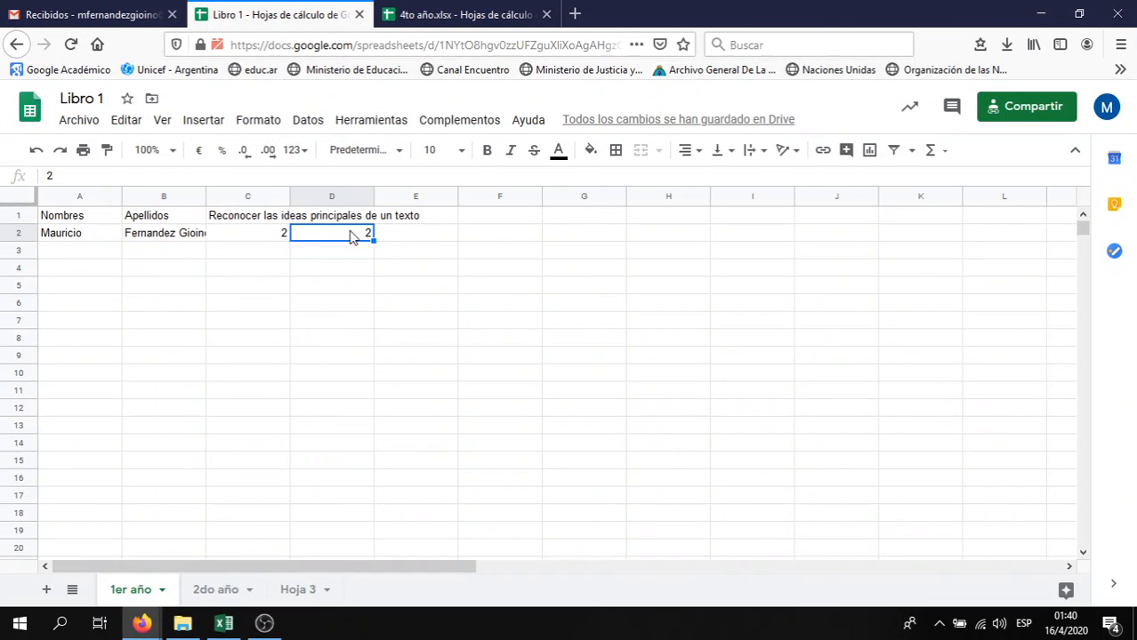
type("=")
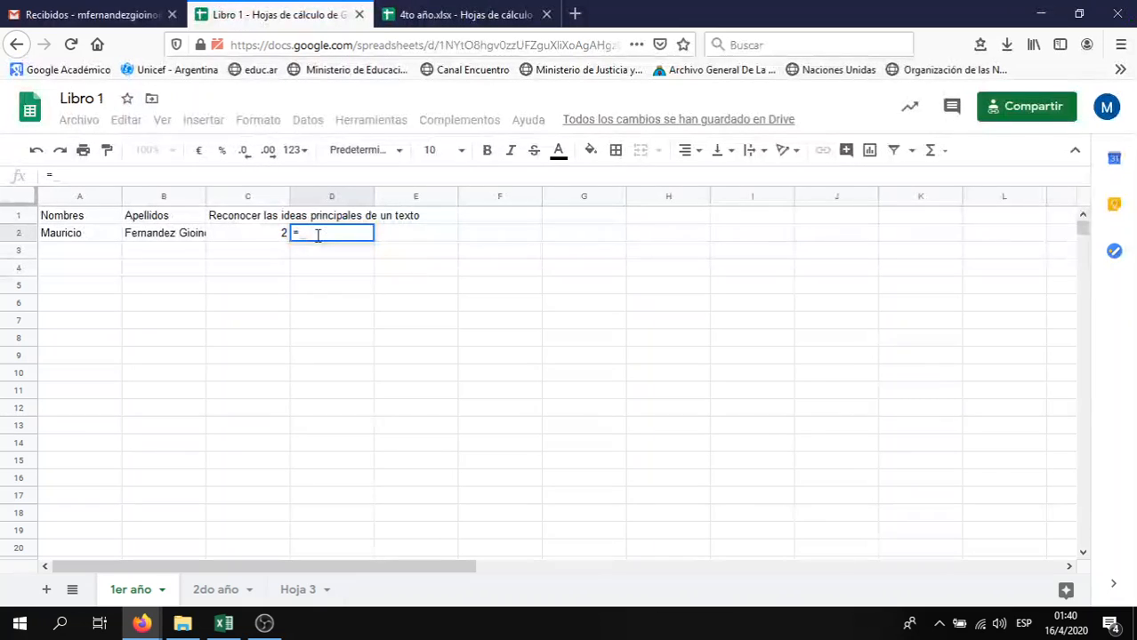
Type =SUMA( in D2, fixing the function name, so the SUMA usage help appears
type("SUMA")
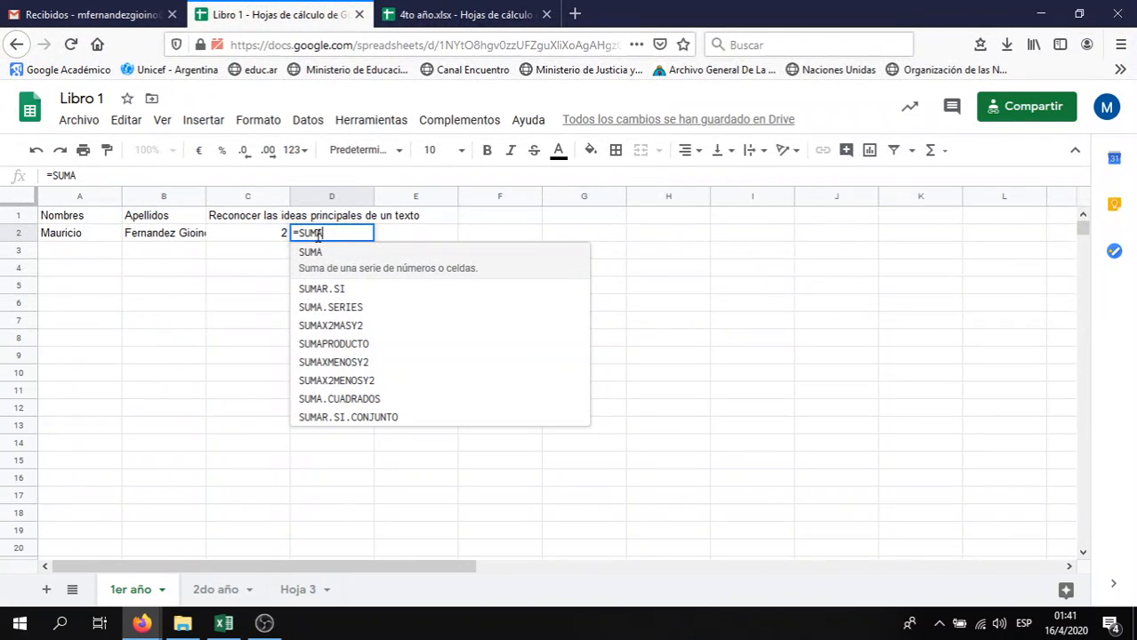
key("BackSpace")
key("BackSpace")
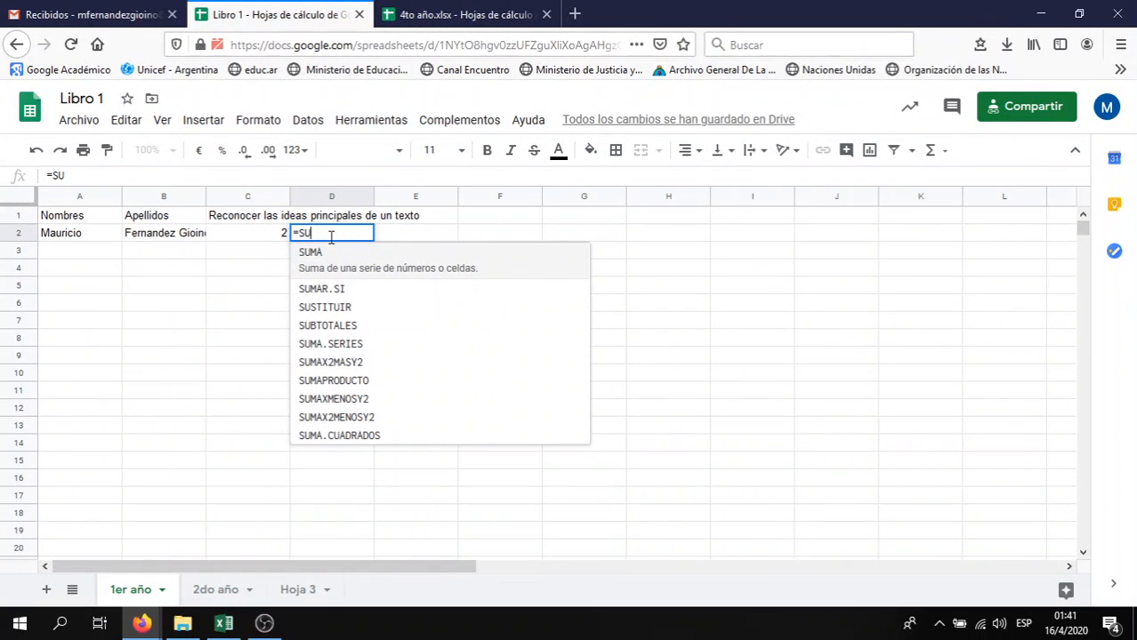
type("MA")
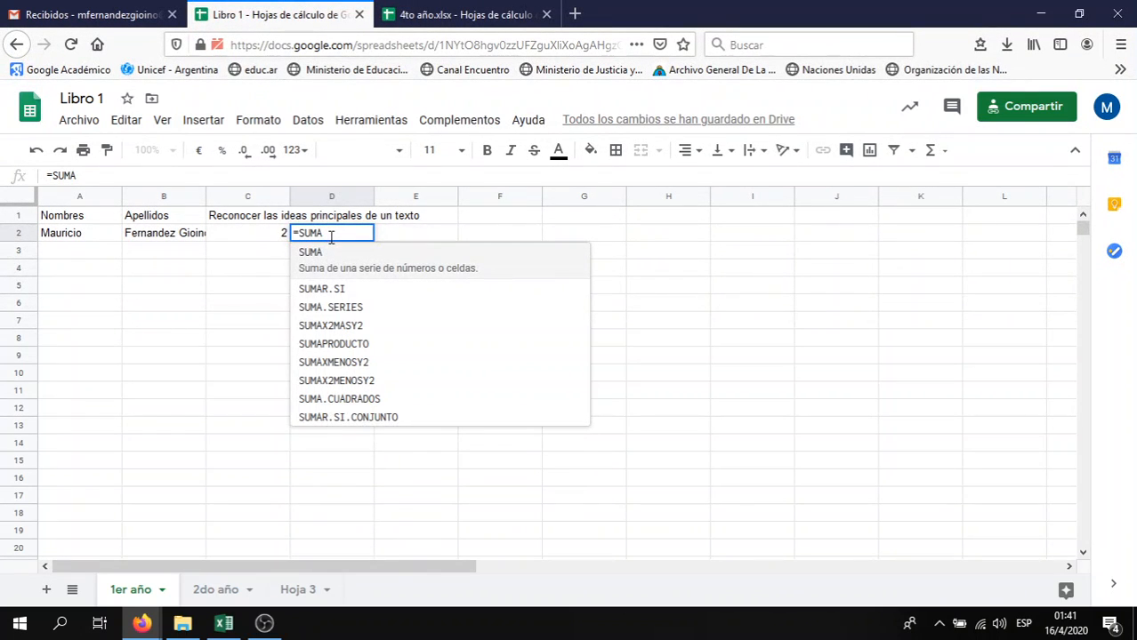
type("(")
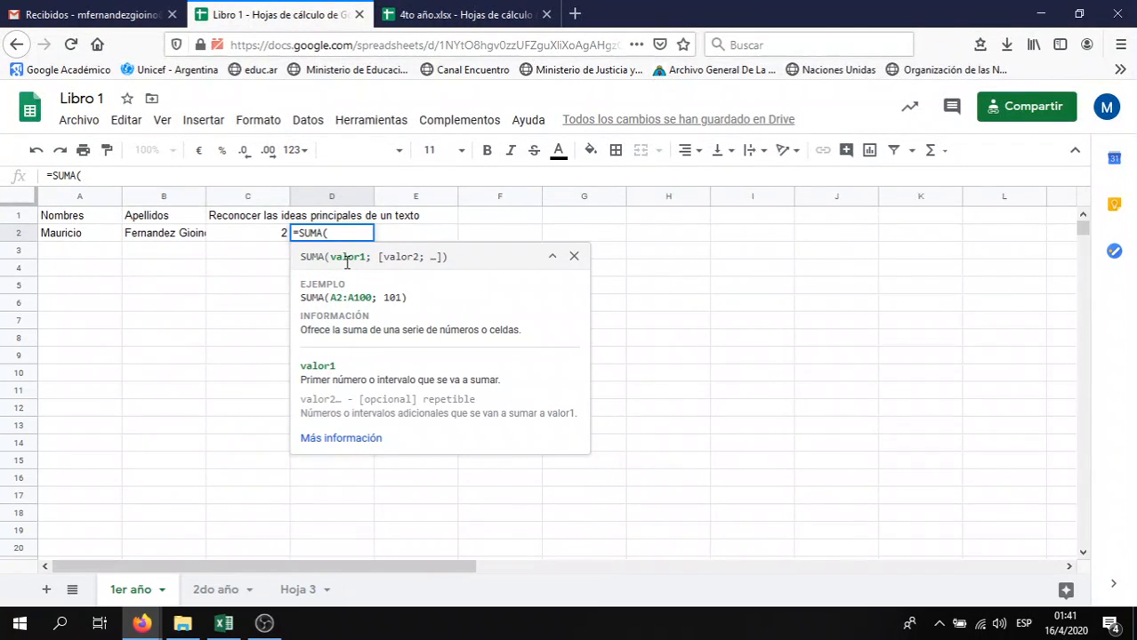
left_click(343, 438)
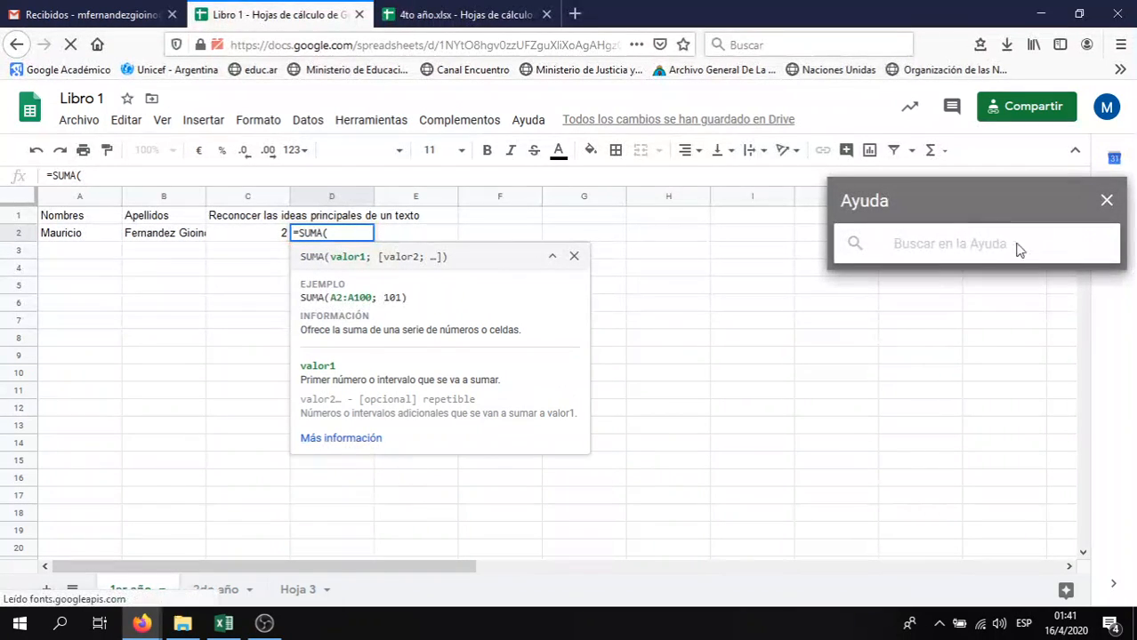
left_click(338, 438)
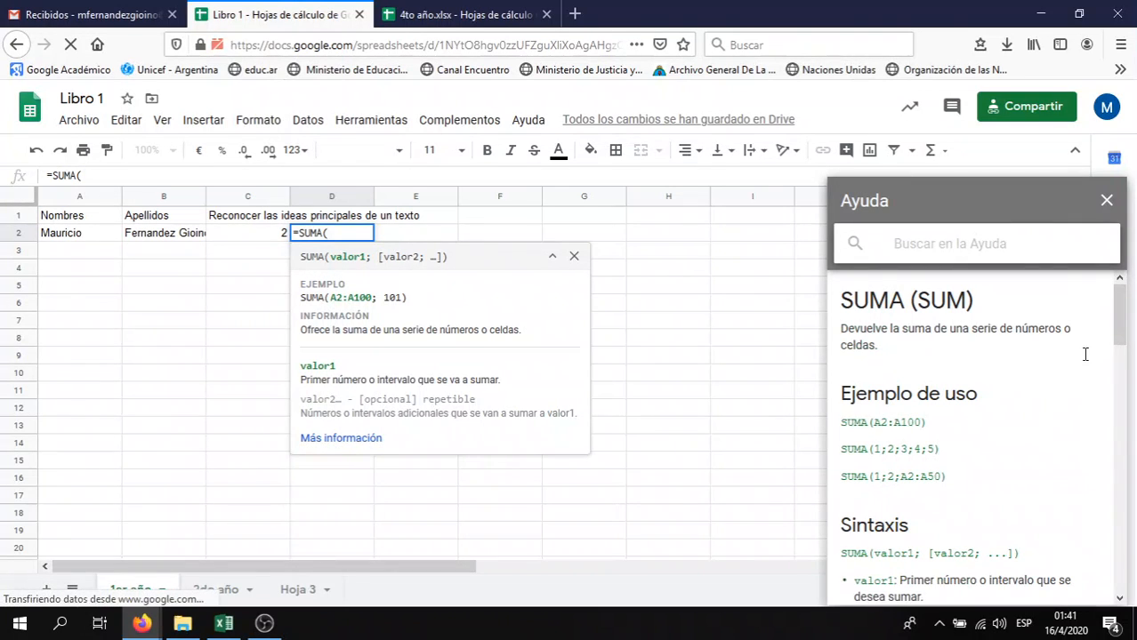
left_click_drag(1119, 326, 1100, 535)
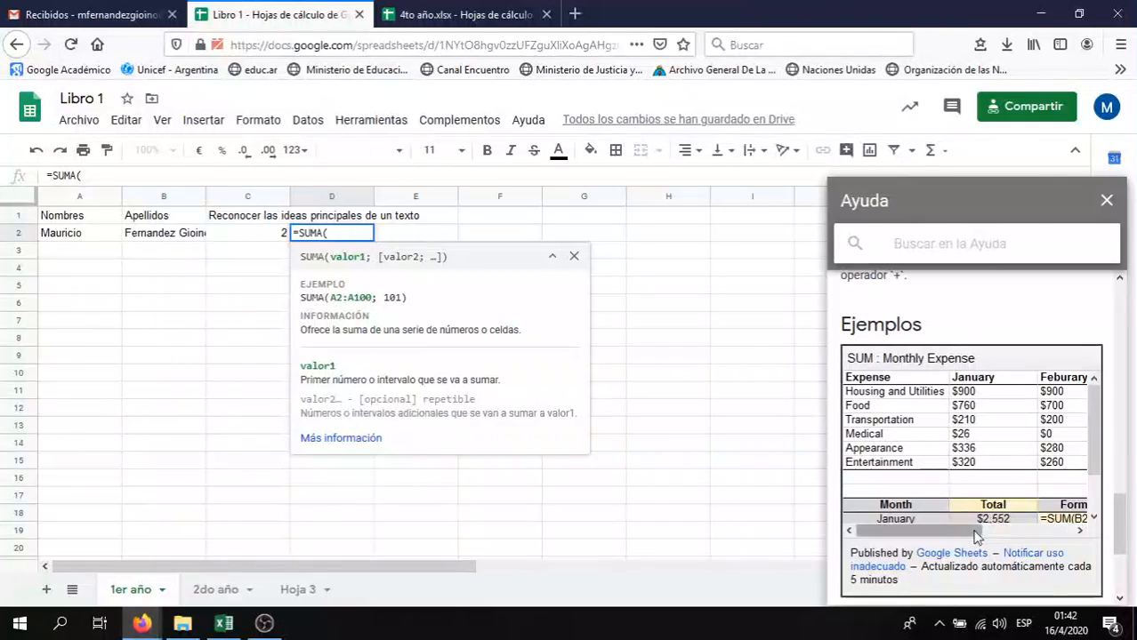
mouse_move(970, 534)
left_mouse_down()
mouse_move(1025, 536)
mouse_move(962, 534)
left_mouse_up()
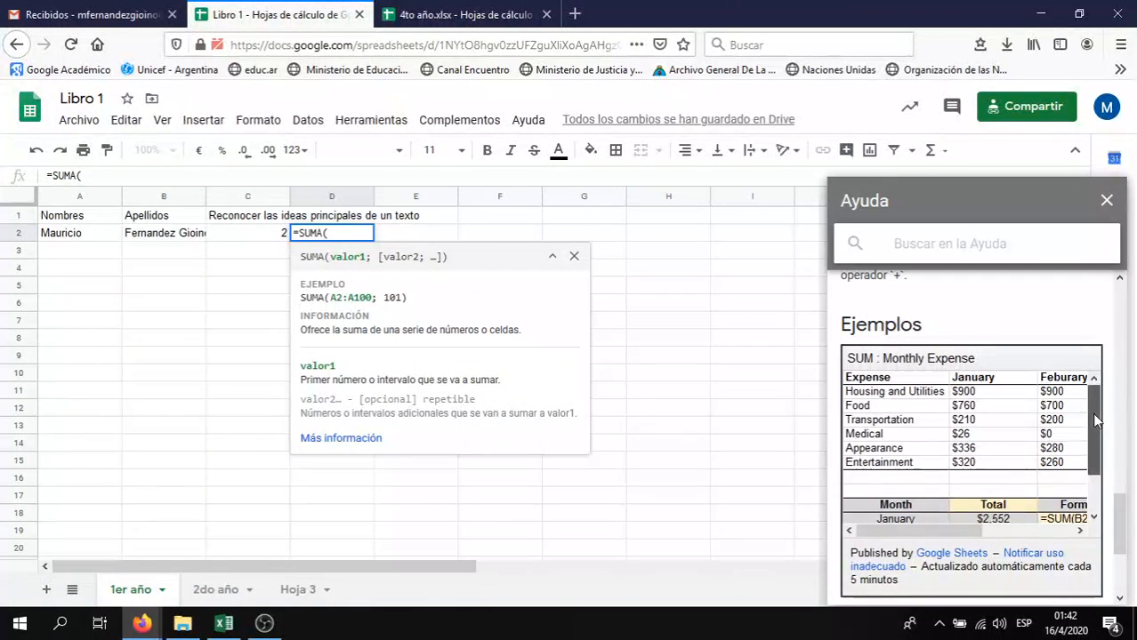
mouse_move(1091, 413)
left_mouse_down()
mouse_move(1088, 471)
mouse_move(1091, 431)
left_mouse_up()
left_click(1107, 204)
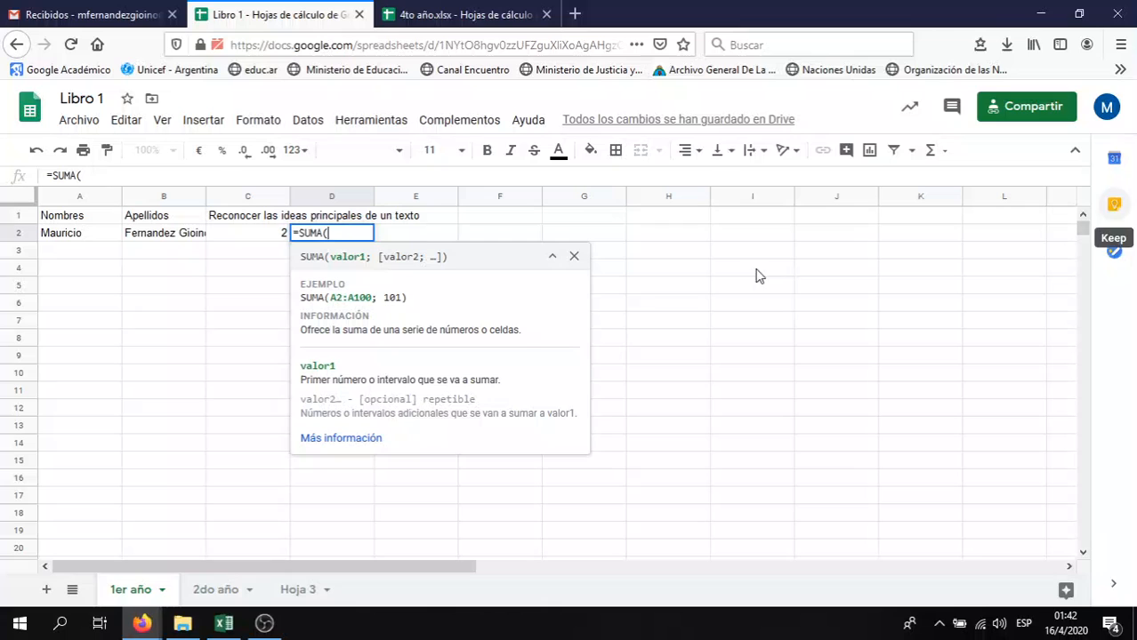
Erase the unfinished SUMA formula, including its E2 reference, and leave D2 empty
left_click(406, 239)
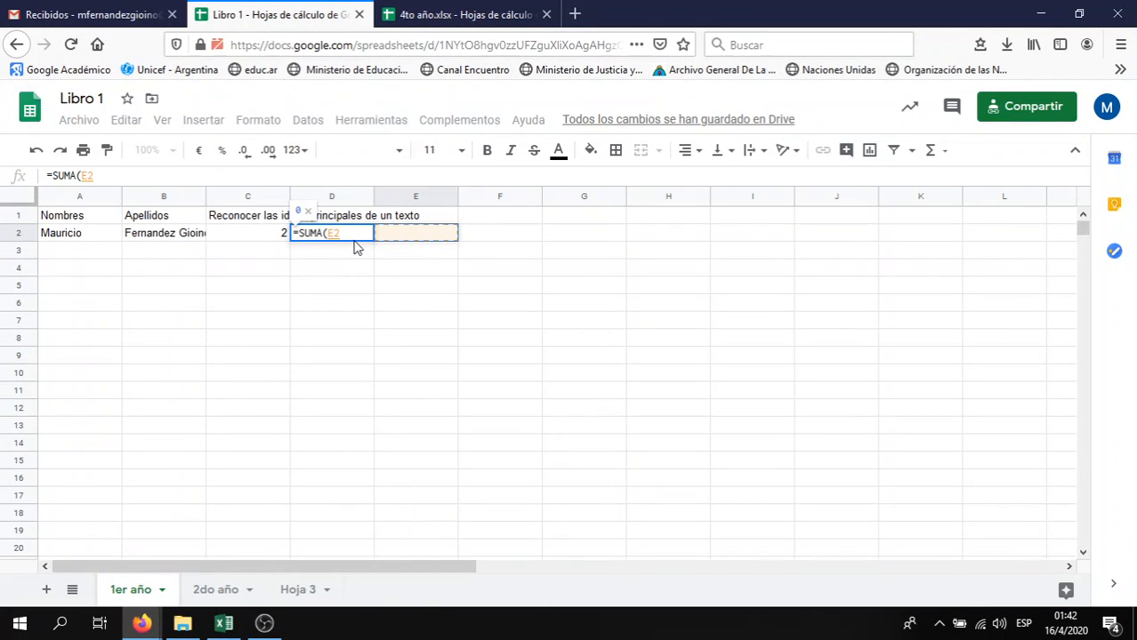
key("BackSpace")
key("BackSpace")
type("C")
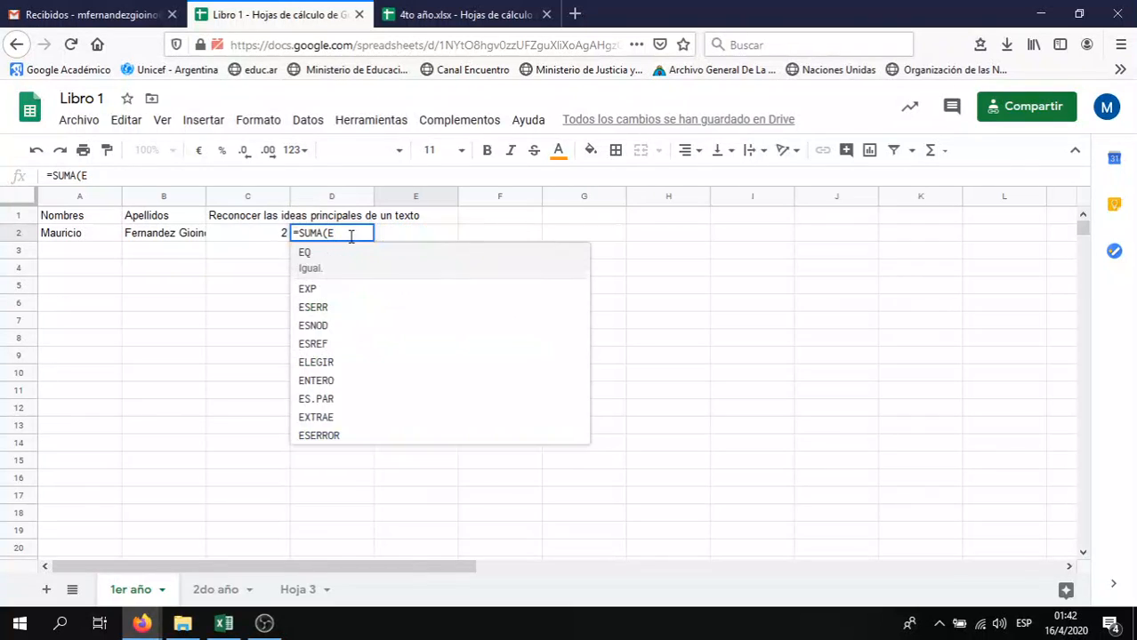
key("BackSpace")
key("BackSpace")
key("BackSpace")
key("BackSpace")
key("BackSpace")
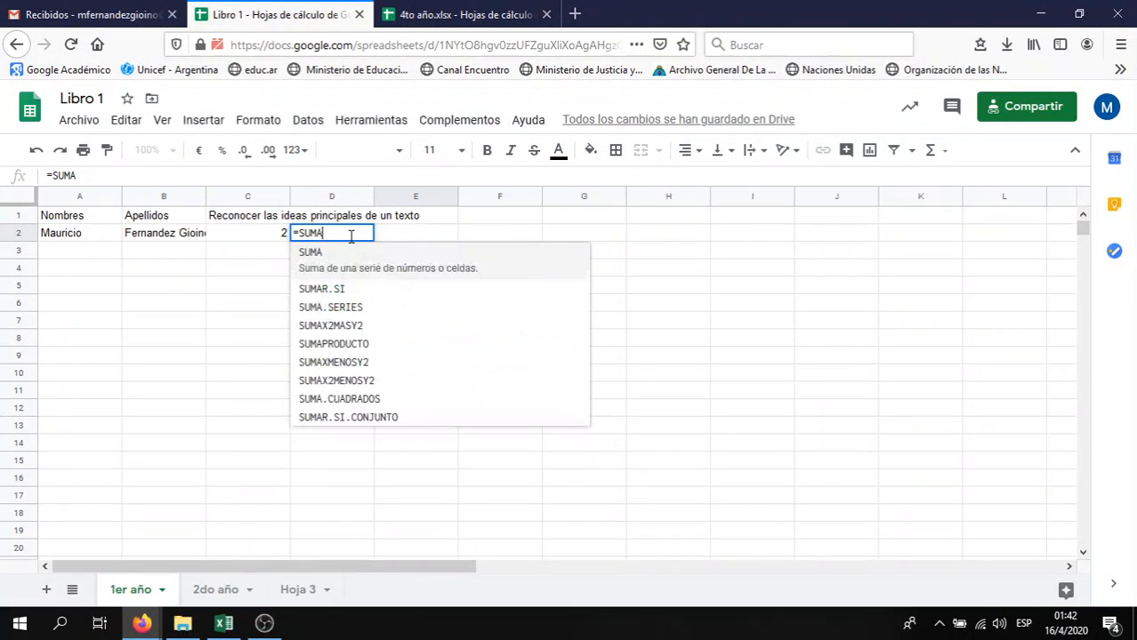
key("BackSpace")
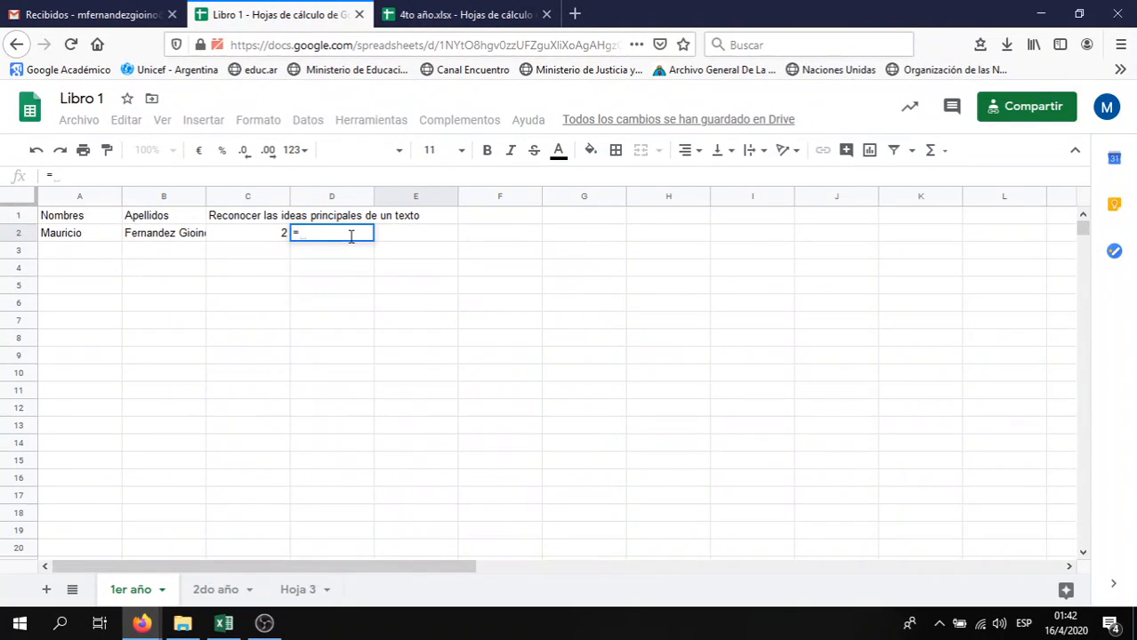
key("Escape")
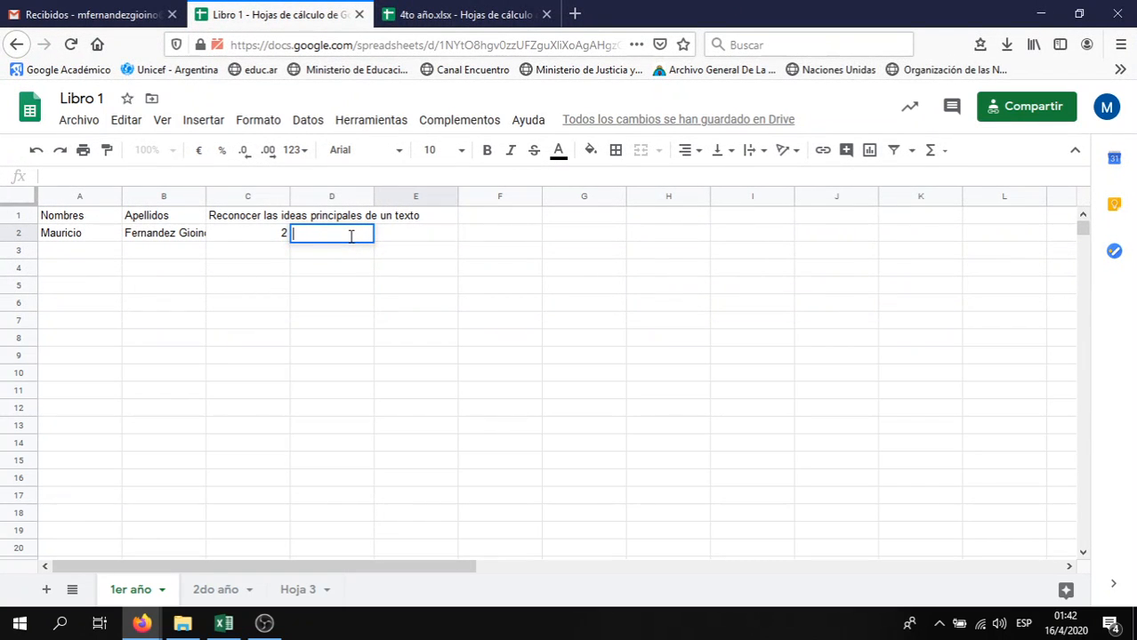
Copy the seven students' names and surnames from 4to año into A2:B8 of 1er año
left_click(469, 13)
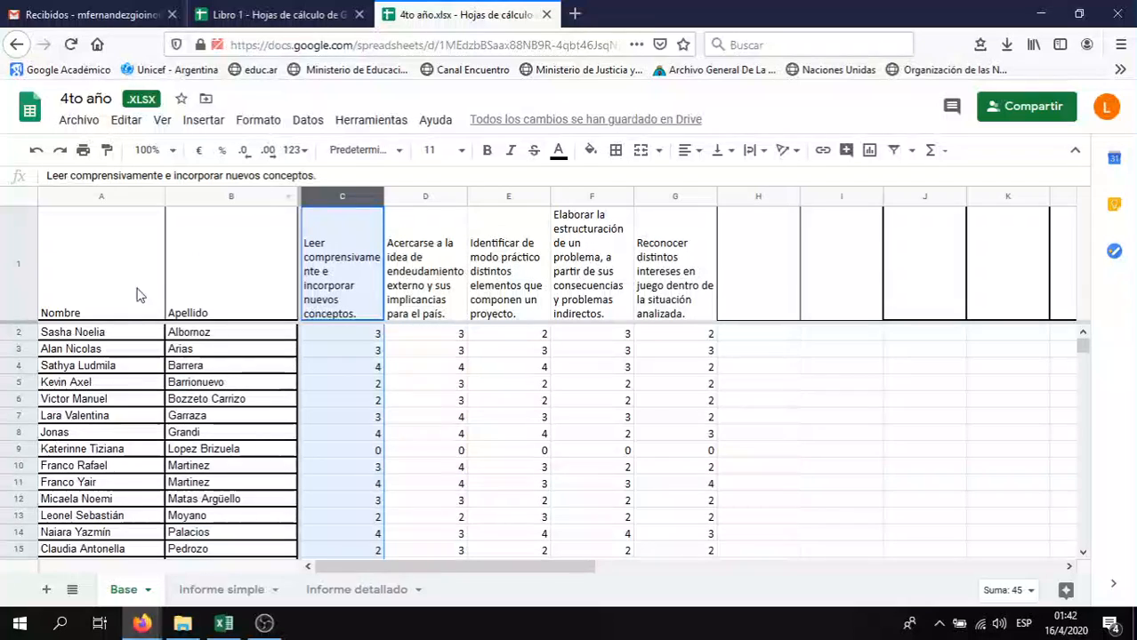
left_click_drag(150, 336, 203, 452)
key("ctrl+c")
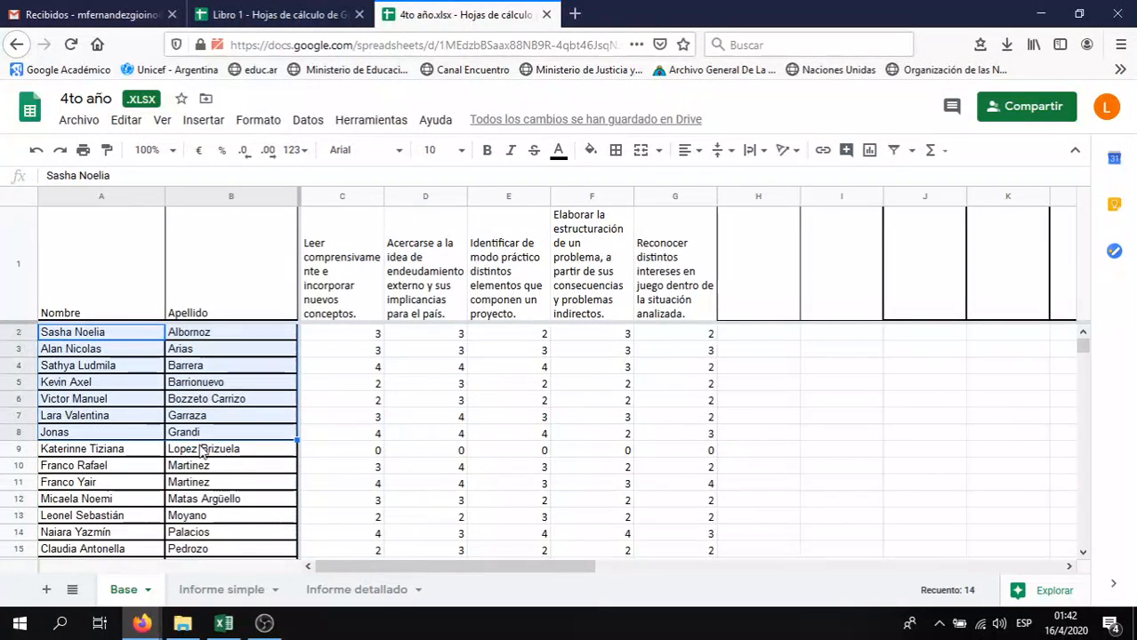
left_click(281, 14)
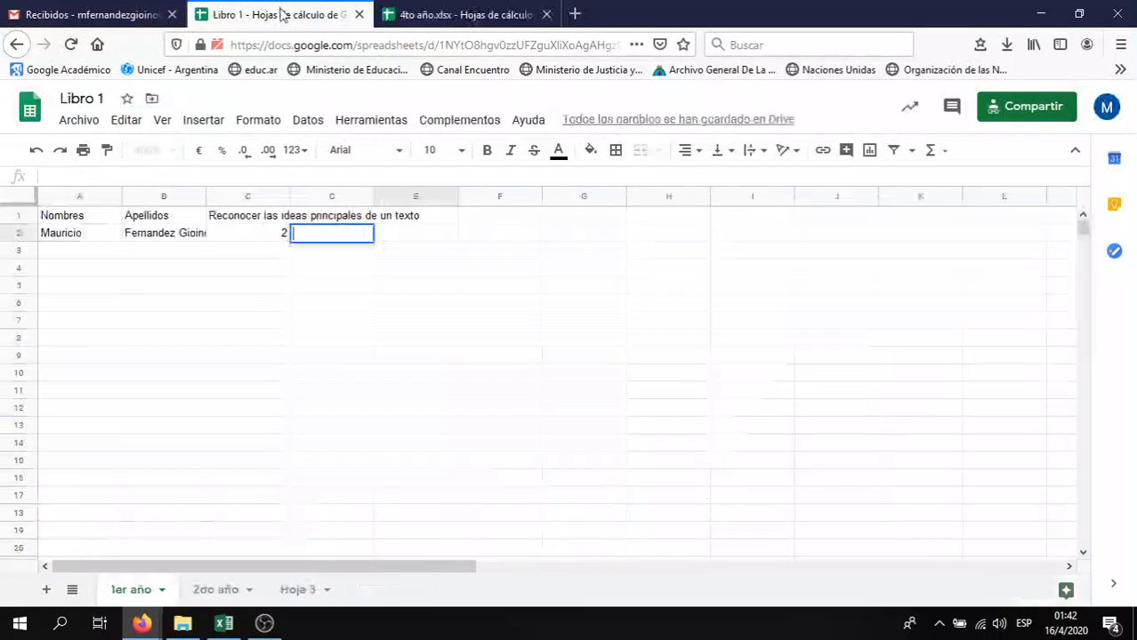
left_click(68, 235)
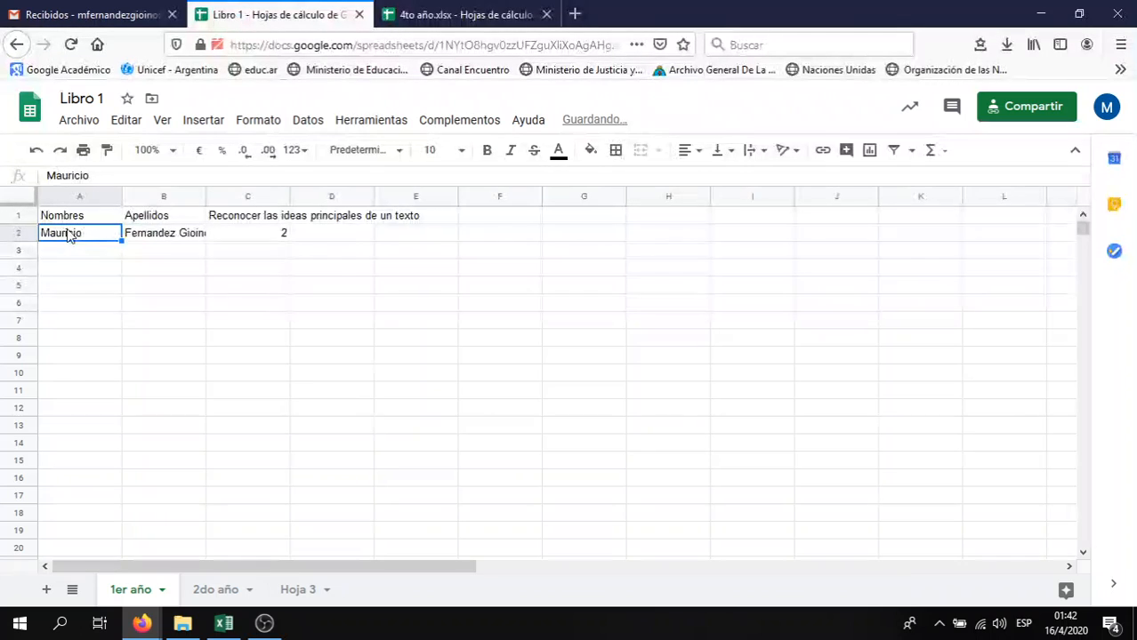
key("ctrl+v")
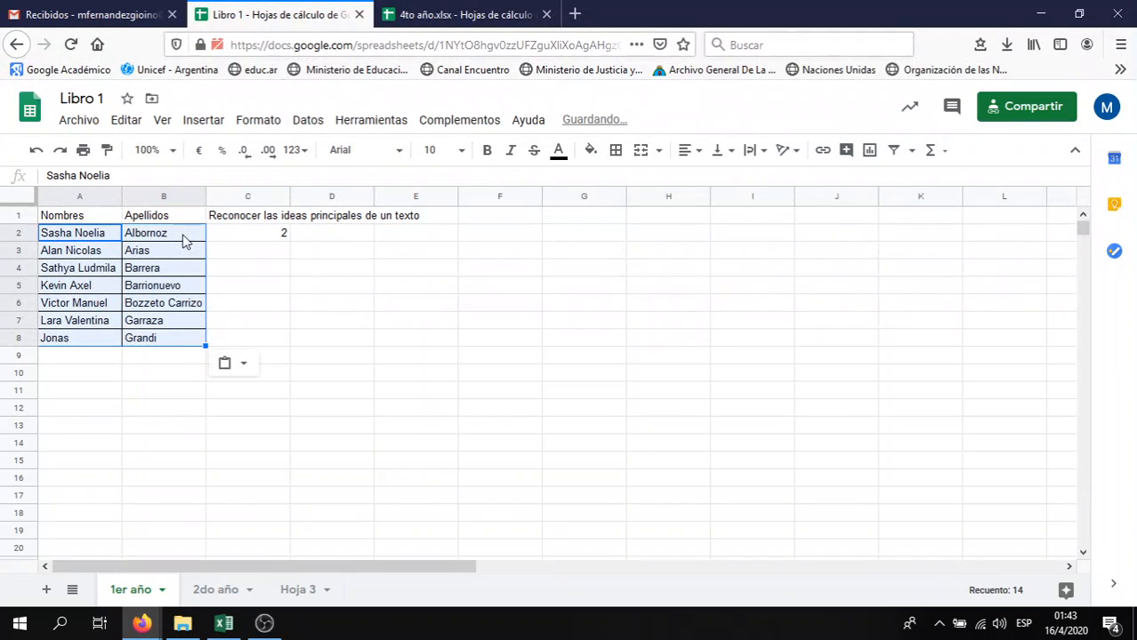
left_click(250, 271)
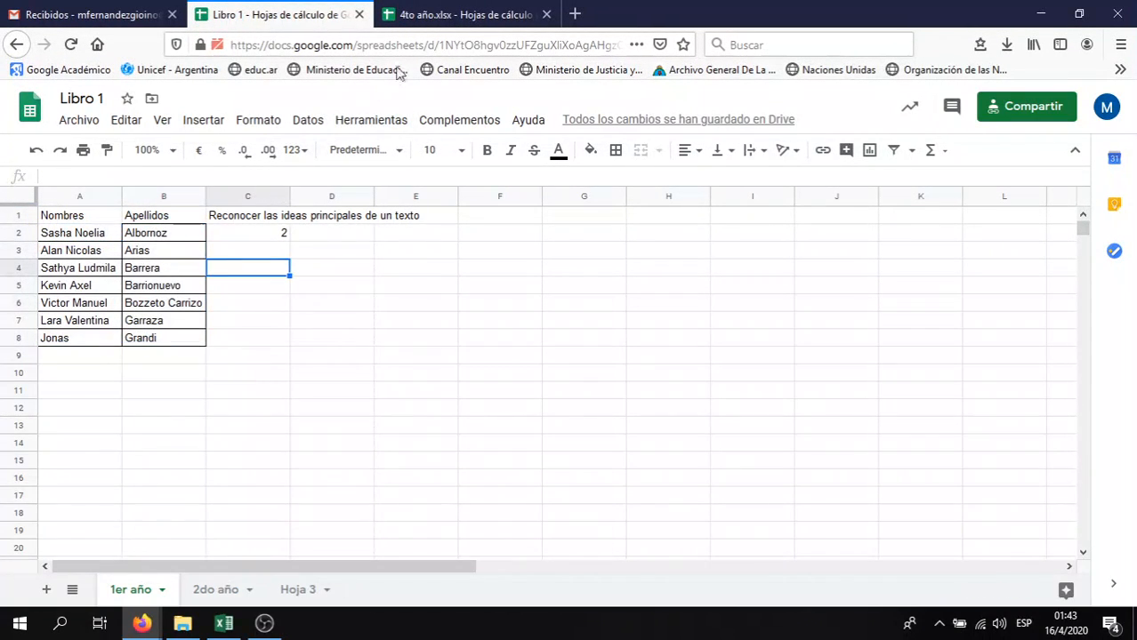
Copy the first three skill headings from 4to año and select C1 in Libro 1
left_click(446, 18)
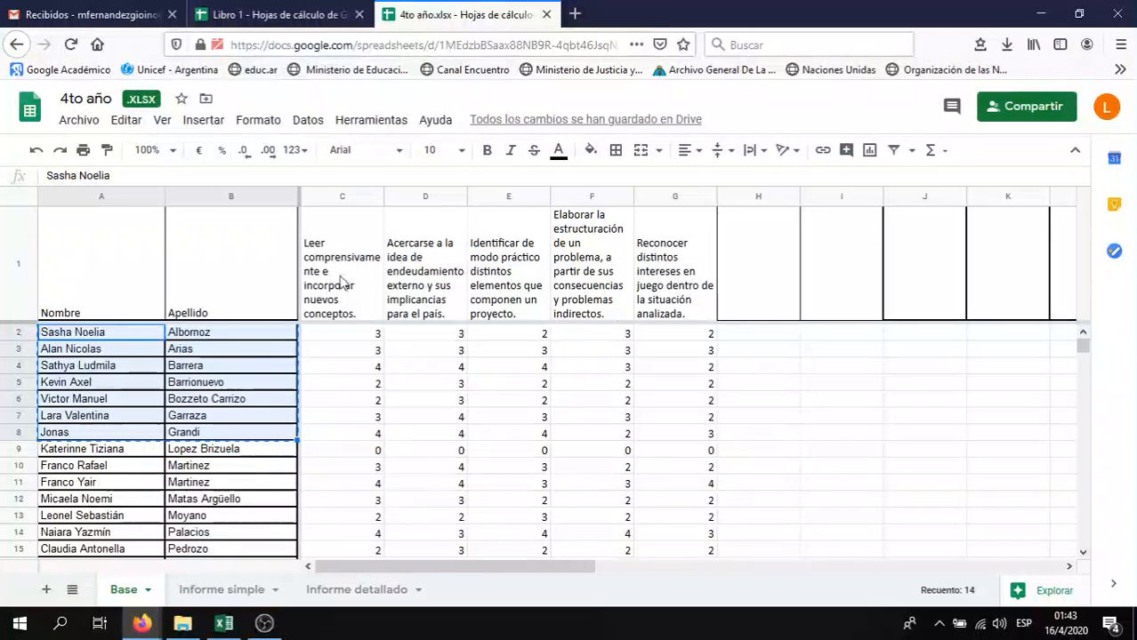
left_click_drag(342, 283, 501, 296)
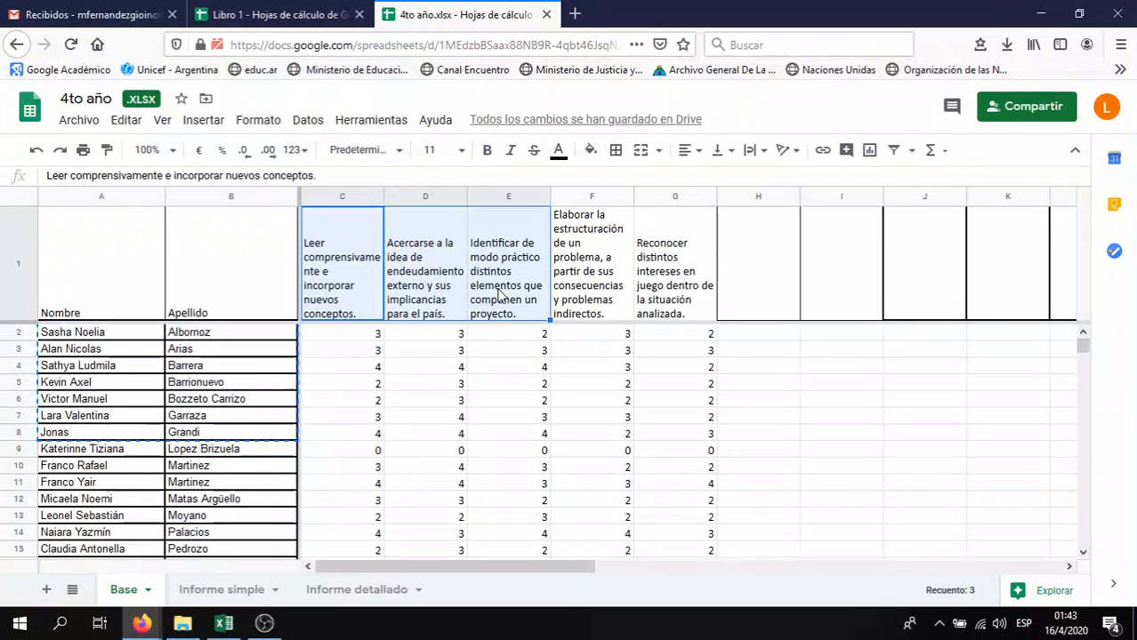
key("ctrl+c")
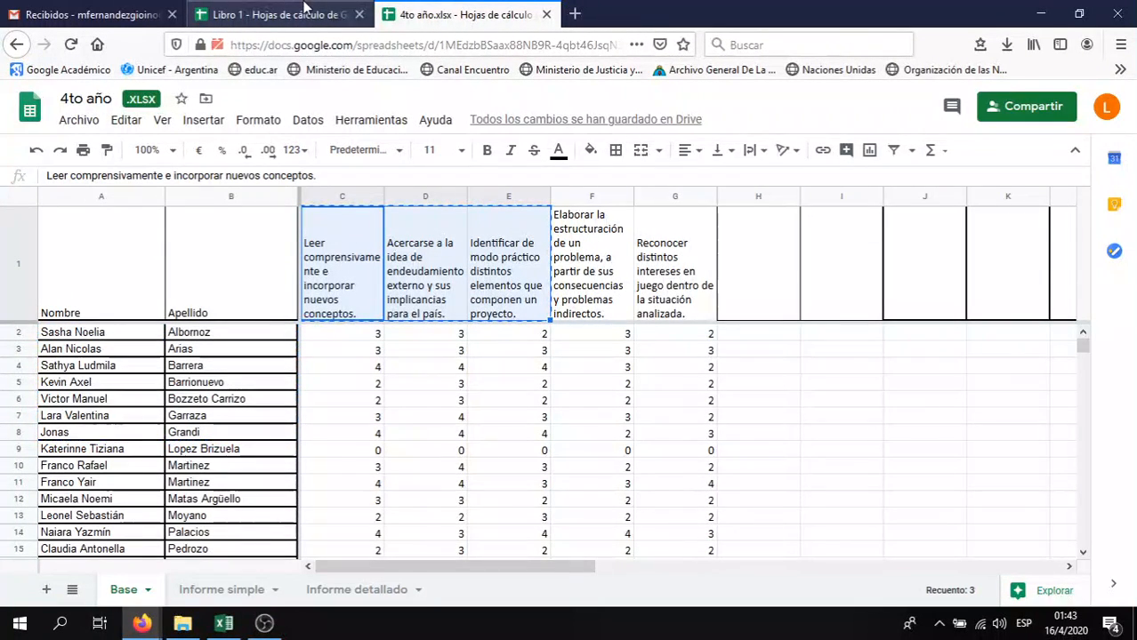
left_click(304, 9)
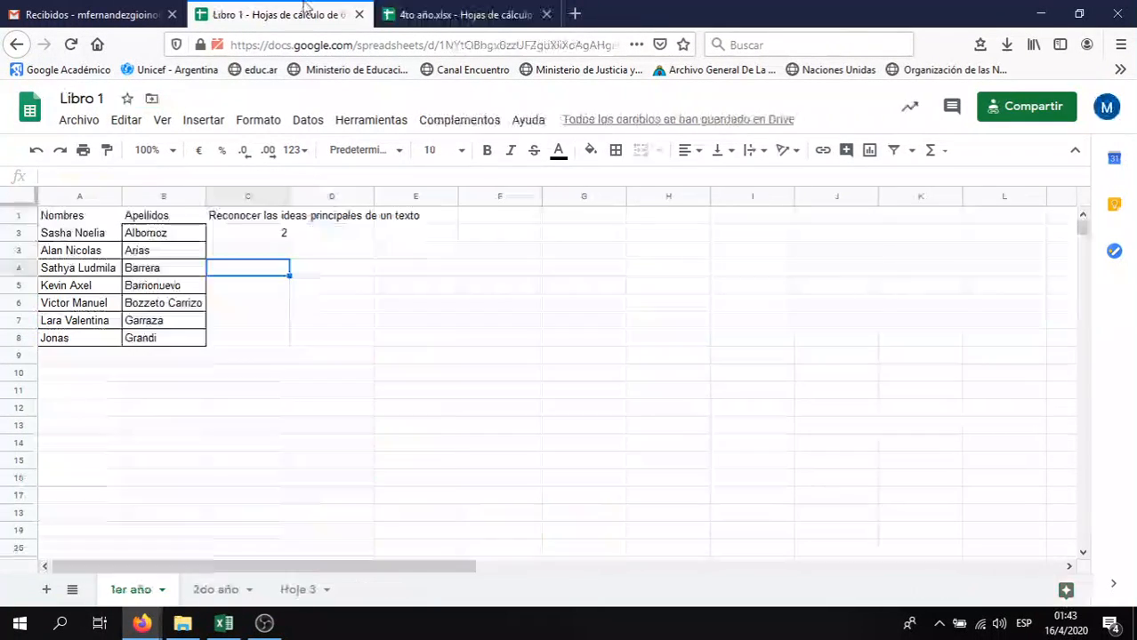
left_click(251, 222)
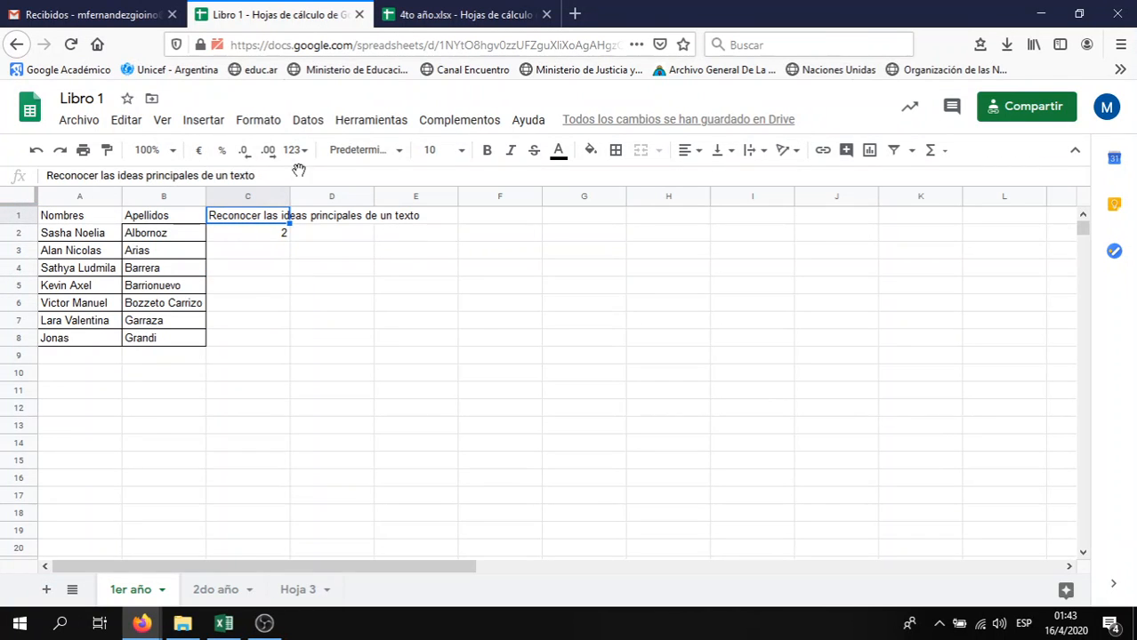
Paste the three skill headings into C1:E1 of 1er año
key("ctrl+v")
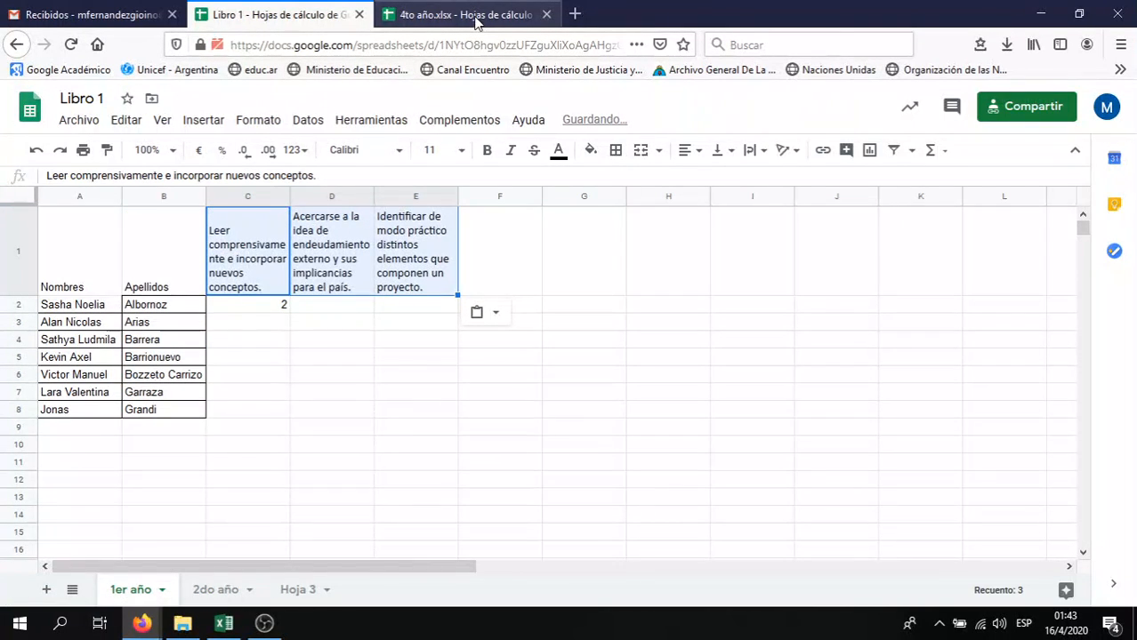
left_click(475, 16)
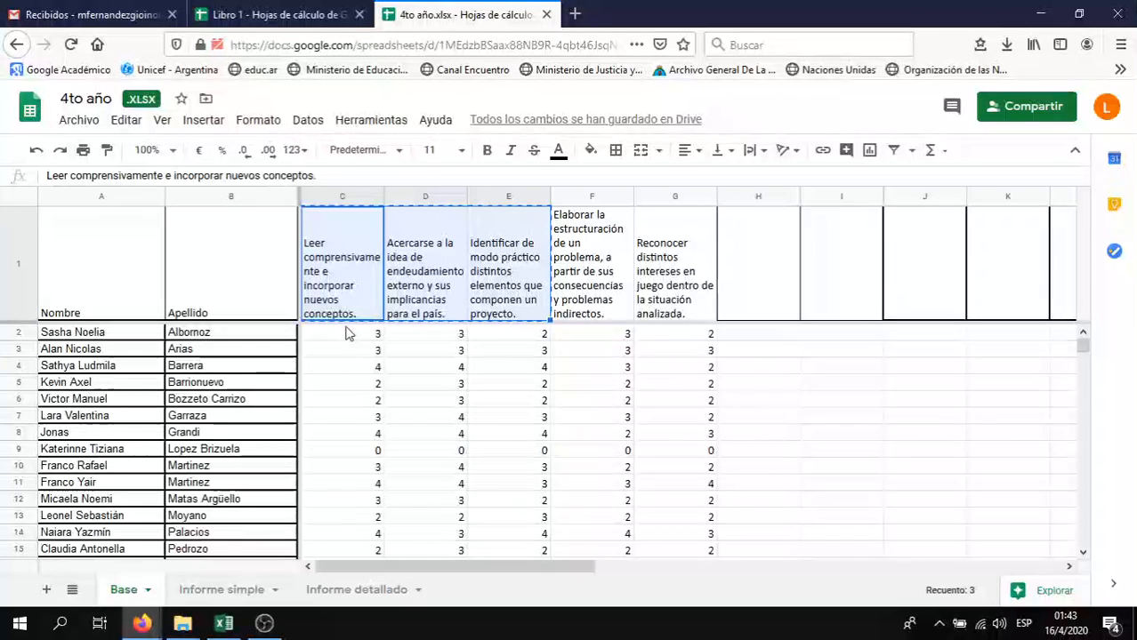
left_click(324, 15)
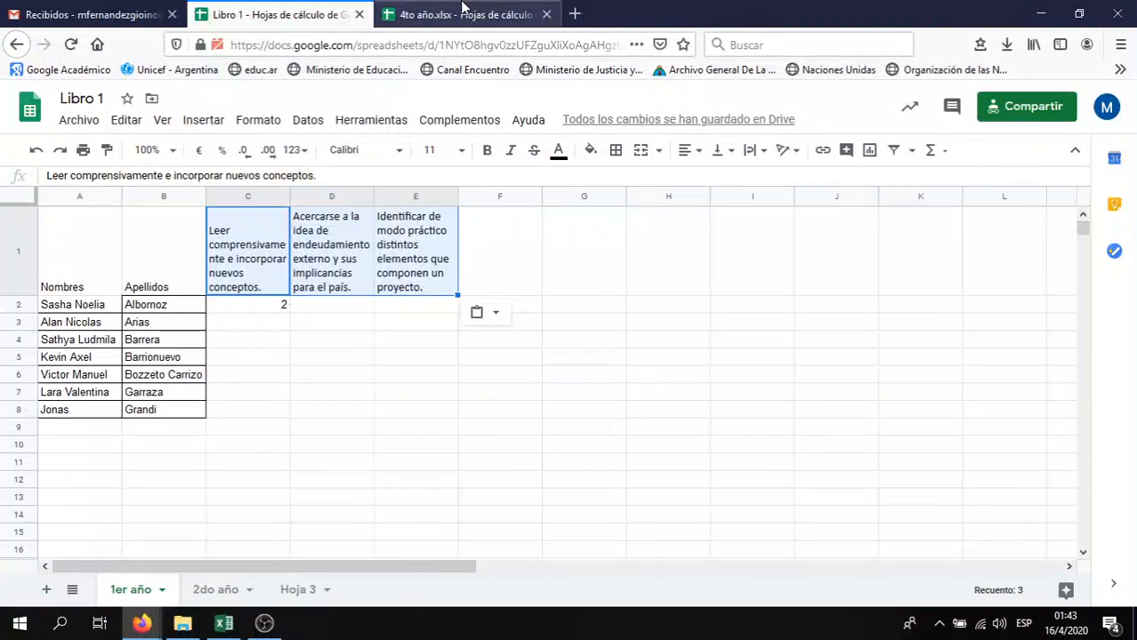
left_click(438, 15)
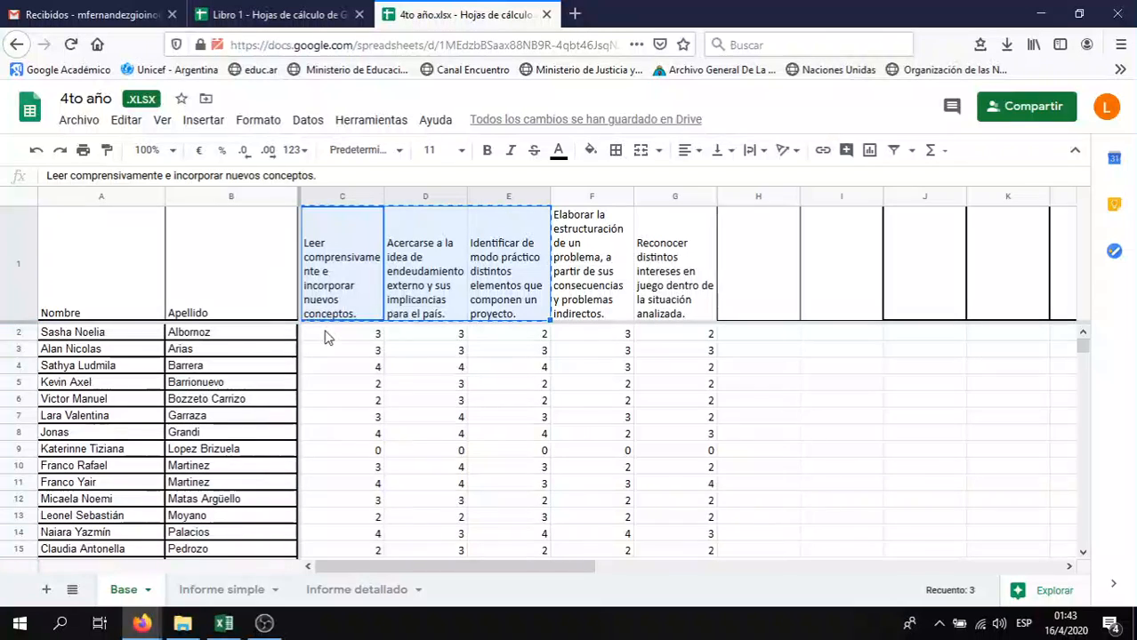
Copy the seven students' grades from 4to año and paste them into C2:E8
left_click_drag(325, 336, 536, 442)
key("ctrl+c")
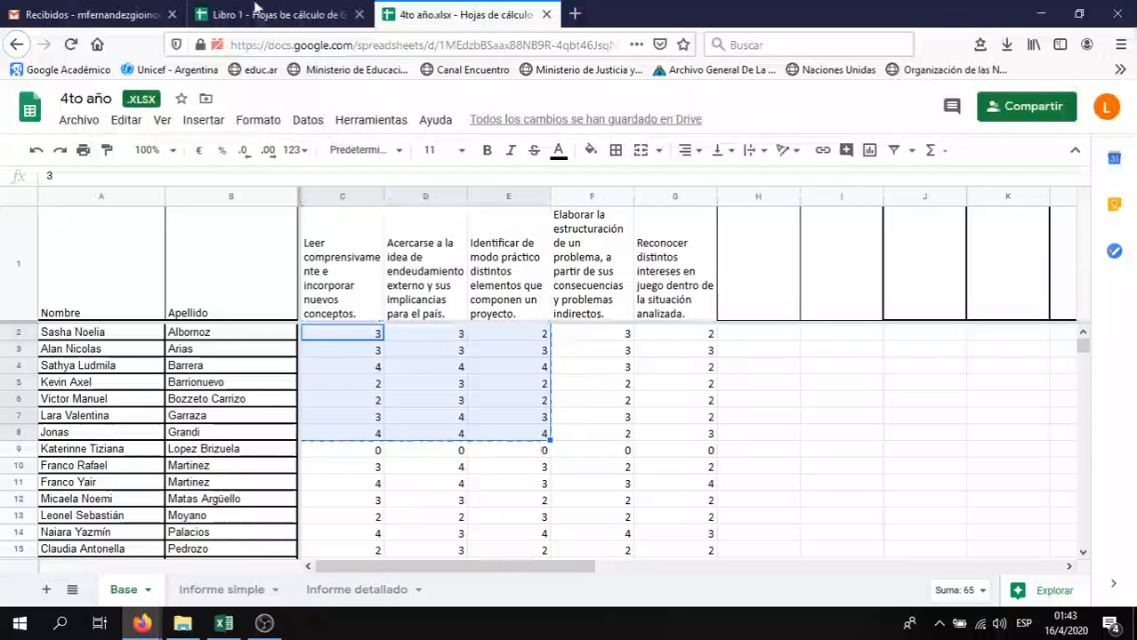
left_click(256, 14)
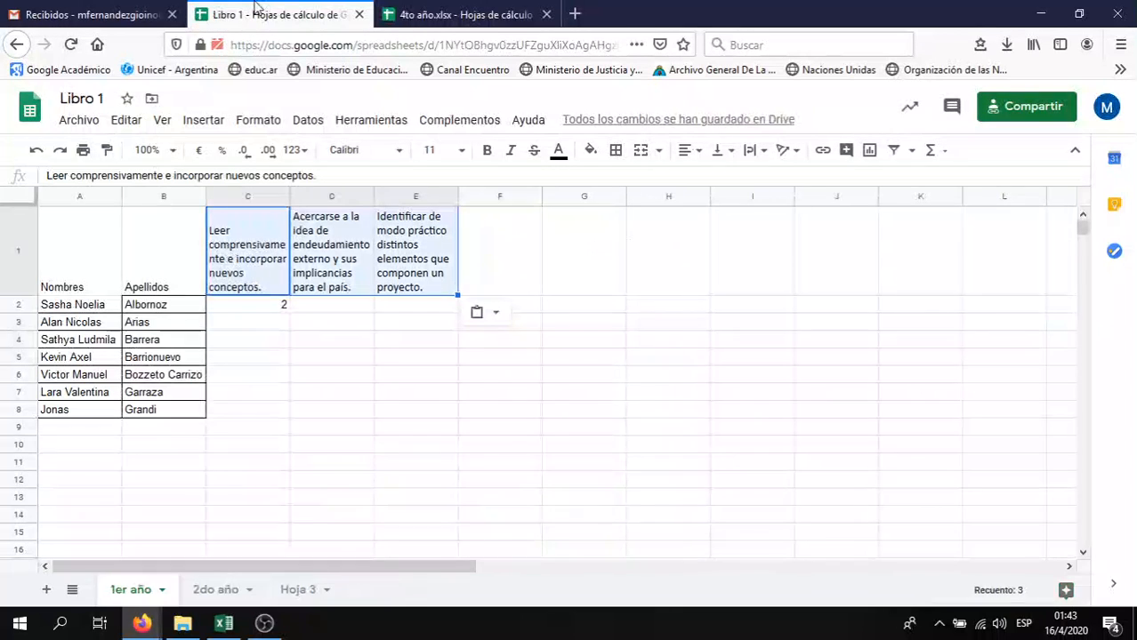
left_click(272, 306)
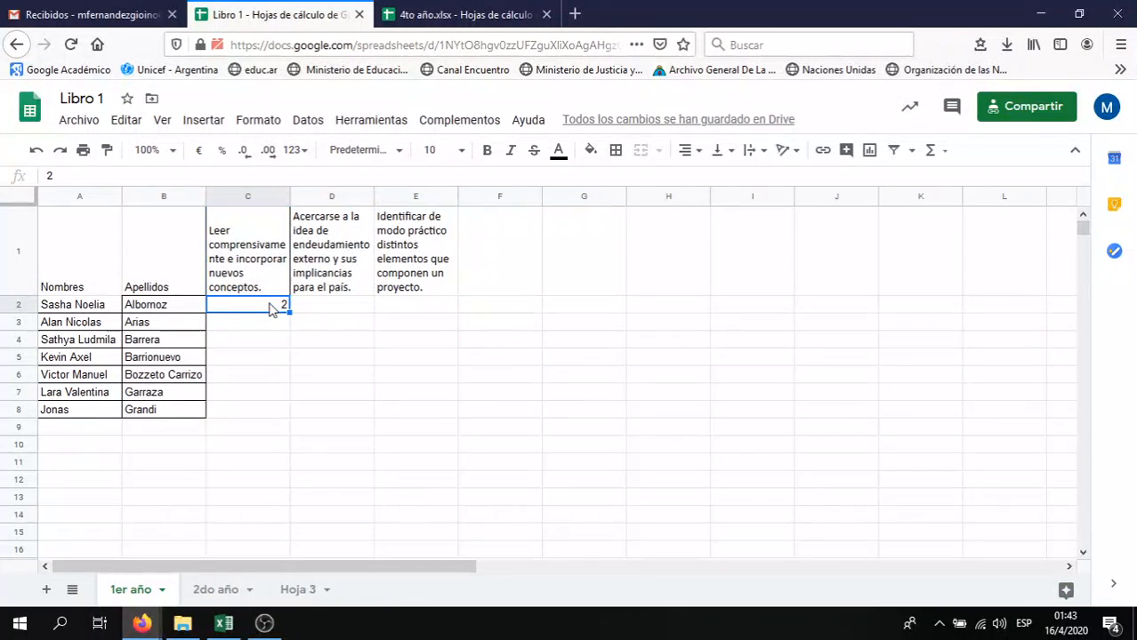
key("ctrl+v")
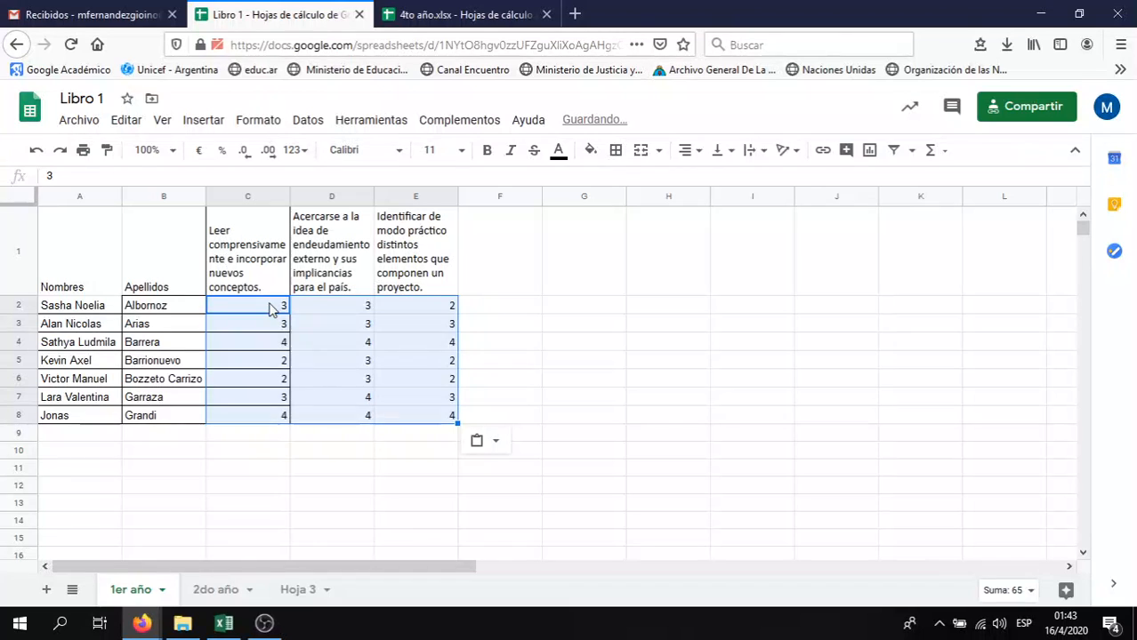
left_click(269, 436)
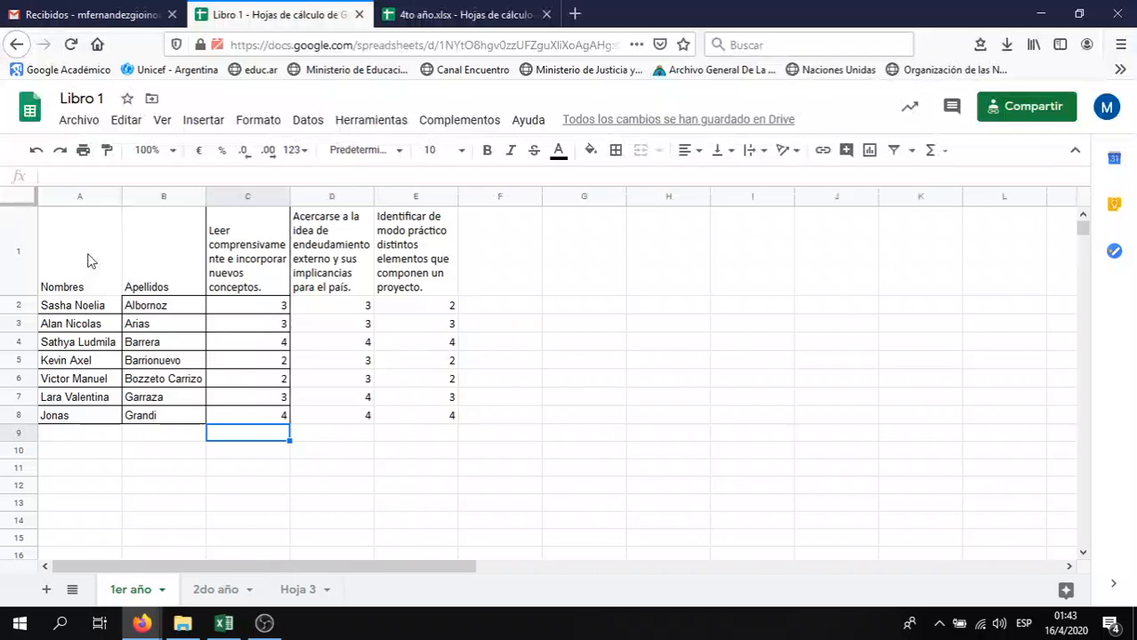
Apply All borders to the grade table A1:E8
left_click_drag(87, 260, 411, 426)
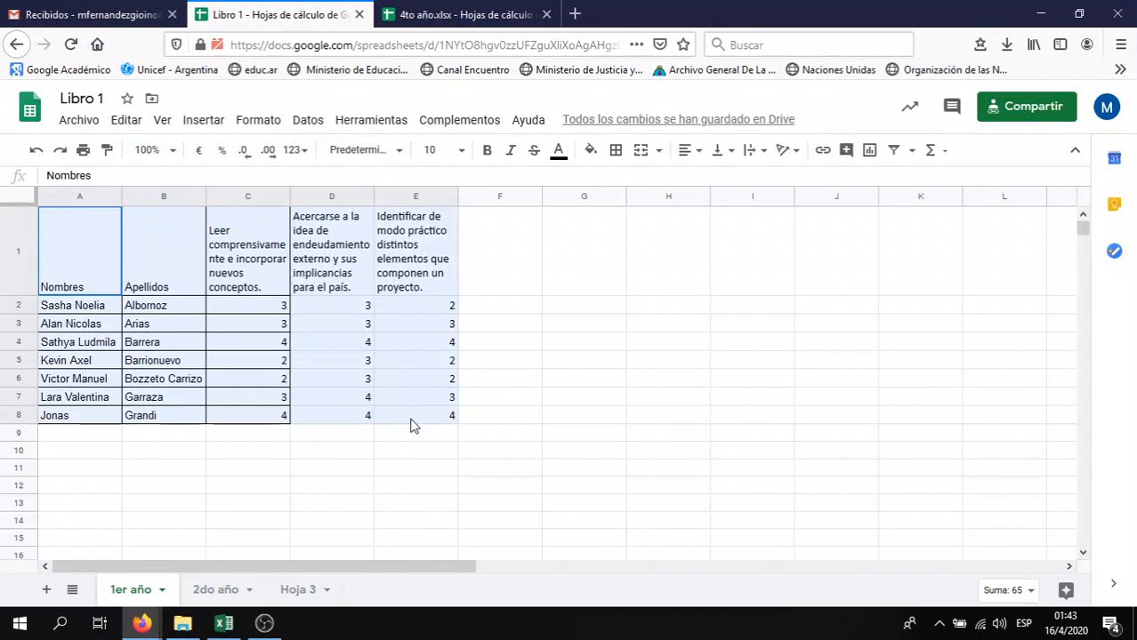
left_click(621, 151)
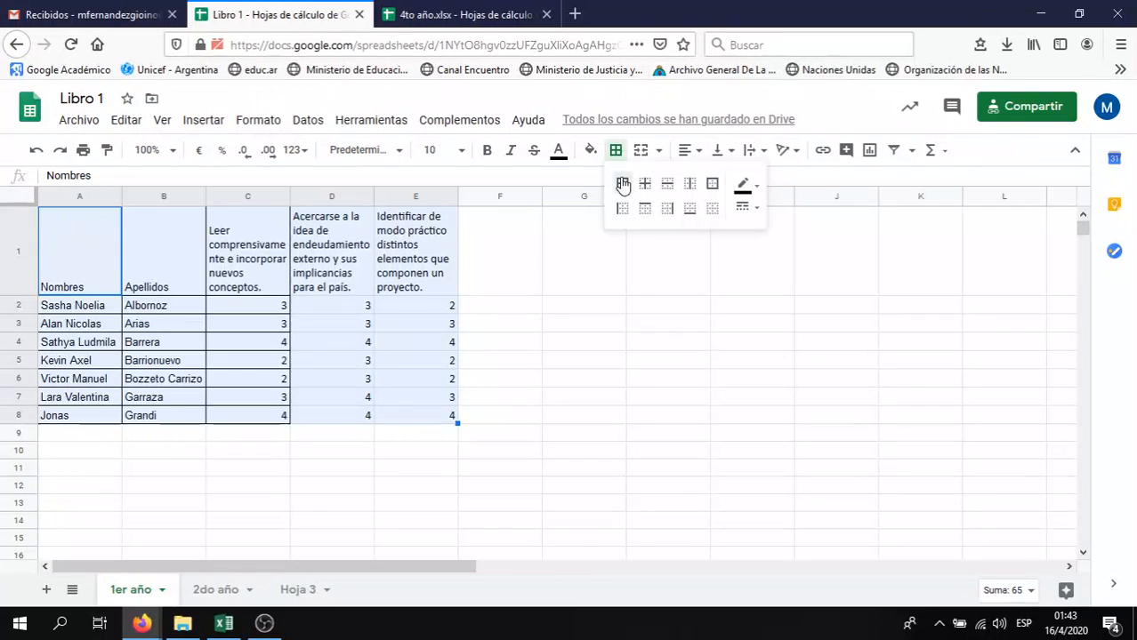
left_click(622, 185)
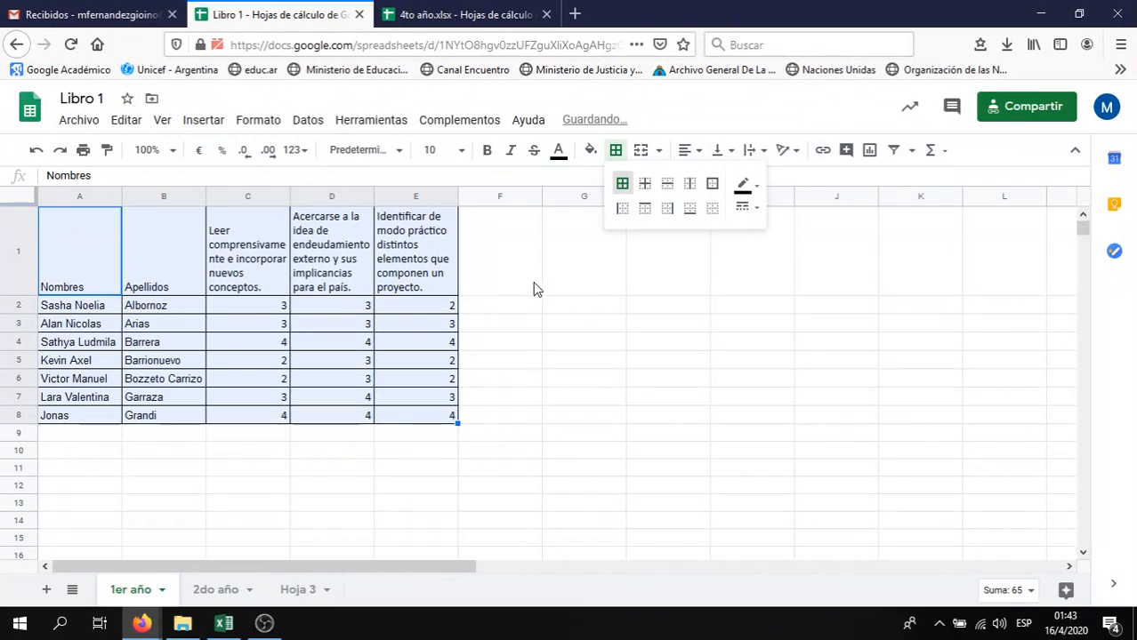
Browse the formatting menu and close it without changes
left_click(165, 123)
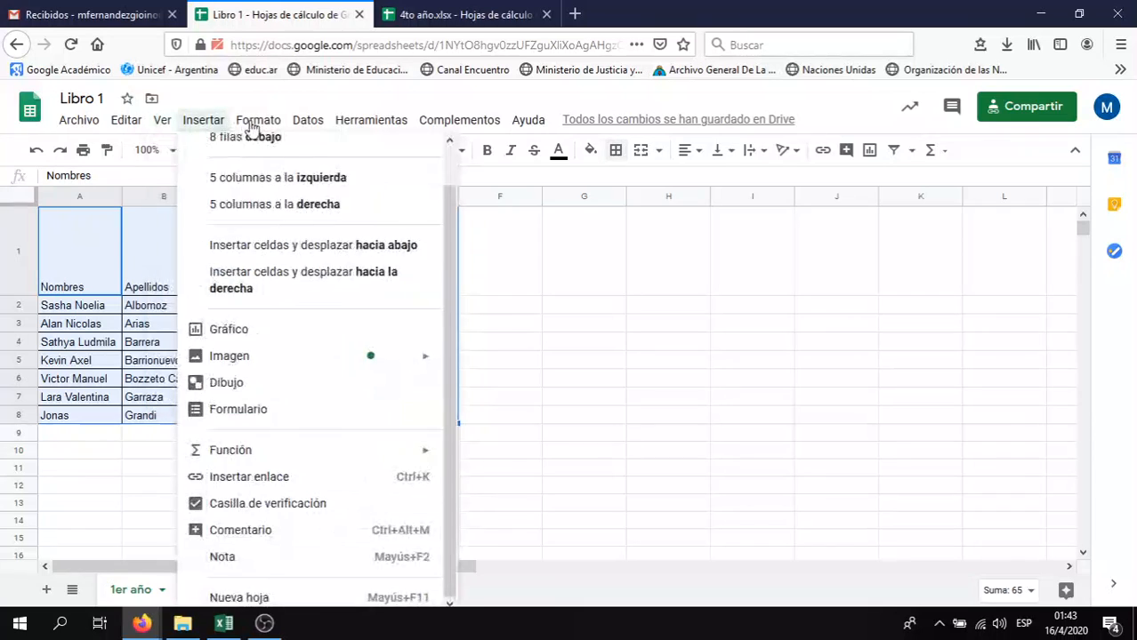
mouse_move(252, 129)
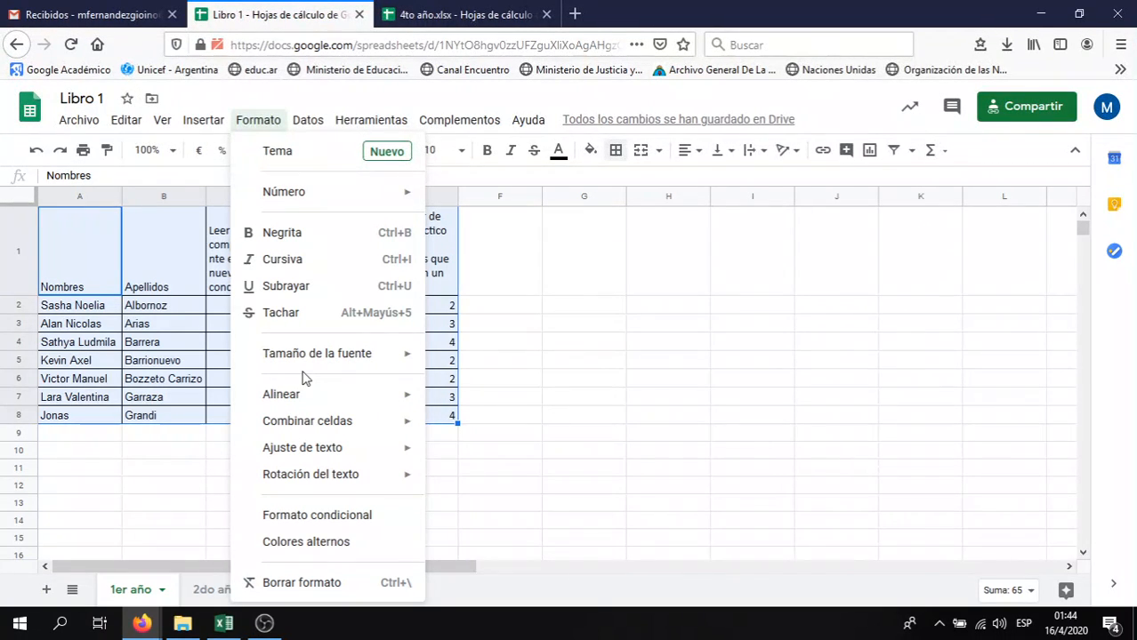
mouse_move(287, 400)
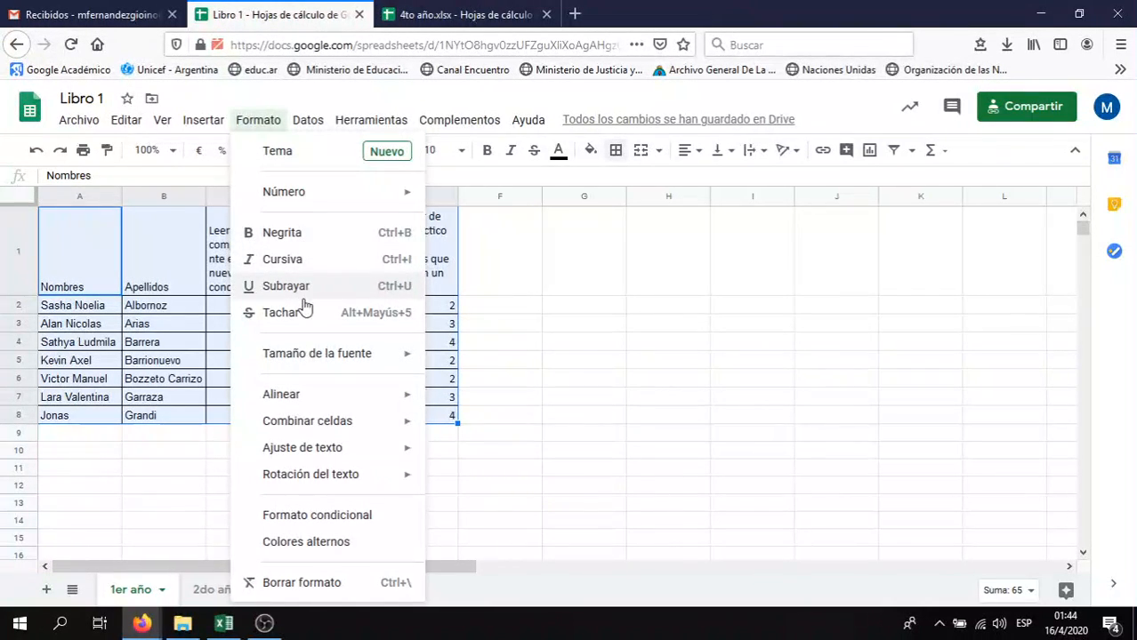
left_click(477, 291)
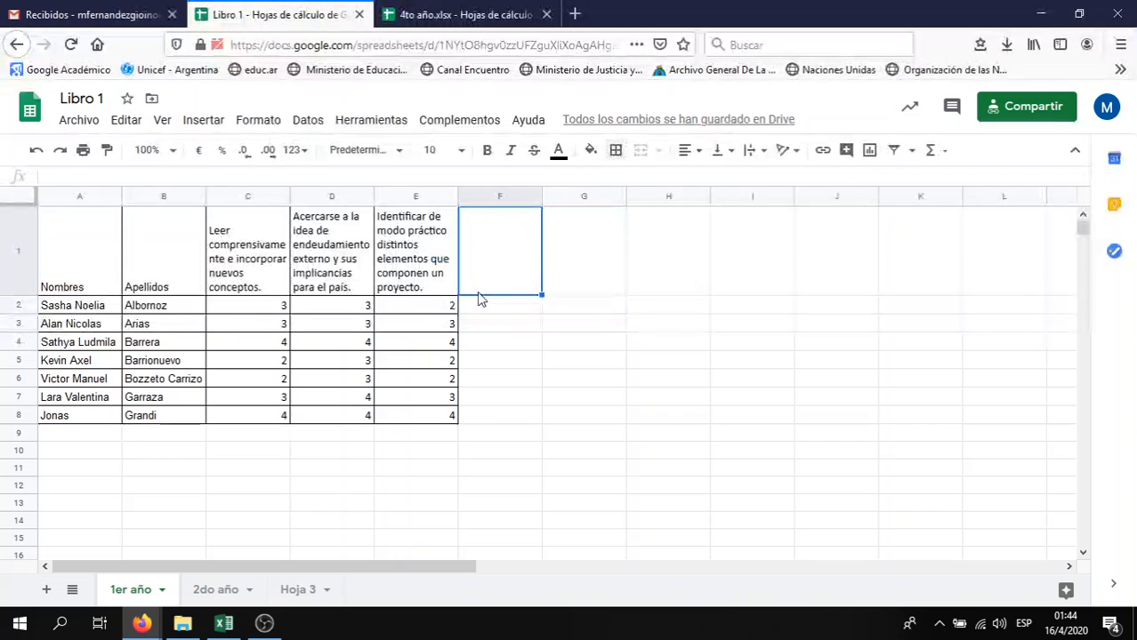
Enter the new student's first name in cell A9 below the table
left_click(271, 281)
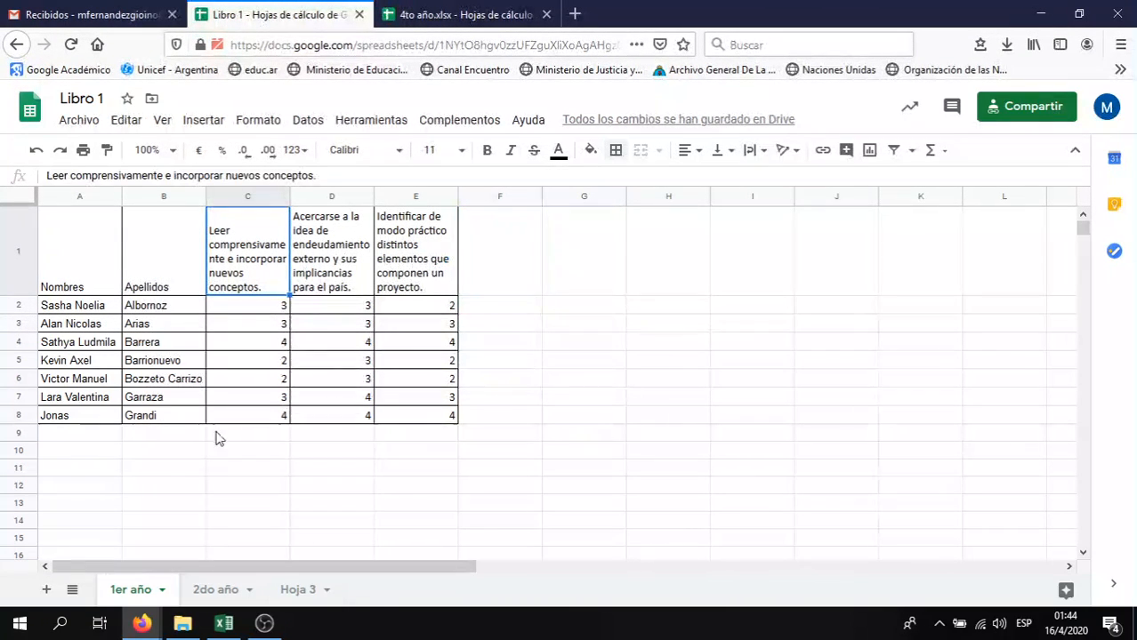
left_click(182, 383)
left_click(163, 434)
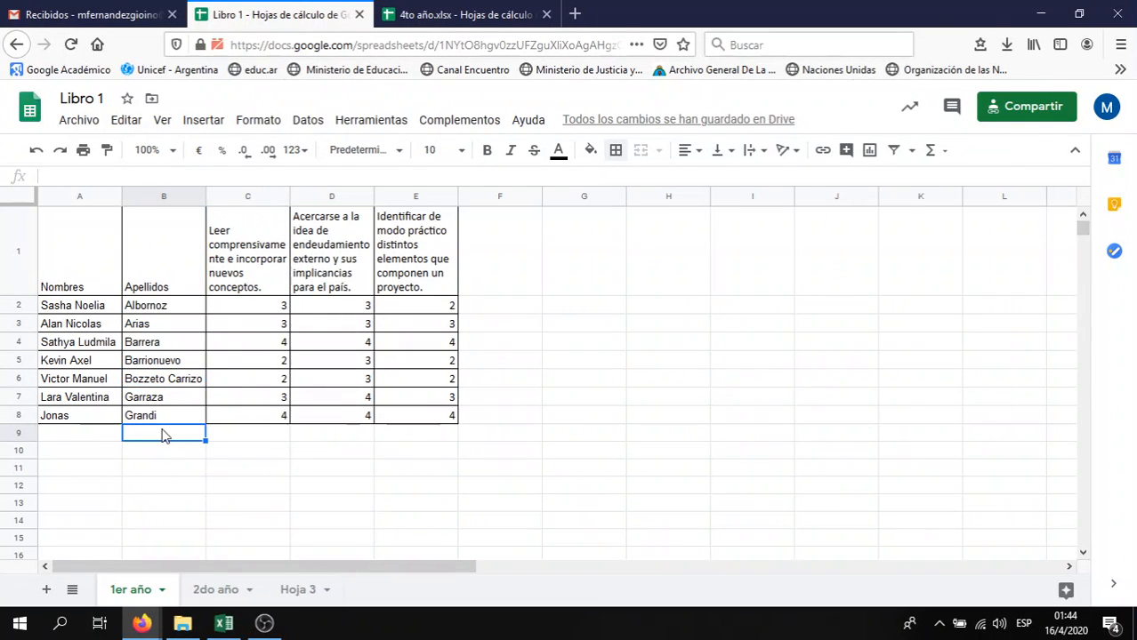
key("Left")
type("Mauri")
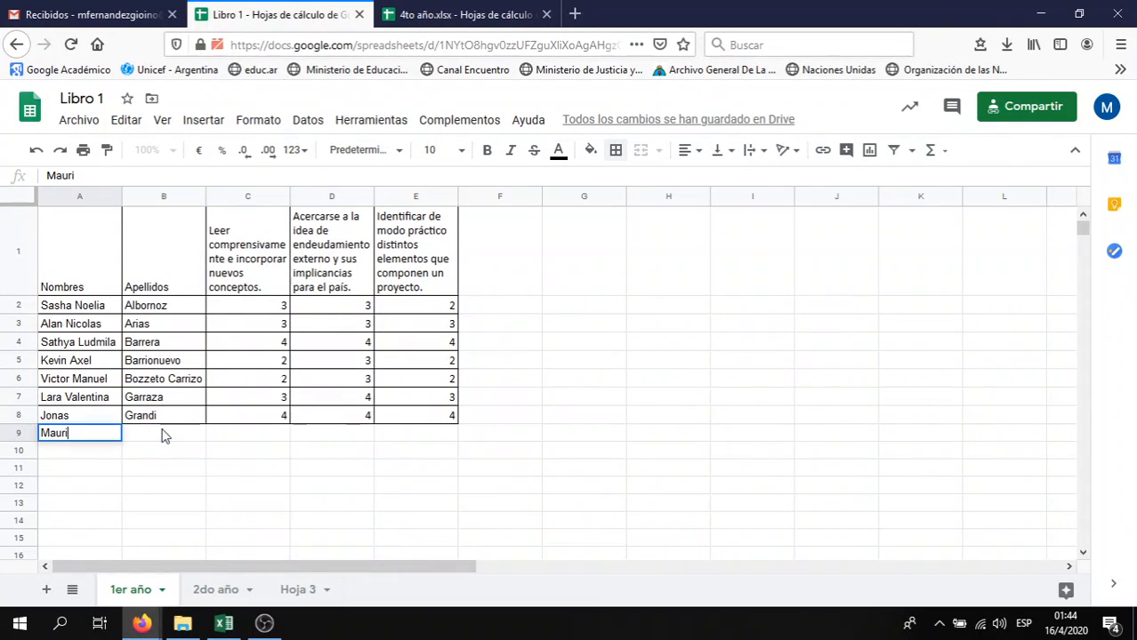
key("Tab")
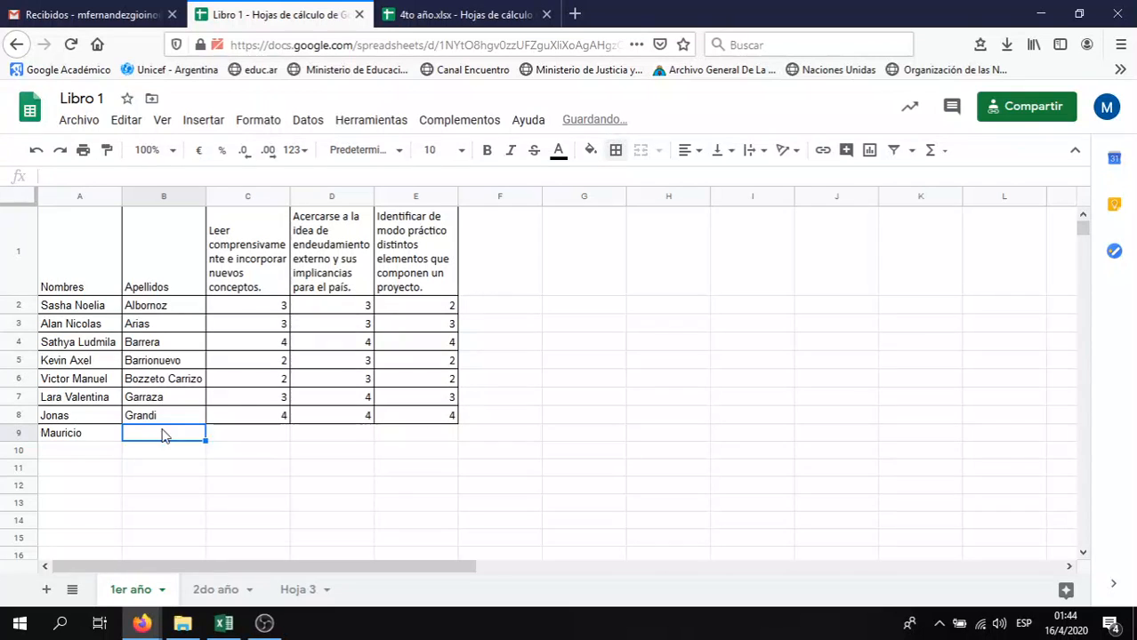
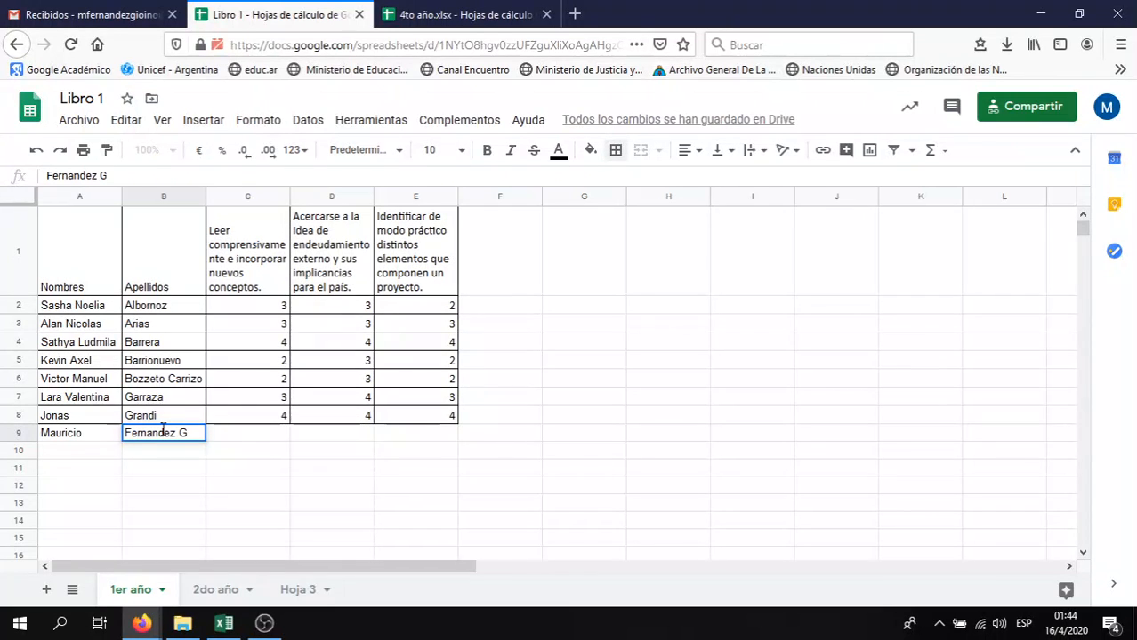
Enter the new student's surnames in B9 and check the entry
key("Right")
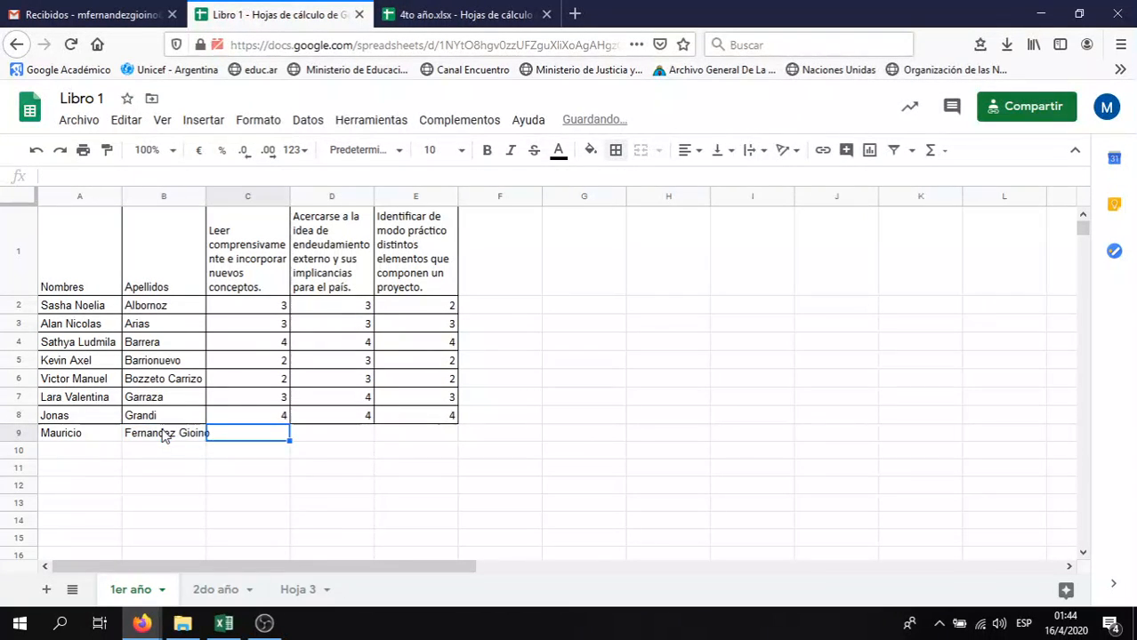
key("Down")
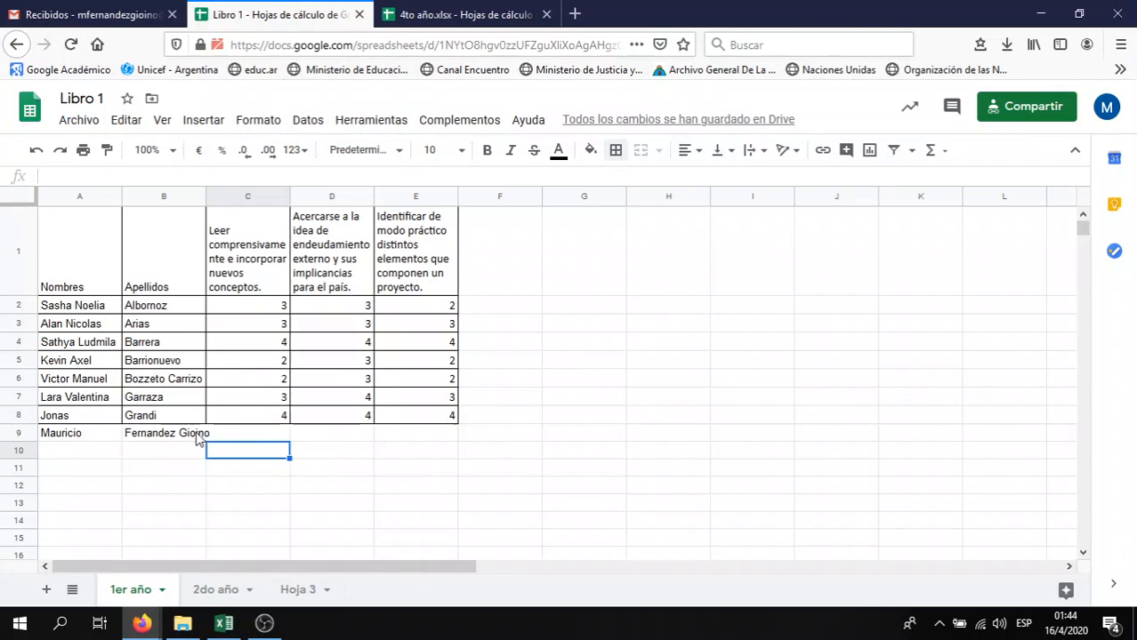
left_click(201, 436)
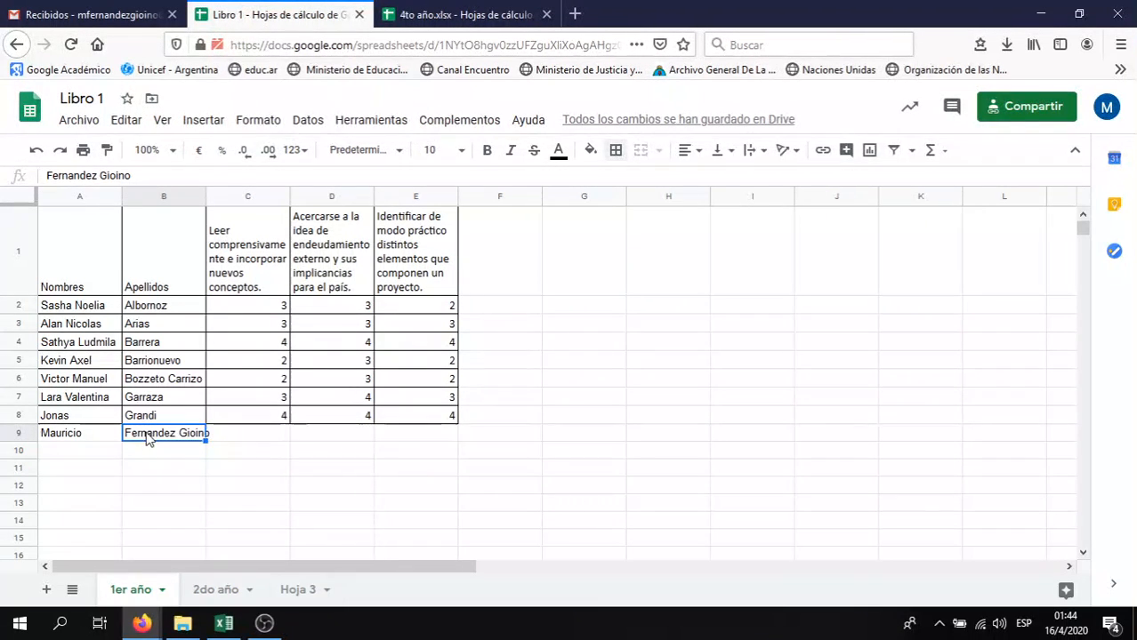
left_click(224, 433)
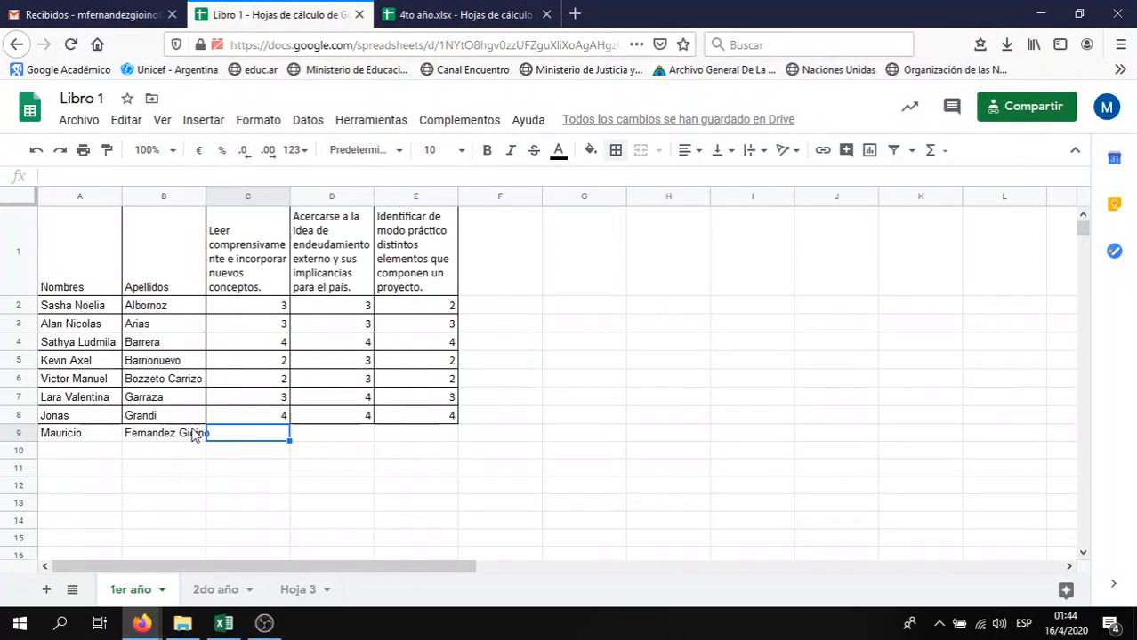
left_click(193, 434)
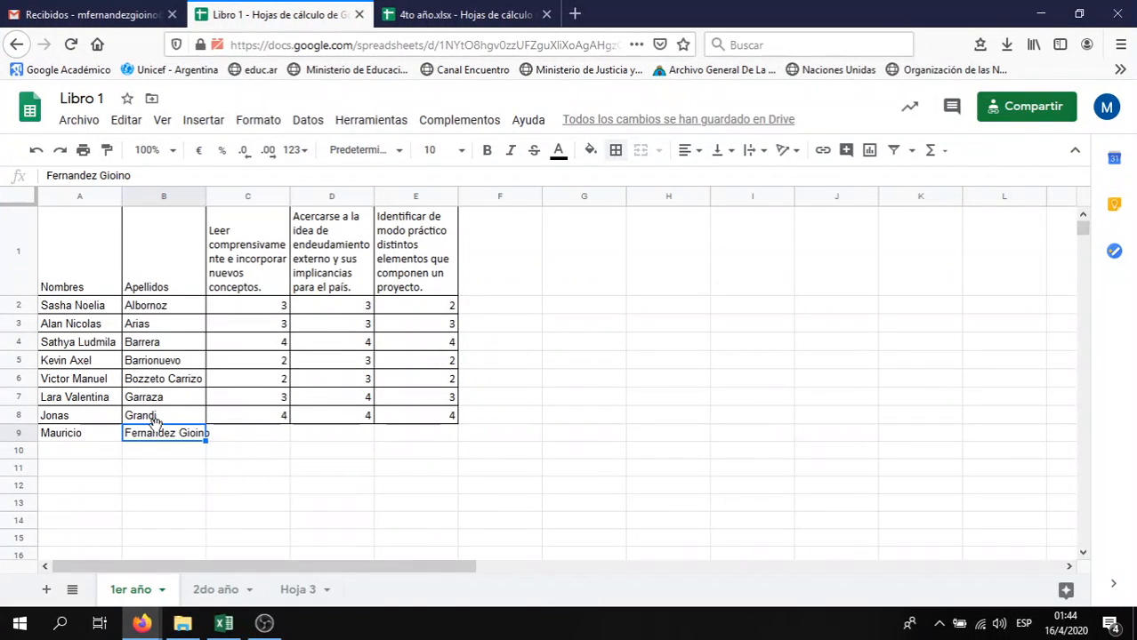
Narrow column B and inspect how the new surname in B9 displays
left_click_drag(204, 193, 174, 194)
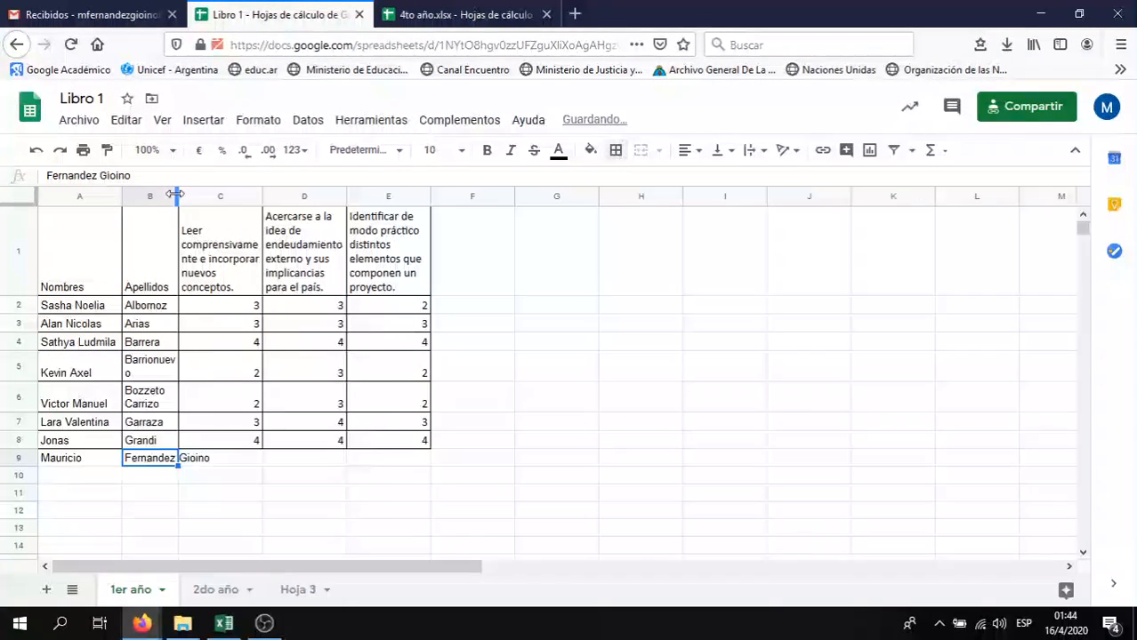
left_click(163, 484)
left_click(162, 454)
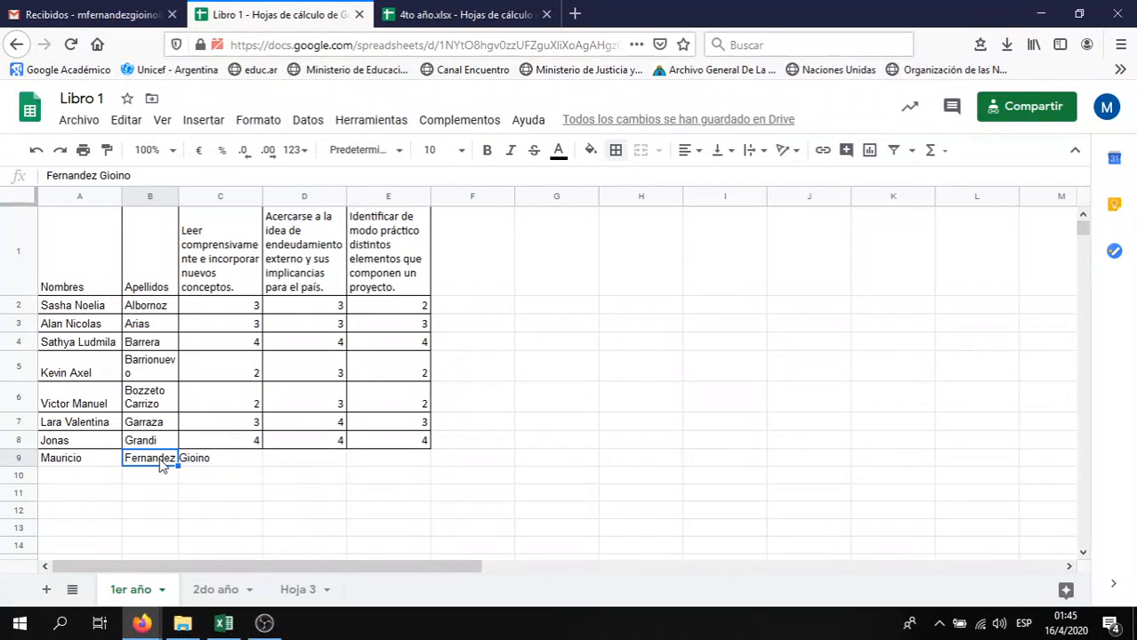
left_click(164, 478)
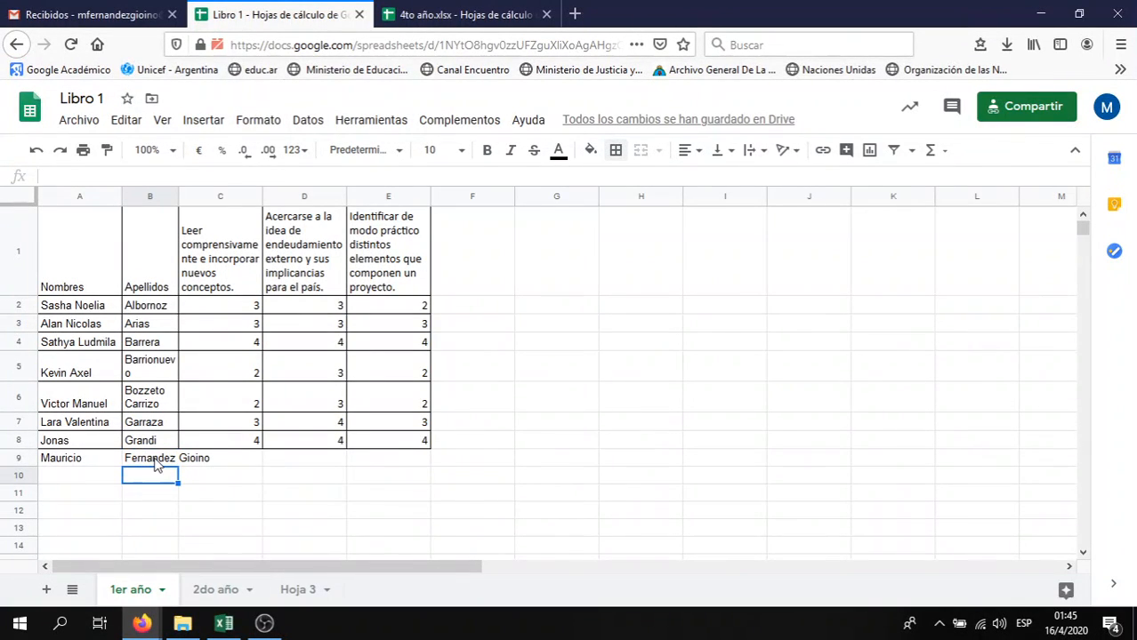
left_click(156, 461)
left_click(194, 467)
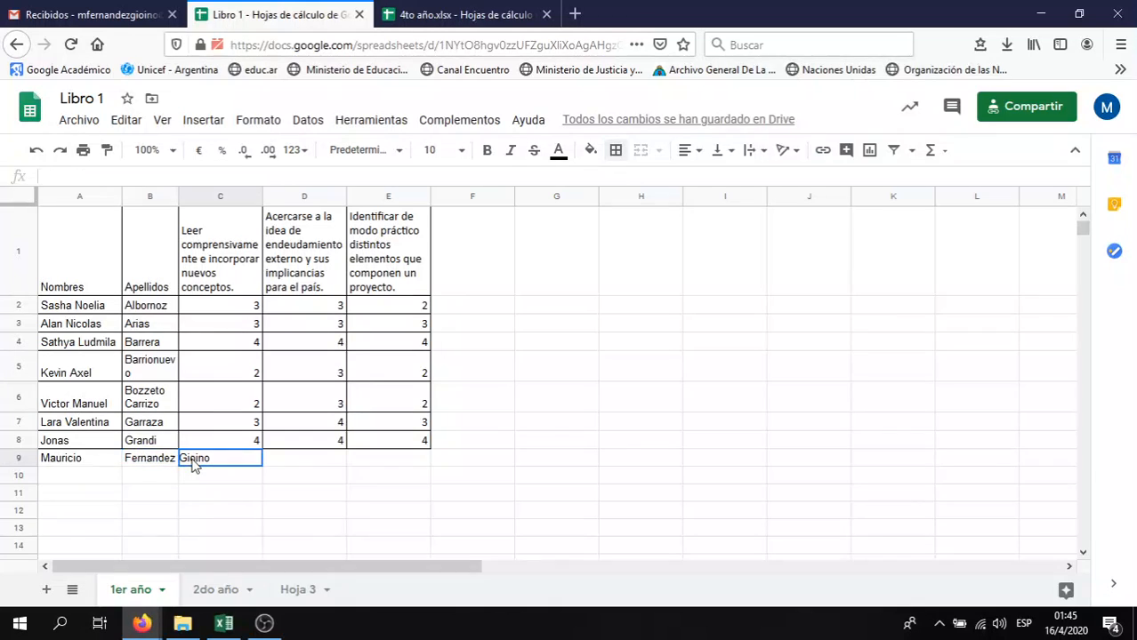
left_click(163, 465)
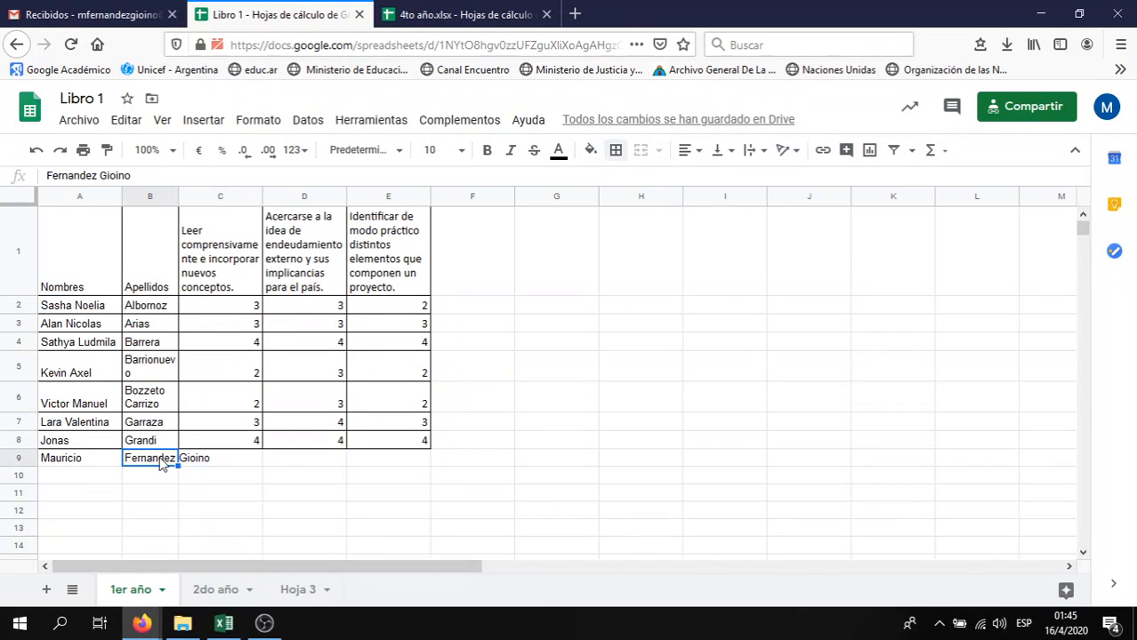
Drag the B/C border right so the B9 surname fits on one line
triple_click(132, 180)
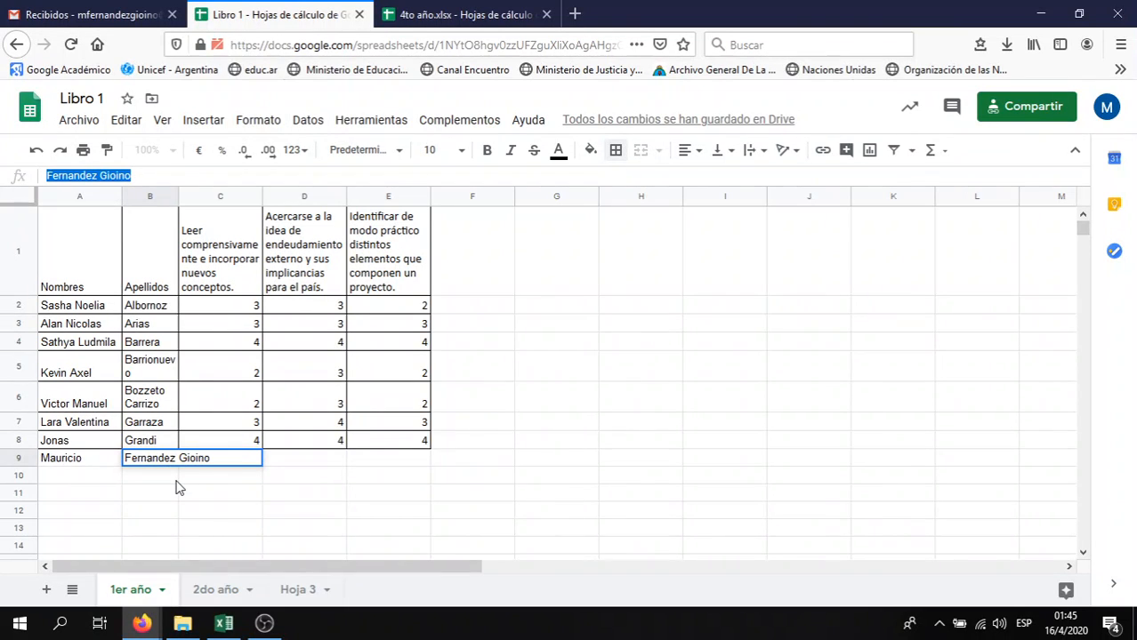
left_click(173, 477)
left_click(164, 461)
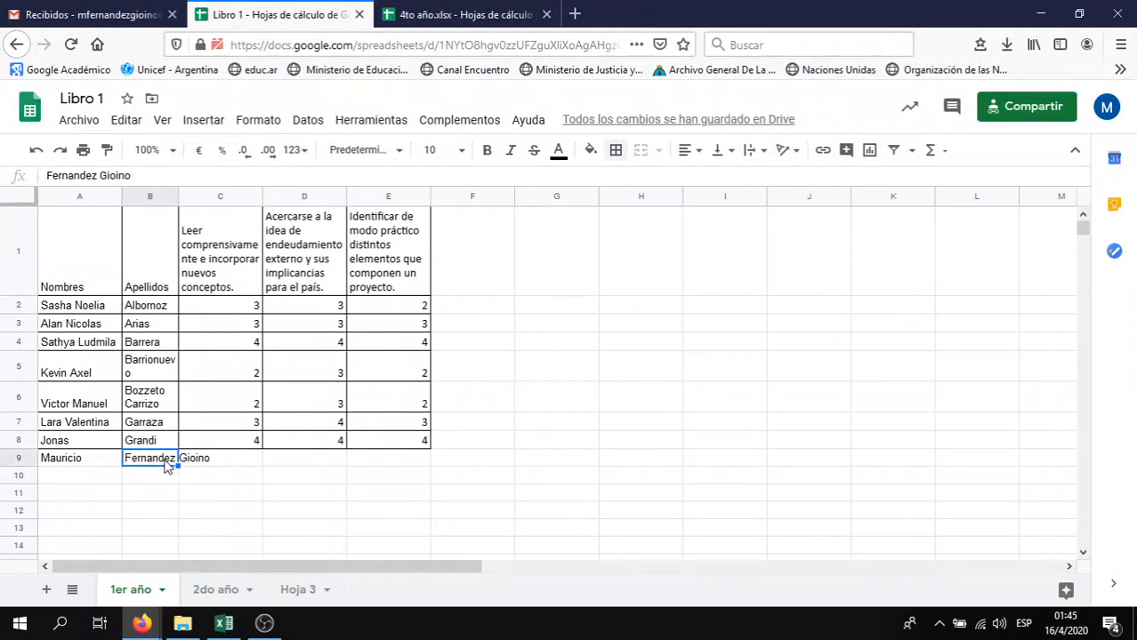
left_click(180, 197)
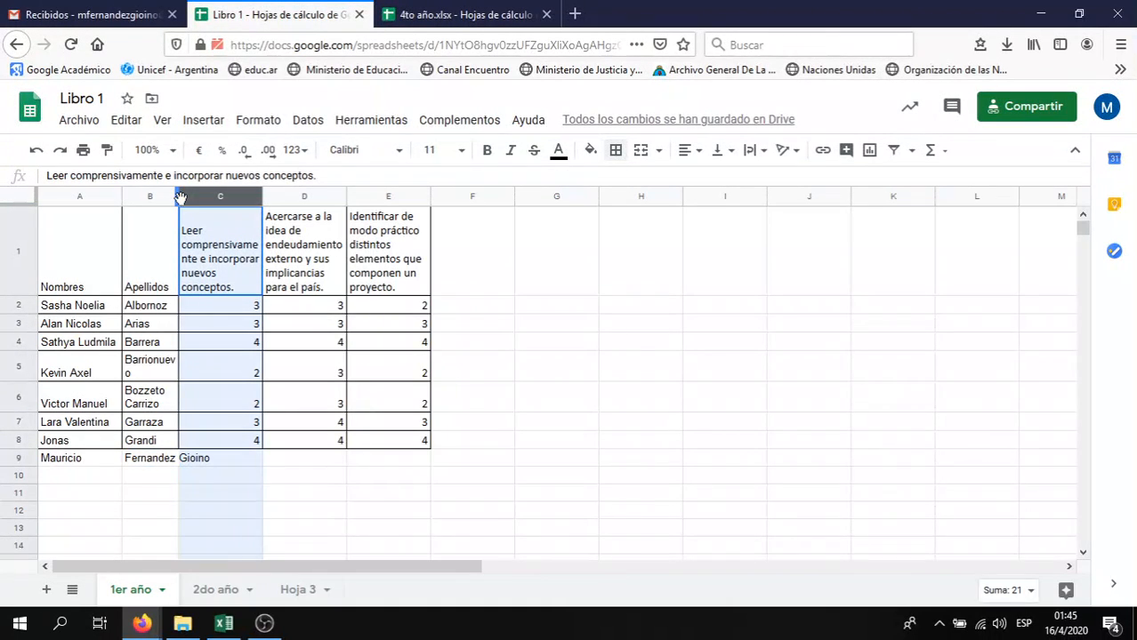
left_click_drag(175, 197, 217, 196)
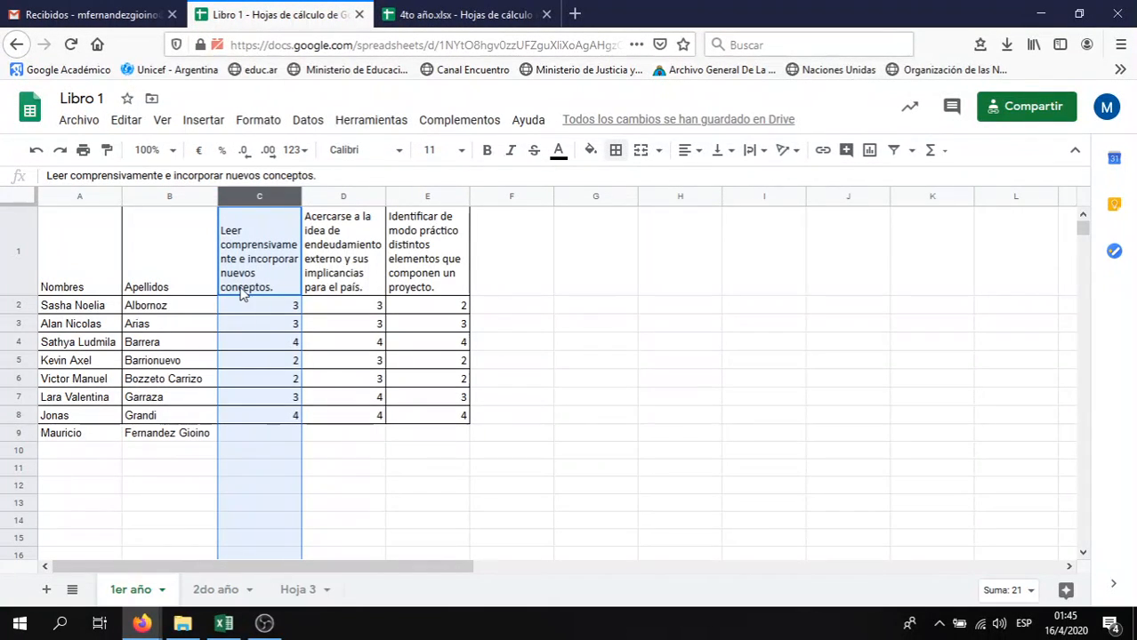
Set text wrapping for header row 1 to Overflow
left_click(8, 260)
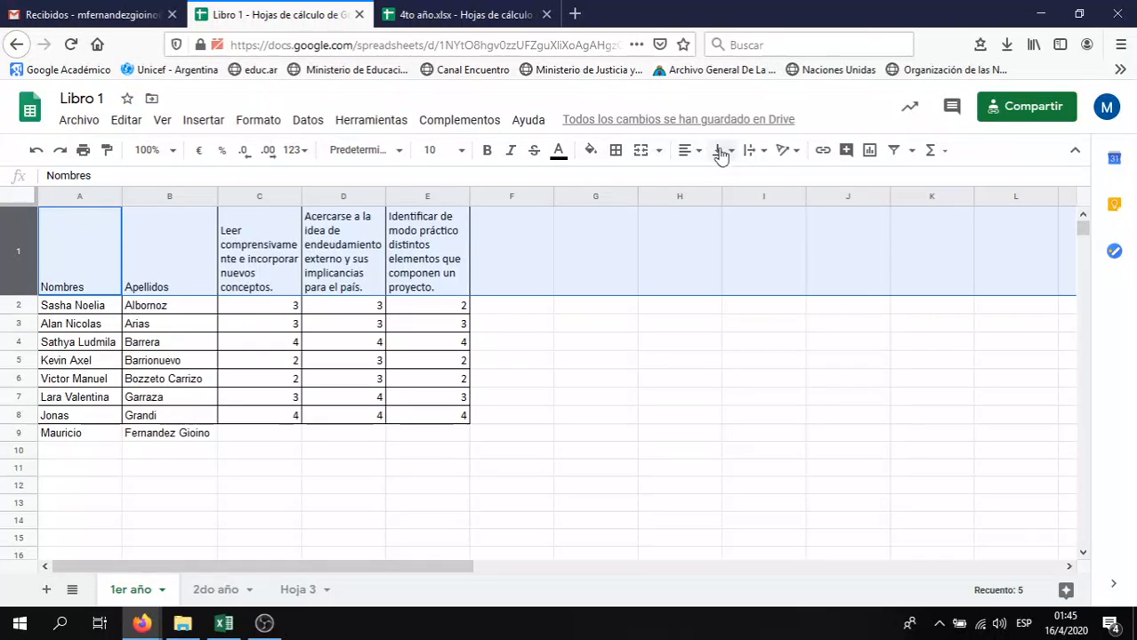
left_click(752, 152)
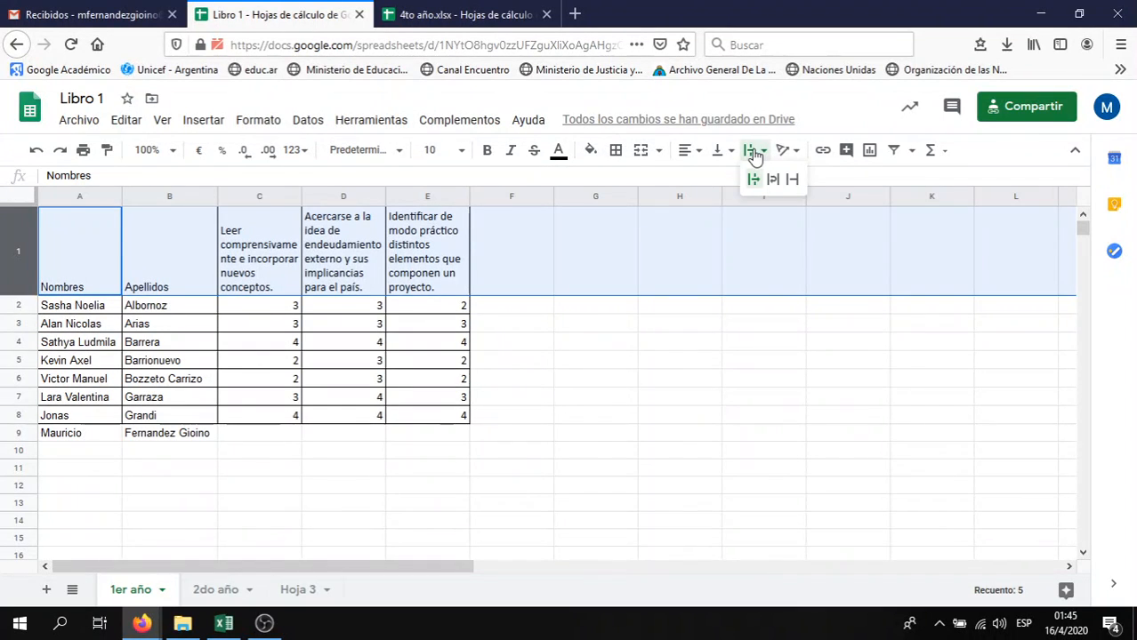
left_click(755, 155)
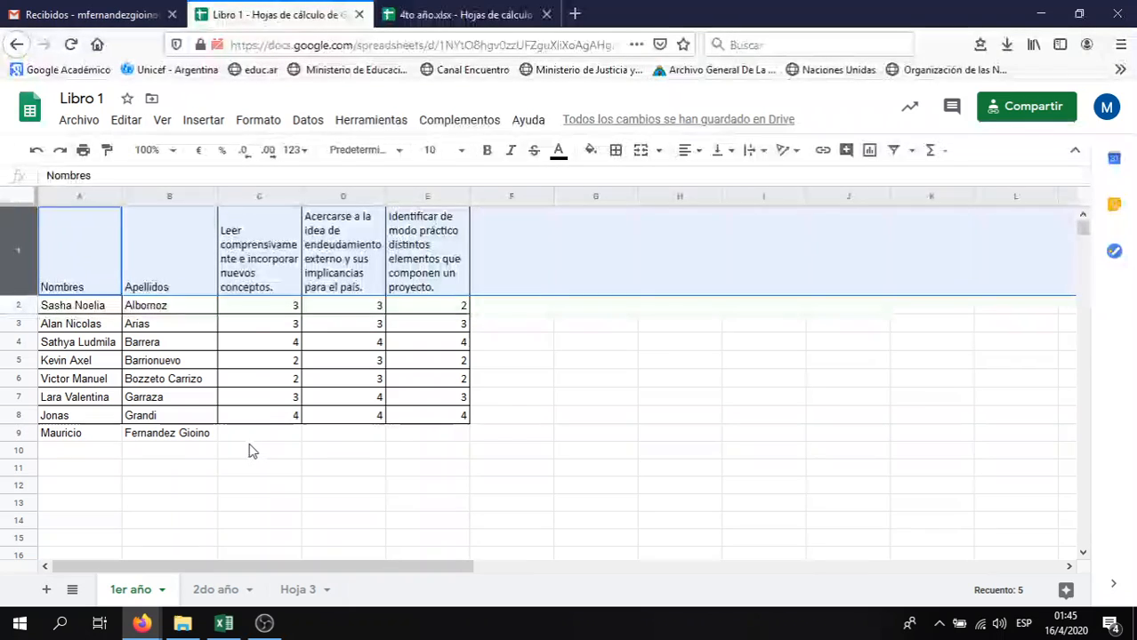
left_click(251, 448)
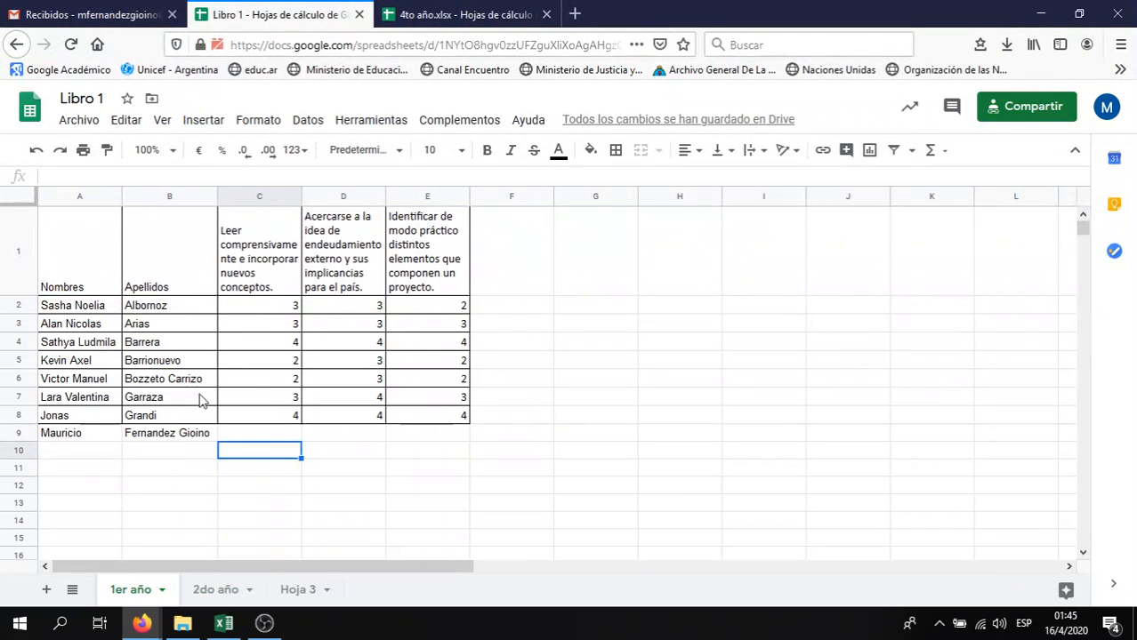
left_click(11, 277)
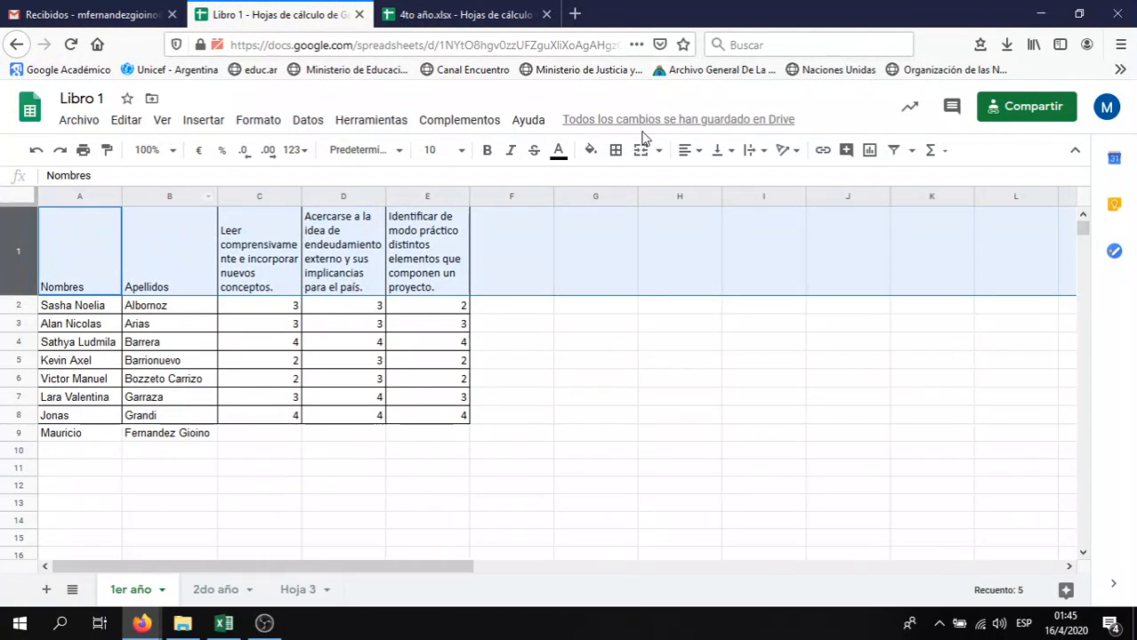
left_click(750, 155)
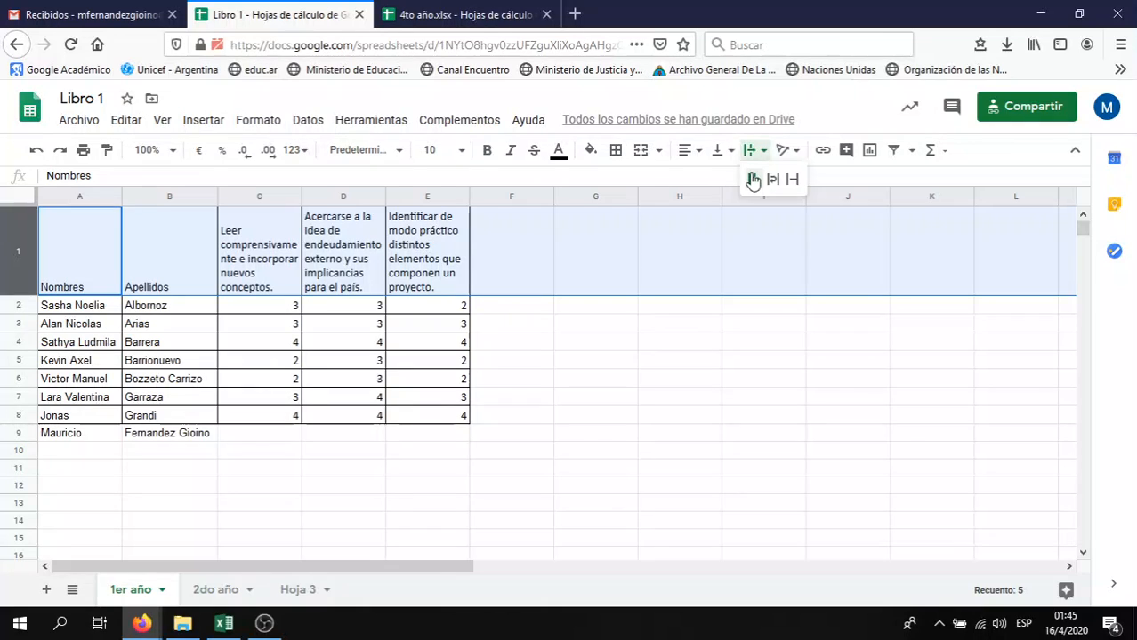
left_click(752, 177)
left_click(345, 452)
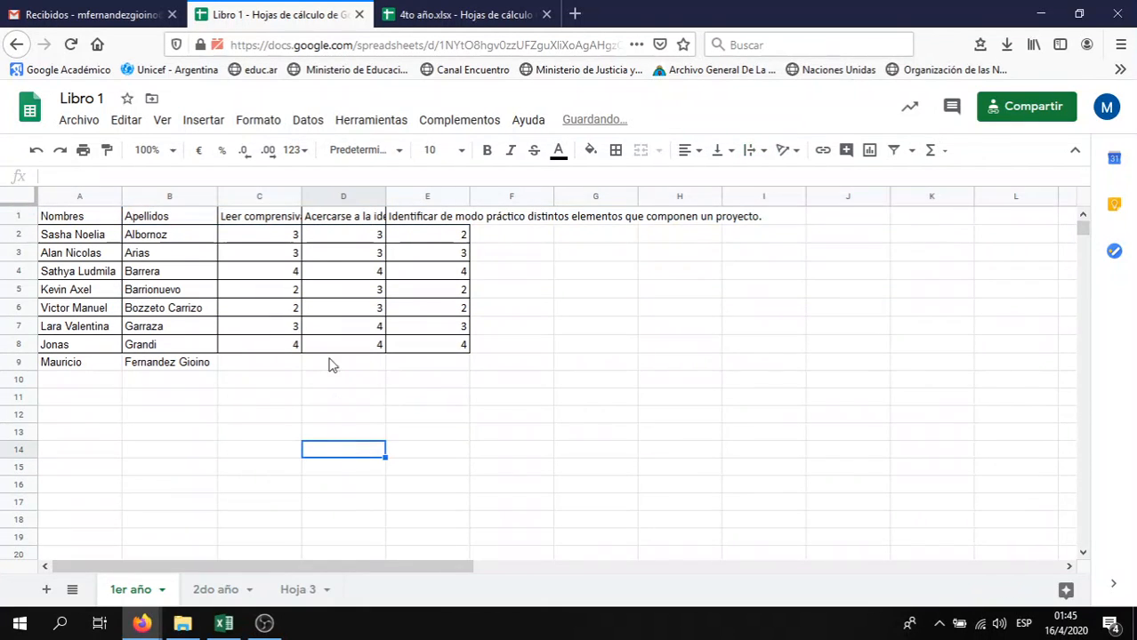
Widen column C, then shrink it back to a slightly wider width
left_click(266, 222)
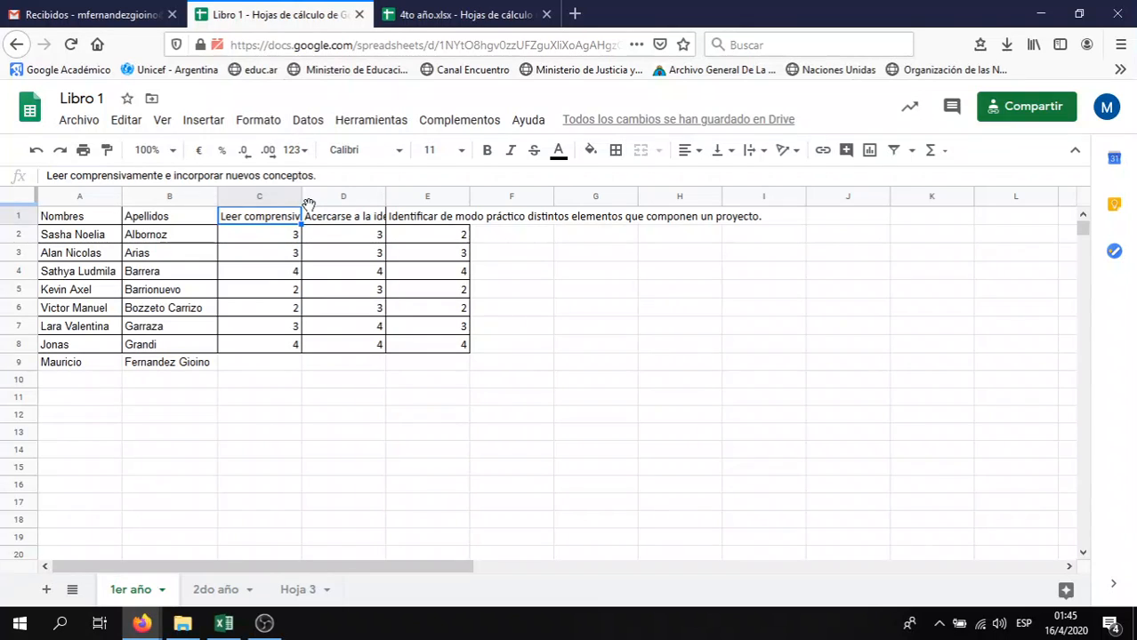
left_click_drag(303, 203, 502, 182)
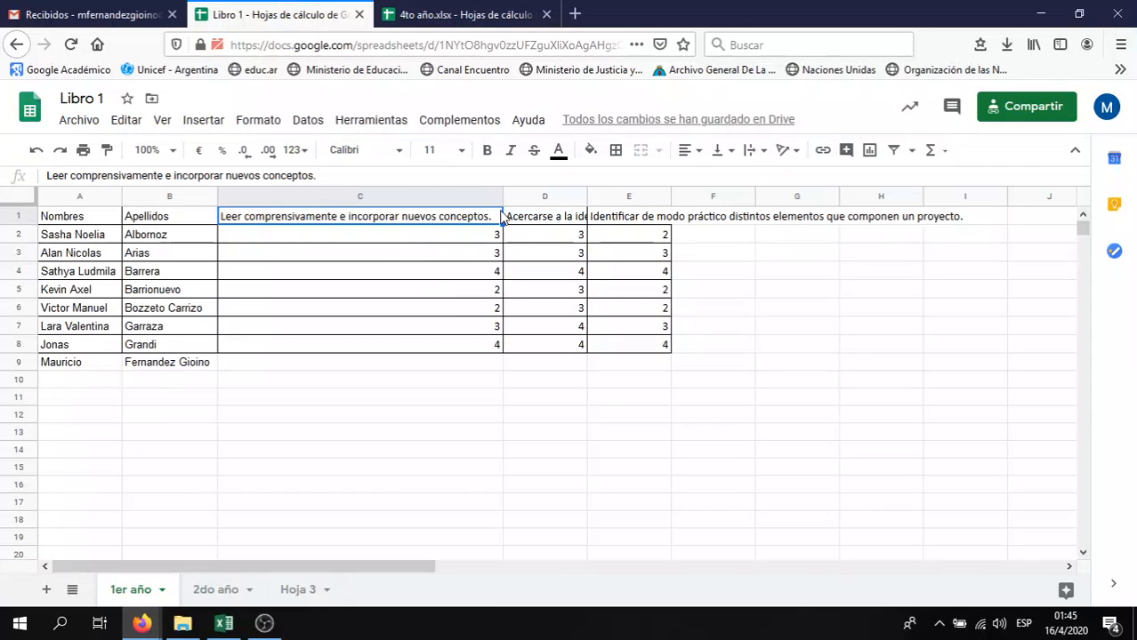
left_click_drag(503, 197, 291, 193)
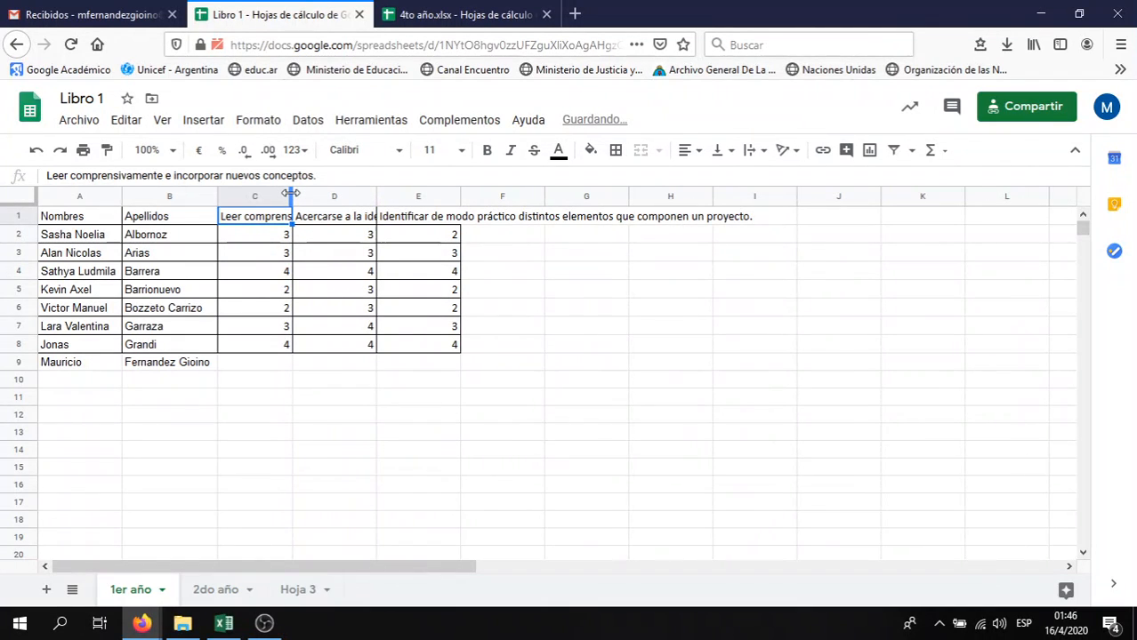
left_click_drag(291, 193, 303, 193)
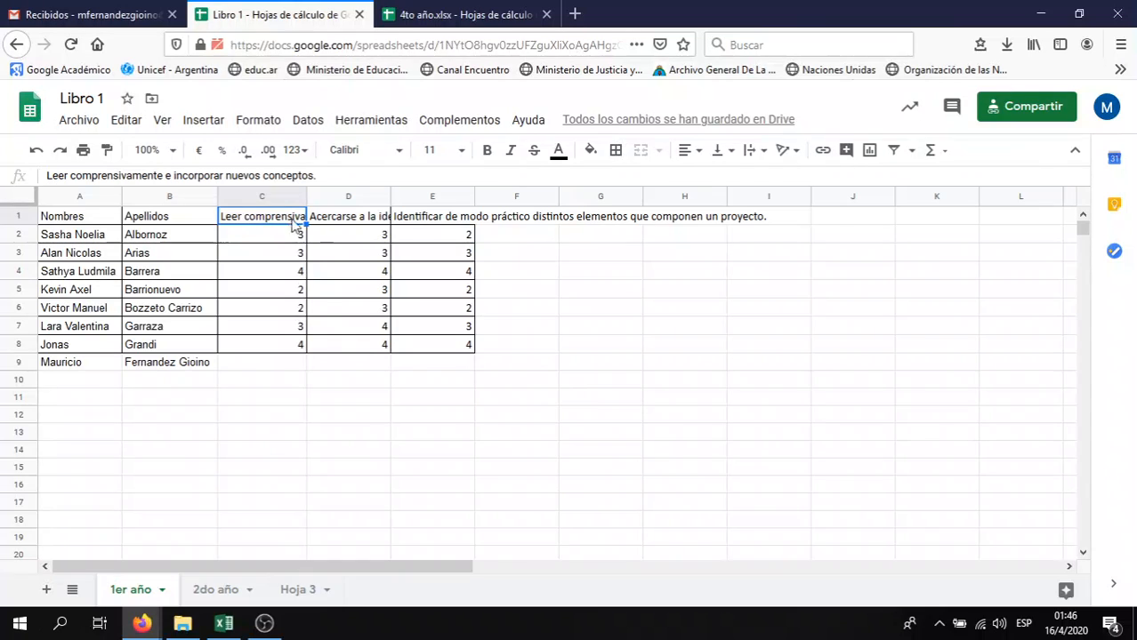
left_click(427, 219)
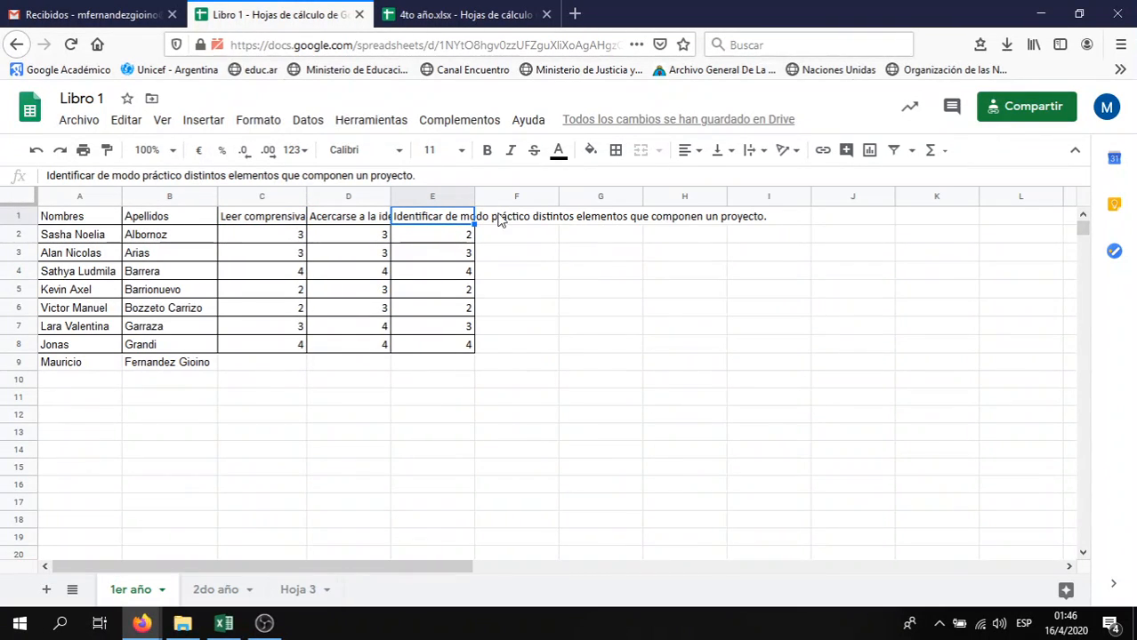
Apply Wrap text wrapping to E1, then D1, then the whole header row 1
left_click(754, 152)
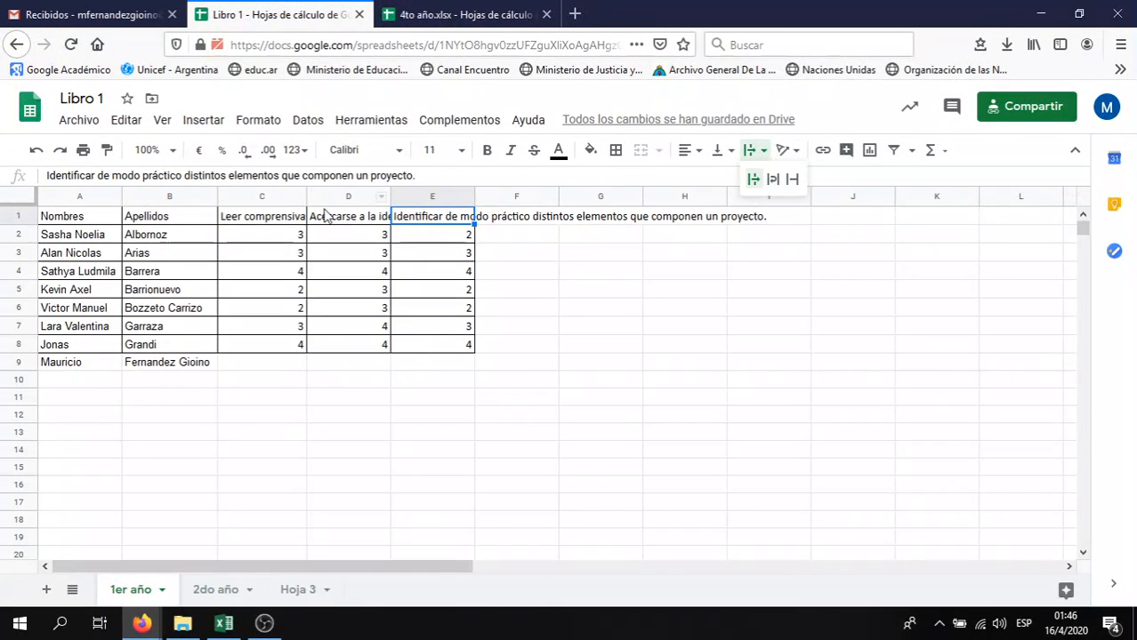
left_click(778, 181)
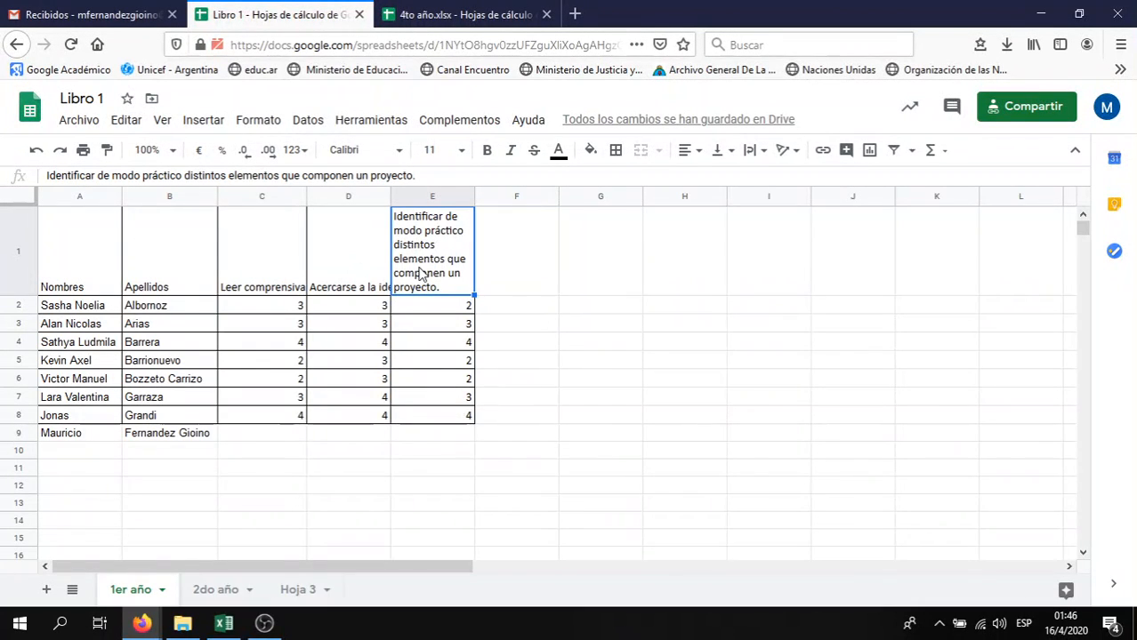
left_click(363, 258)
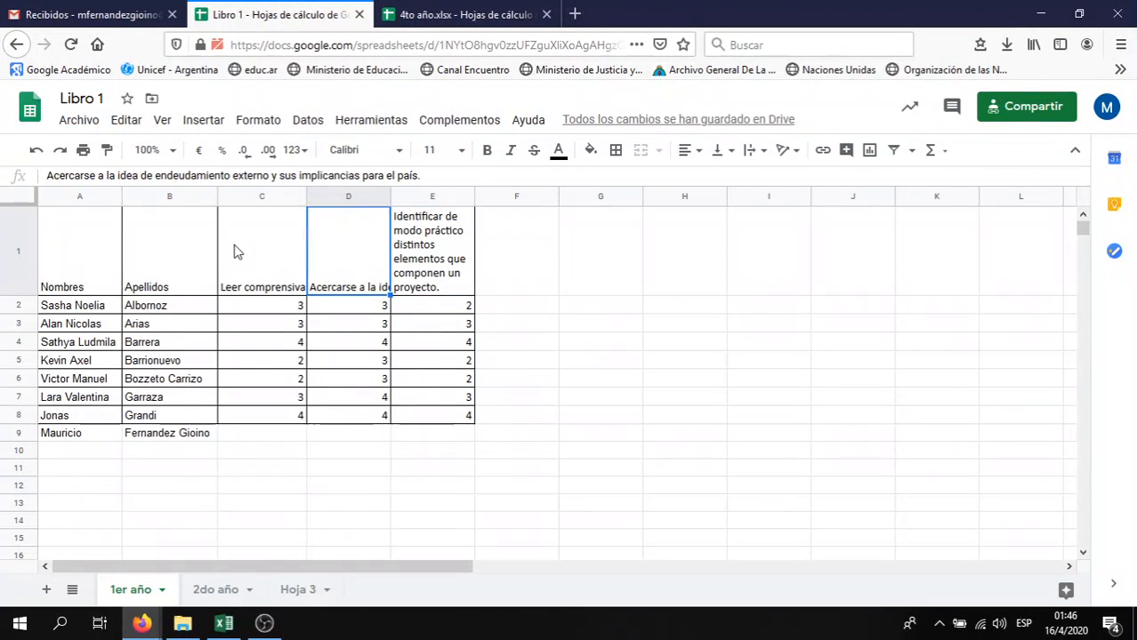
left_click(756, 151)
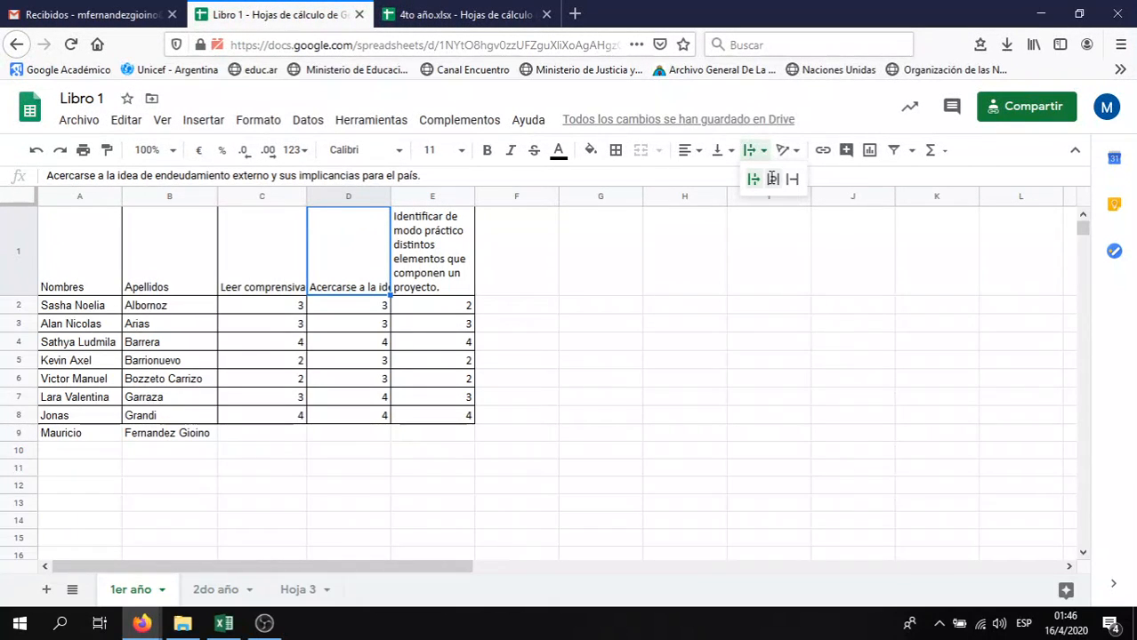
left_click(772, 181)
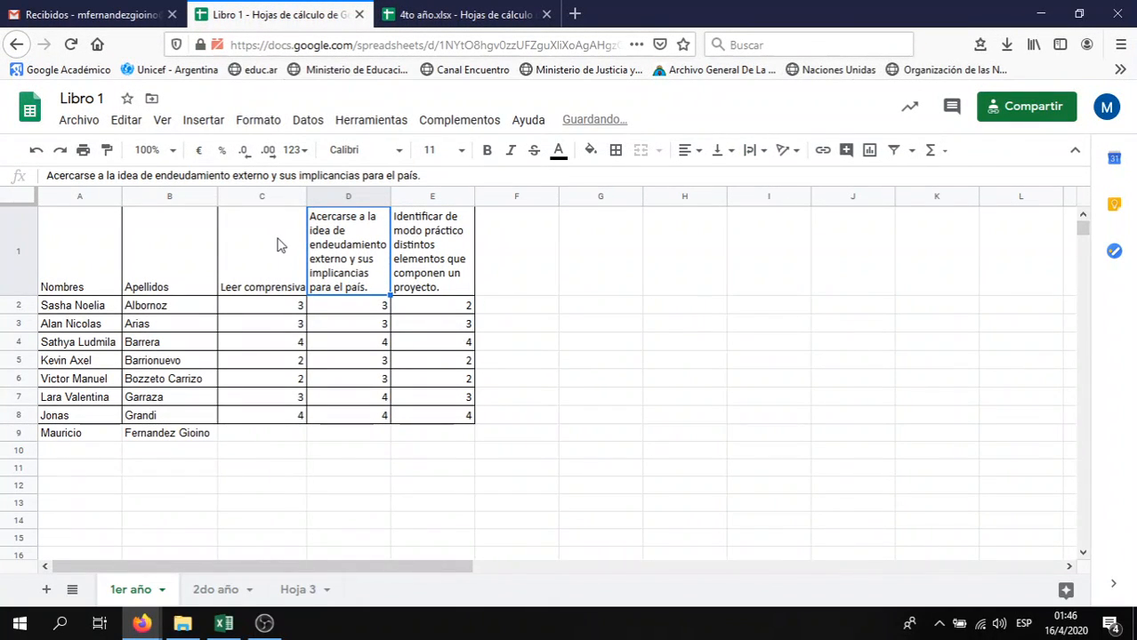
left_click(31, 247)
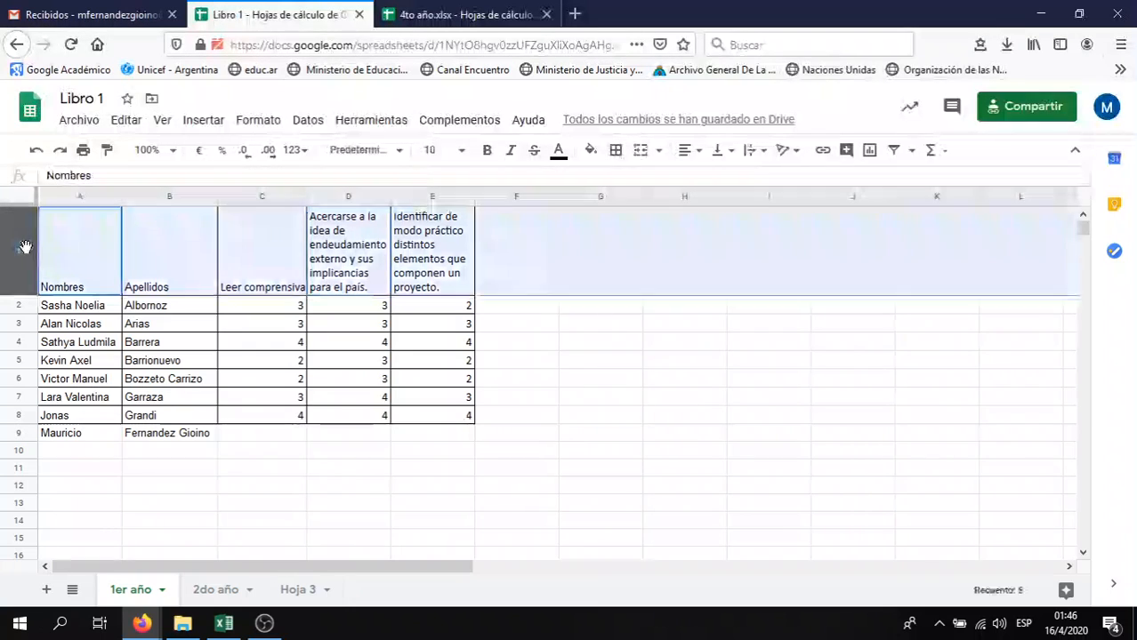
left_click(753, 150)
left_click(773, 181)
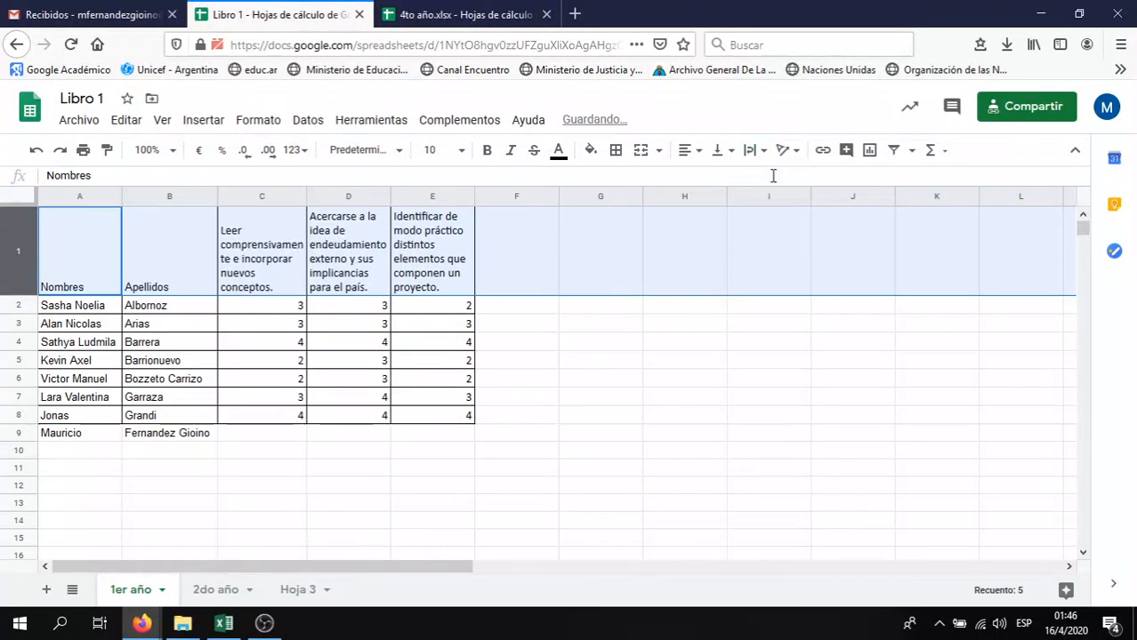
left_click(334, 233)
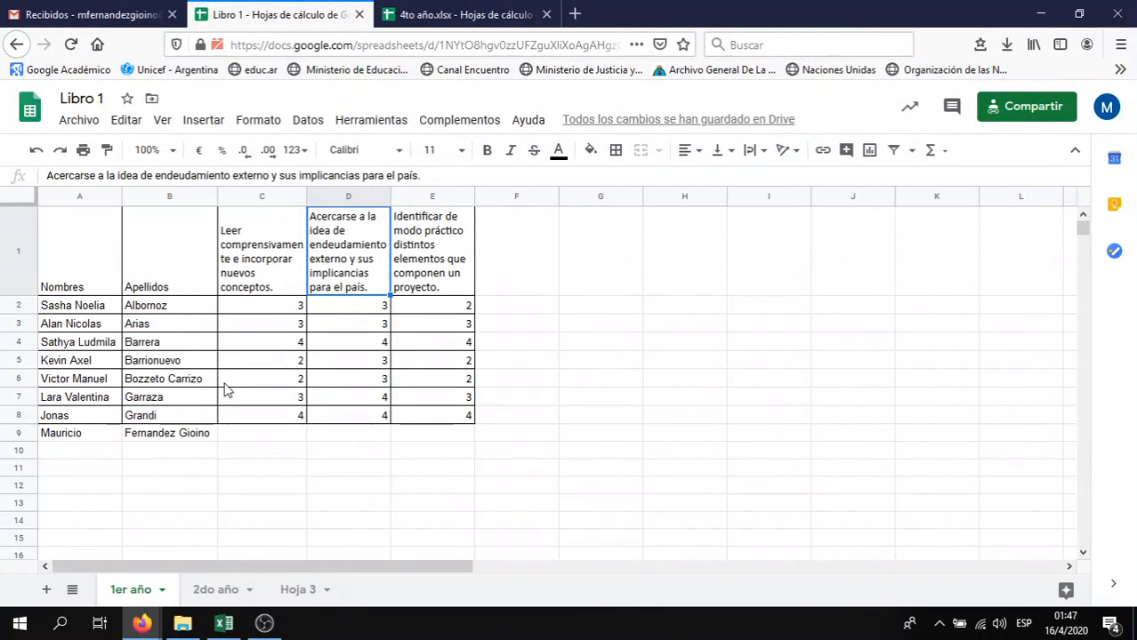
left_click(491, 310)
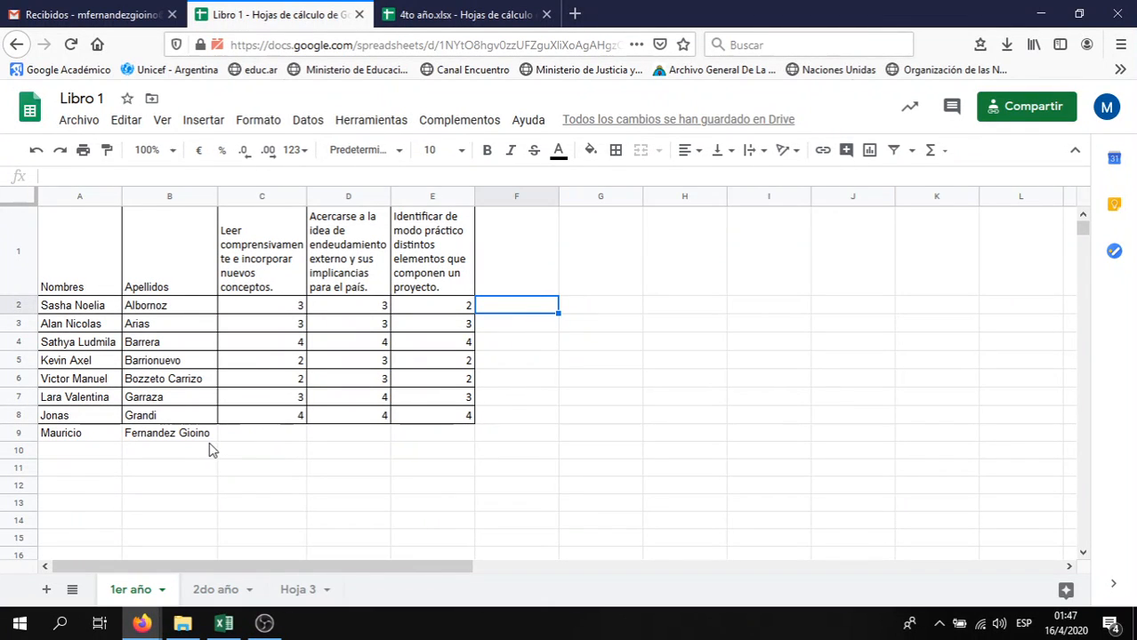
Narrow column B, try and undo wrapping B9, then auto-fit column B to its longest surname
left_click(180, 440)
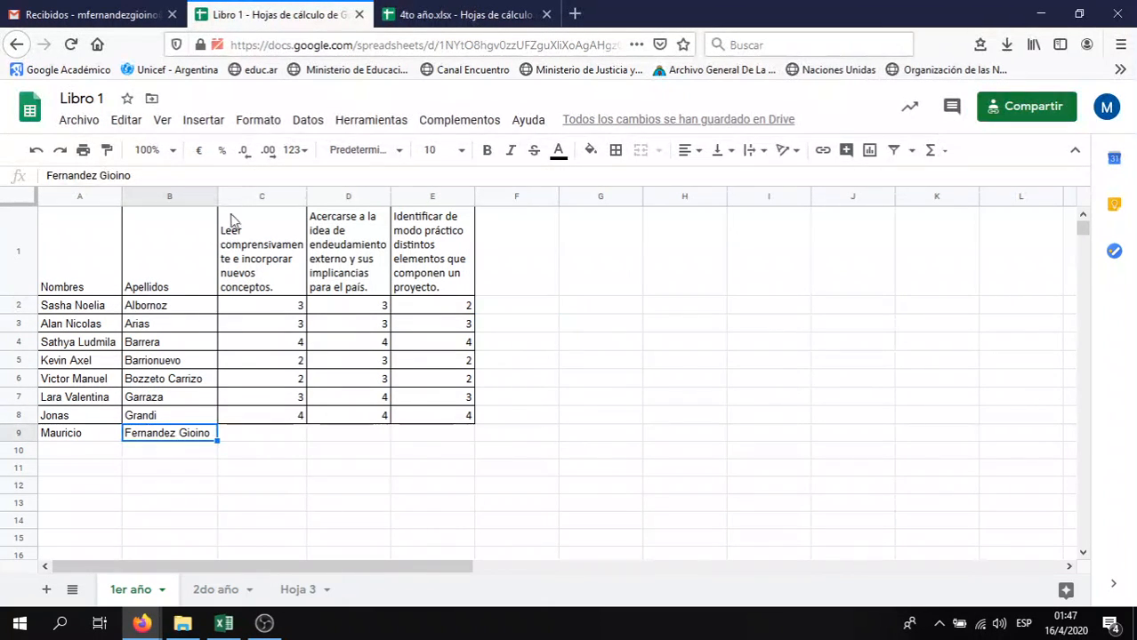
left_click_drag(218, 198, 173, 197)
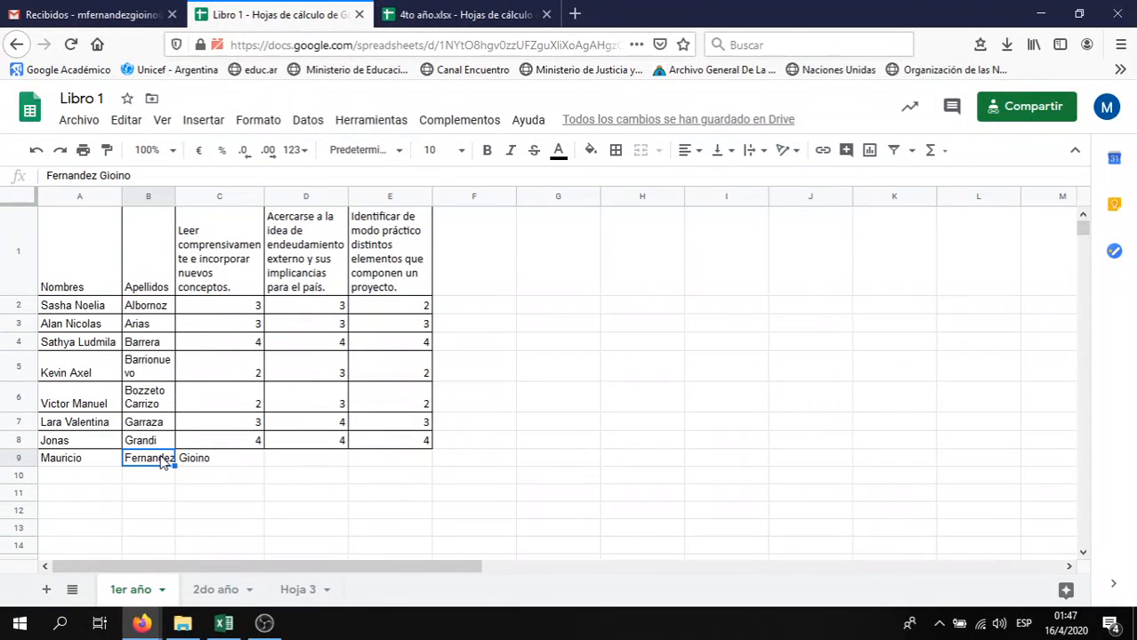
left_click(203, 460)
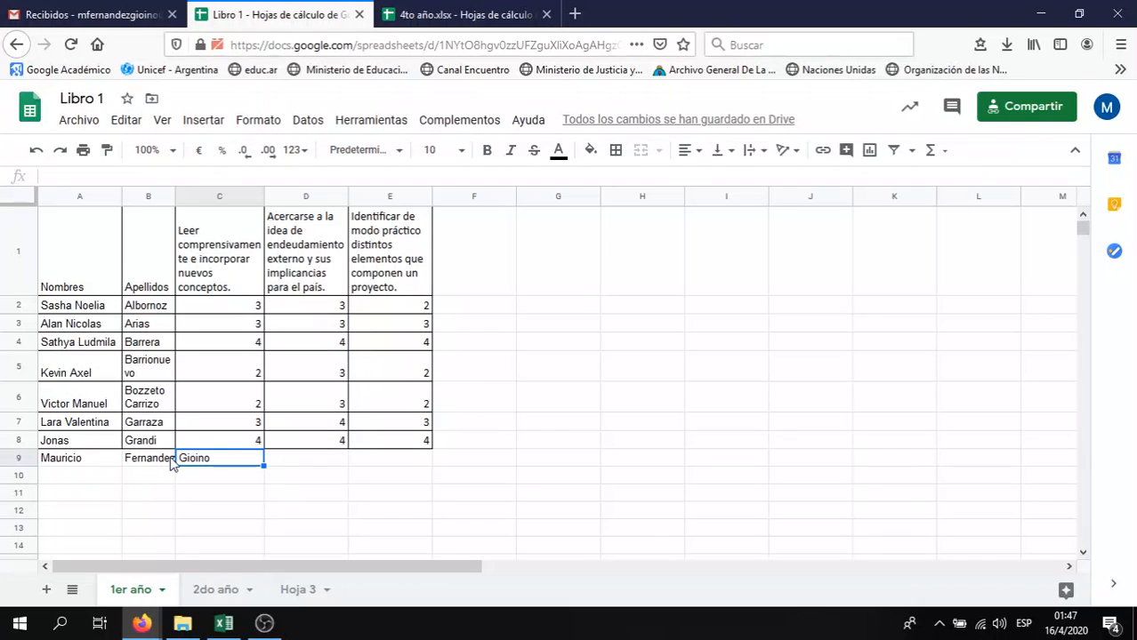
left_click(172, 462)
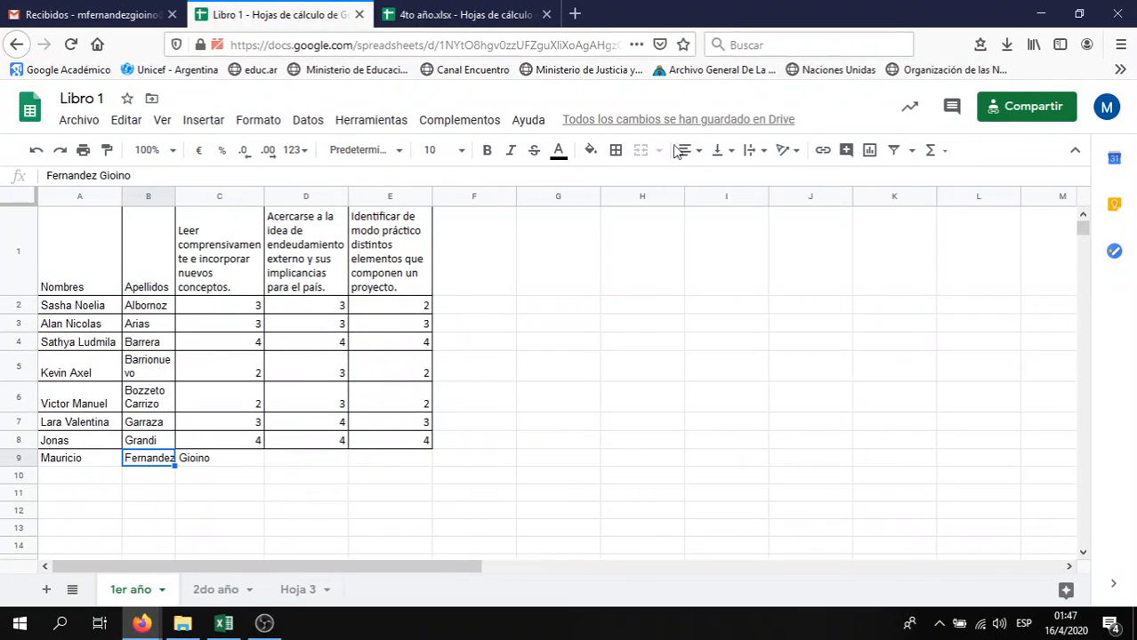
left_click(752, 150)
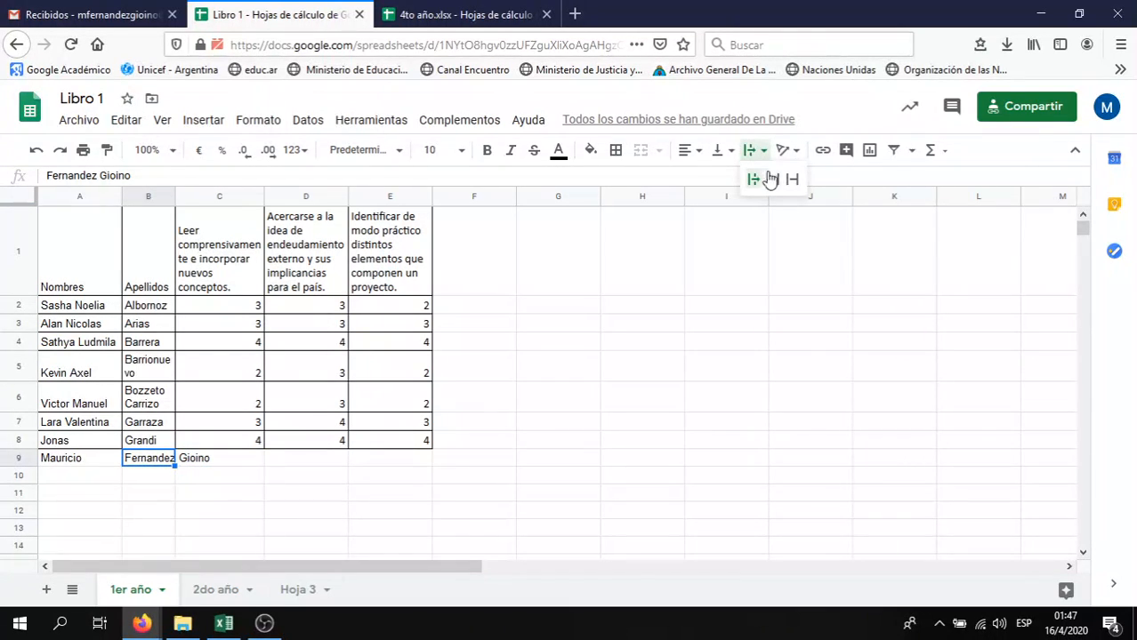
left_click(774, 180)
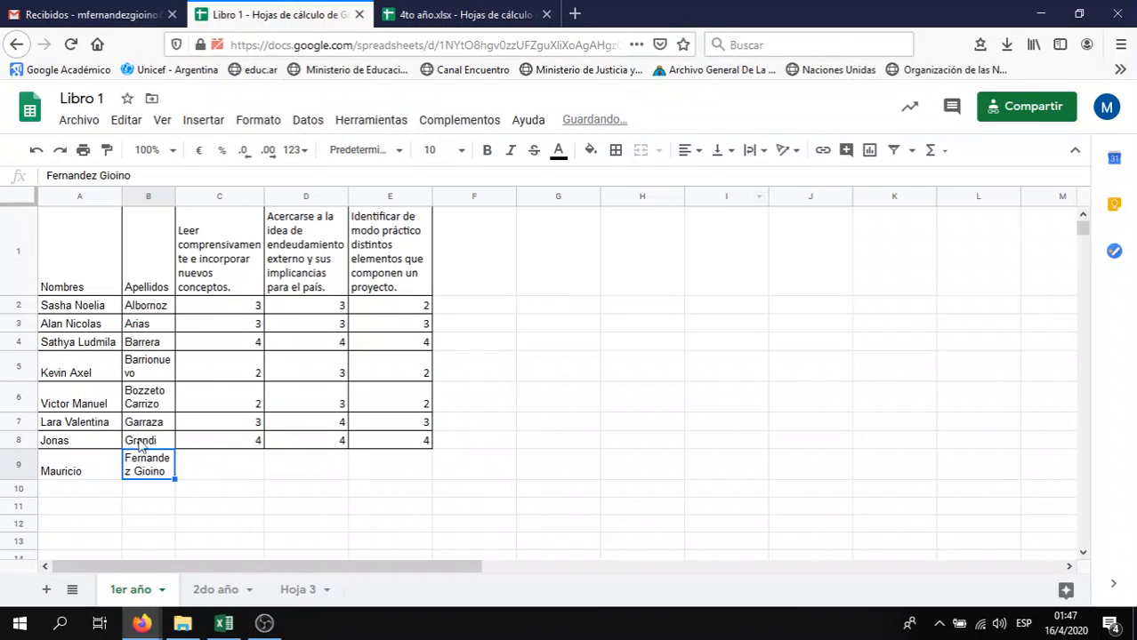
key("ctrl+z")
double_click(173, 203)
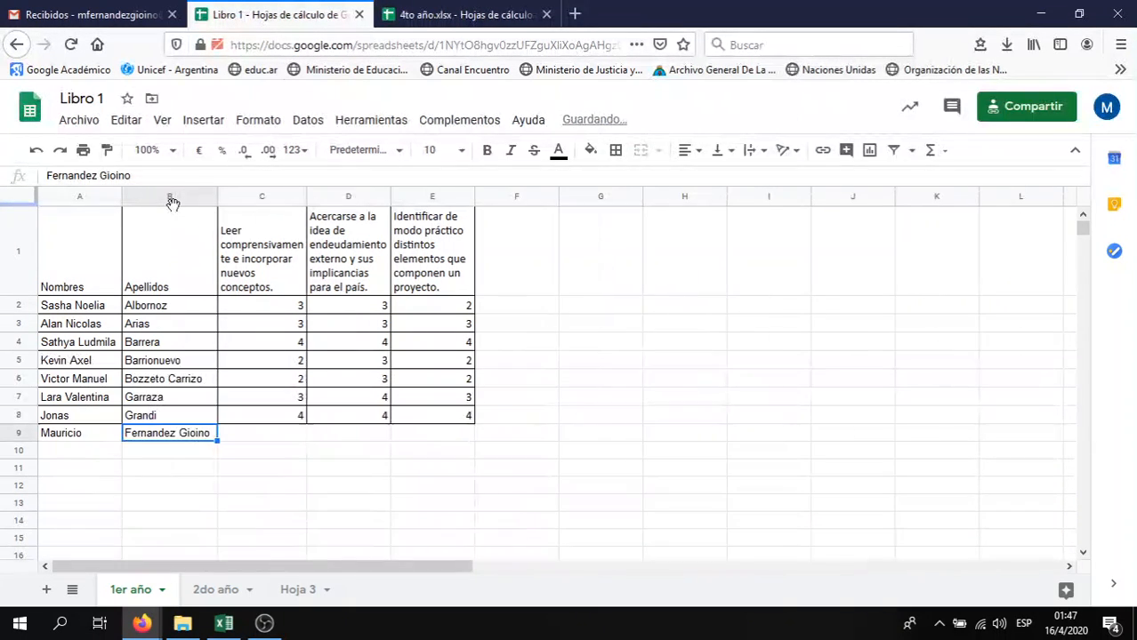
left_click(233, 474)
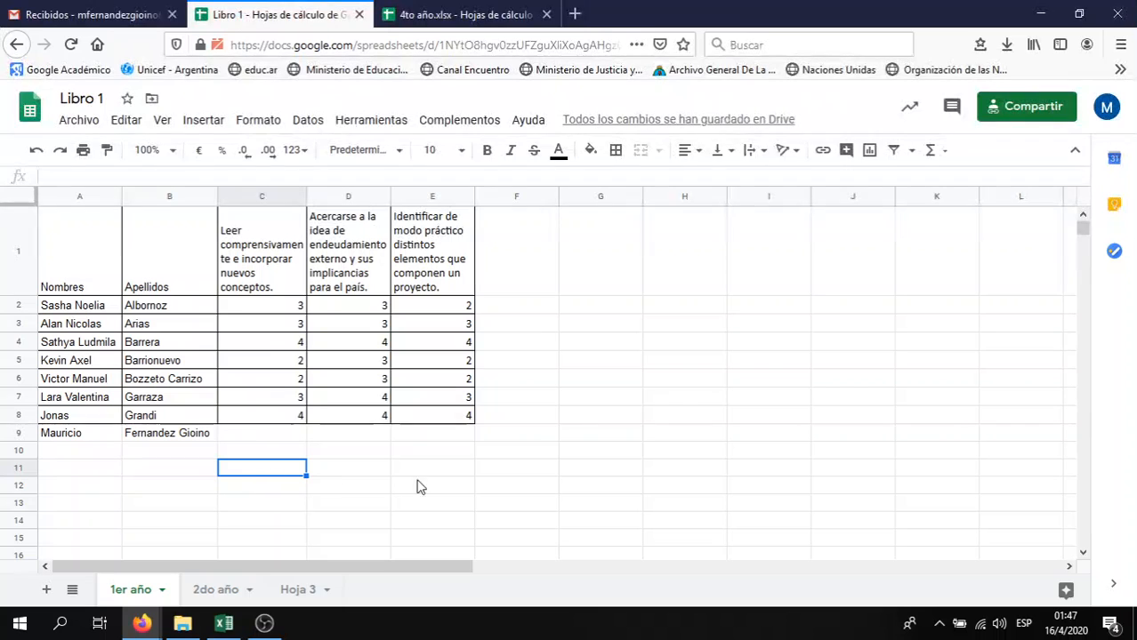
Enter =SUMA(C2:E2) in F2 to total the first student's scores, giving 8
left_click(534, 311)
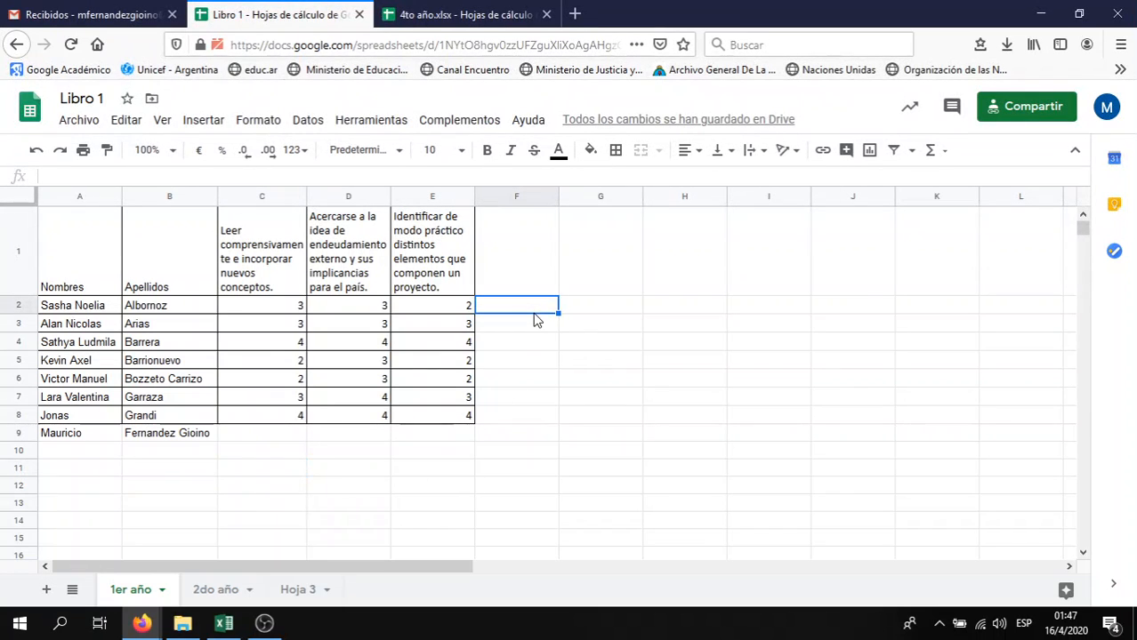
type("=SUMA(")
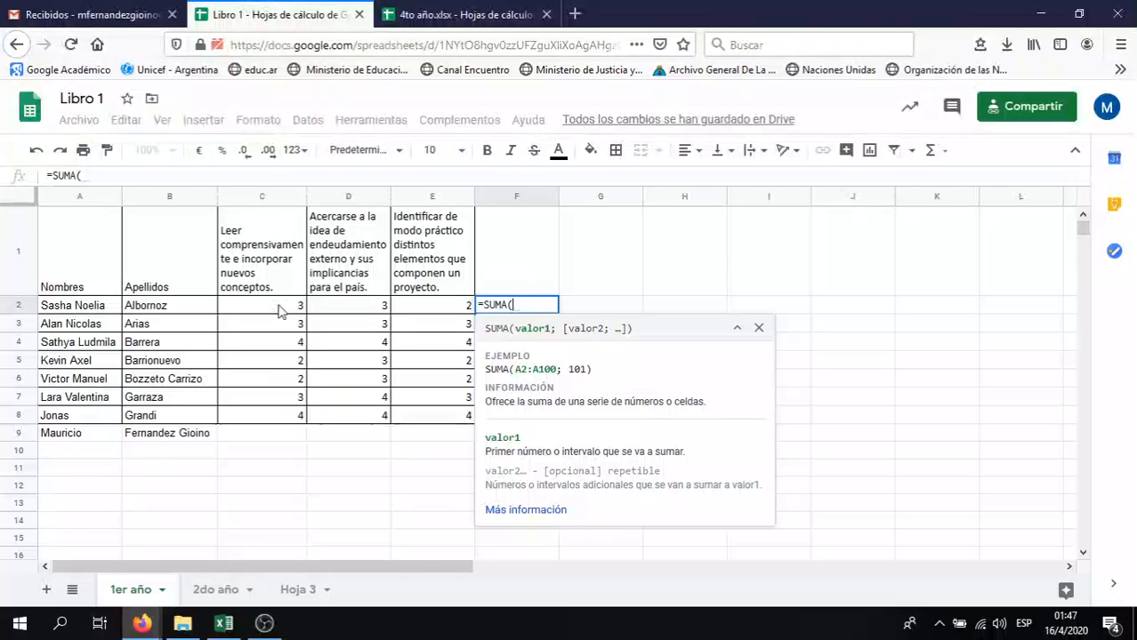
left_click_drag(279, 309, 433, 311)
type(")")
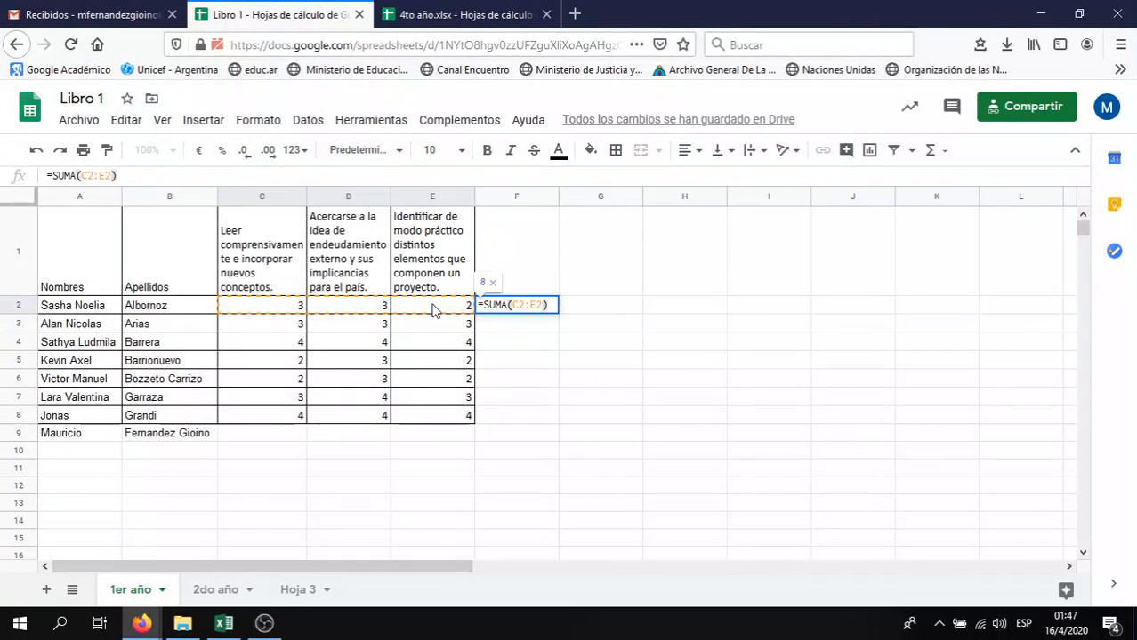
key("Return")
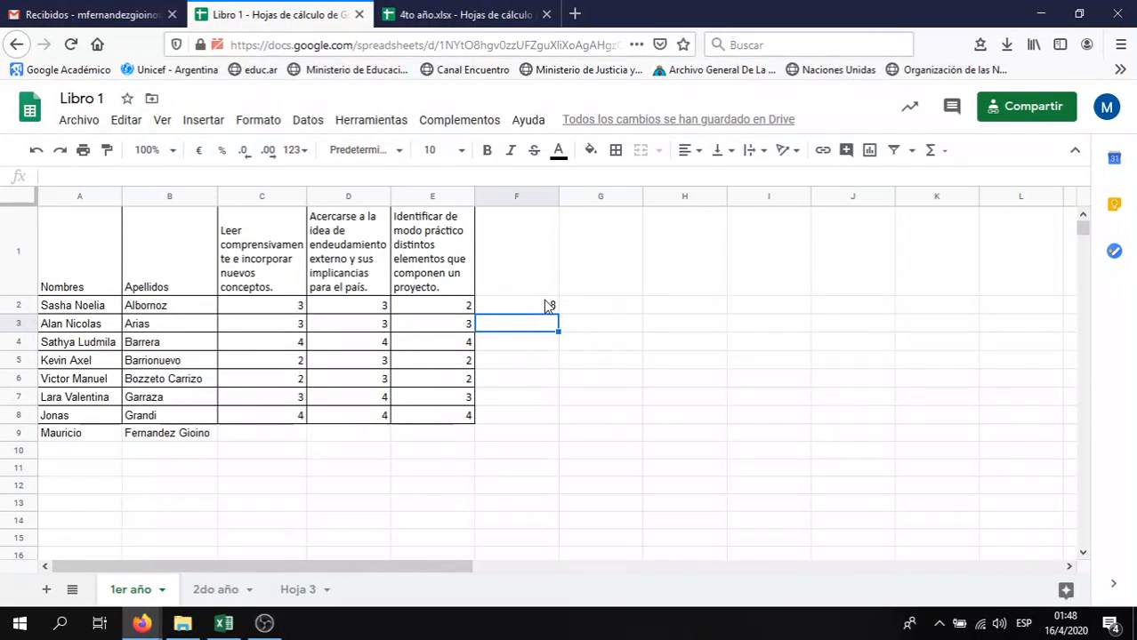
Enter =PROMEDIO(C3:E3) in F3 (giving 3) and paste it into F6, giving 2,333333333
type("=PRO")
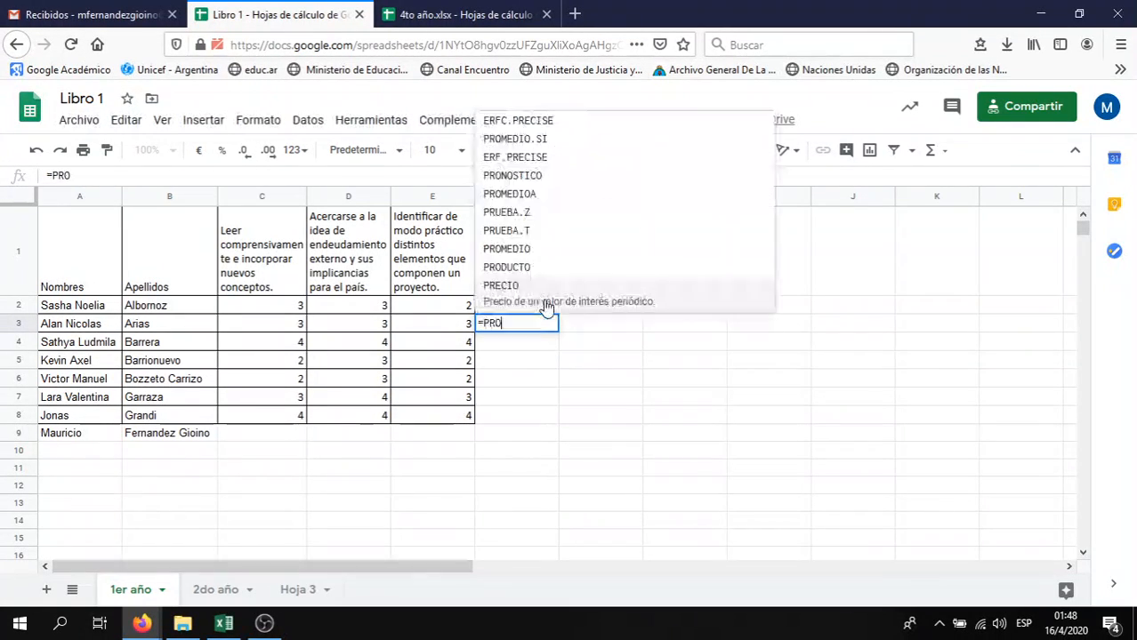
type("MEDIO(")
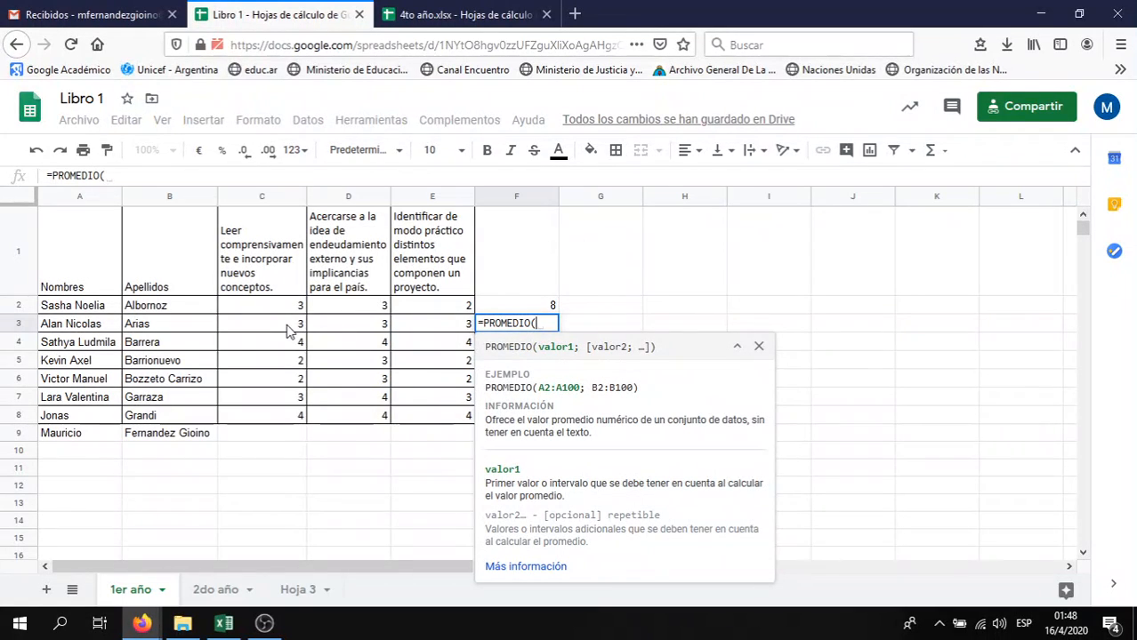
left_click_drag(289, 329, 434, 329)
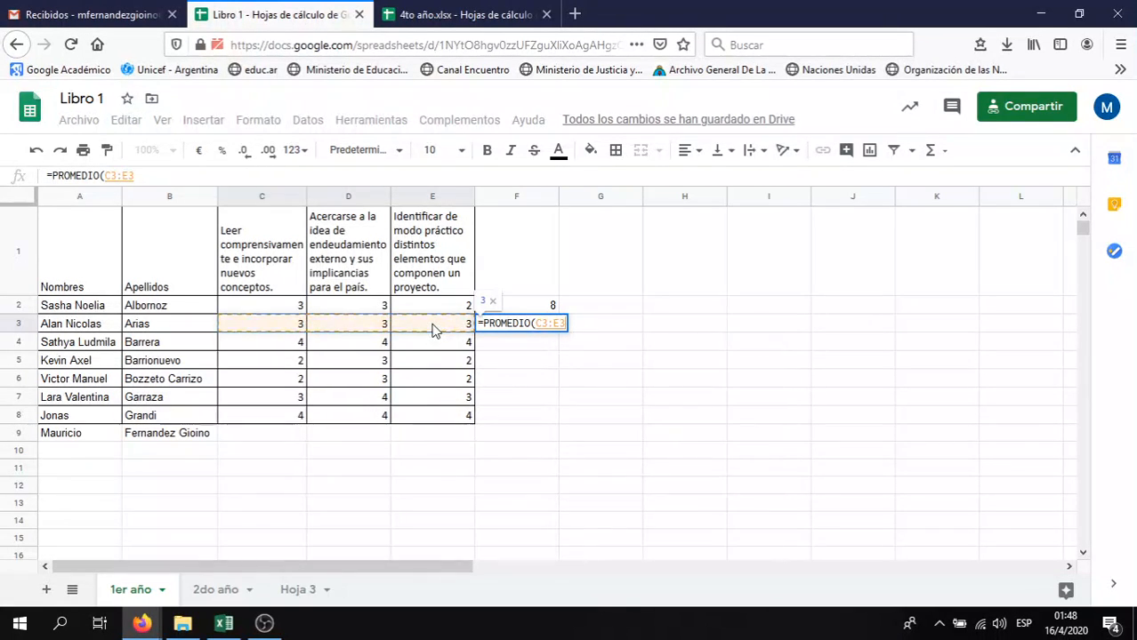
key("Return")
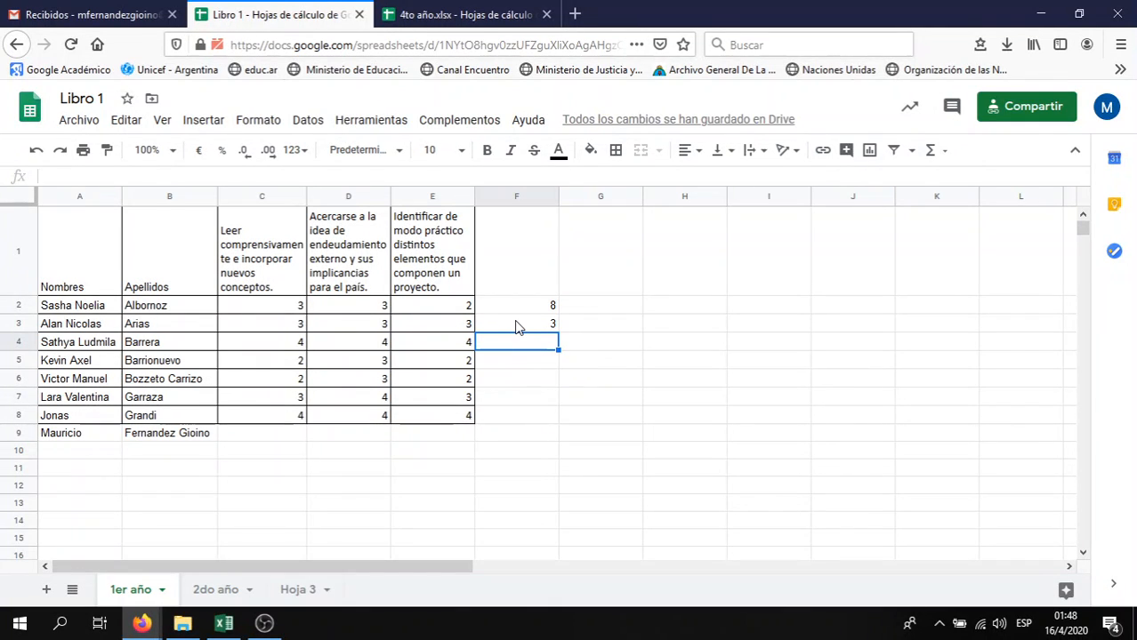
left_click(519, 326)
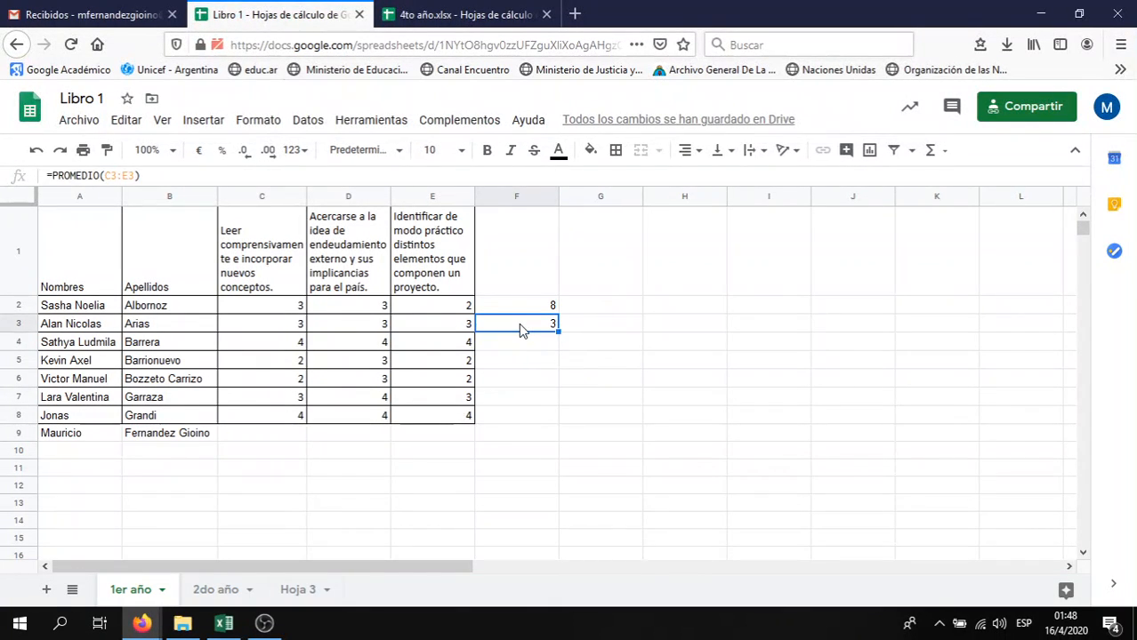
key("ctrl+c")
key("Down")
key("Down")
key("Down")
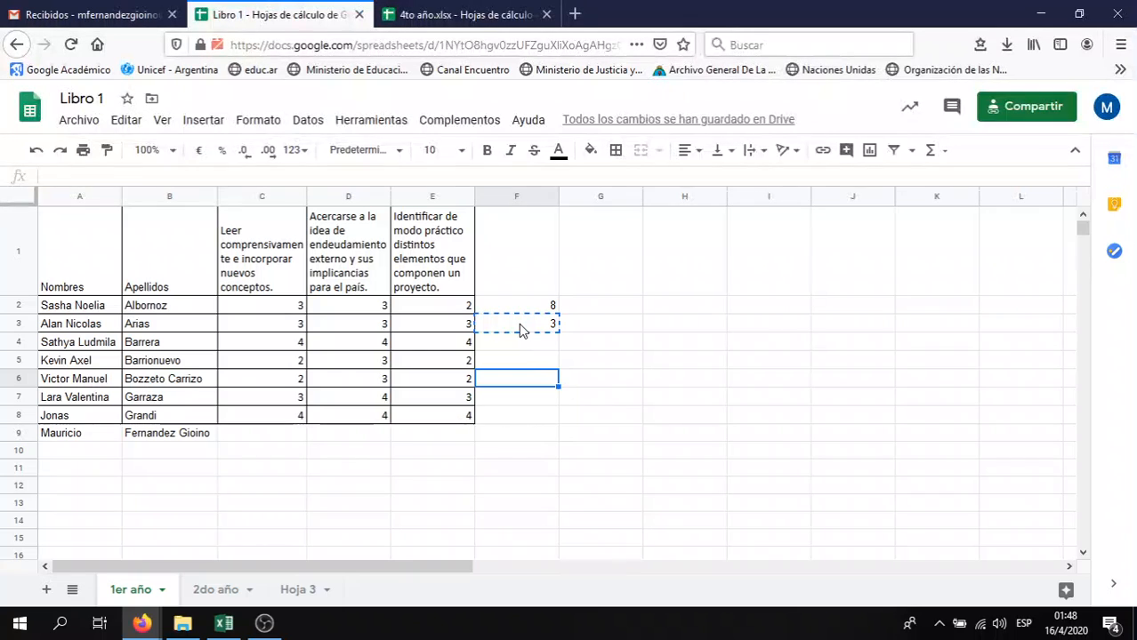
key("ctrl+v")
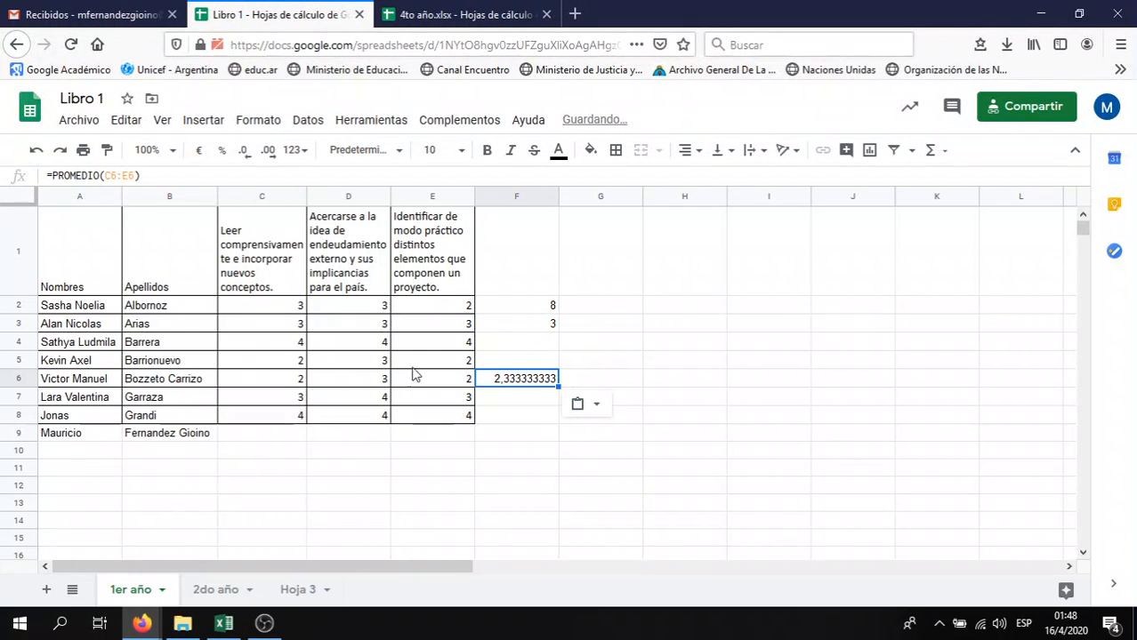
Inspect the average formulas in F3 and F6 to check their cell ranges
left_click(539, 323)
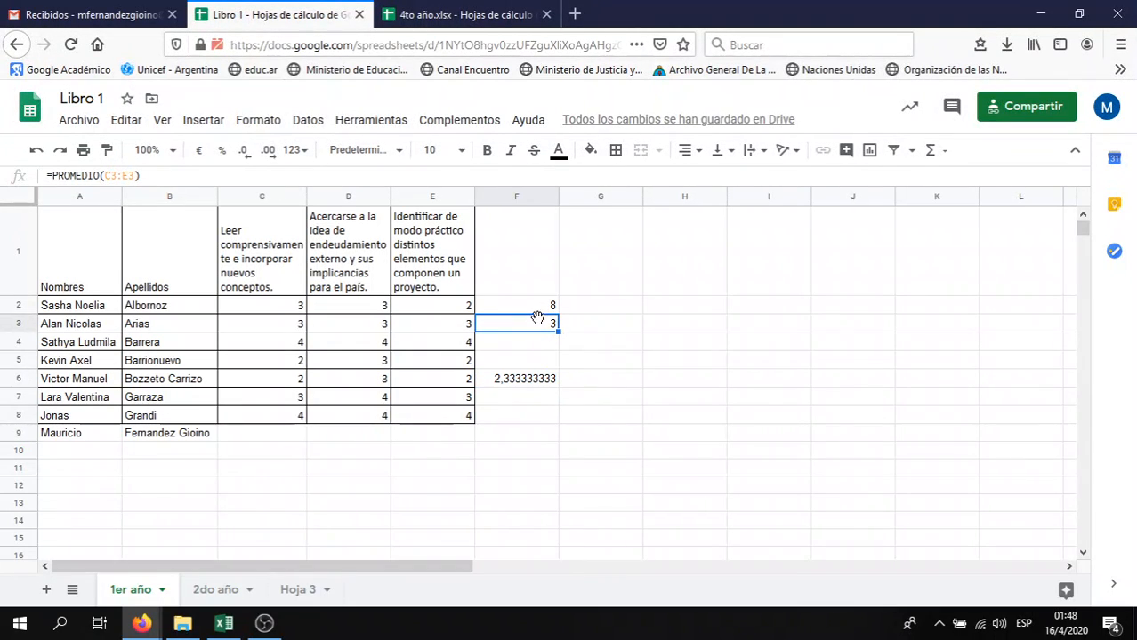
double_click(531, 326)
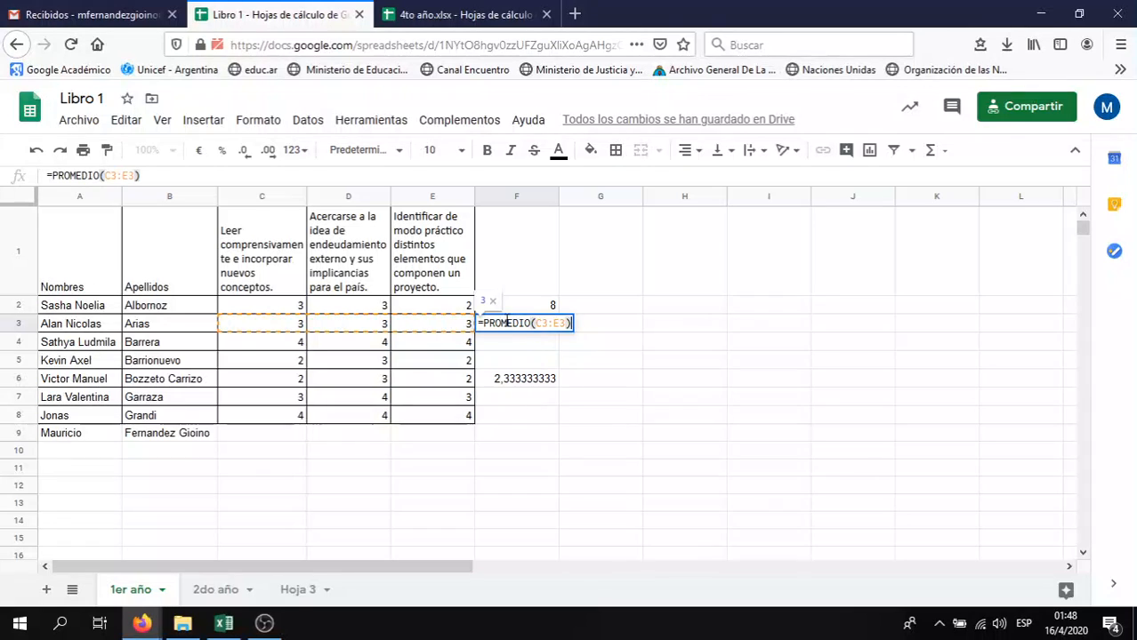
left_click(496, 383)
double_click(497, 380)
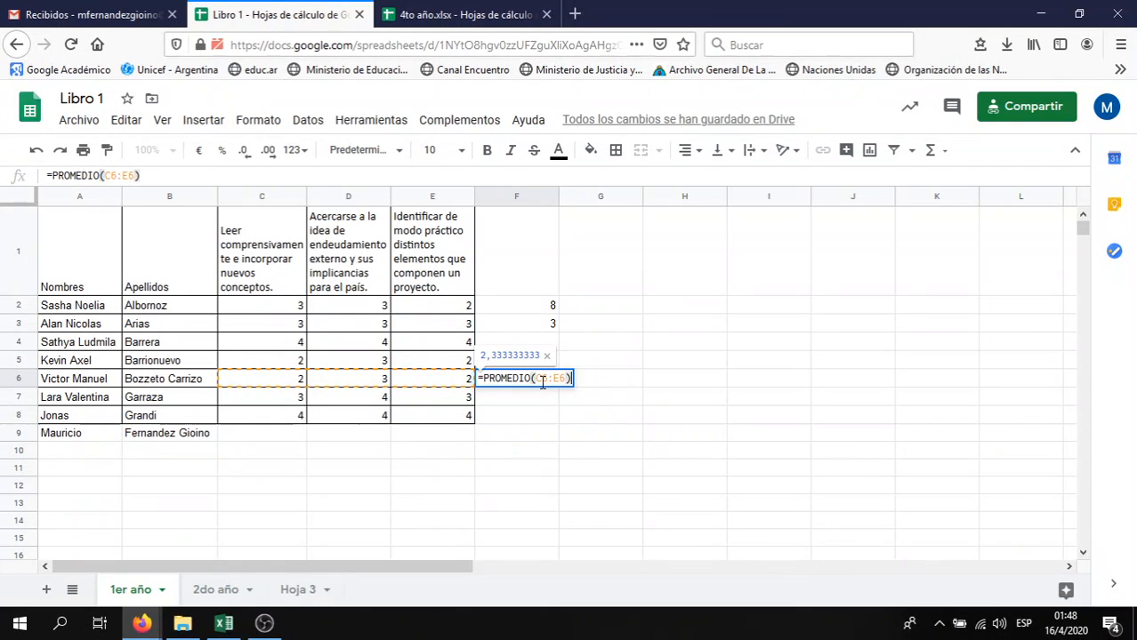
key("Return")
Copy the F3 average into F4, giving =PROMEDIO(C4:E4) with result 4
key("Up")
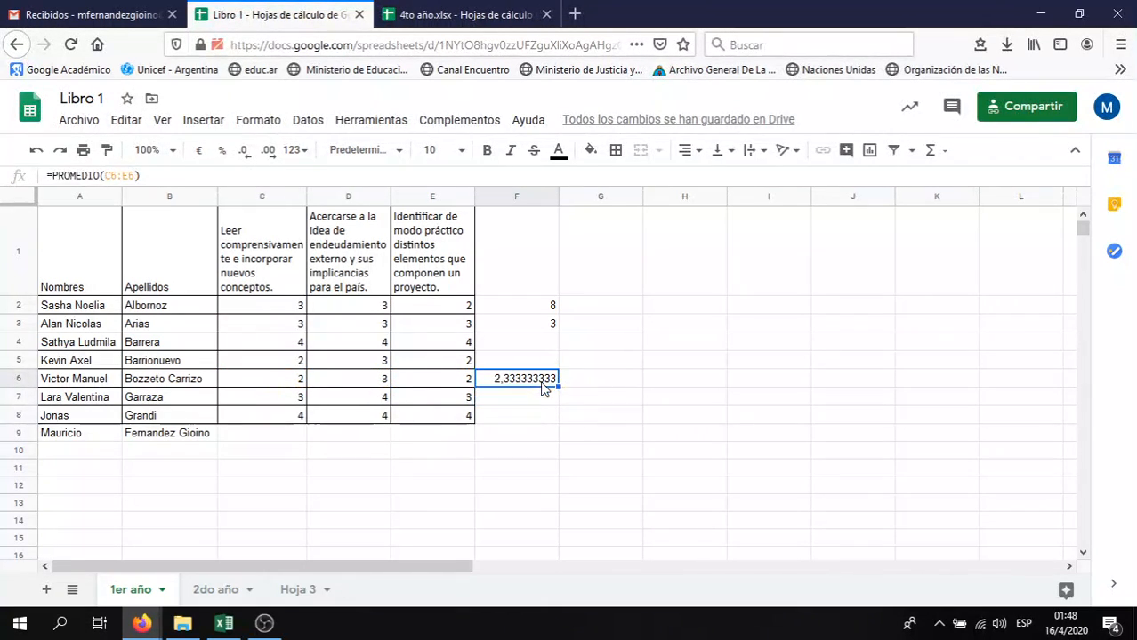
key("Up")
key("Up")
key("Up")
key("Up")
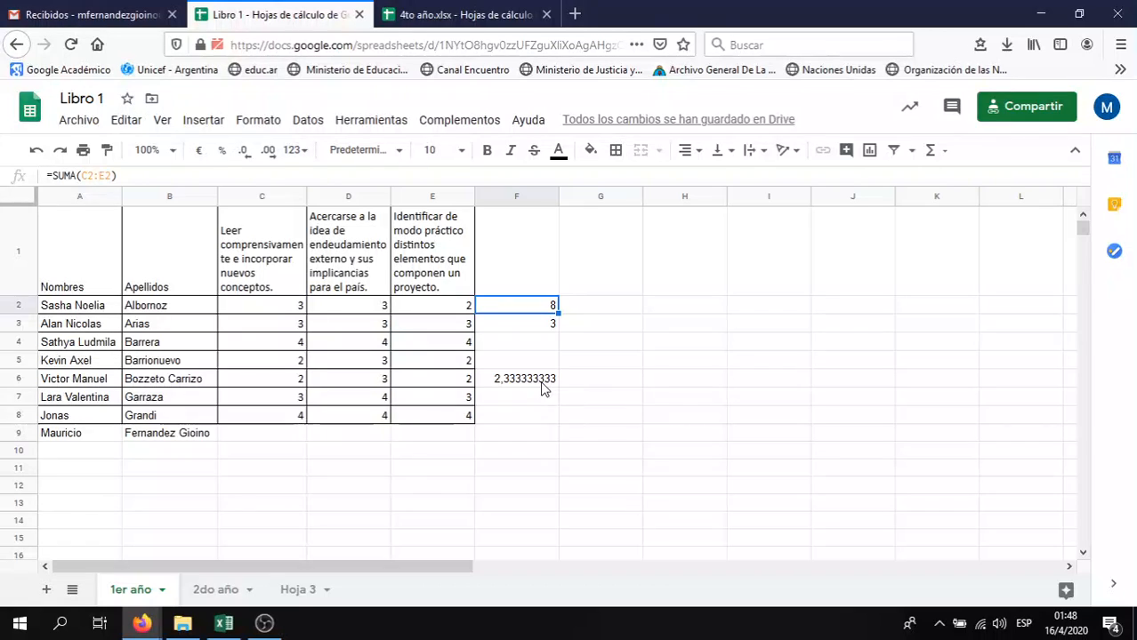
key("Down")
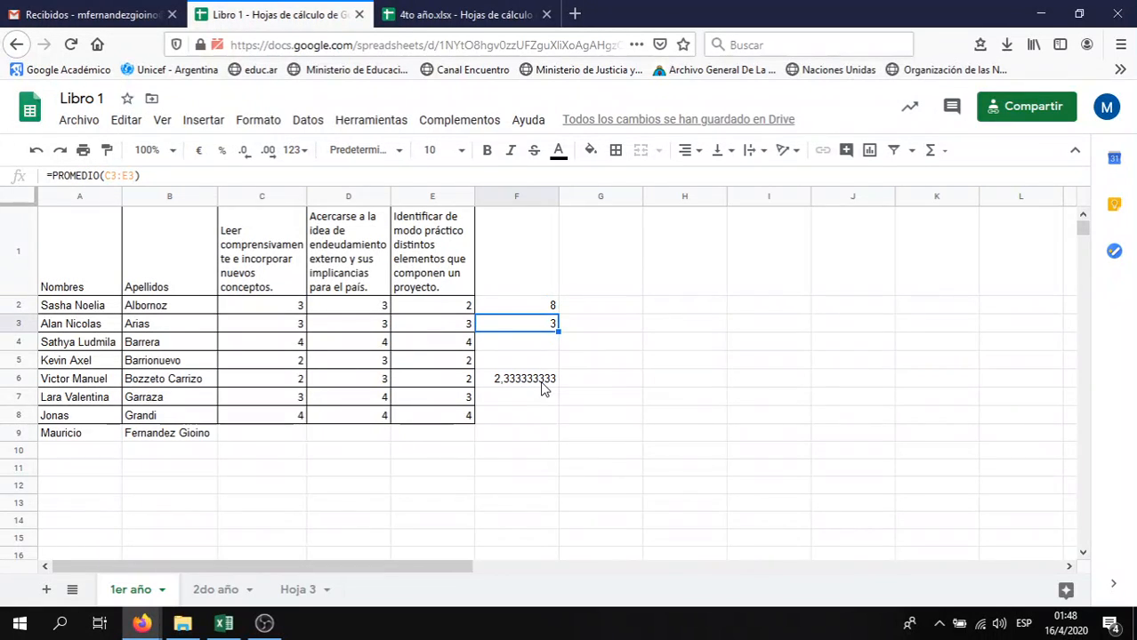
key("ctrl+c")
key("Down")
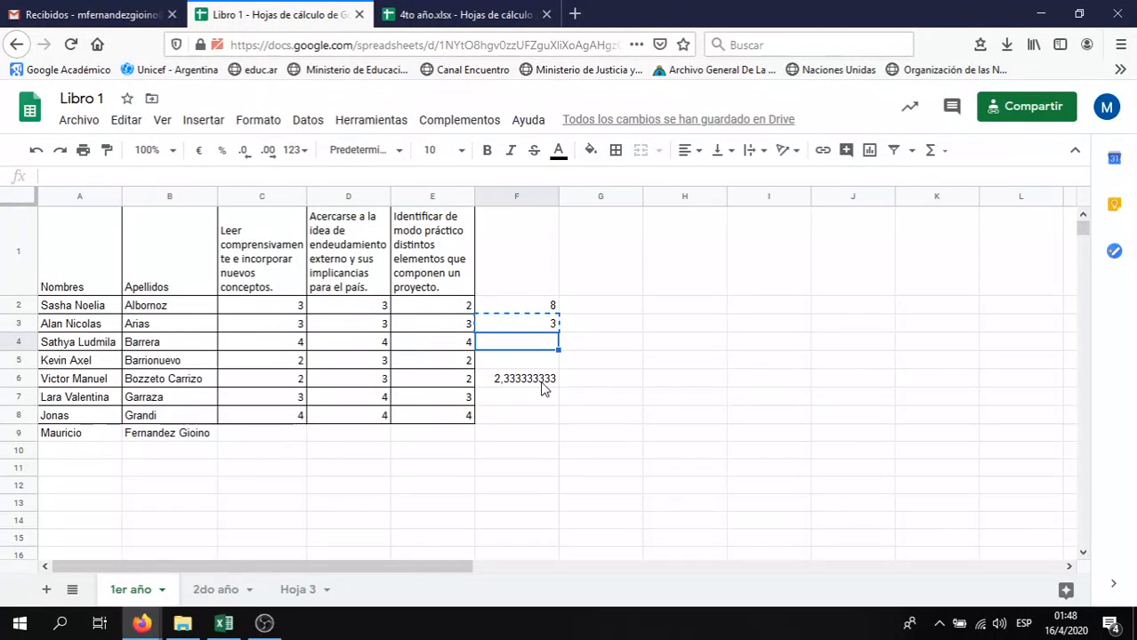
key("ctrl+v")
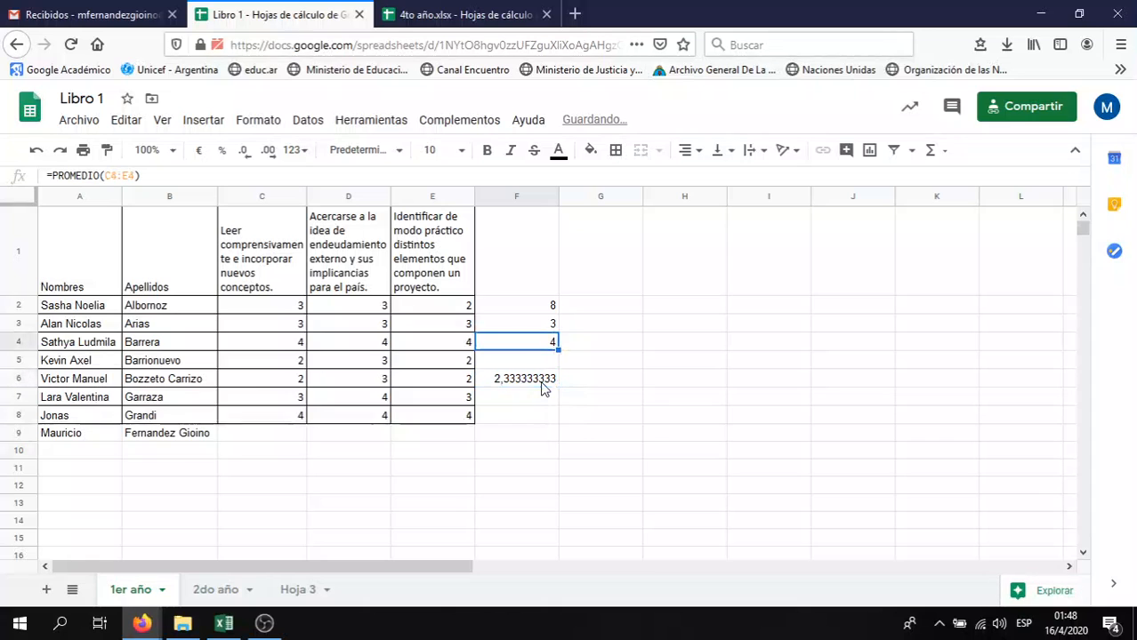
Paste the average formula into F5, F7 and F8, then undo those pastes
left_click(541, 382)
key("Up")
key("ctrl+v")
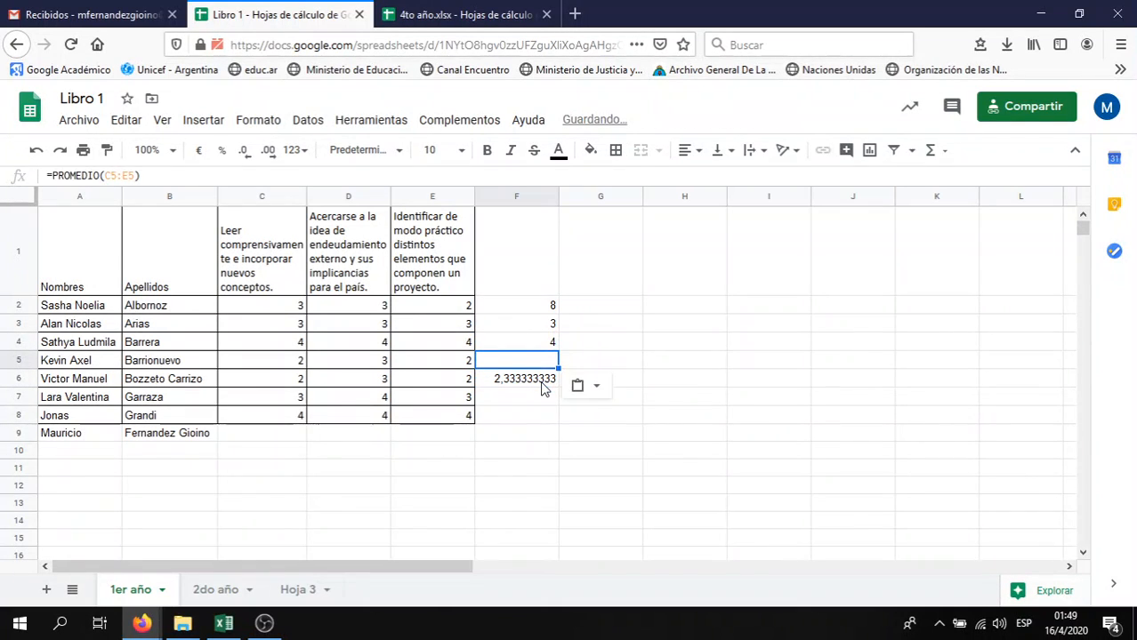
key("Down")
key("Down")
key("ctrl+v")
key("Down")
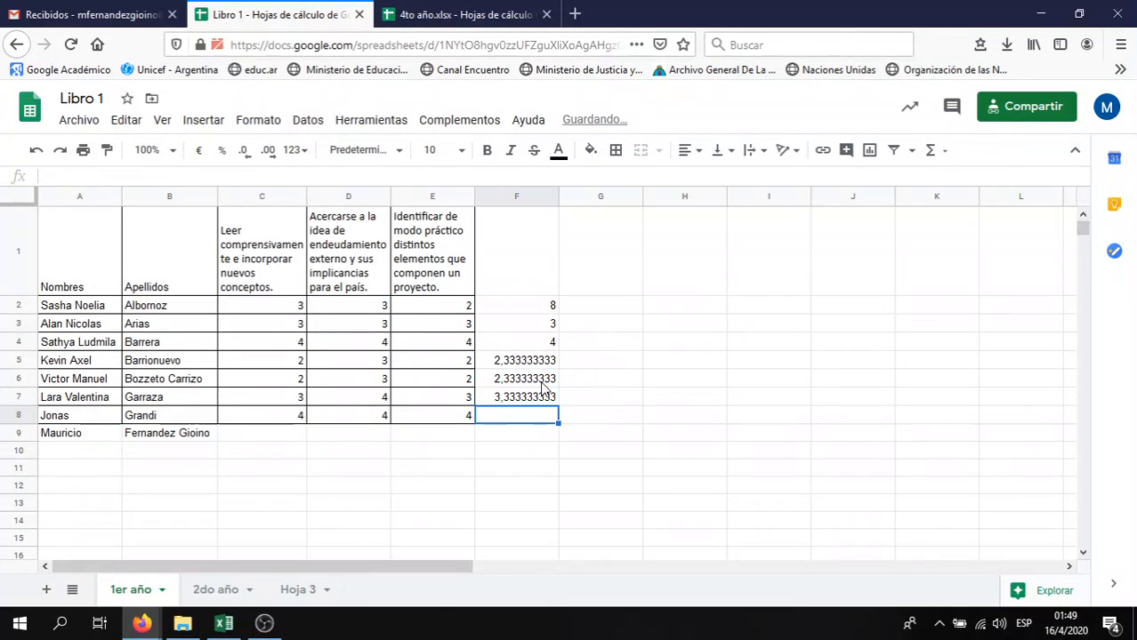
key("ctrl+v")
key("Down")
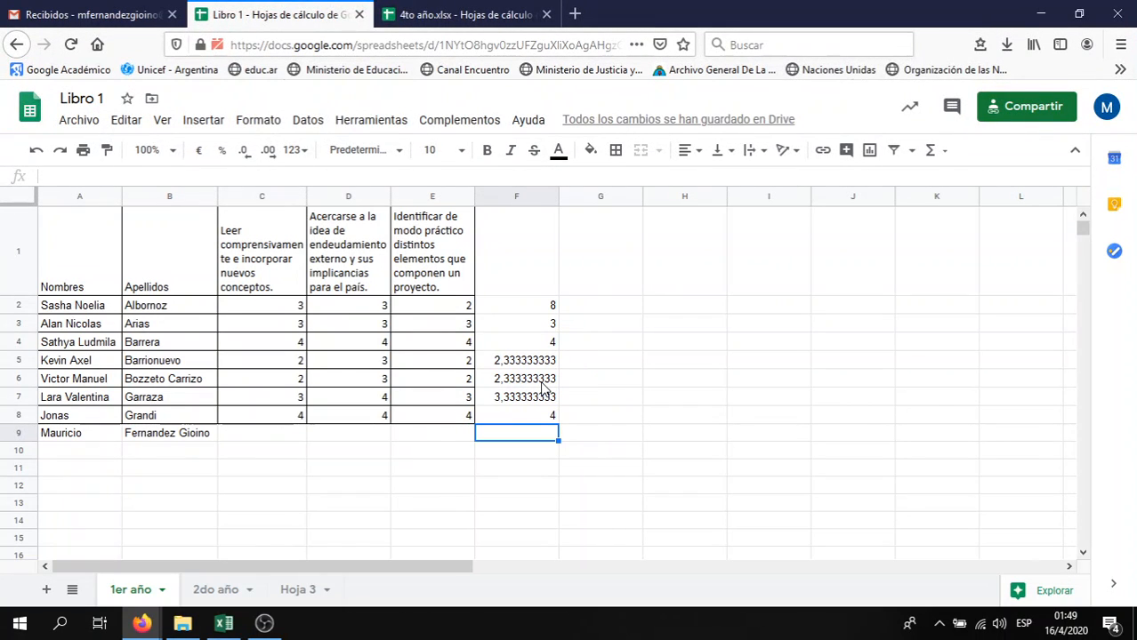
key("ctrl+z")
key("ctrl+z")
key("ctrl+z")
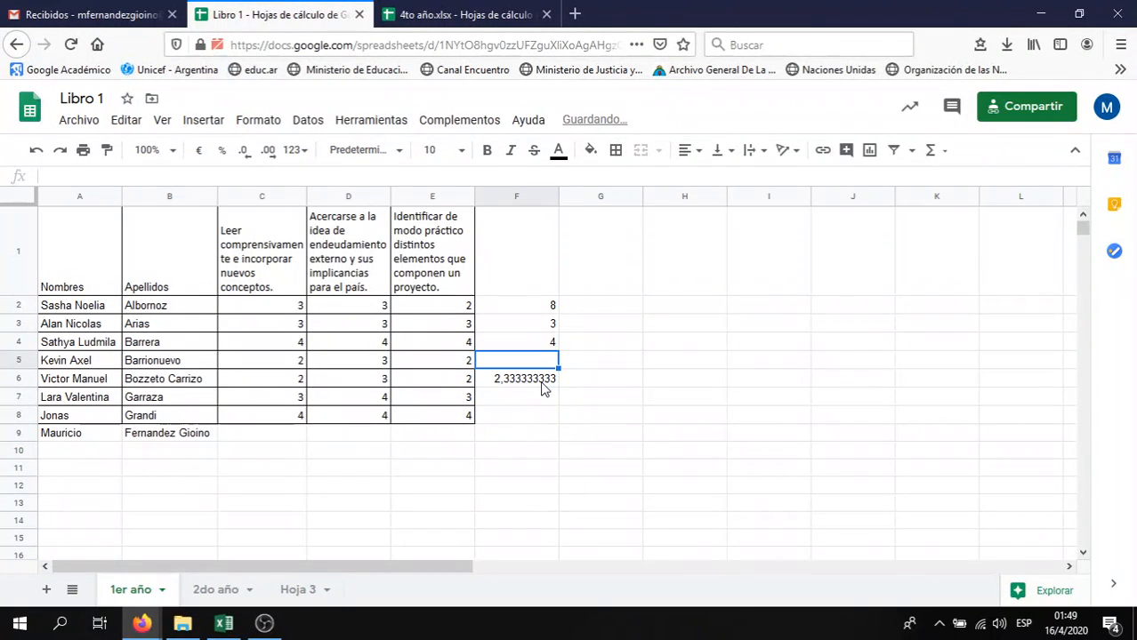
key("ctrl+z")
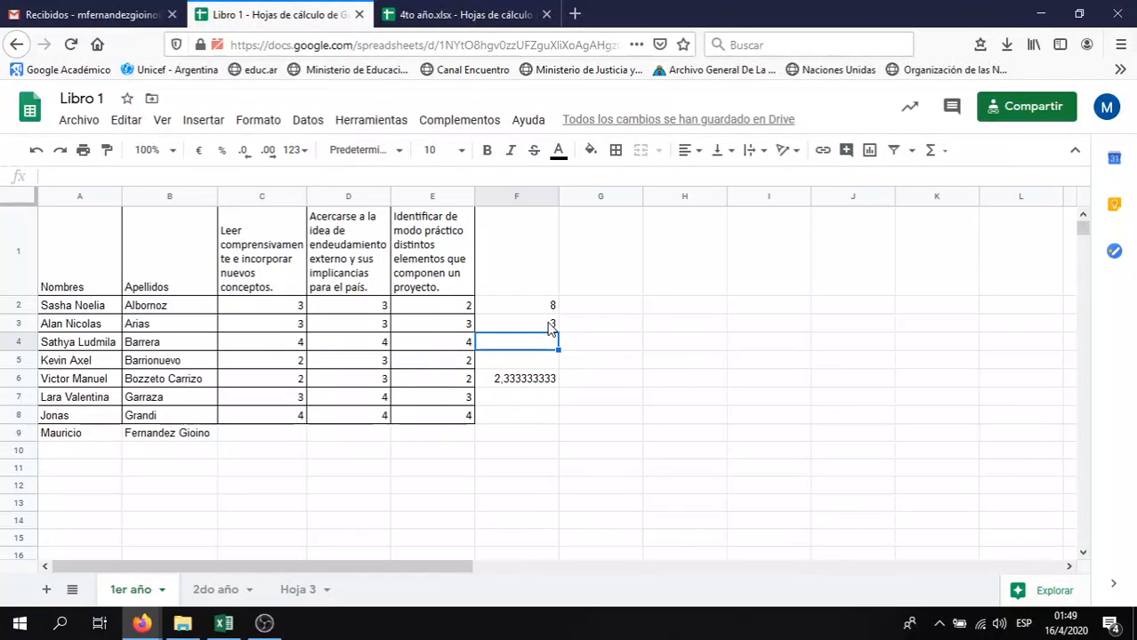
Fill F3's average down to F8 and step through the copied PROMEDIO formulas
left_click(552, 326)
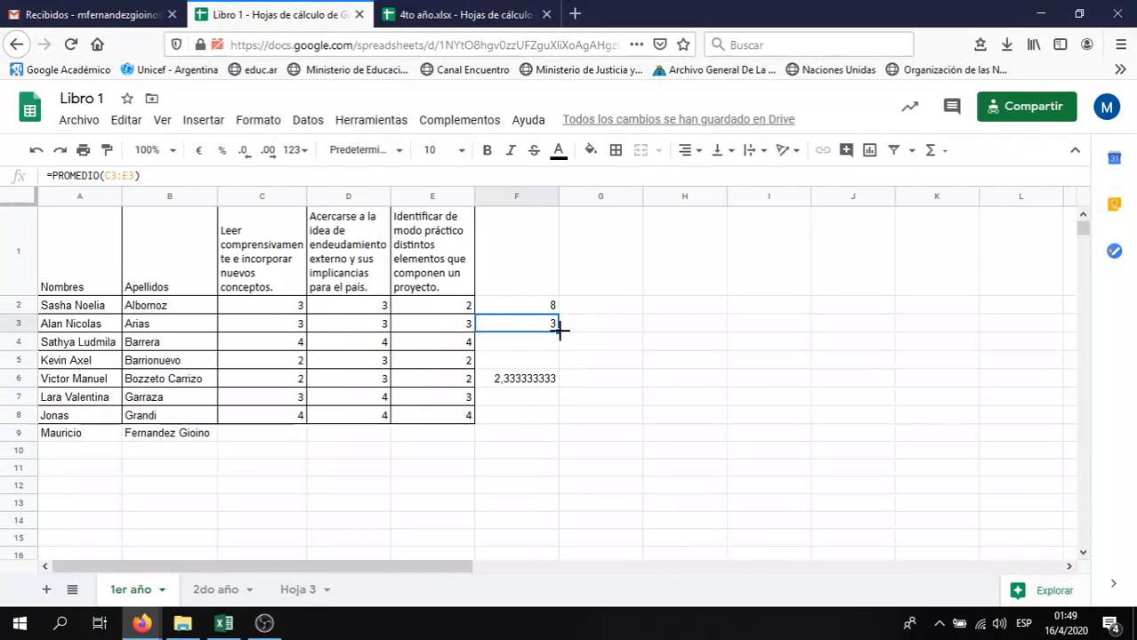
left_click_drag(559, 329, 547, 408)
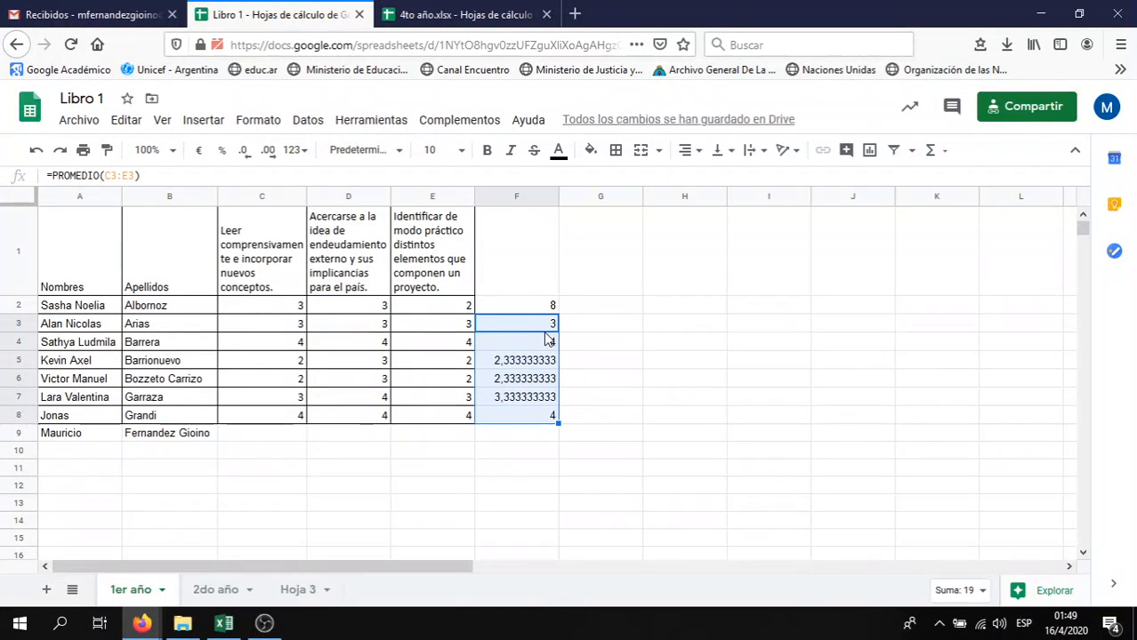
left_click(546, 329)
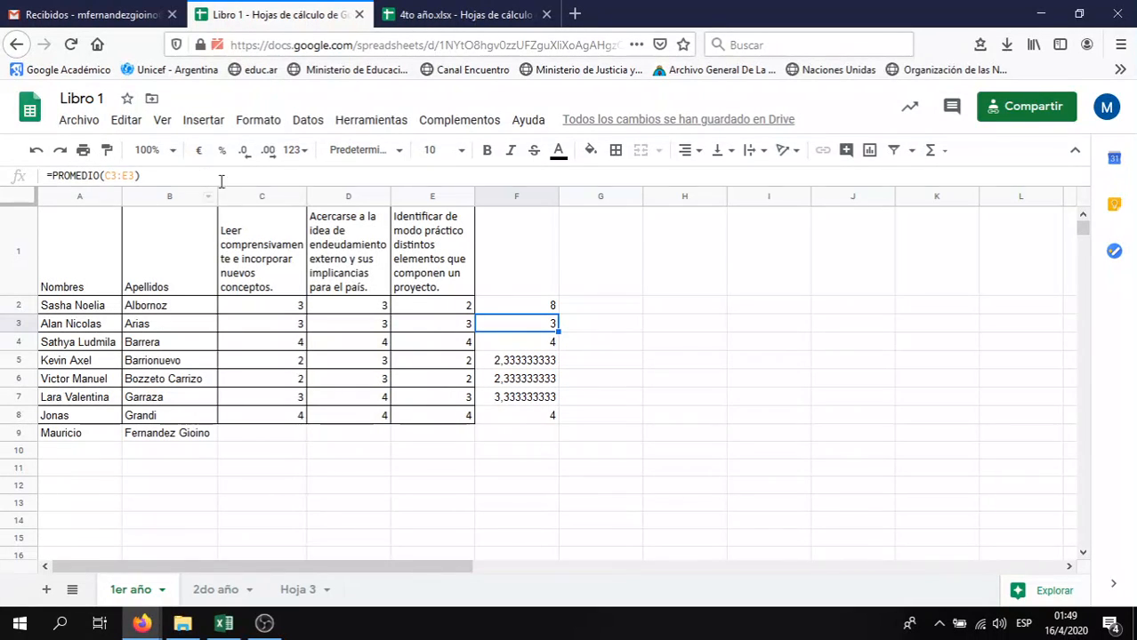
key("Down")
key("Down")
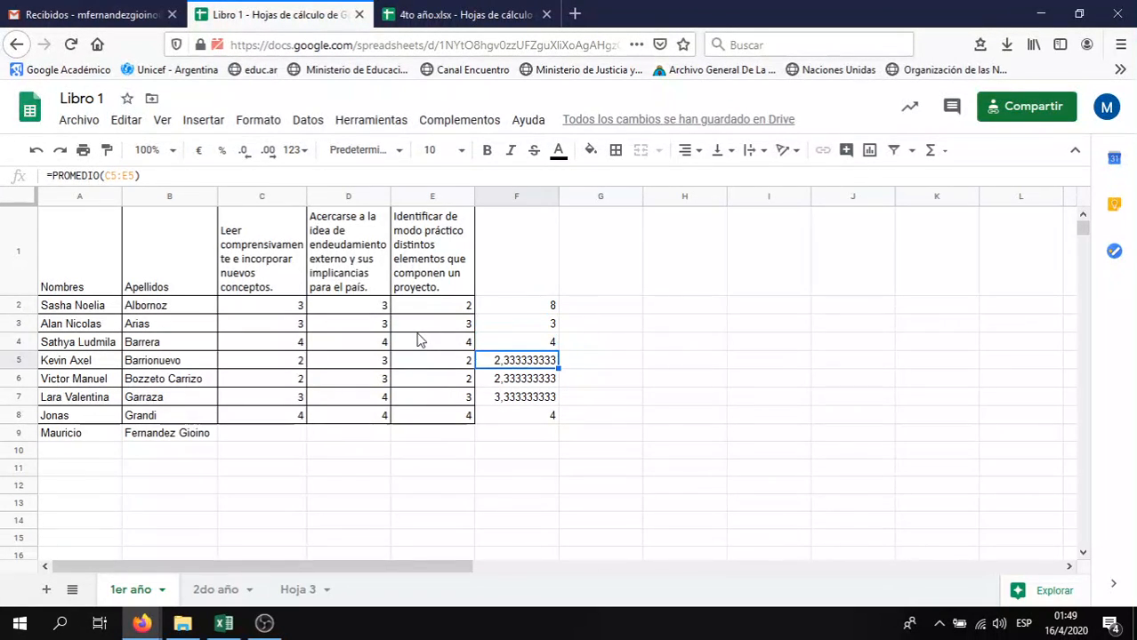
key("Down")
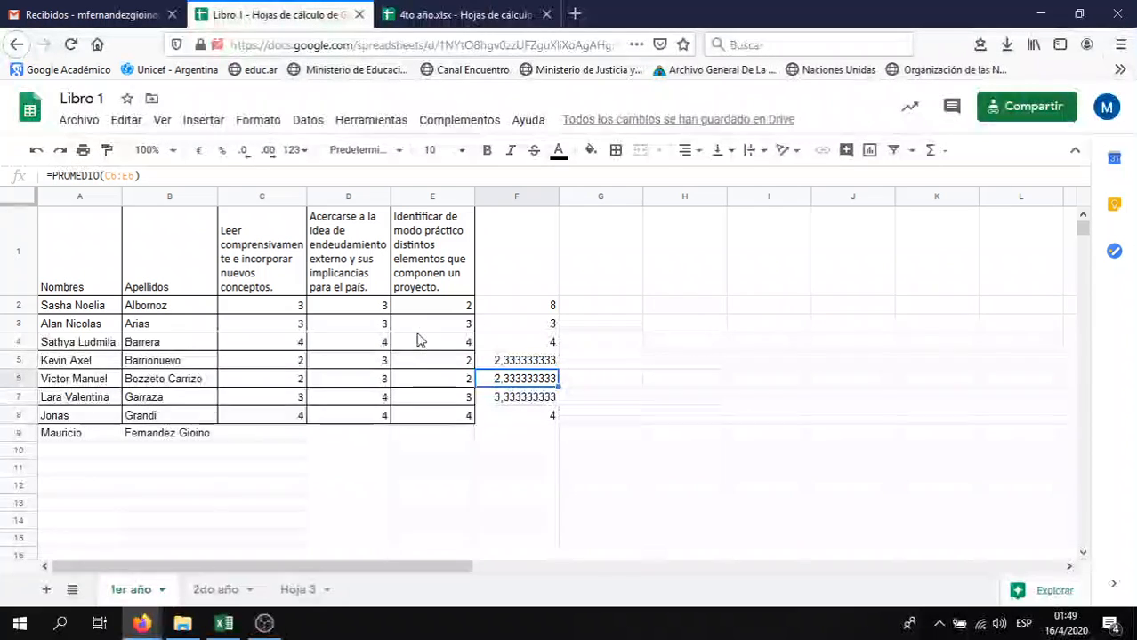
key("Up")
key("Up")
key("Up")
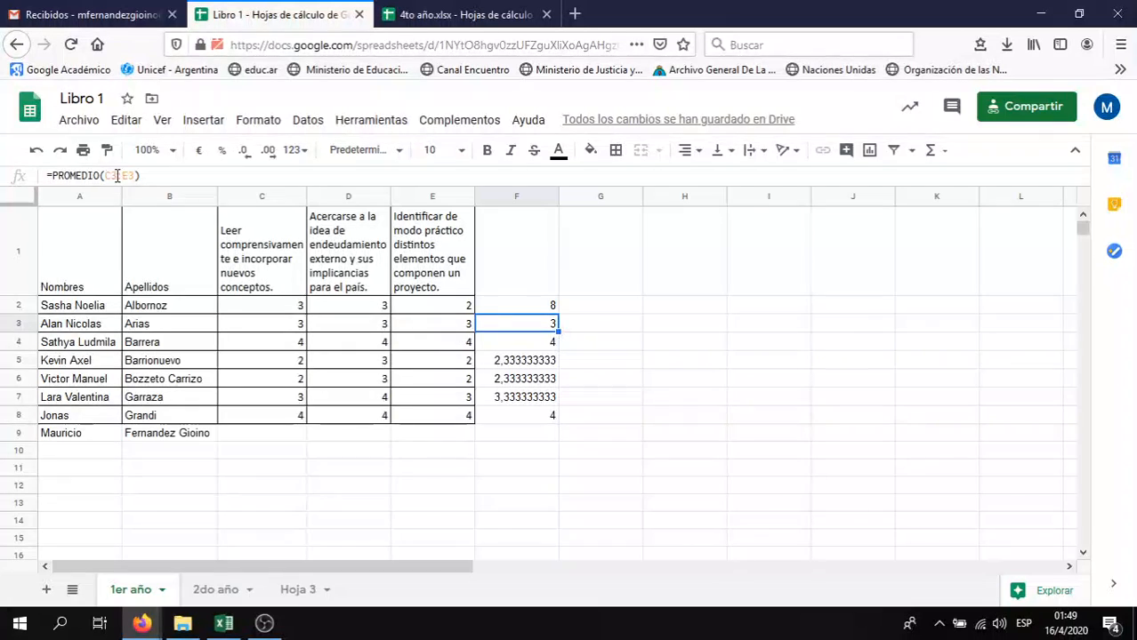
key("Down")
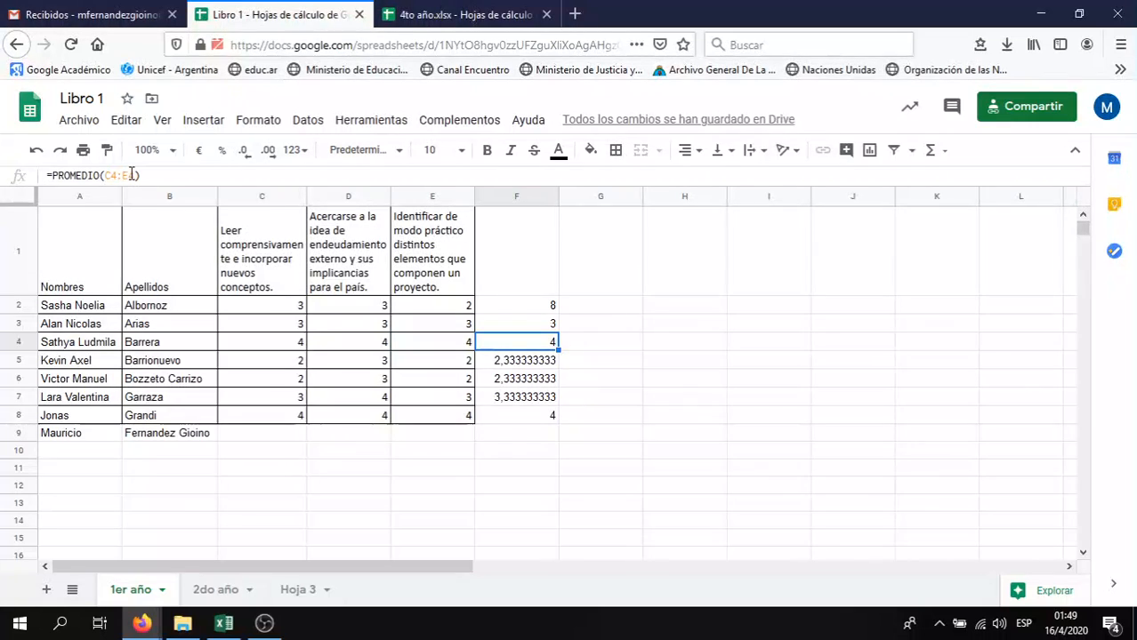
key("Down")
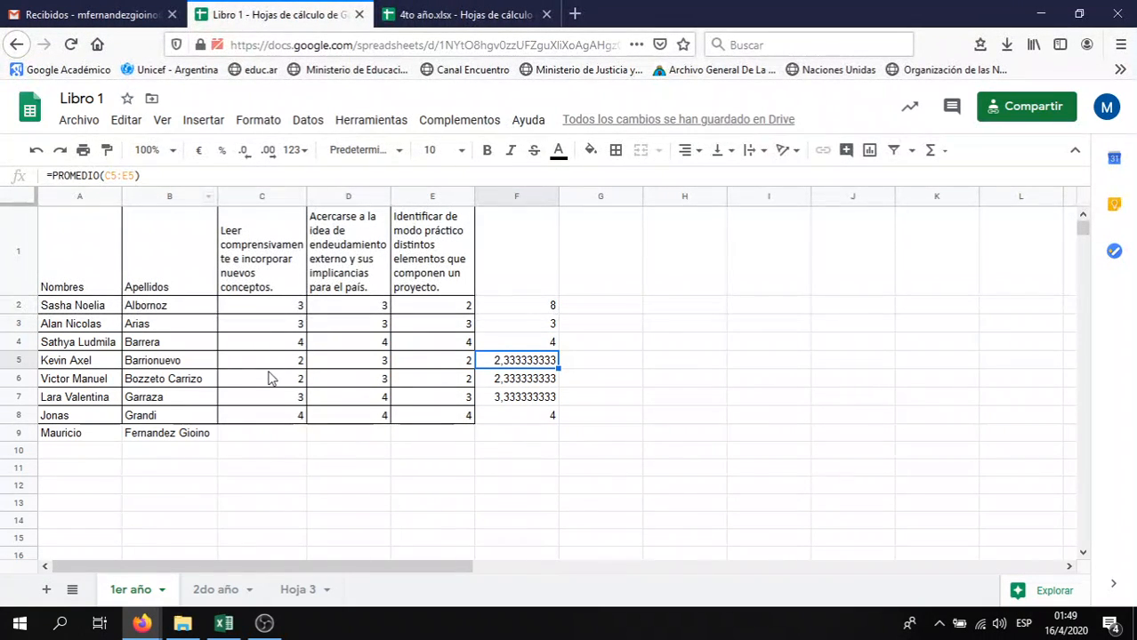
Check the score in C5, then delete the averages in F3 through F8
left_click(268, 360)
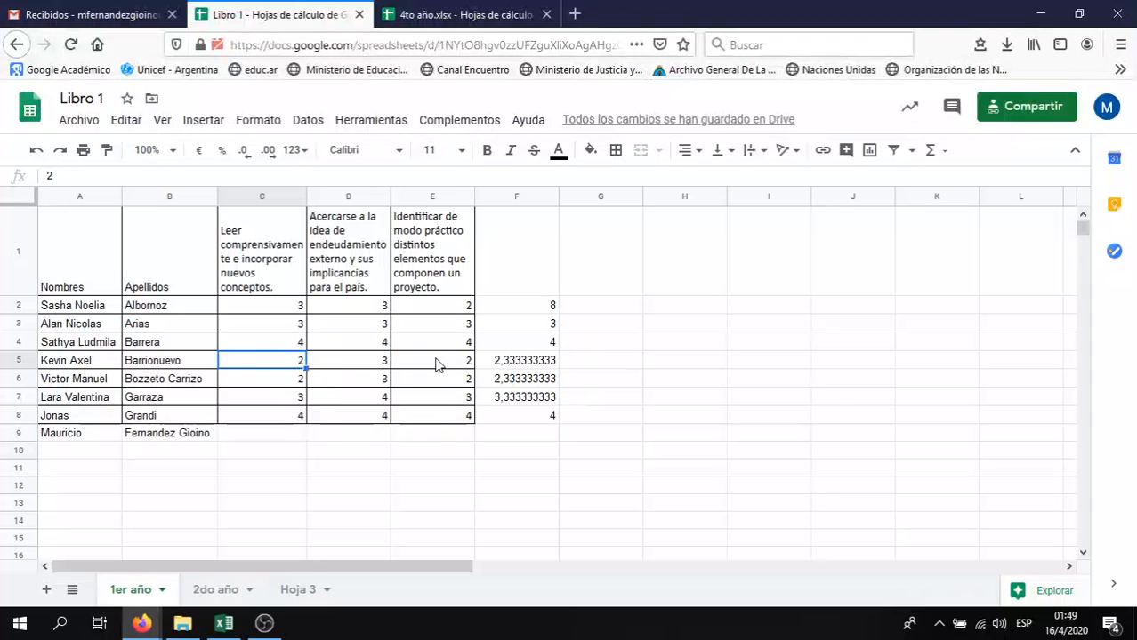
left_click_drag(548, 417, 541, 332)
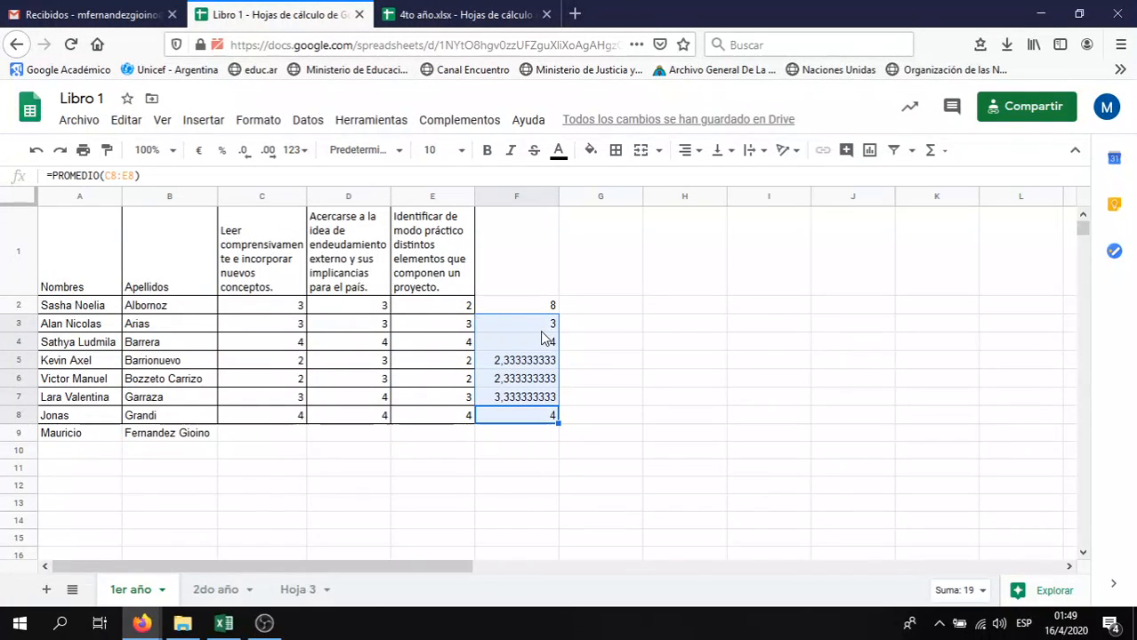
key("Delete")
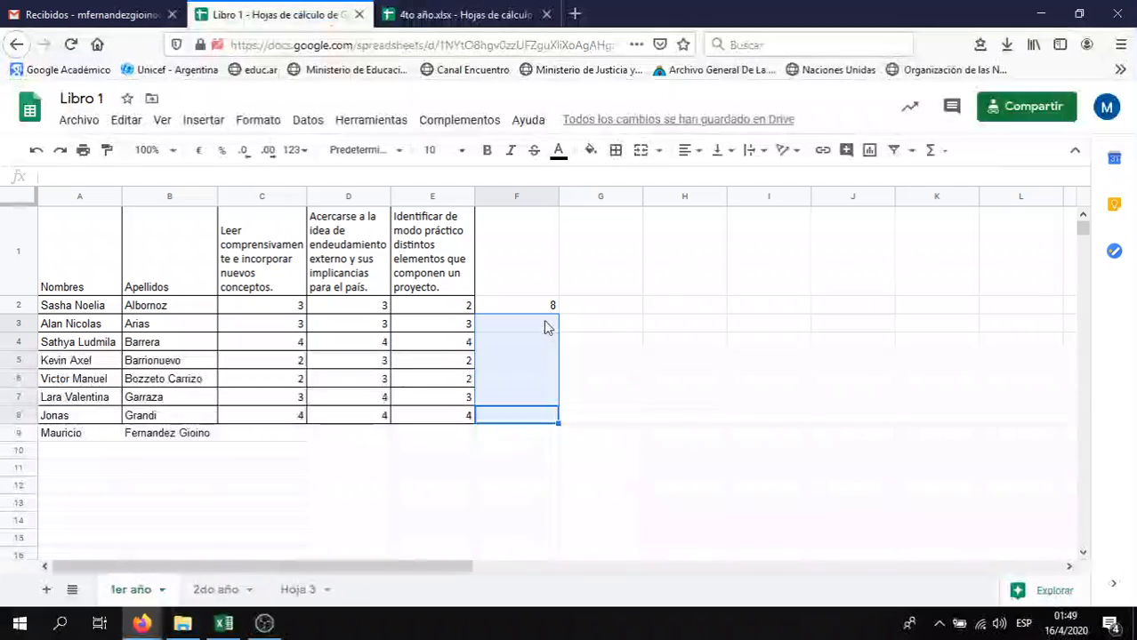
Replace F2's total with =SI(C2=3;C1;"no logrado"), which shows the C1 heading
left_click(550, 307)
key("Delete")
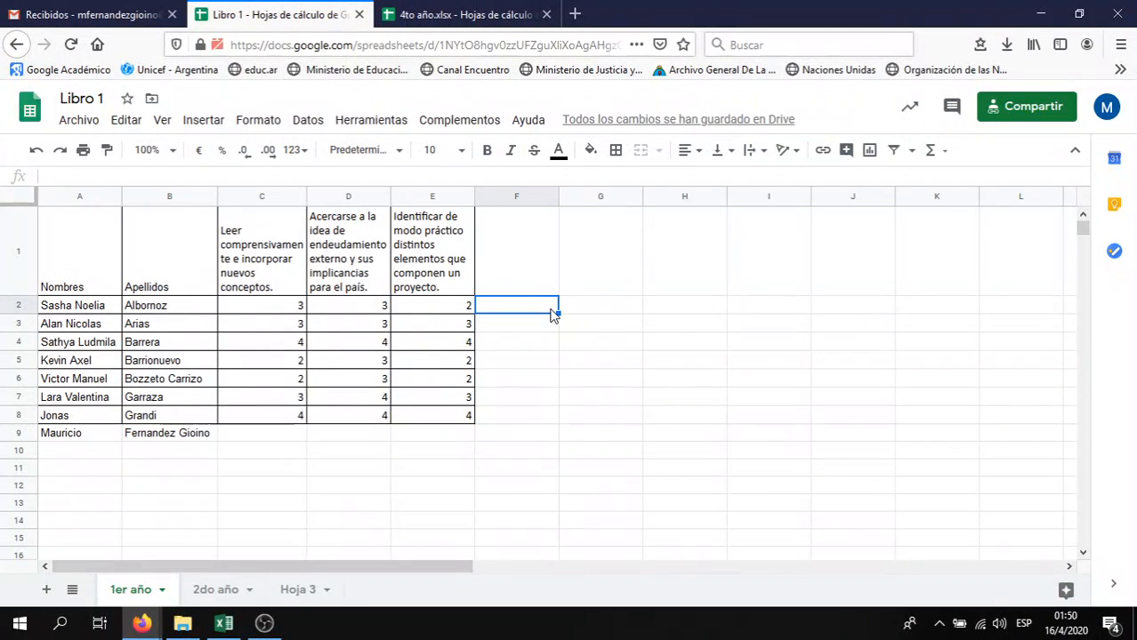
type("=")
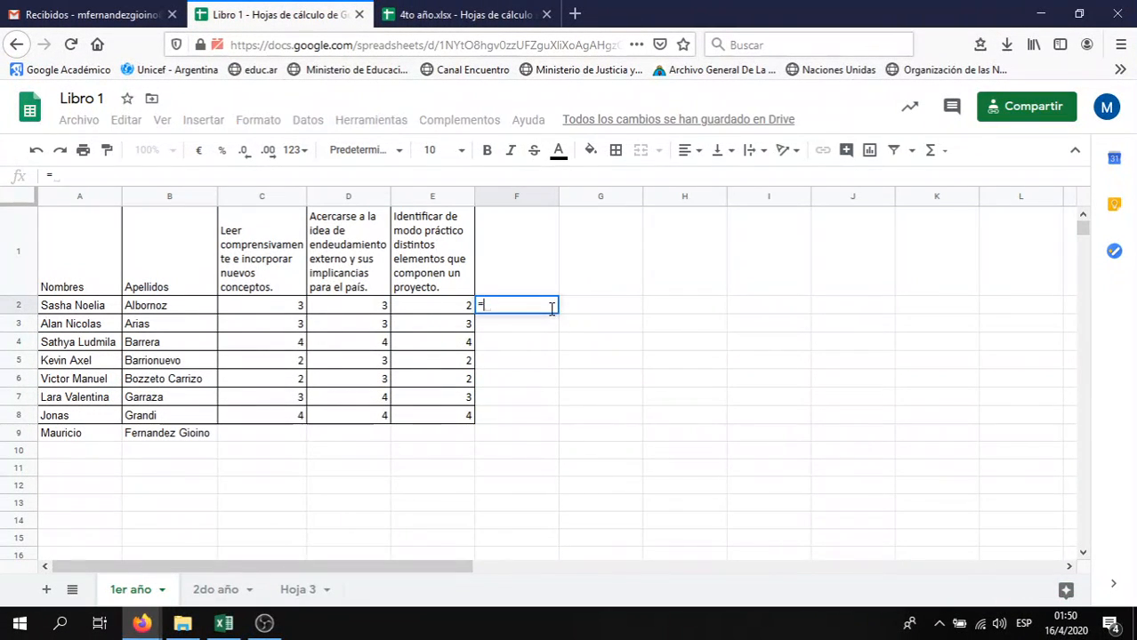
left_click(286, 306)
key("BackSpace")
key("BackSpace")
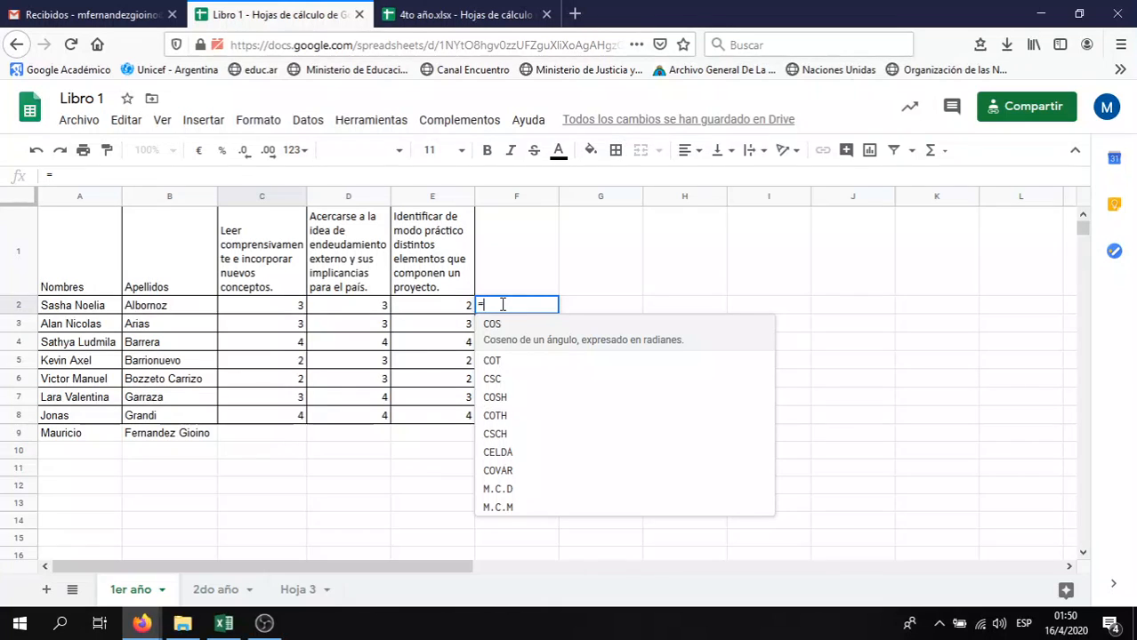
type("SI")
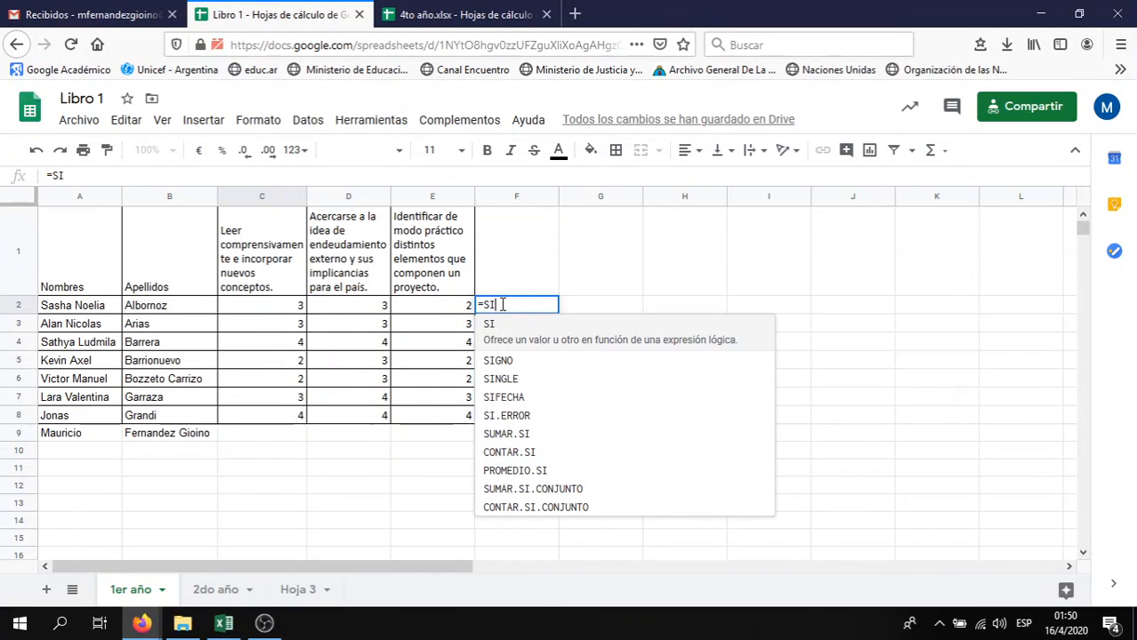
type("(")
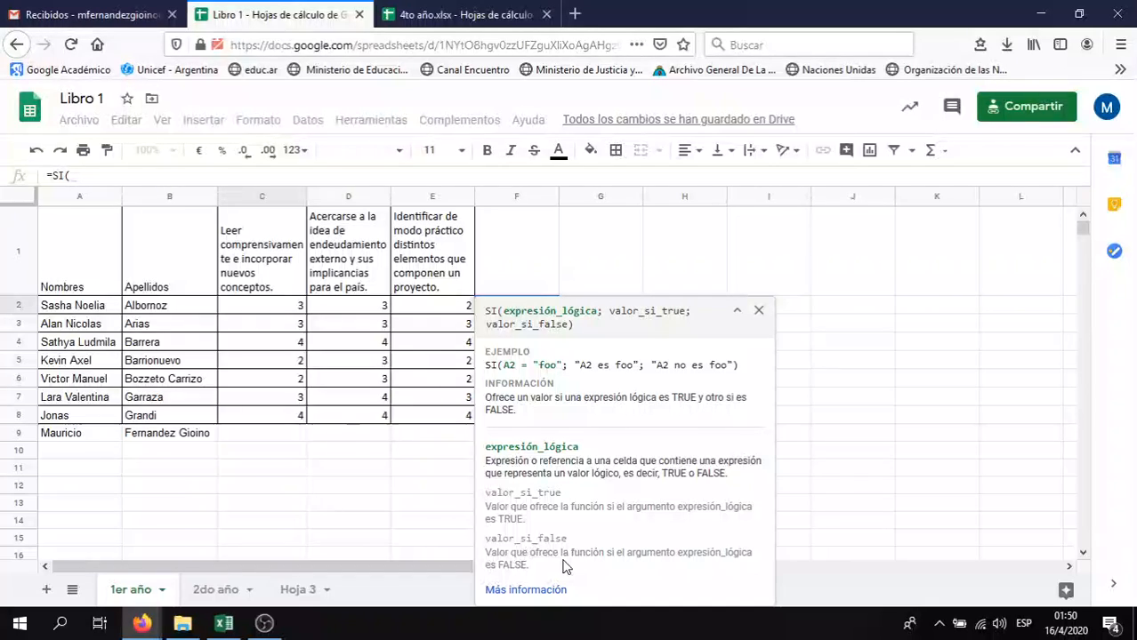
left_click(297, 312)
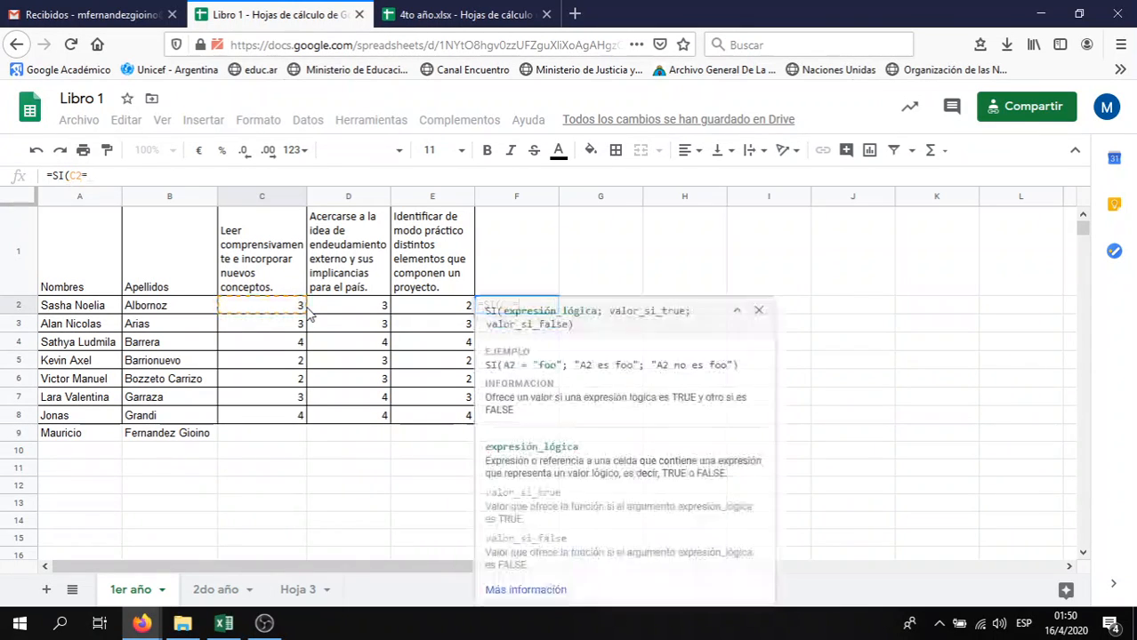
type("=")
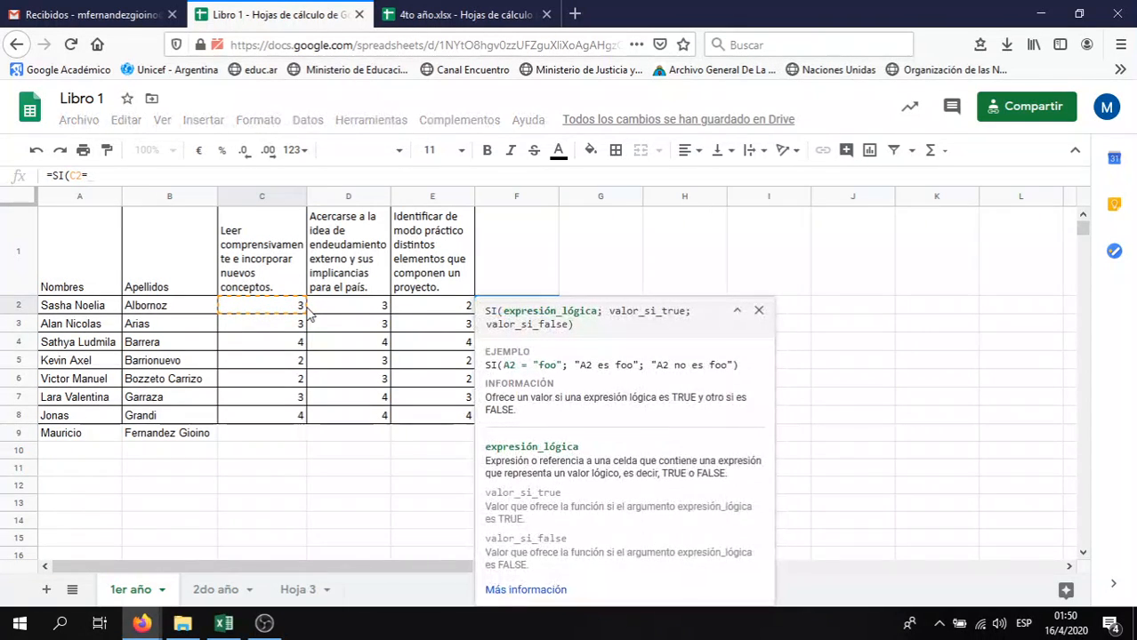
type("3")
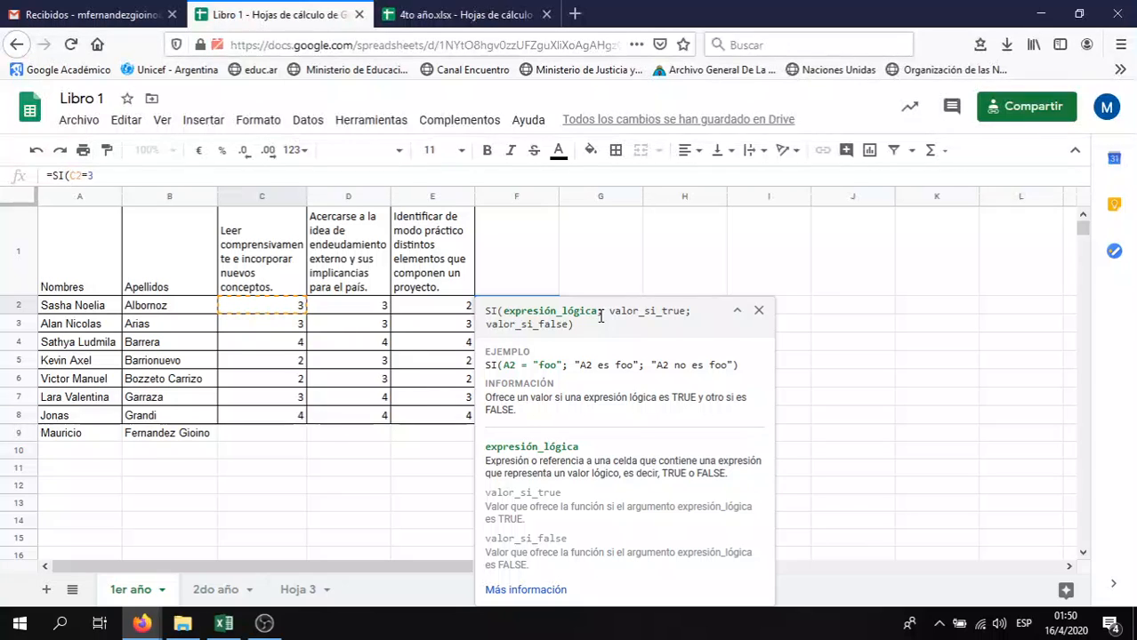
type(";")
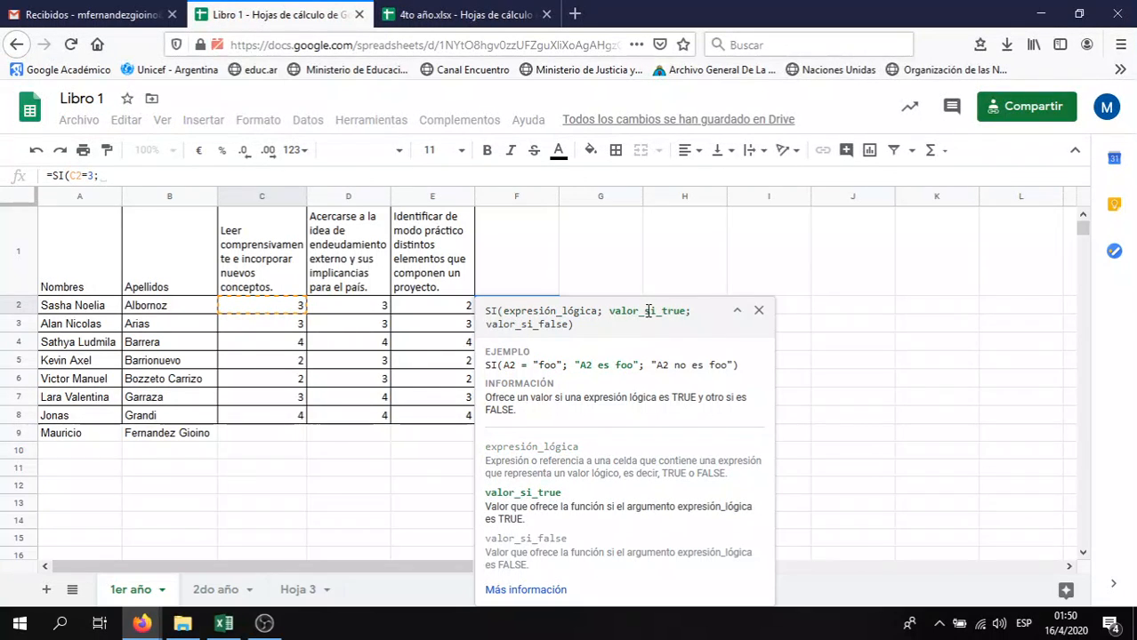
left_click(237, 254)
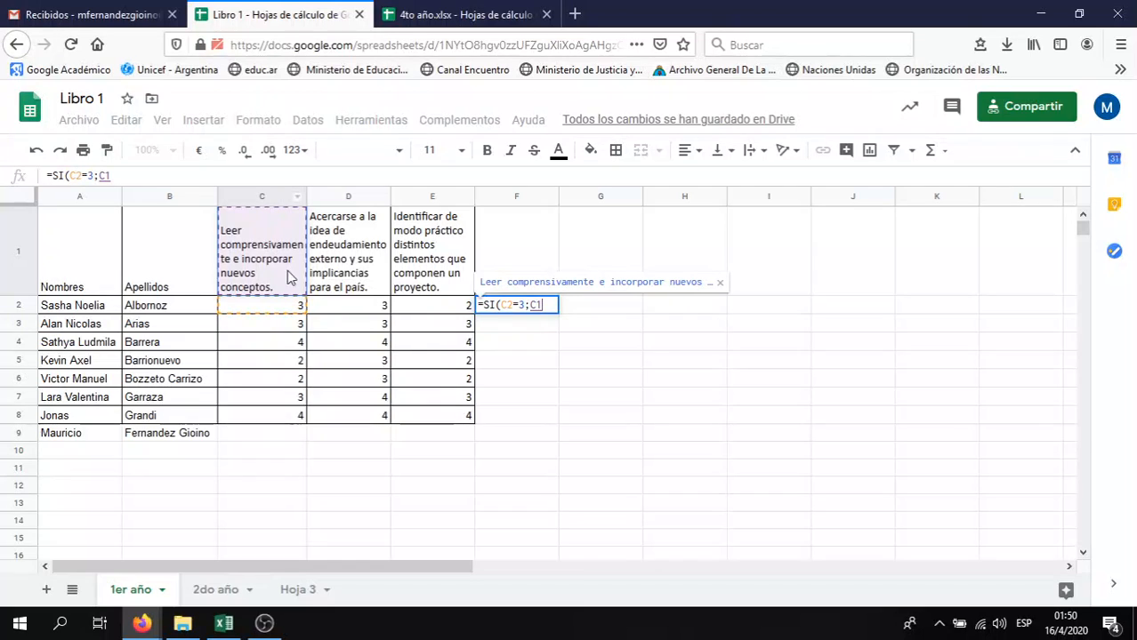
type(";")
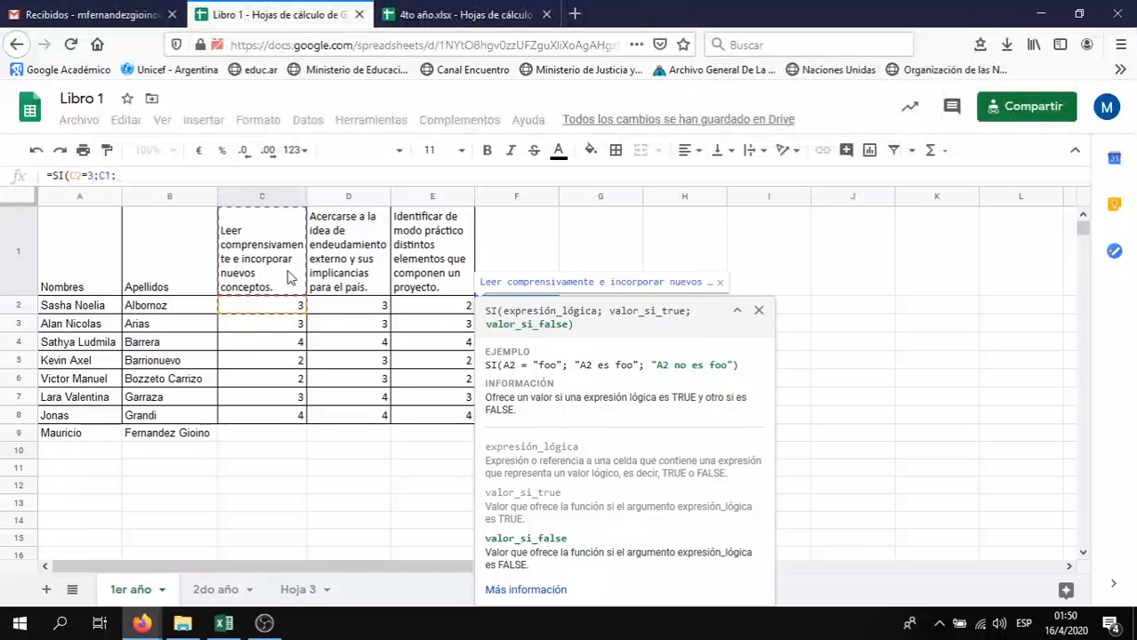
type("\"no")
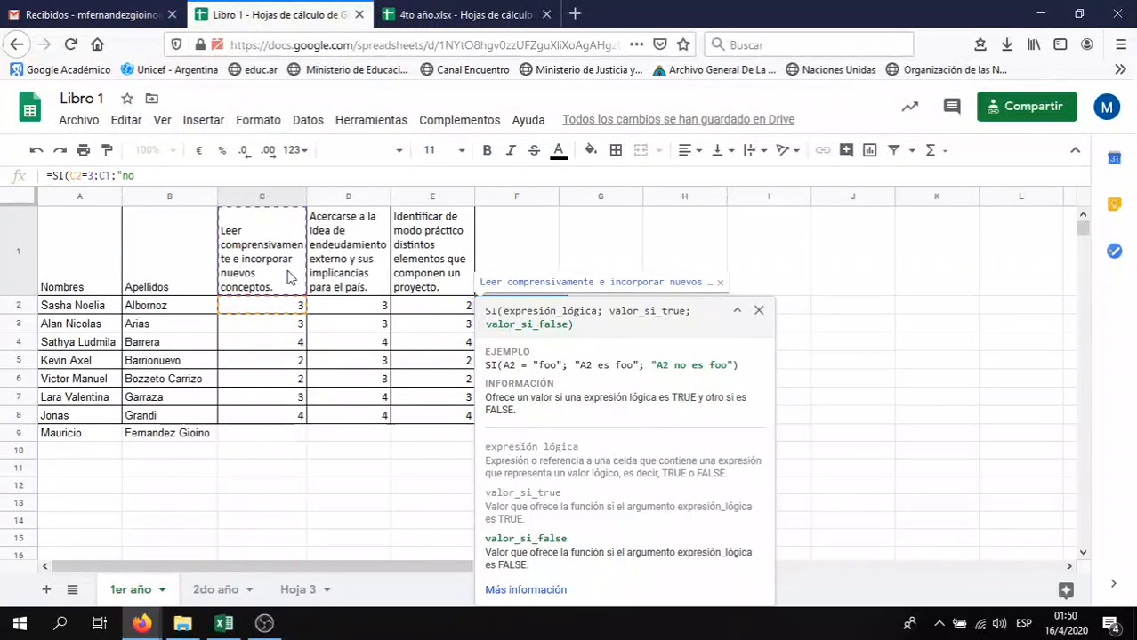
type(" logrado\"")
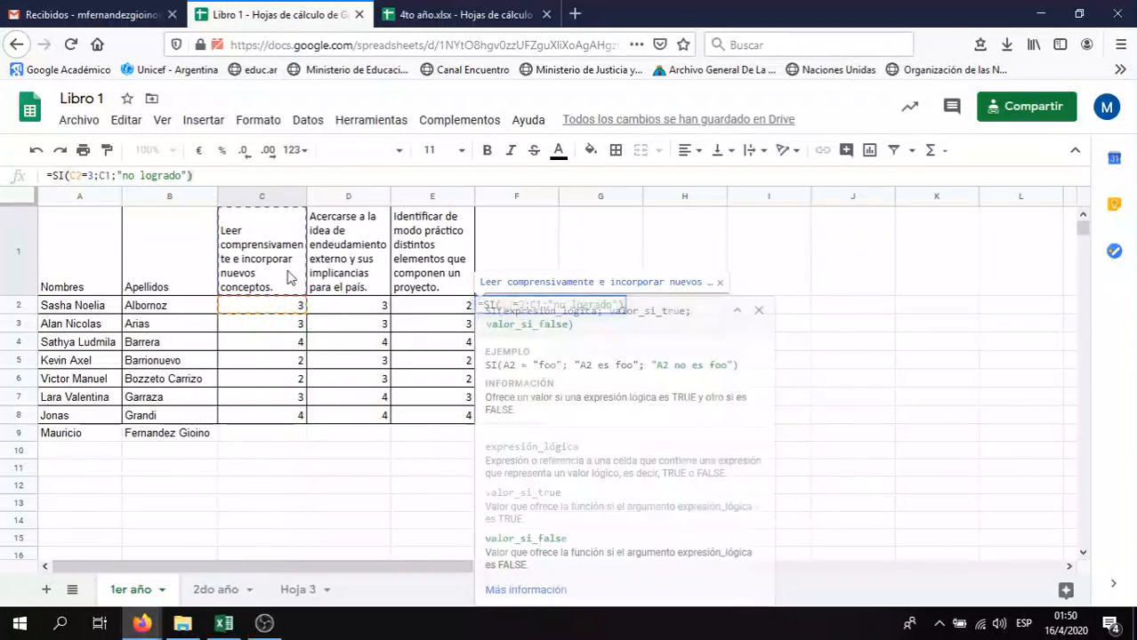
type(")")
key("Return")
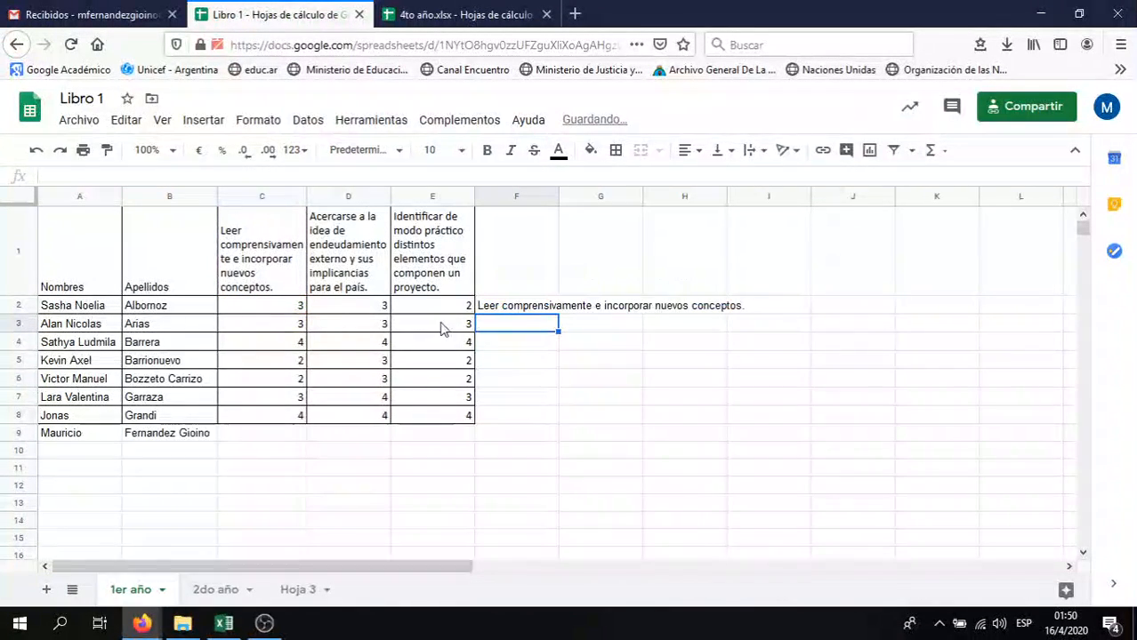
Fill F2's SI formula down to F8 and inspect F3's shifted references
left_click(503, 311)
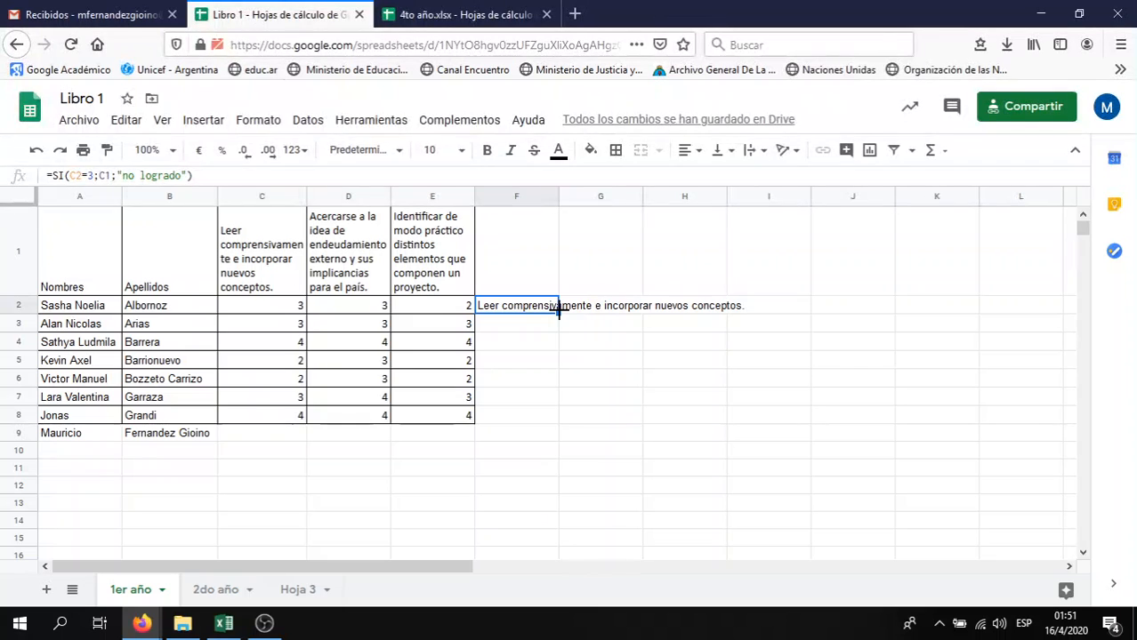
left_click_drag(559, 311, 543, 417)
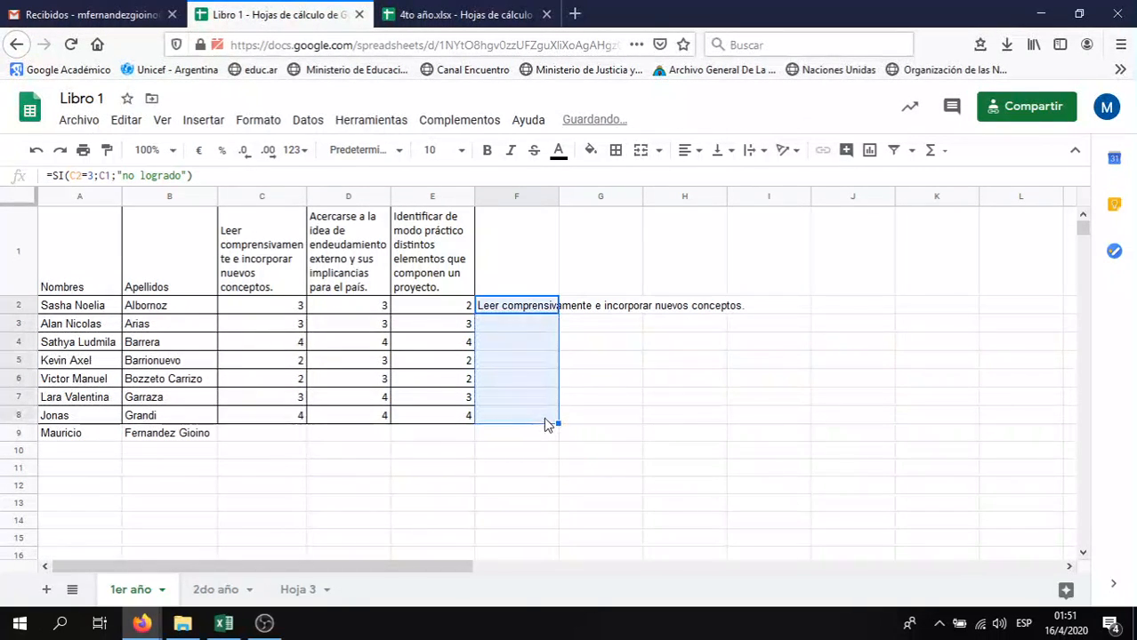
left_click(546, 311)
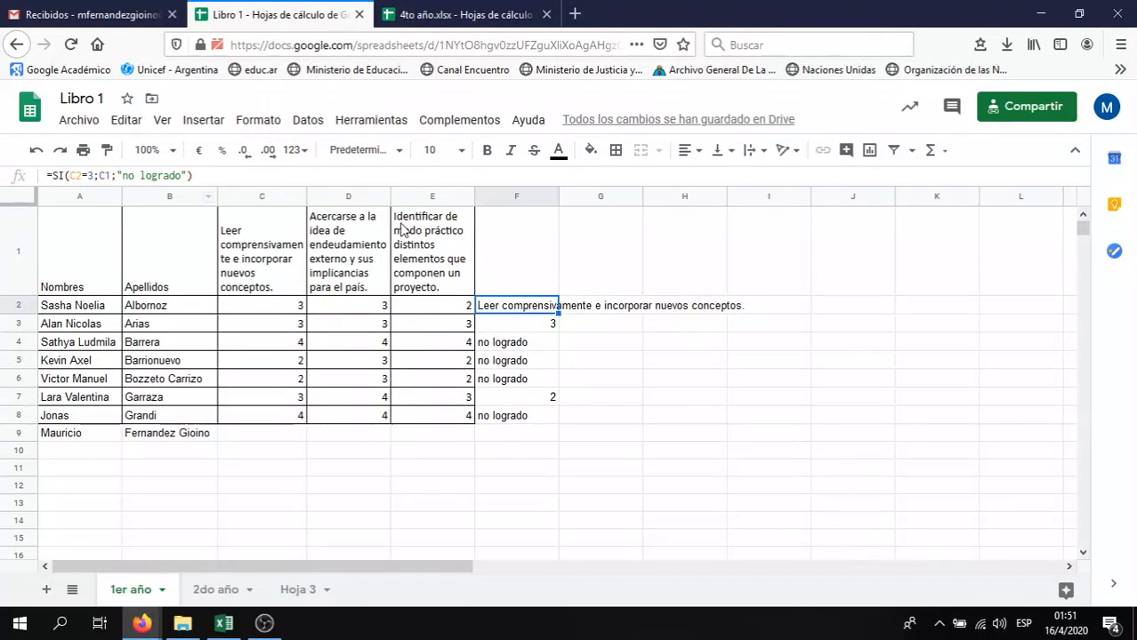
left_click(510, 329)
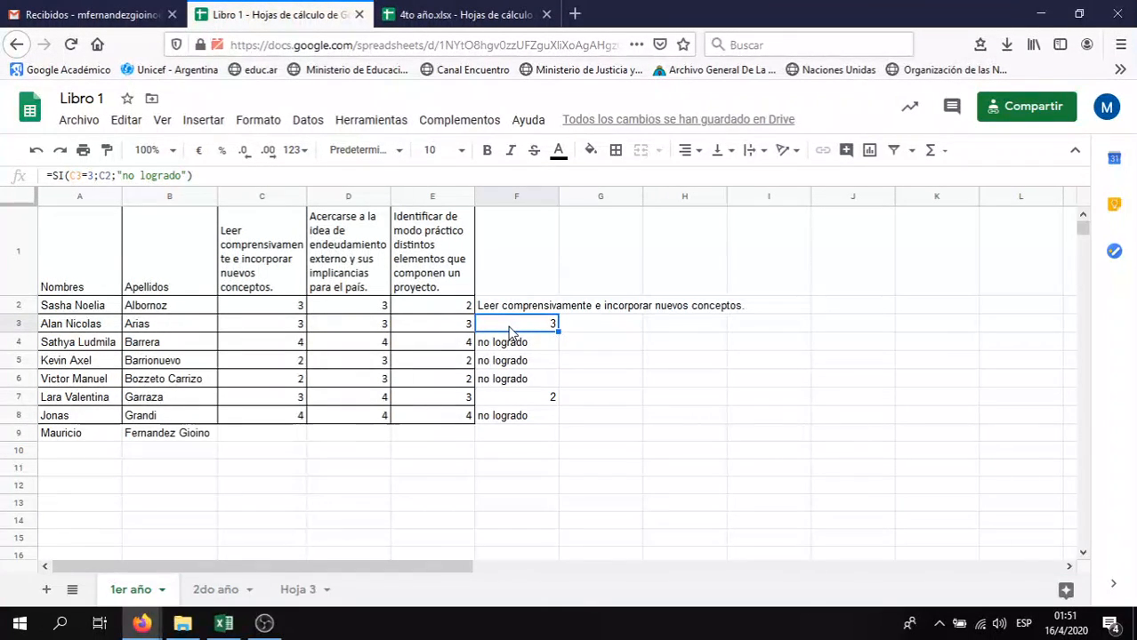
double_click(511, 327)
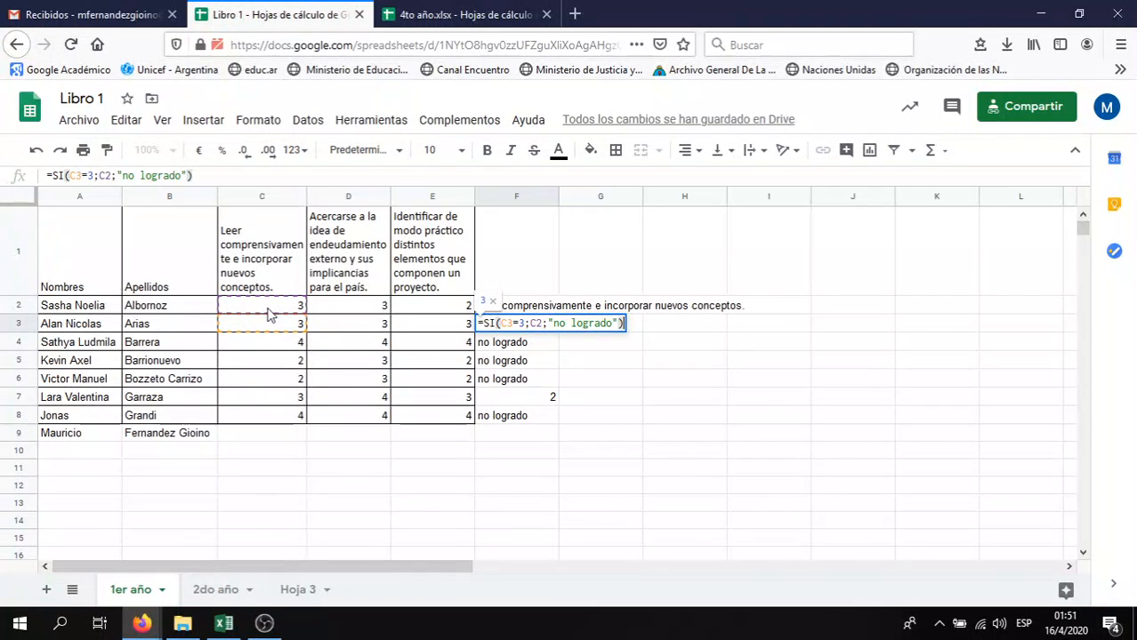
Anchor F2's result to the header row, making =SI(C2=3;C$1;"no logrado")
left_click(549, 311)
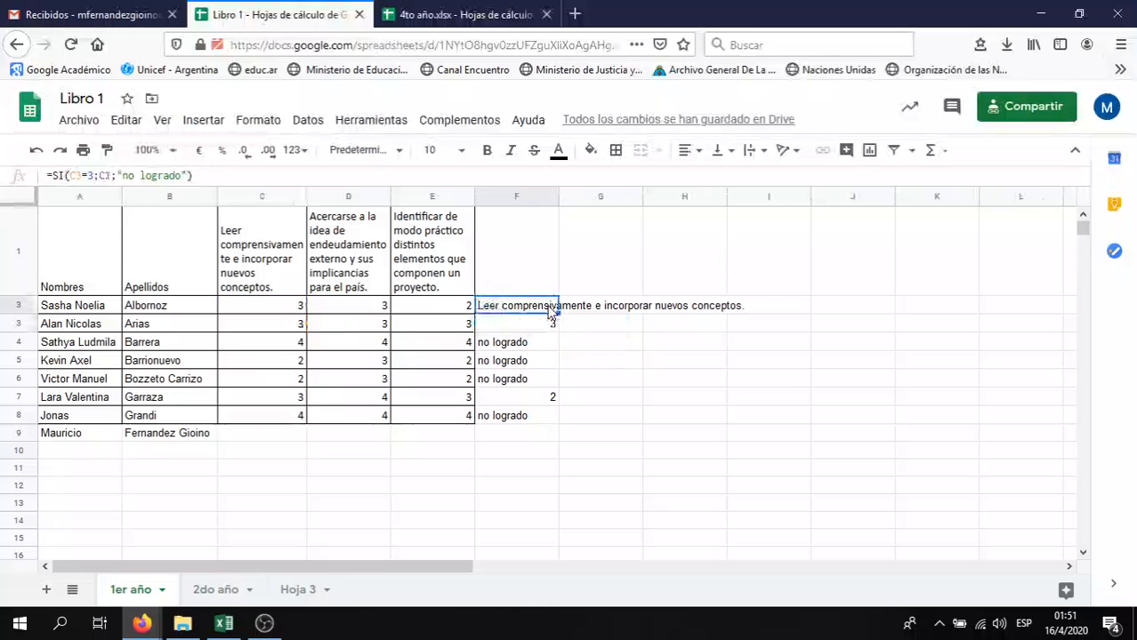
left_click(104, 175)
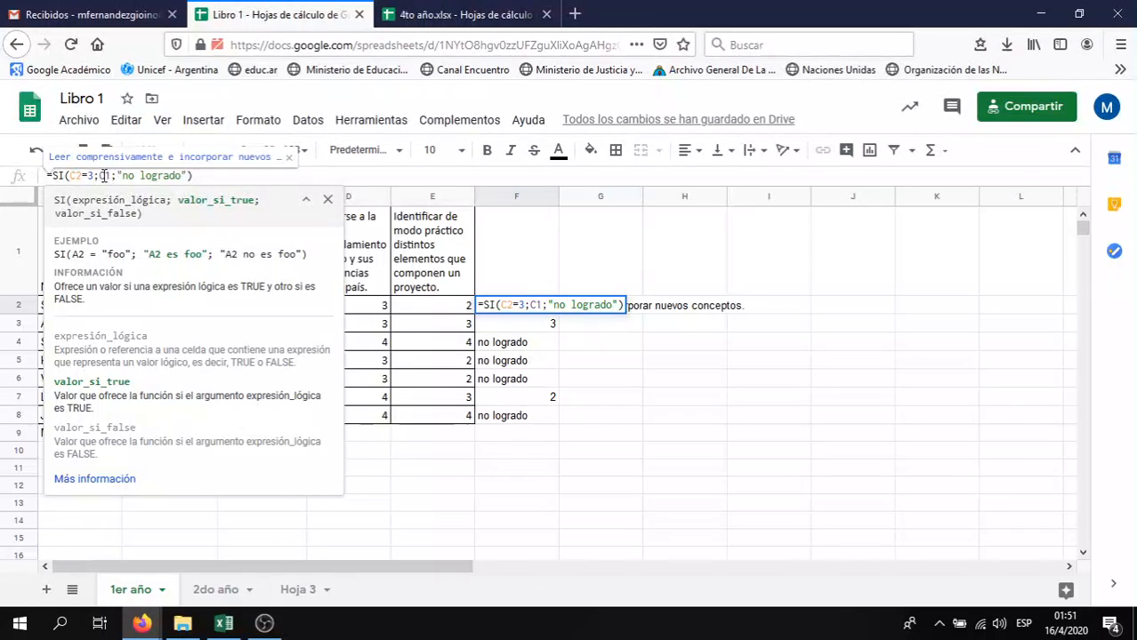
type("$")
key("Return")
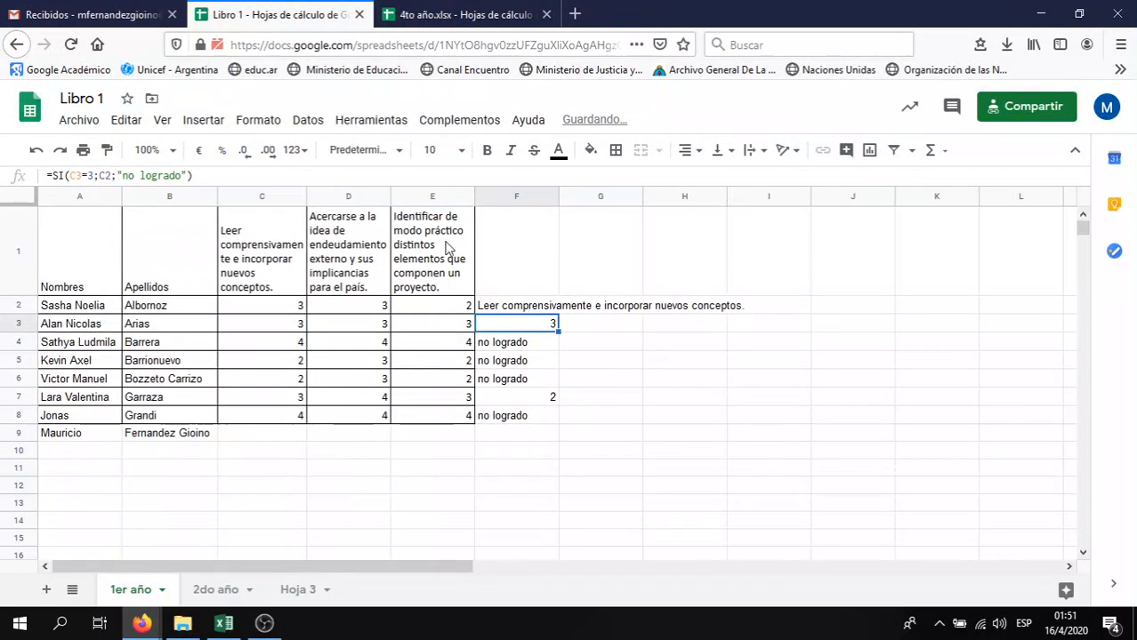
Fill F2's formula down to F8 and check the results in F3, F4 and F5
left_click(545, 307)
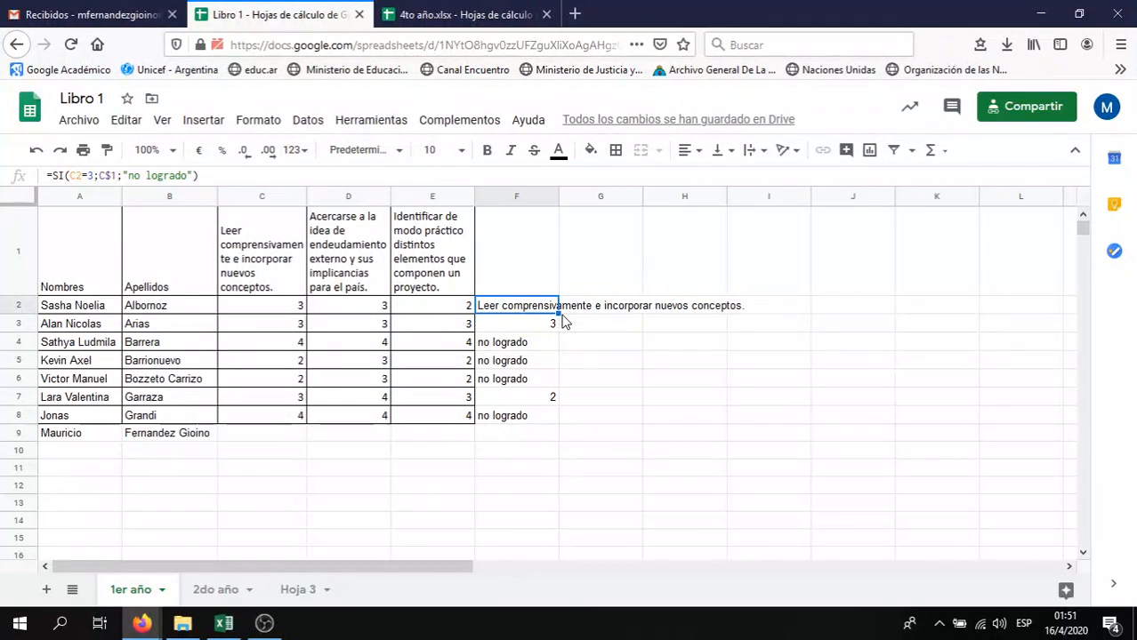
left_click_drag(556, 311, 542, 418)
left_click(547, 331)
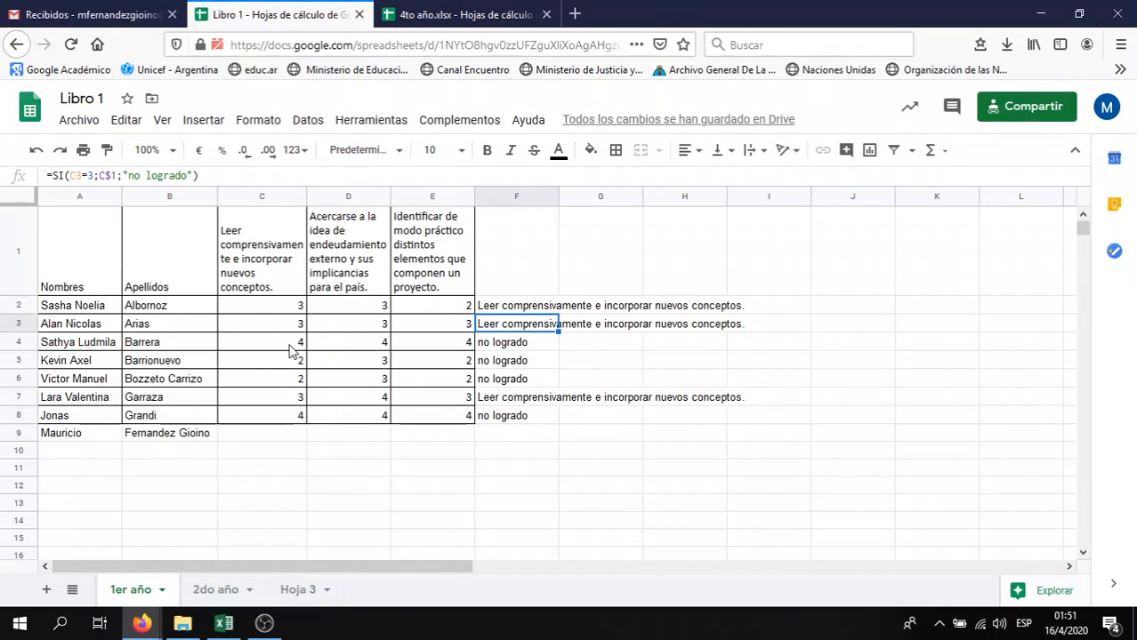
left_click(531, 349)
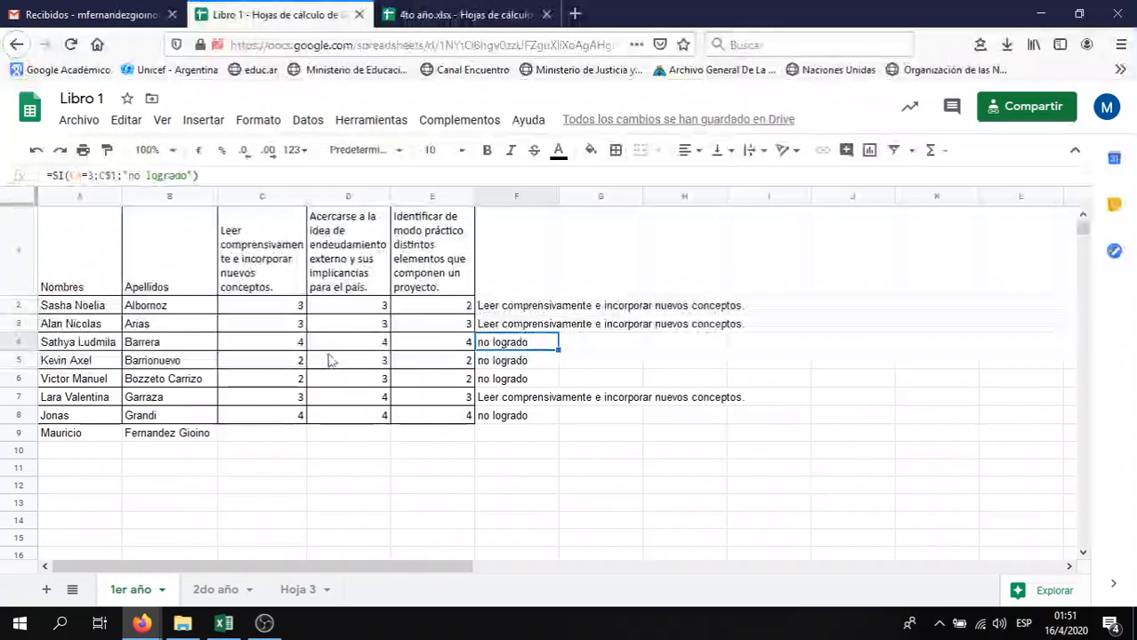
left_click(298, 371)
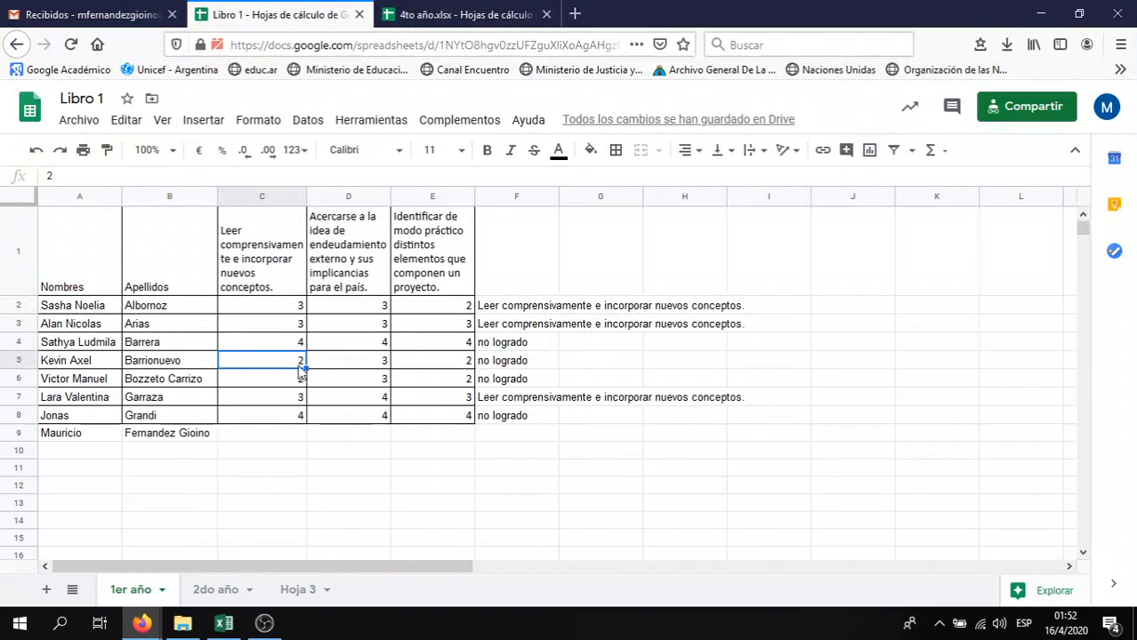
left_click(537, 365)
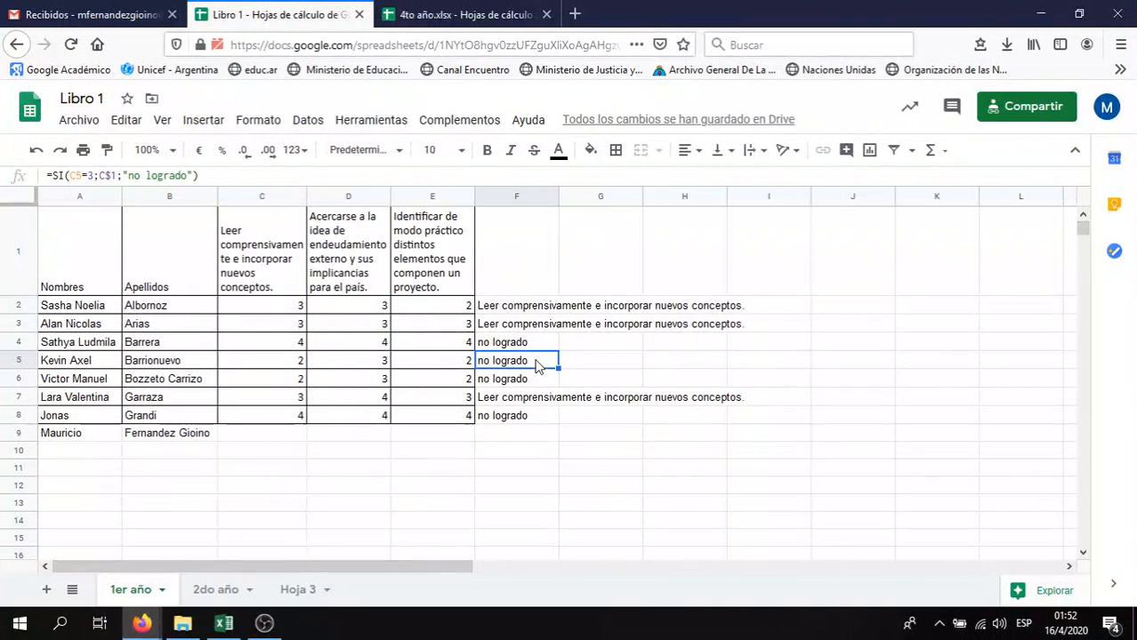
left_click(530, 312)
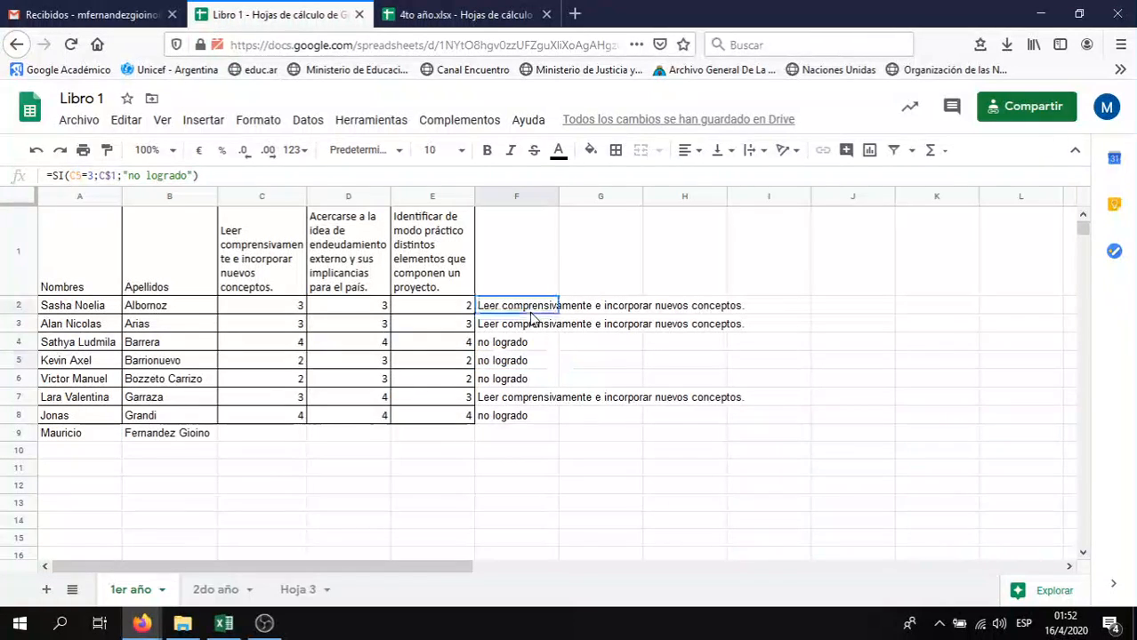
Rewrite F2 as =SI(C2>2;C$1;"no logrado") so any score above 2 qualifies
left_click(90, 175)
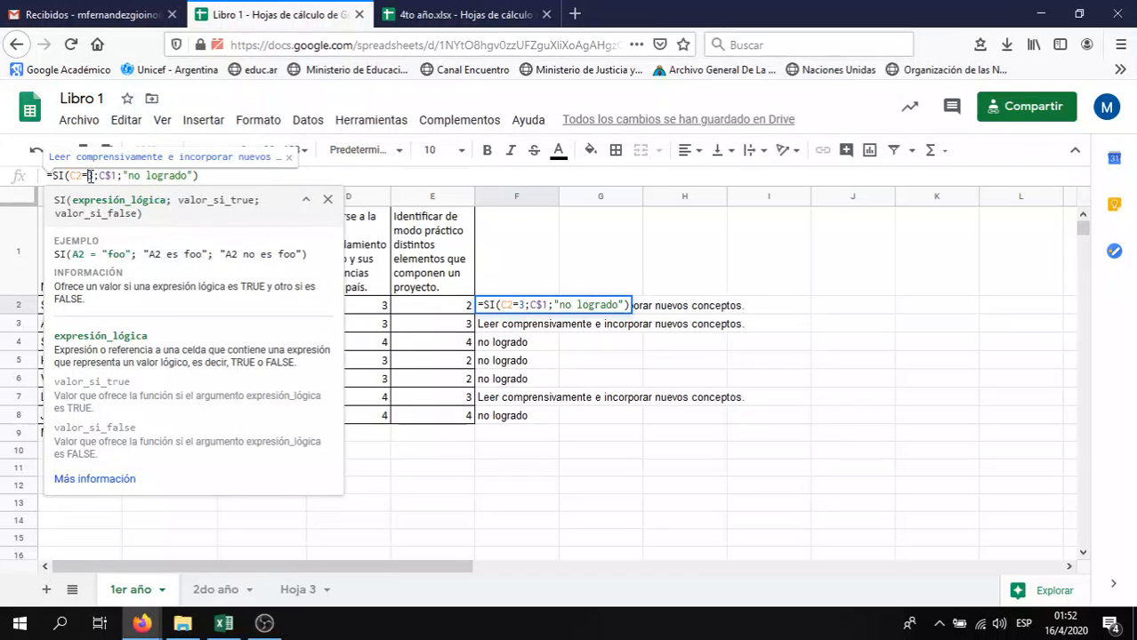
key("BackSpace")
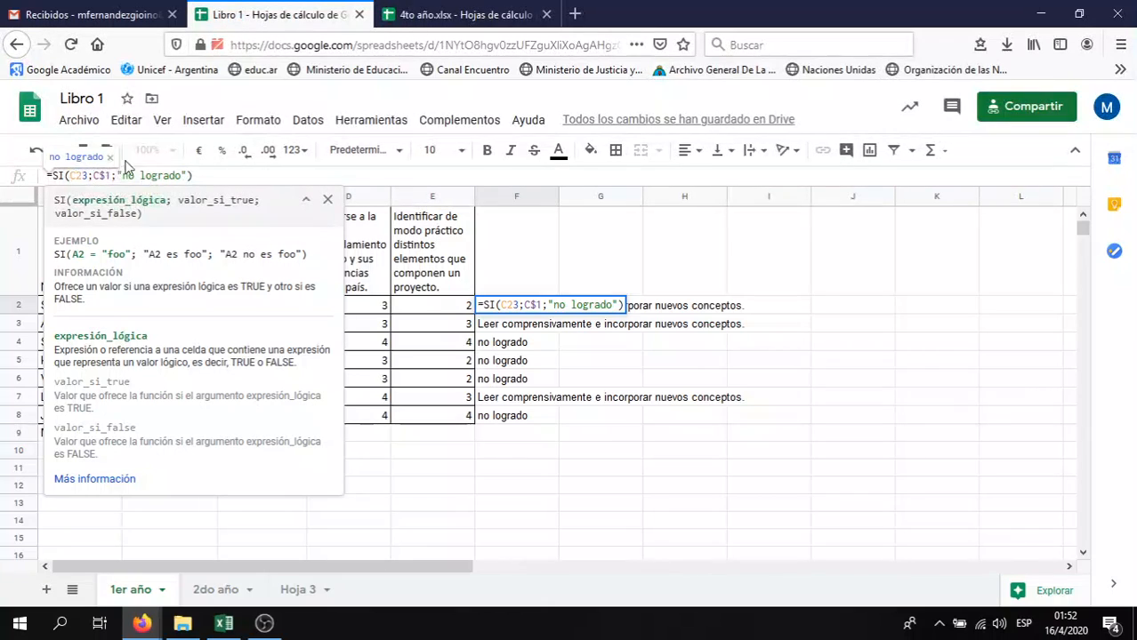
left_click_drag(193, 175, 84, 177)
key("BackSpace")
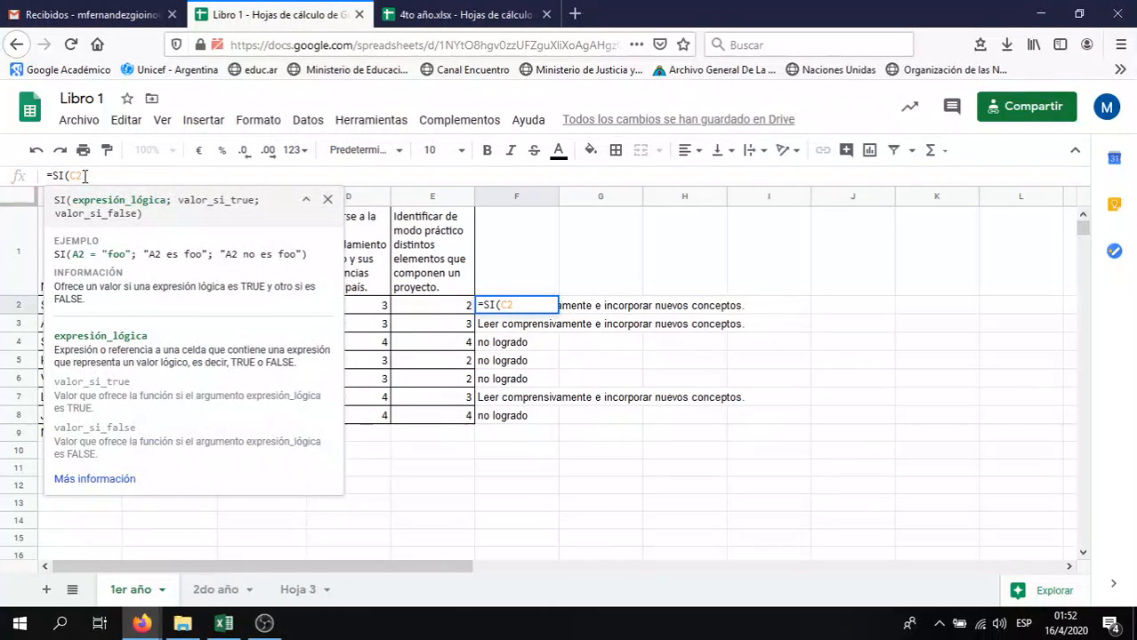
type(">")
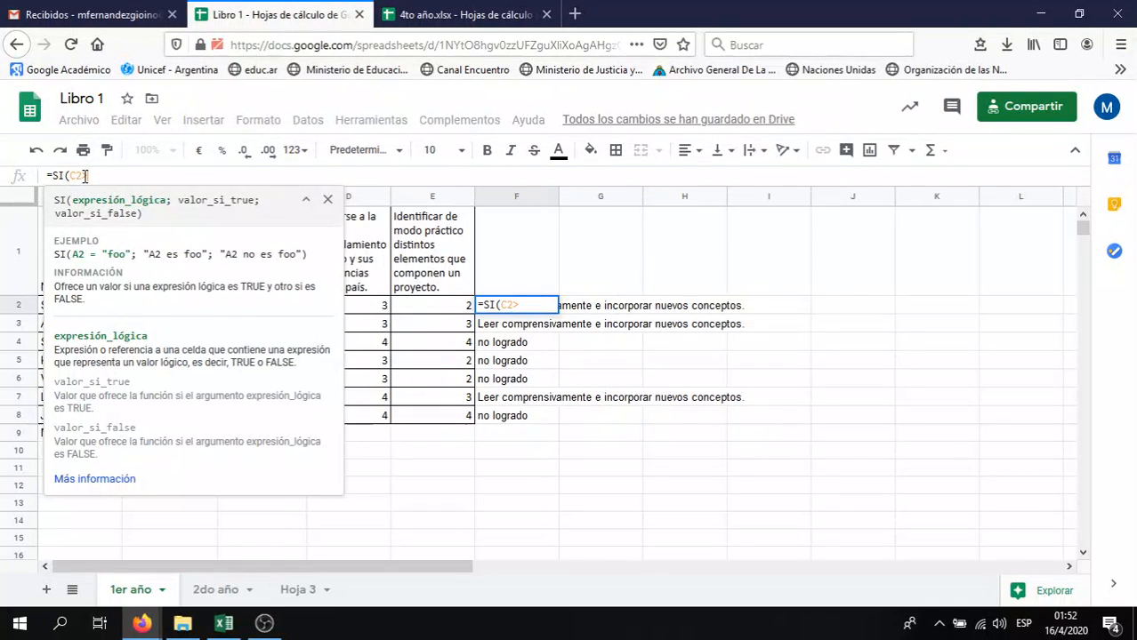
type("2")
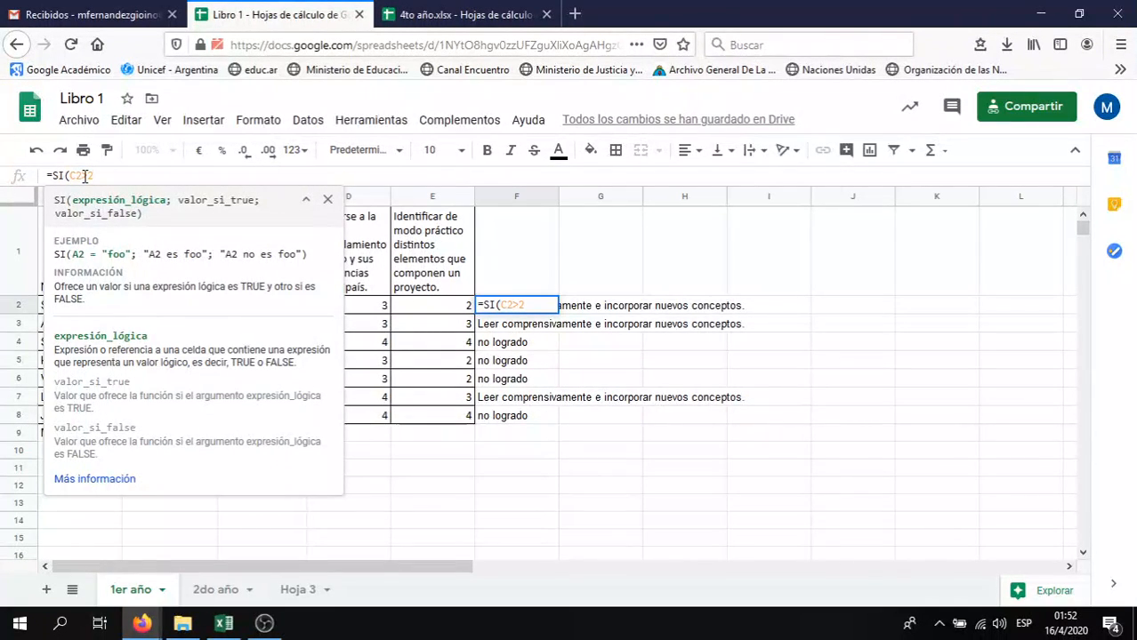
type(";")
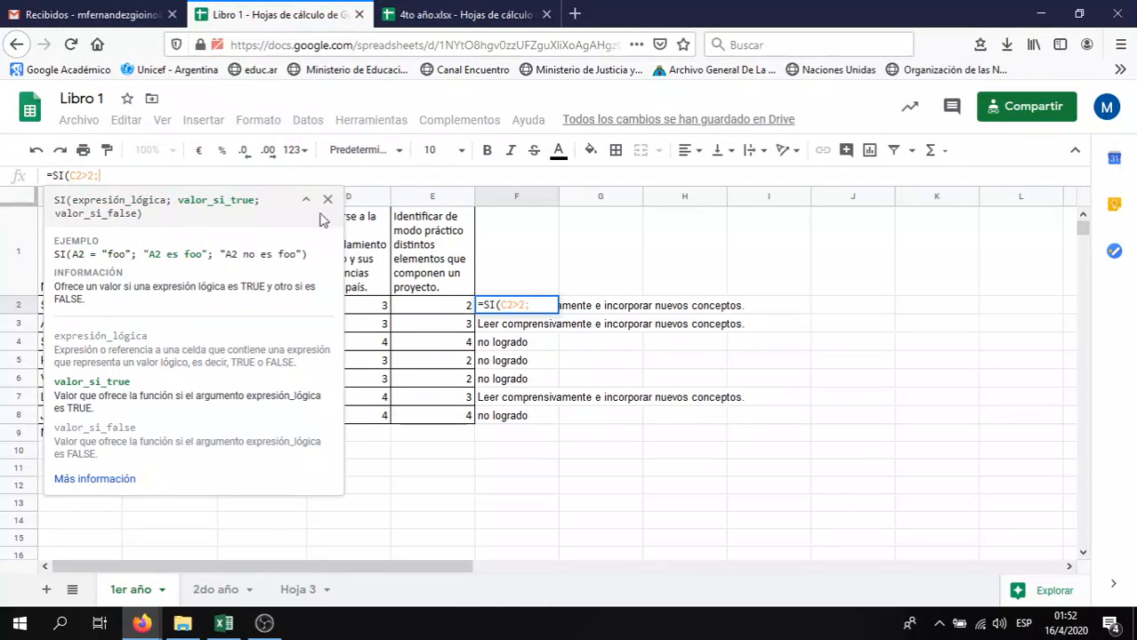
type("C")
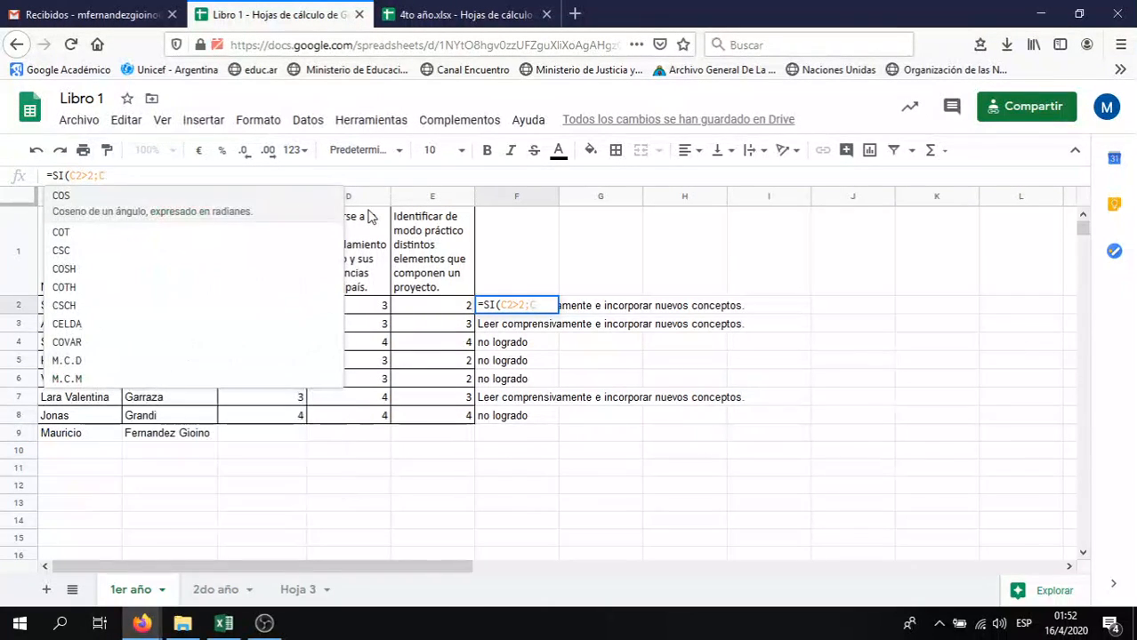
type("$")
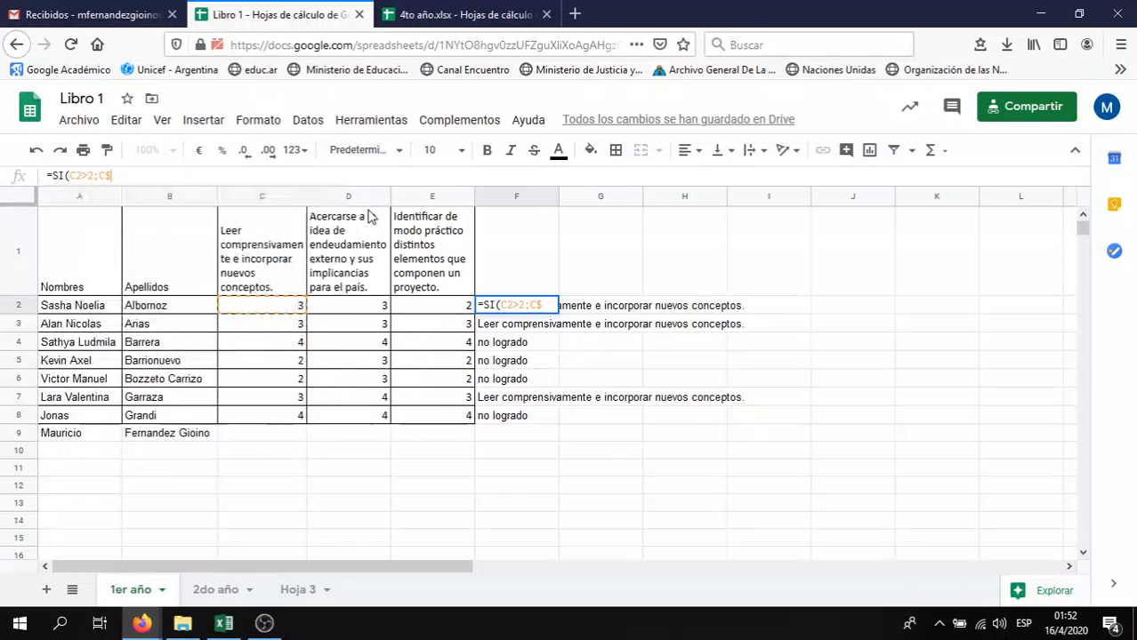
type("!")
key("BackSpace")
type("1")
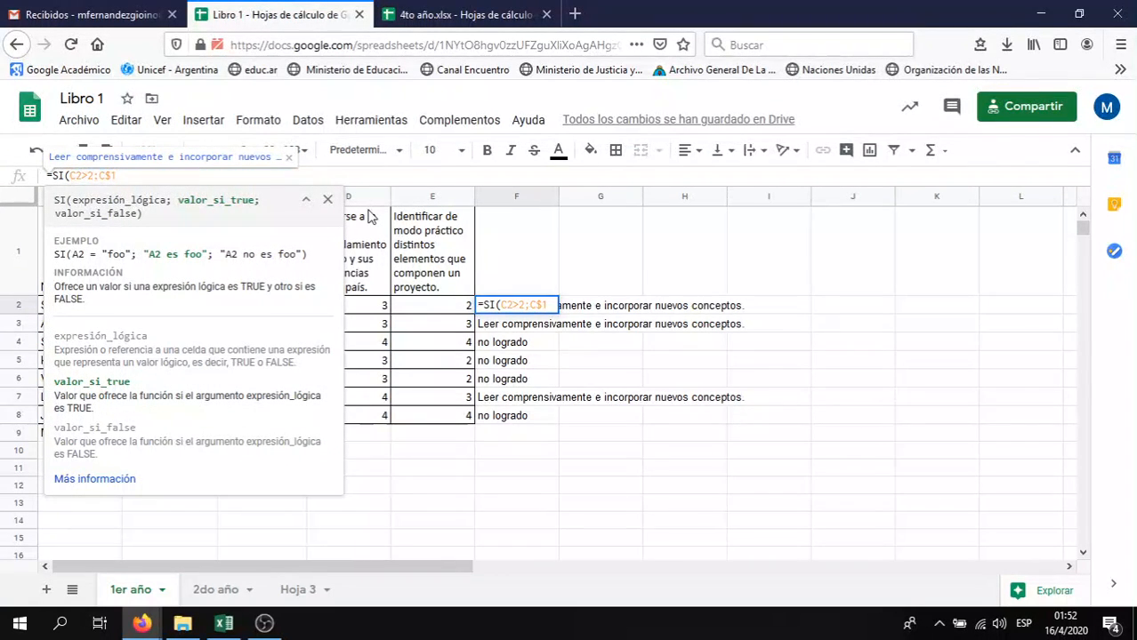
type(";")
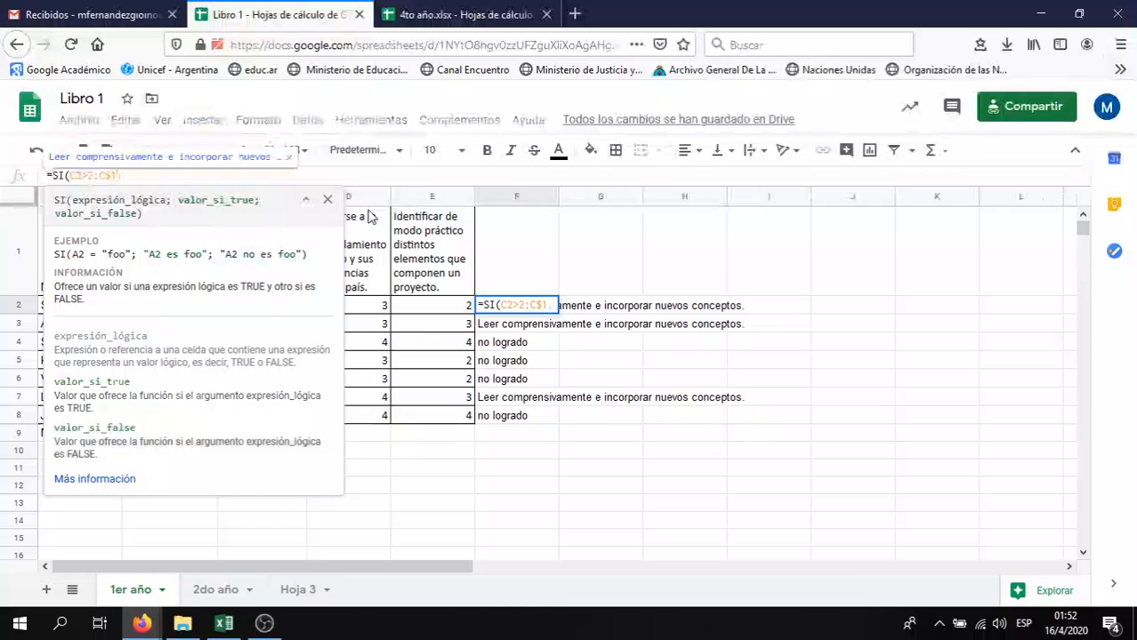
type("\"")
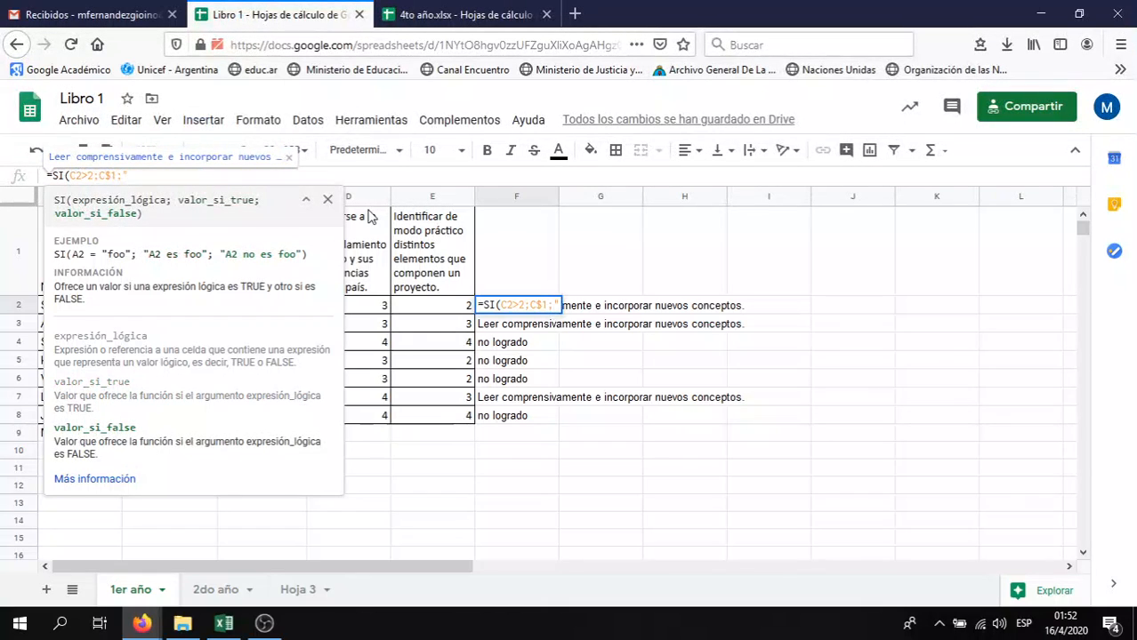
type("no logr")
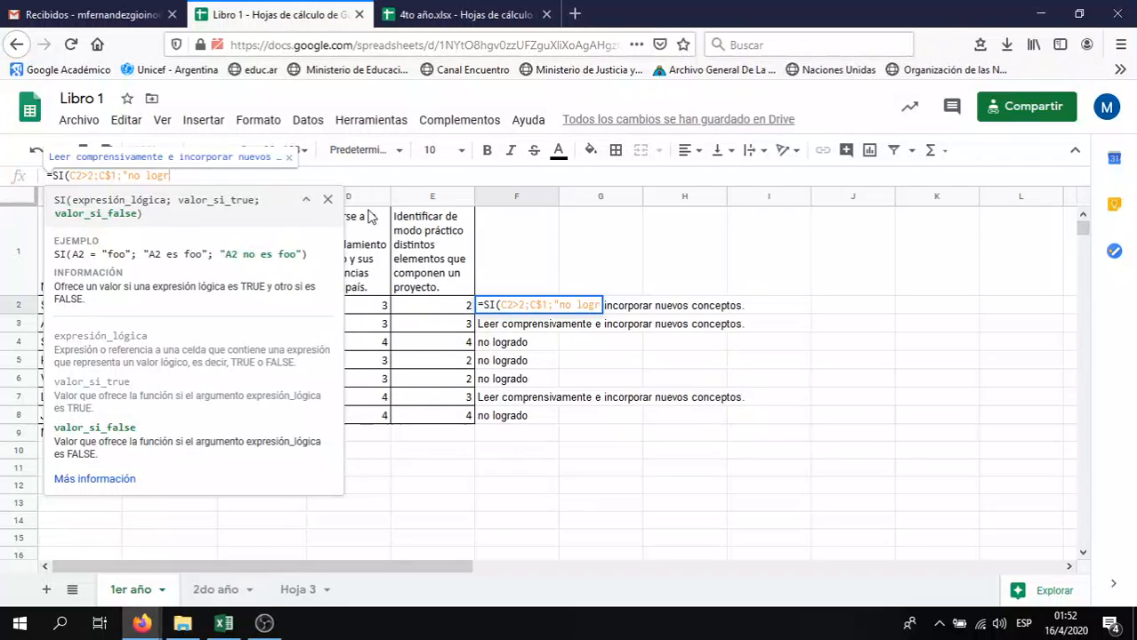
type("ado\"")
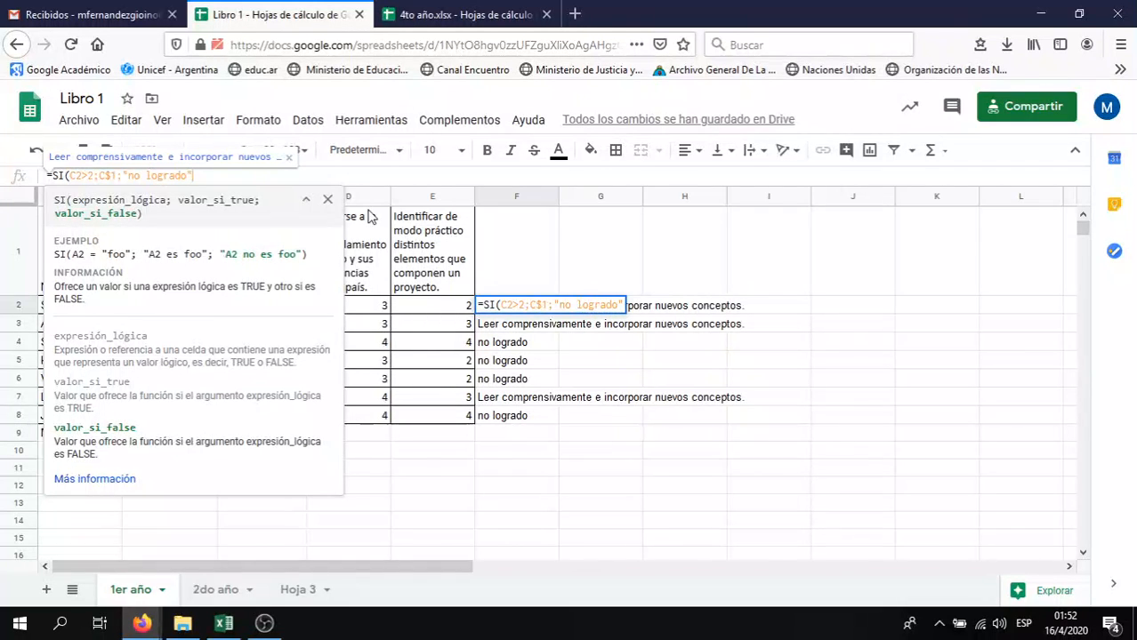
key("Return")
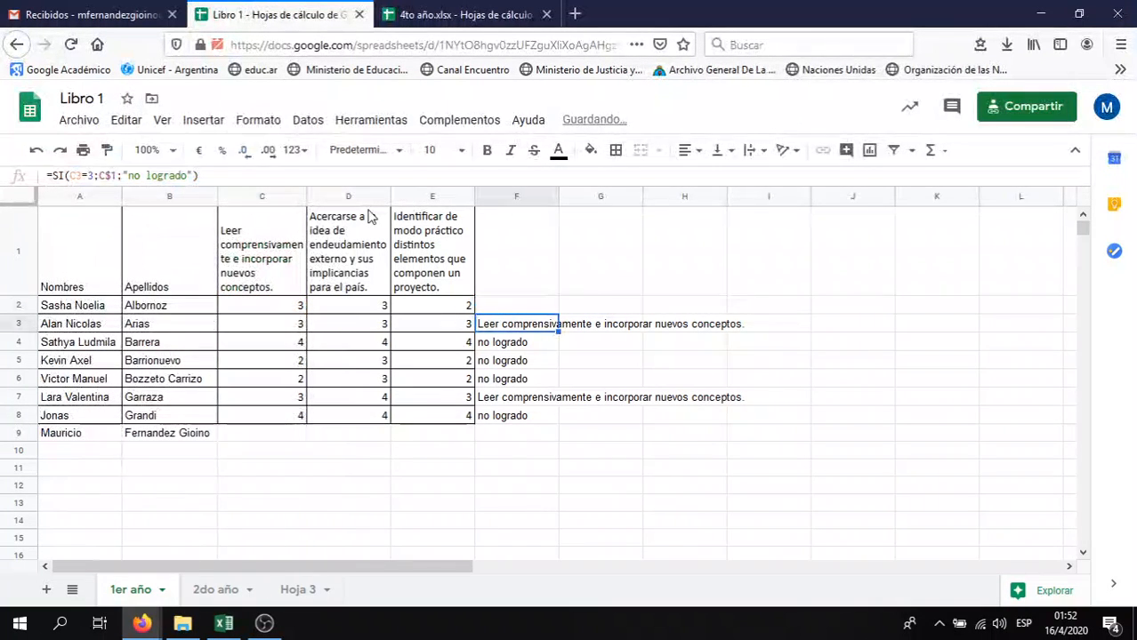
key("Up")
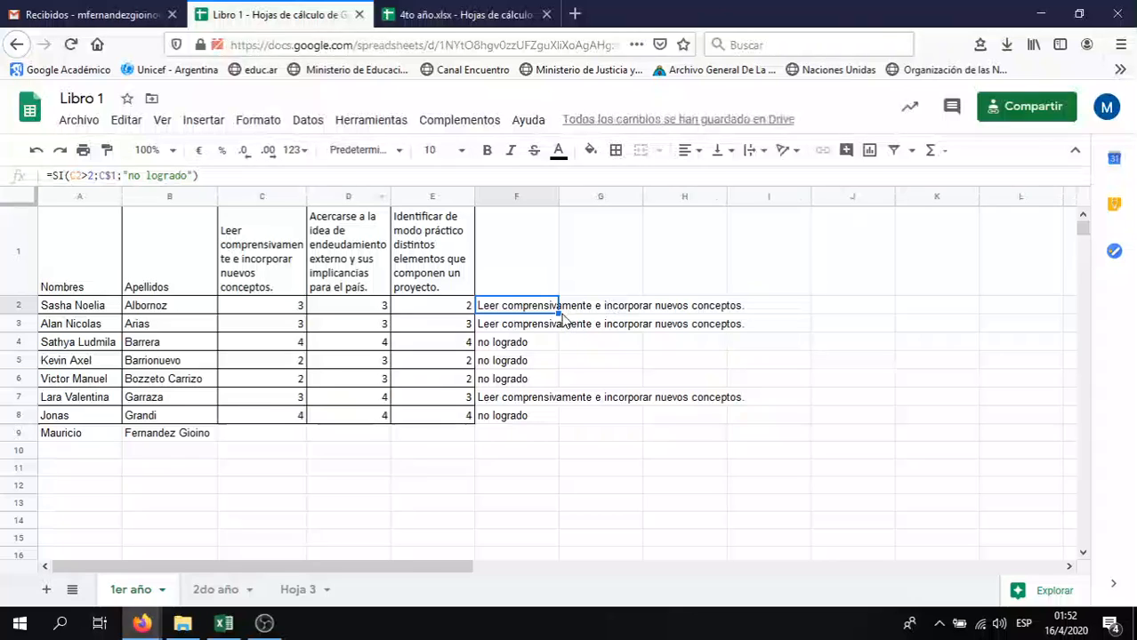
Fill the C2>2 formula through F2:F8, leaving "no logrado" only in F5 and F6
left_click_drag(560, 315, 554, 421)
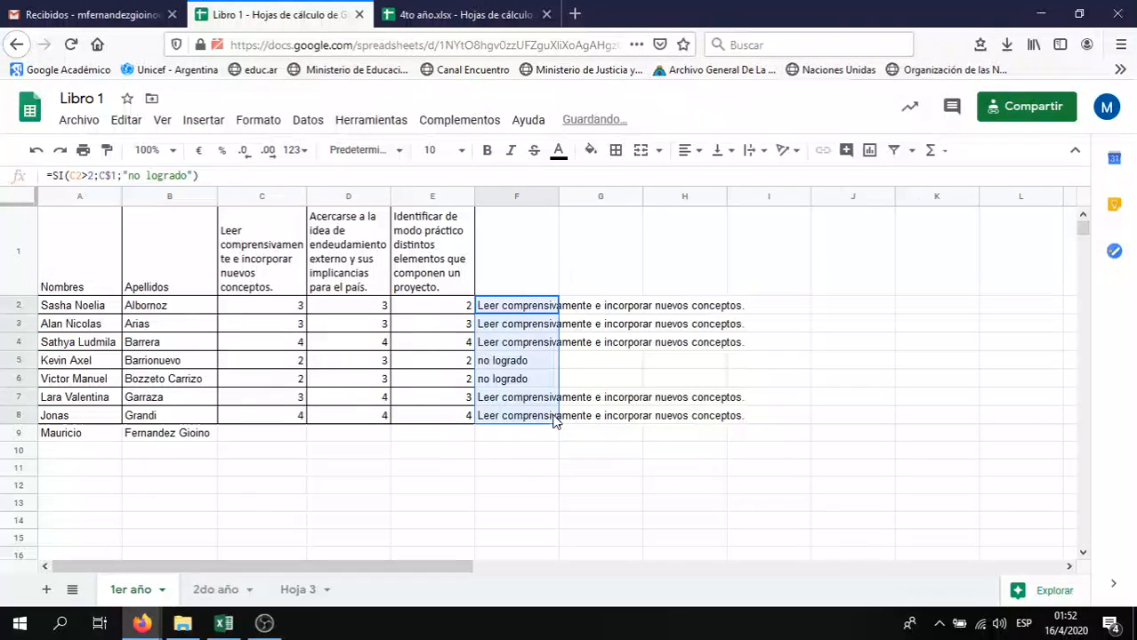
left_click(530, 311)
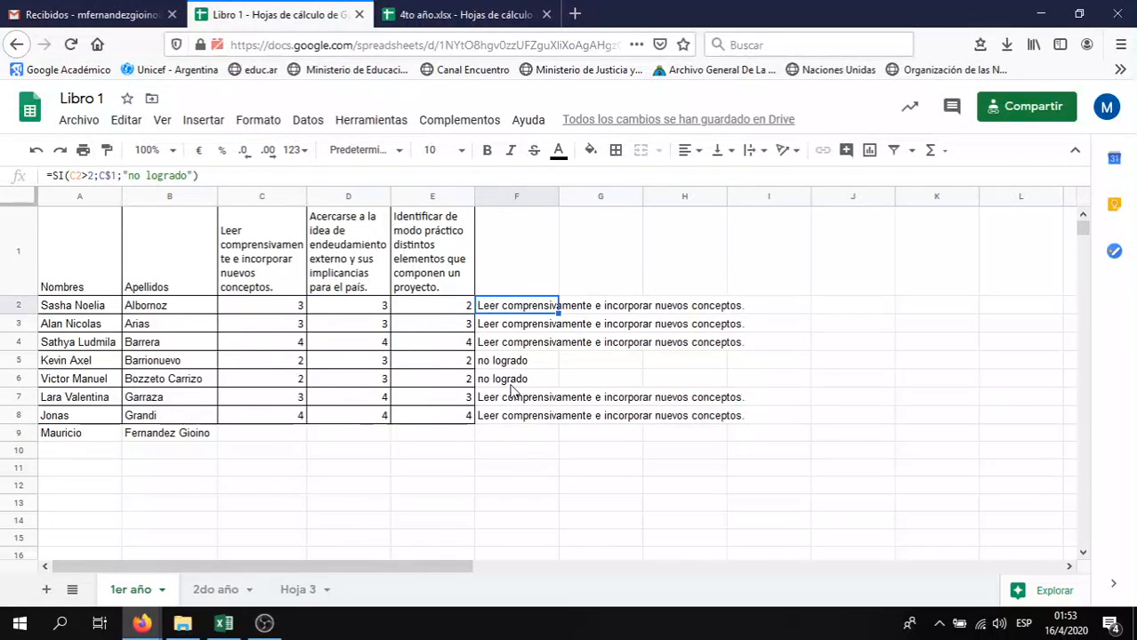
left_click(543, 258)
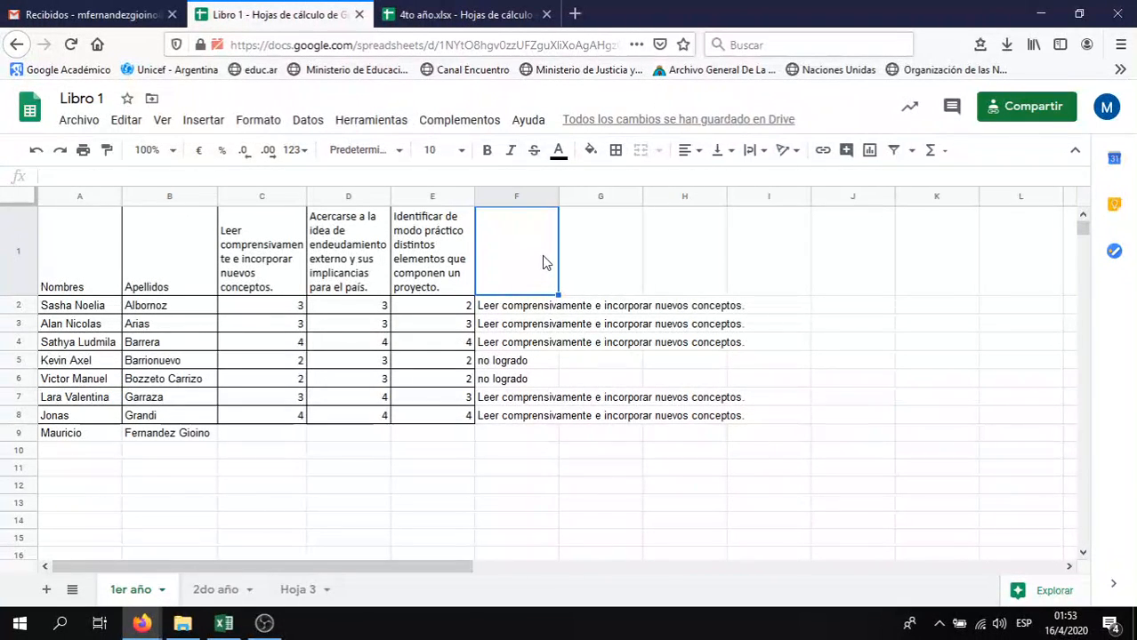
left_click(462, 14)
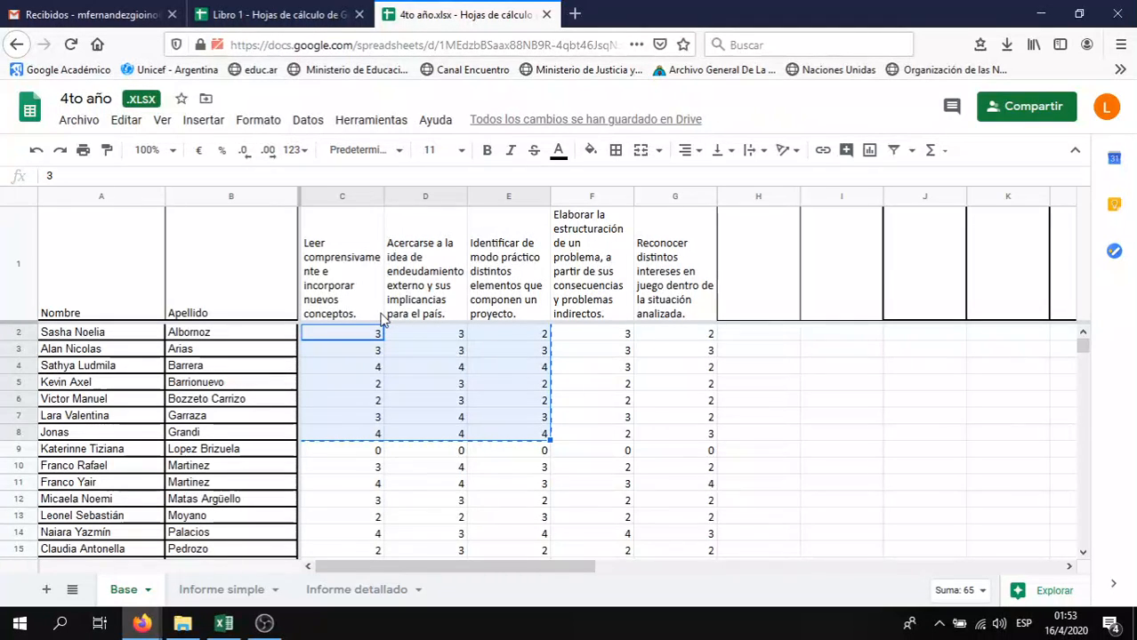
left_click(375, 340)
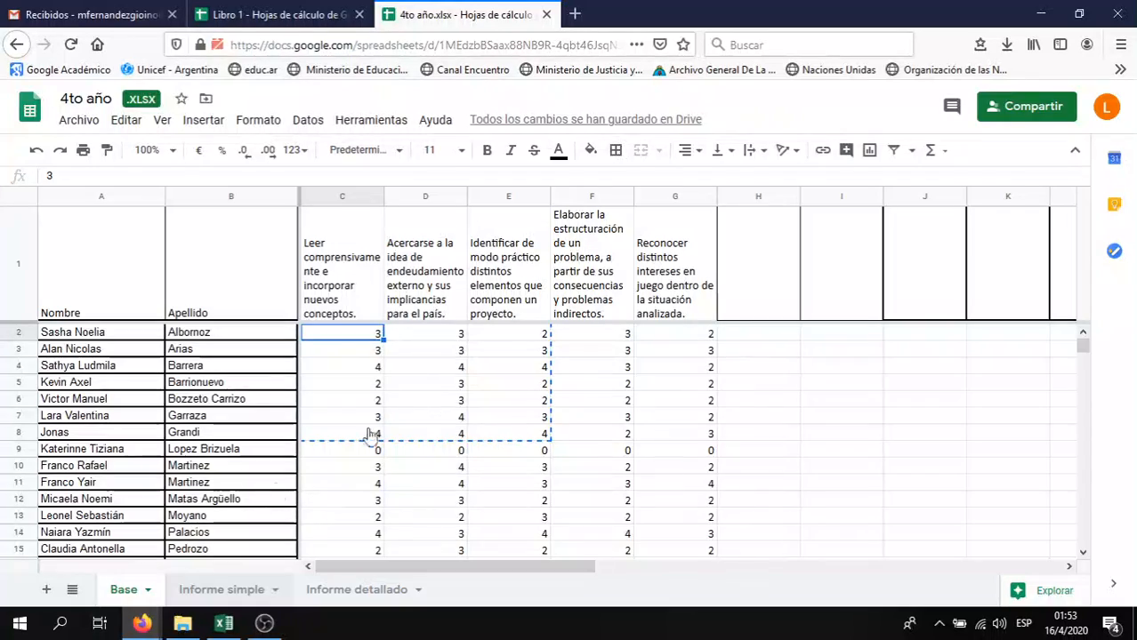
key("ctrl+shift+Page_Down")
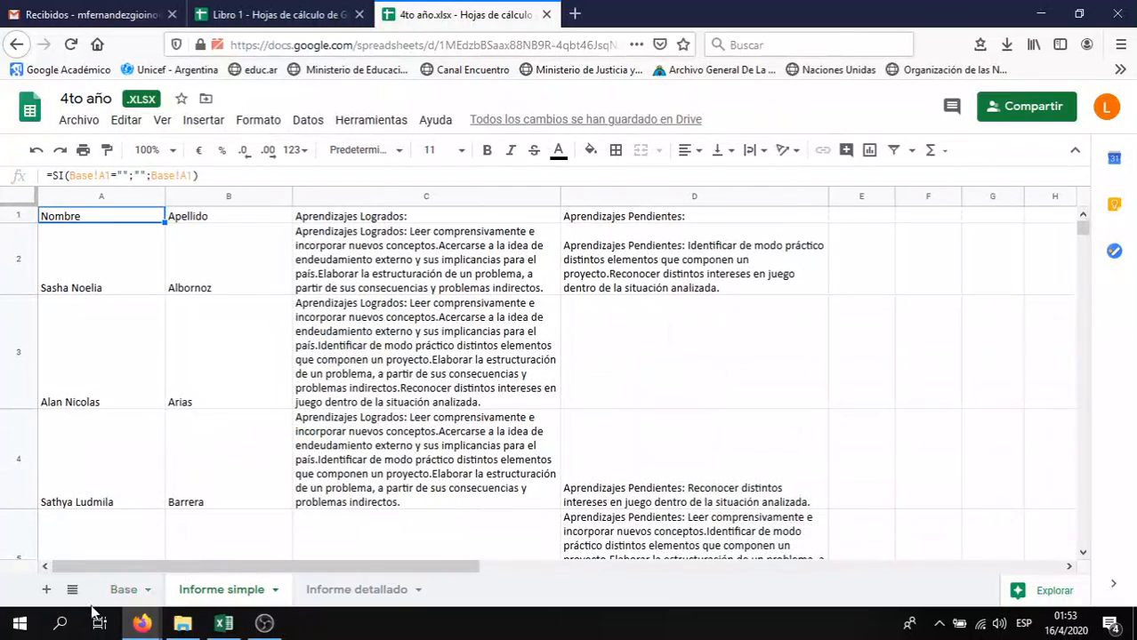
left_click(285, 11)
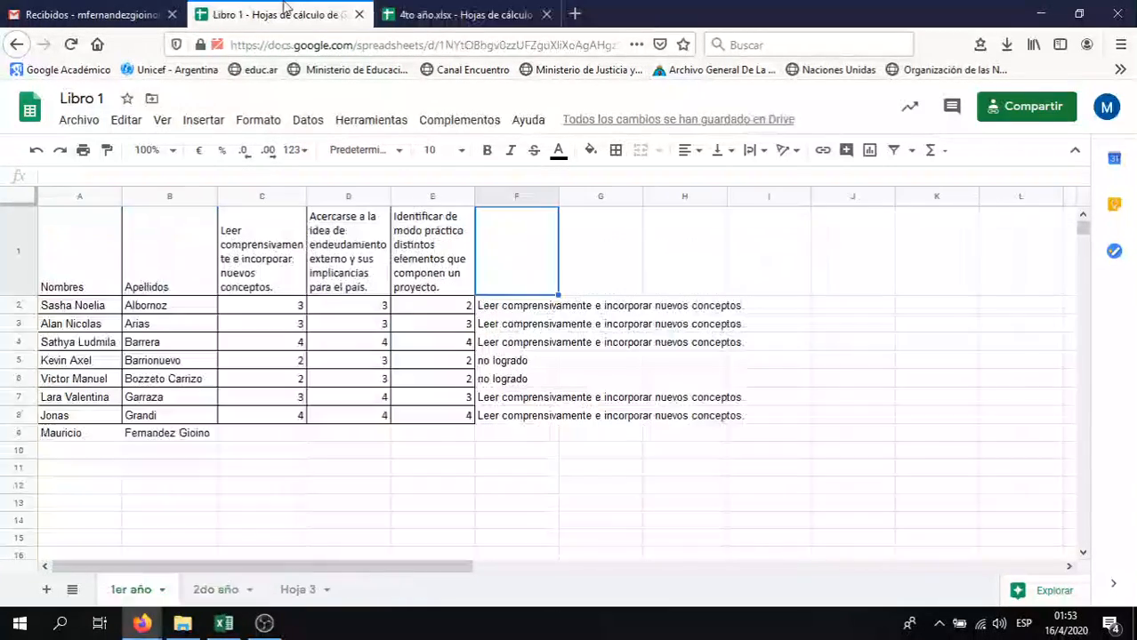
Select all of column F and delete the objective-text results in F2:F8
left_click(492, 345)
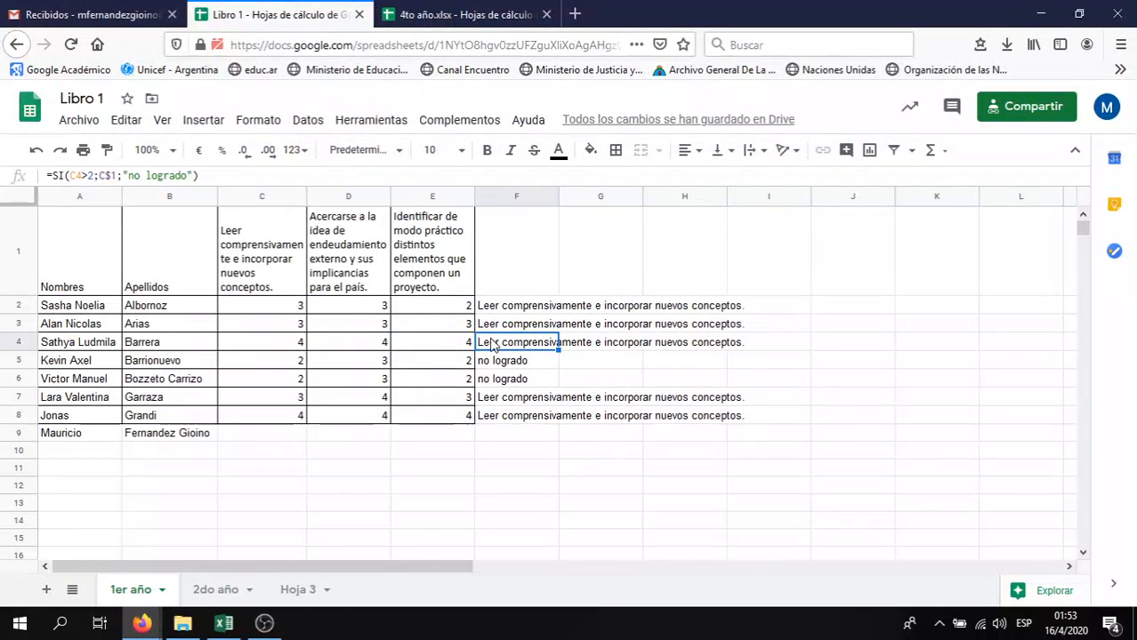
left_click(512, 196)
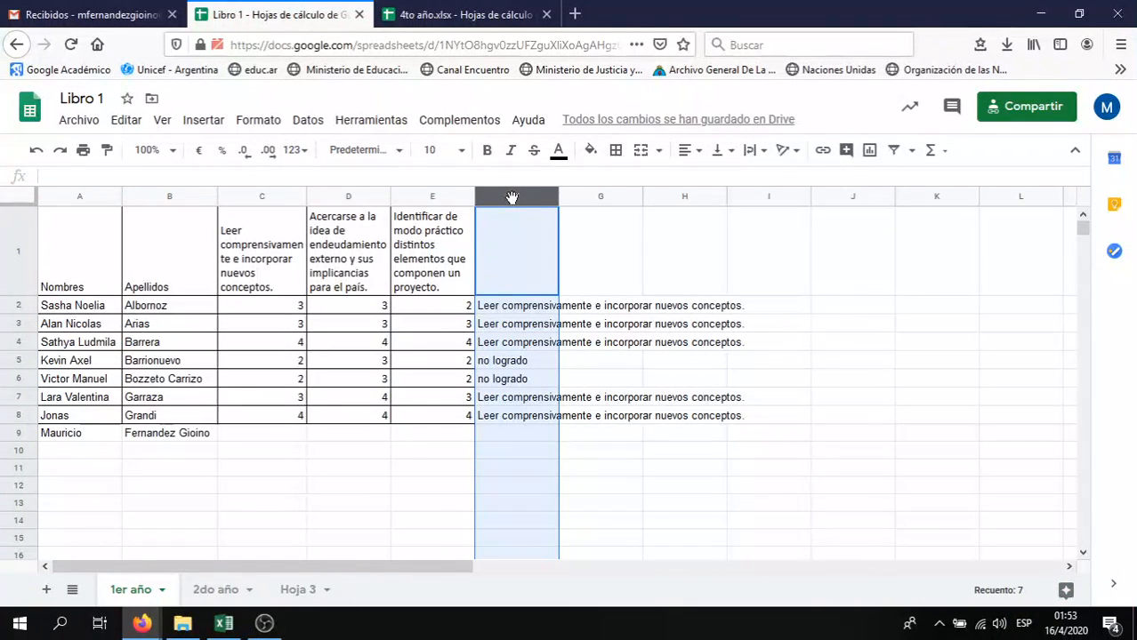
key("Delete")
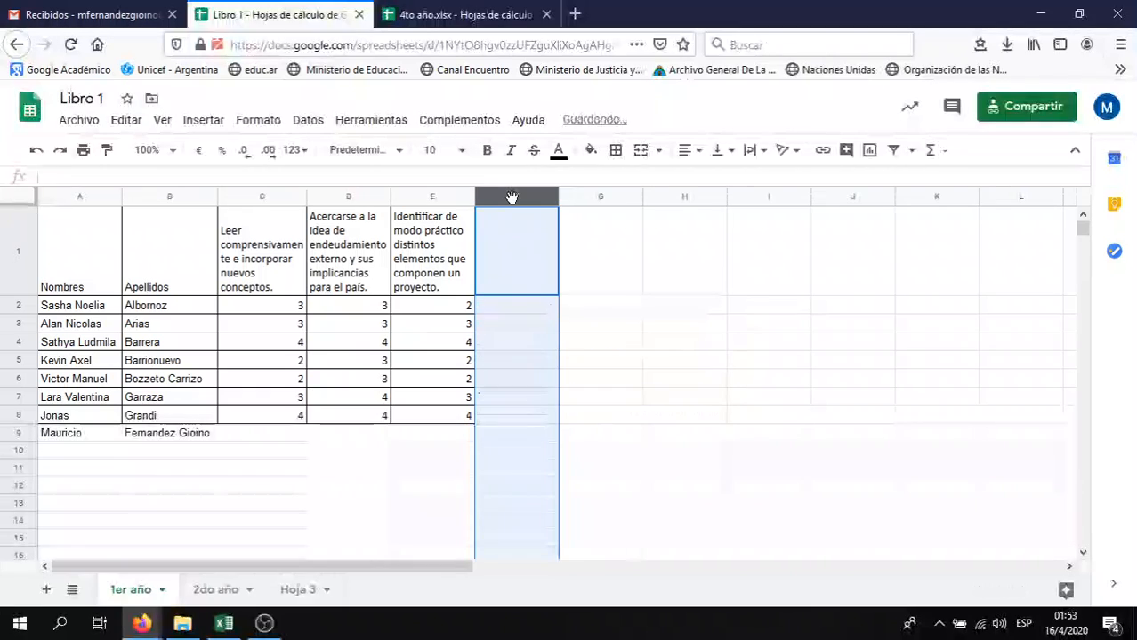
left_click(513, 347)
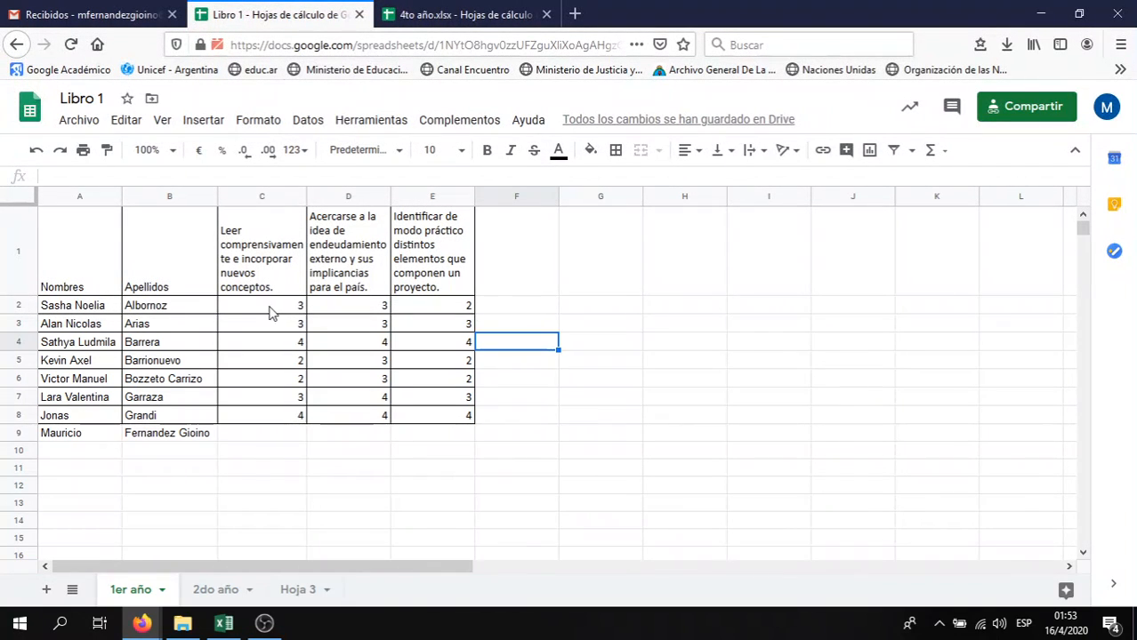
Add a conditional formatting rule on columns C–E highlighting scores 'Es igual a' 4
left_click_drag(261, 199, 437, 195)
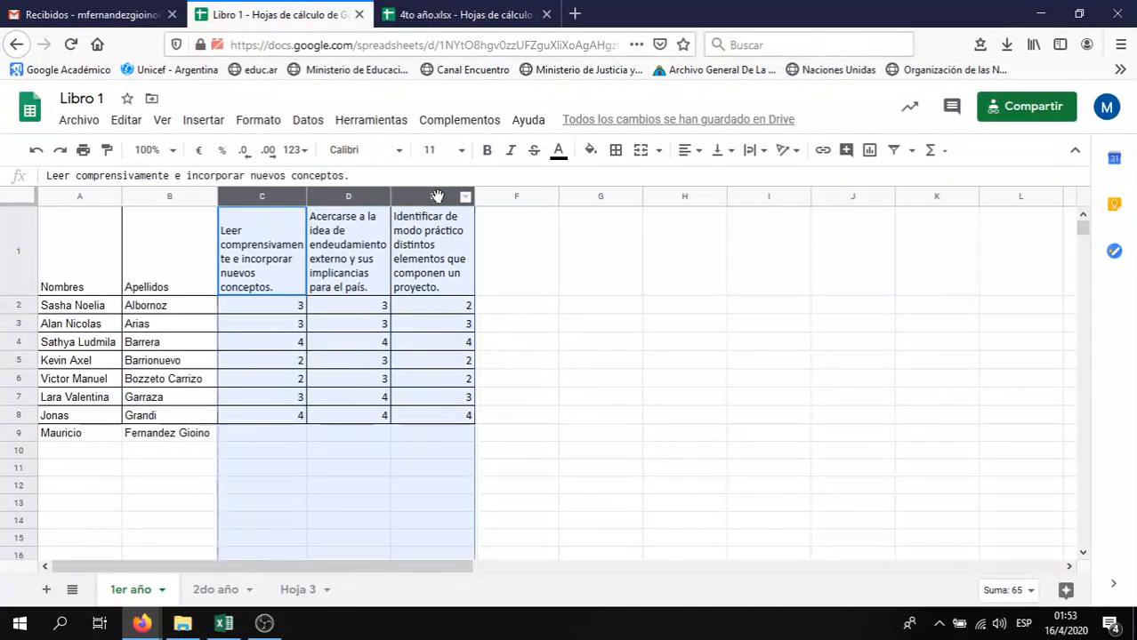
left_click(260, 124)
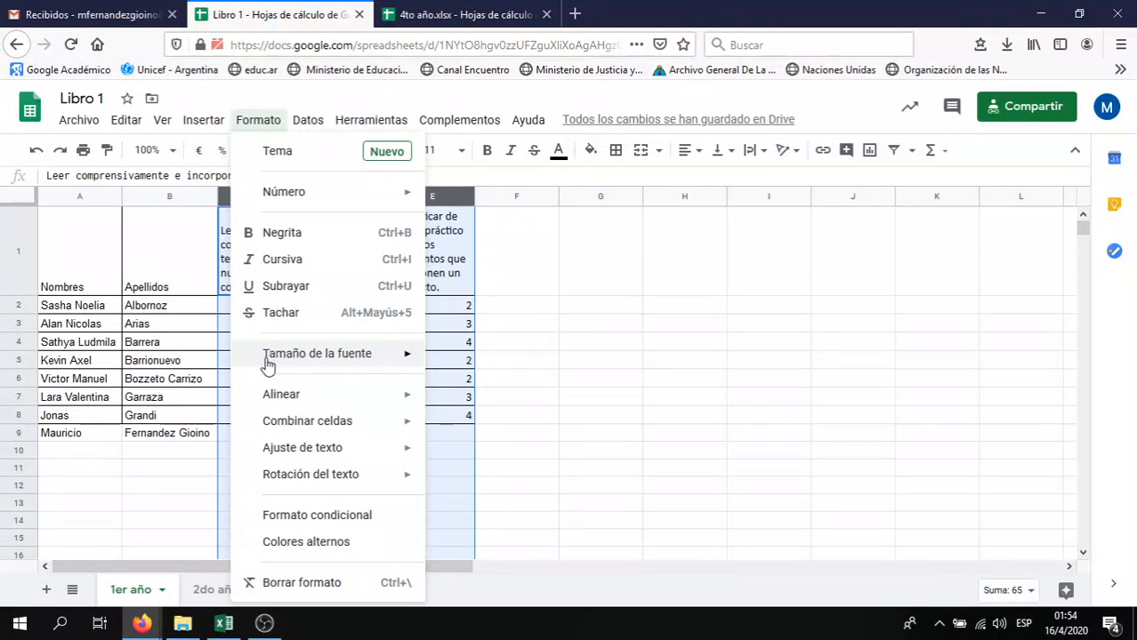
left_click(274, 515)
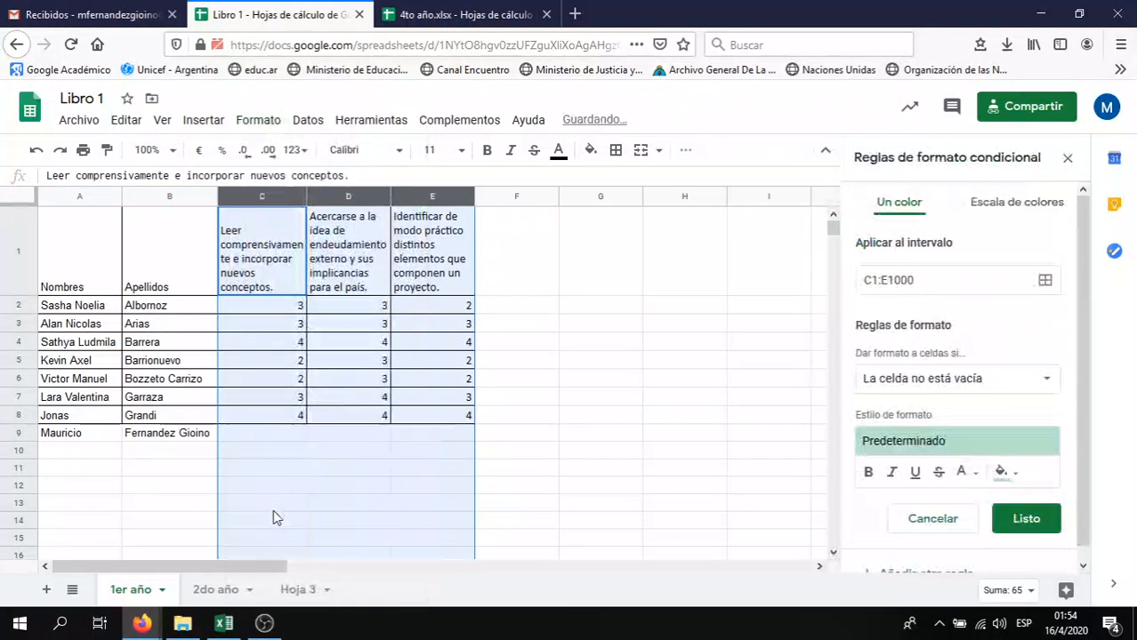
left_click(257, 123)
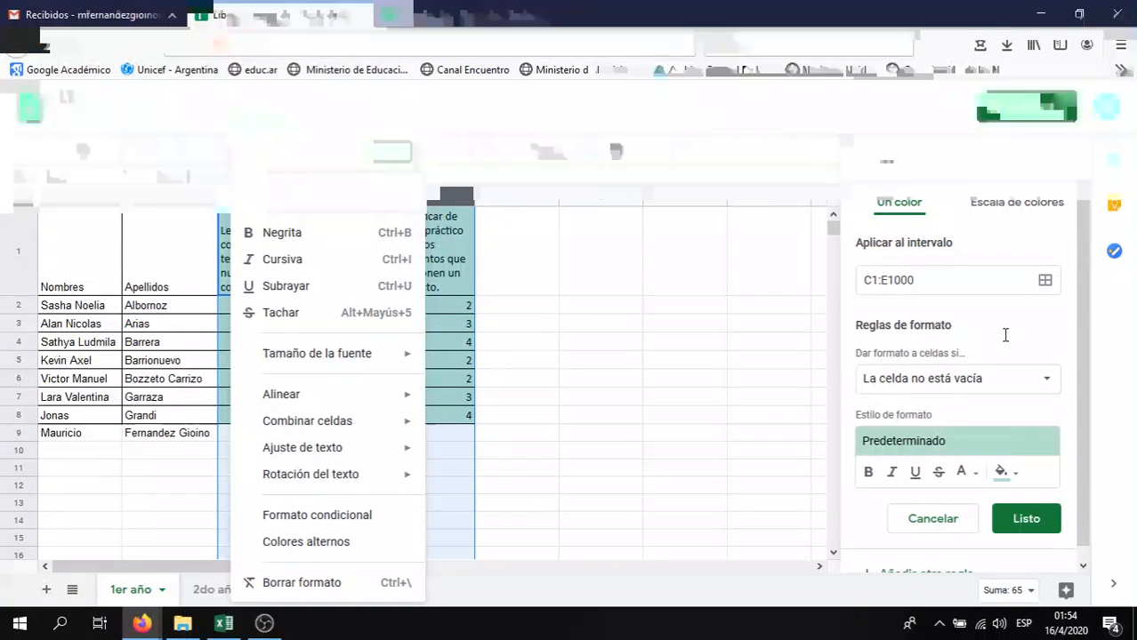
left_click(1005, 336)
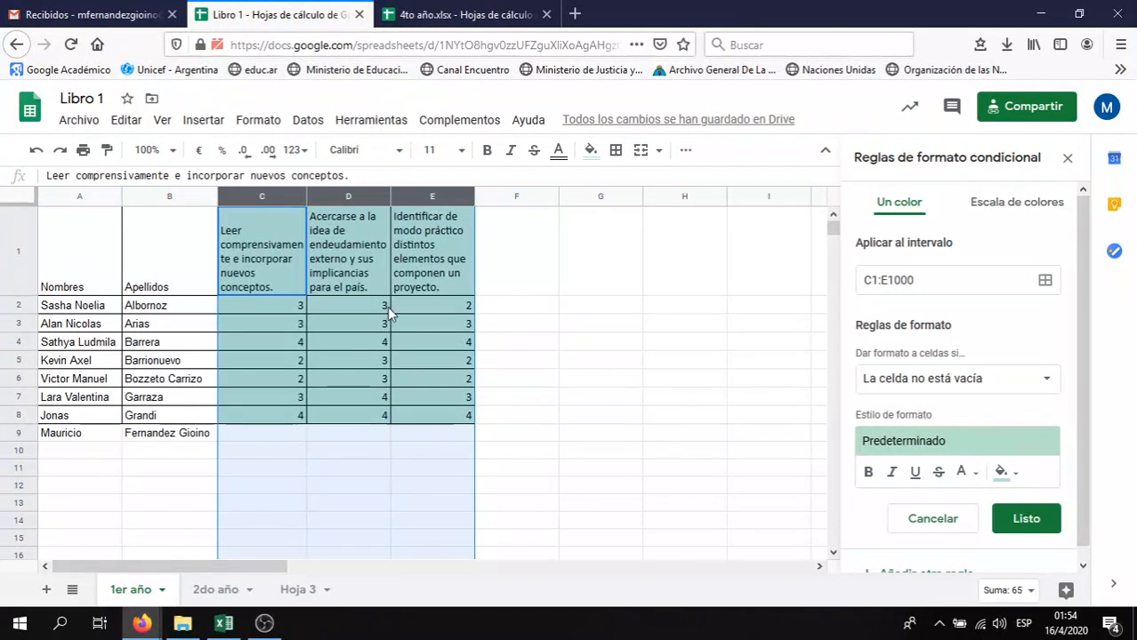
left_click(1047, 382)
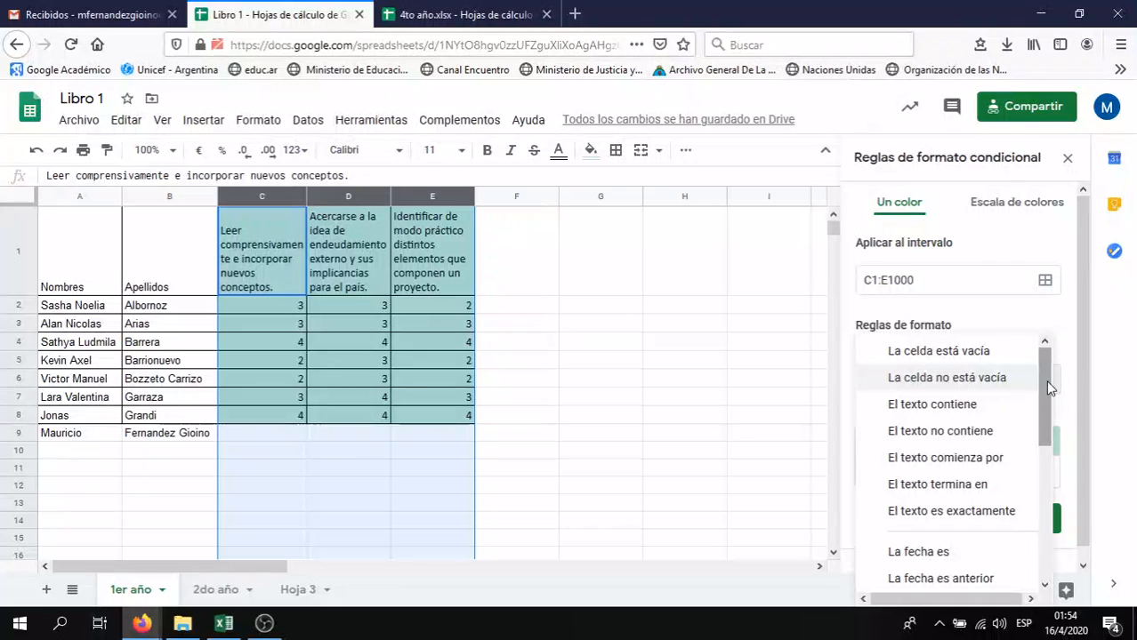
left_click_drag(1047, 368, 1038, 514)
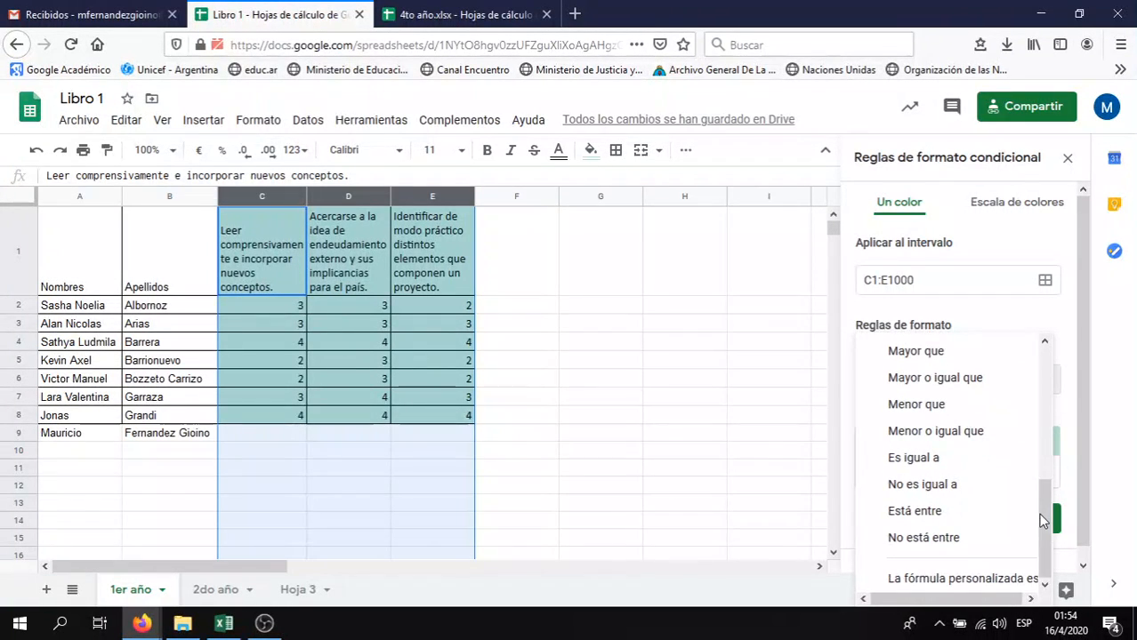
left_click(959, 456)
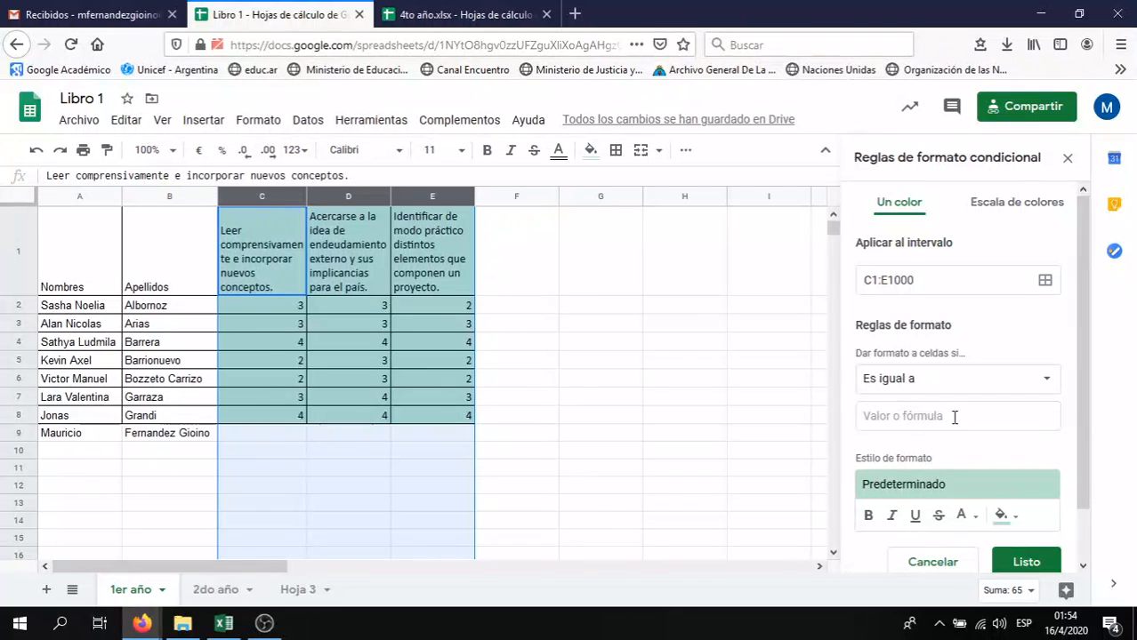
left_click(954, 415)
type("4")
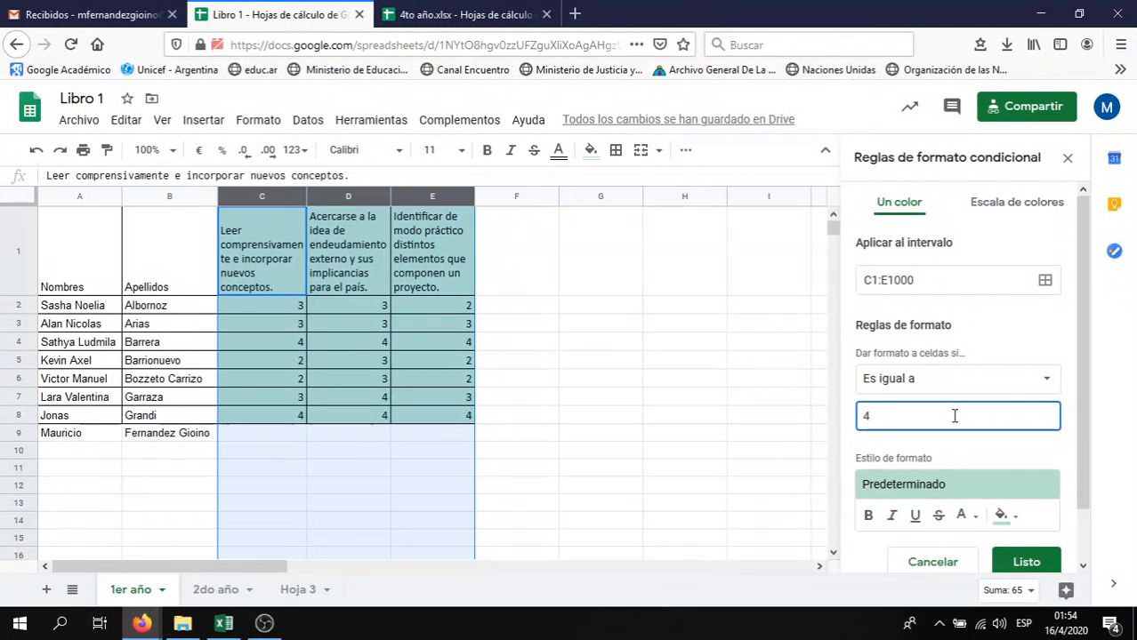
left_click(1071, 396)
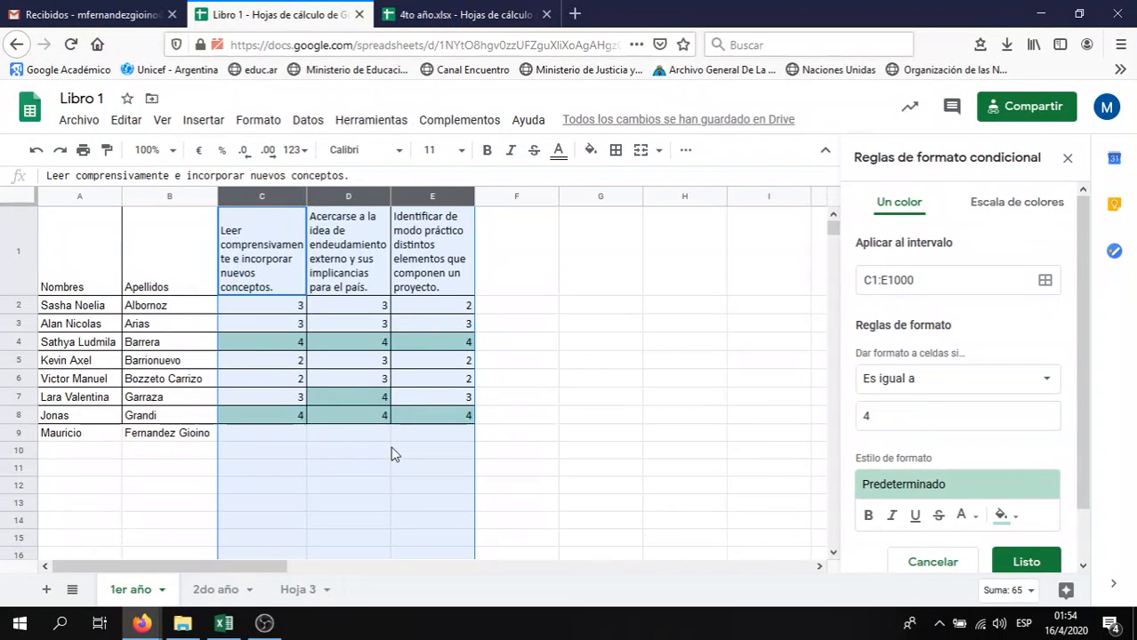
Change the rule condition to 'Mayor que' with value 2 instead of equal to 4
left_click(1039, 386)
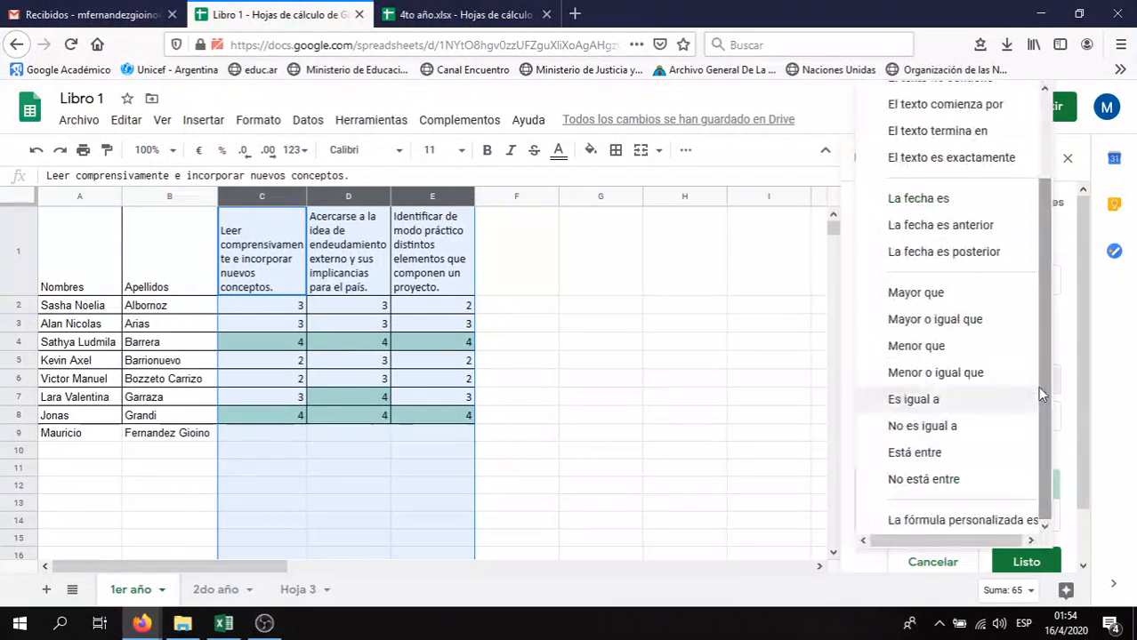
left_click(1021, 302)
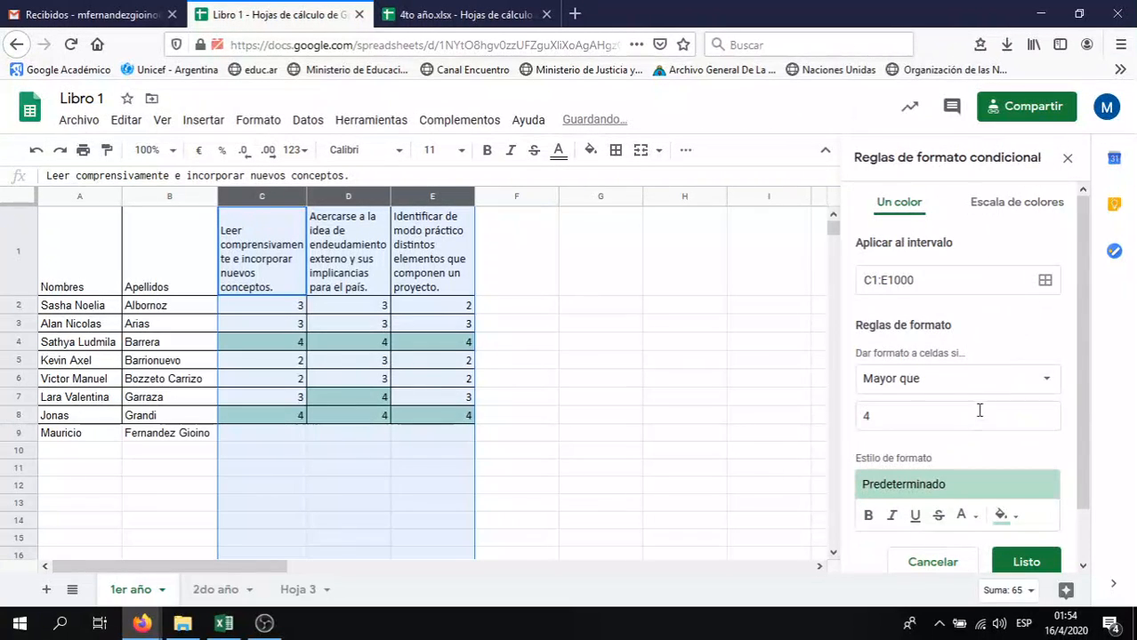
left_click(963, 426)
key("BackSpace")
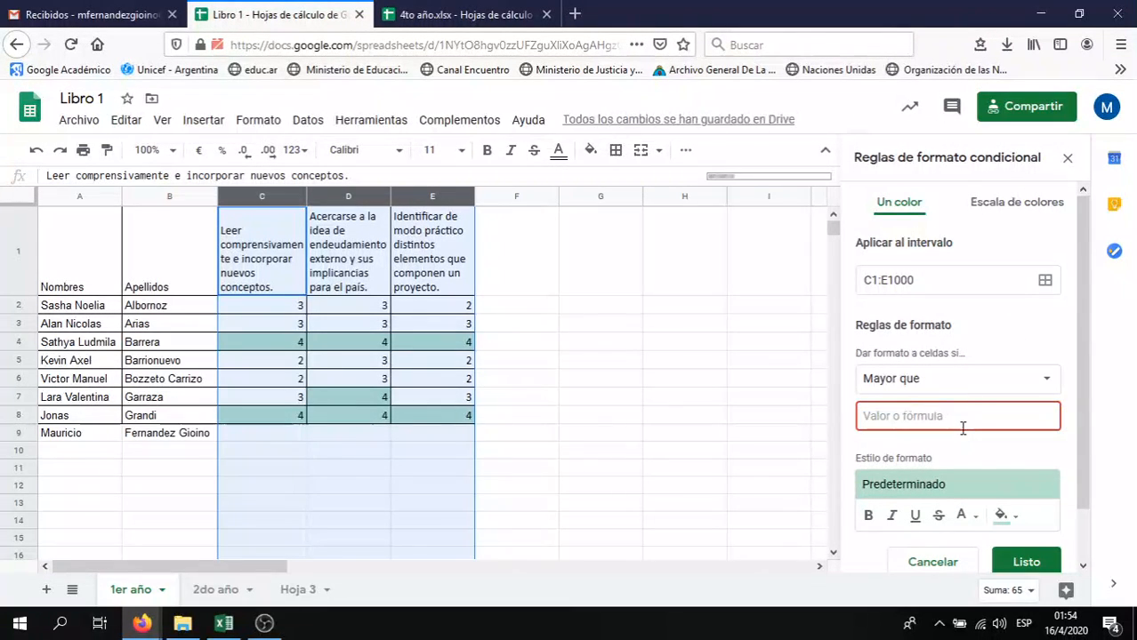
type("2")
left_click(959, 457)
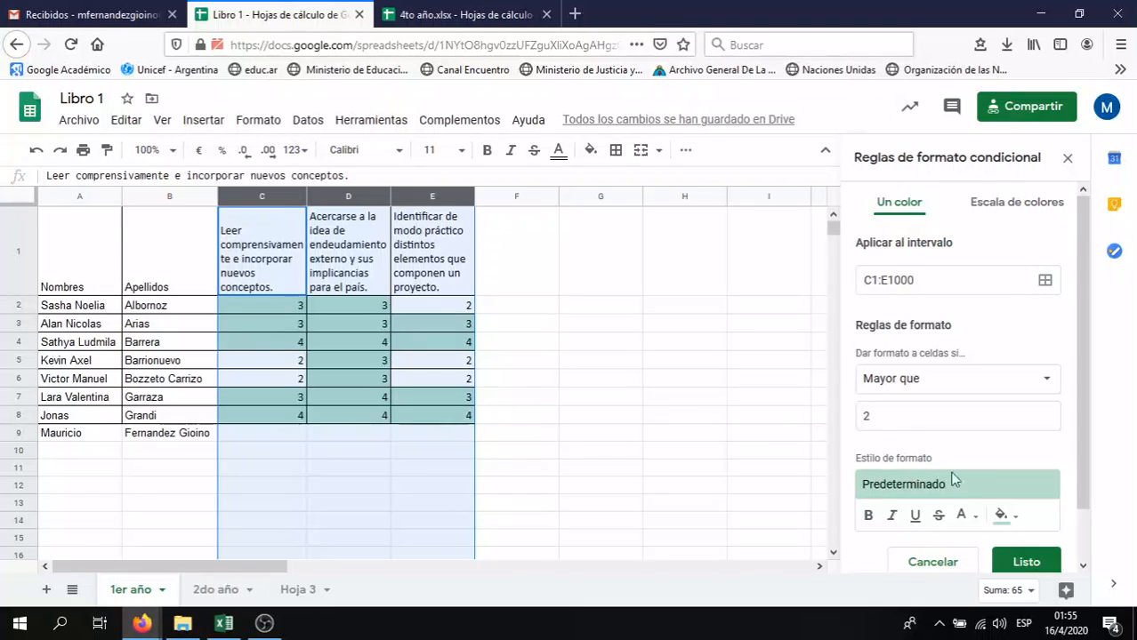
Switch the rule to 'Menor o igual que' 2 with an orange fill colour
left_click(1035, 387)
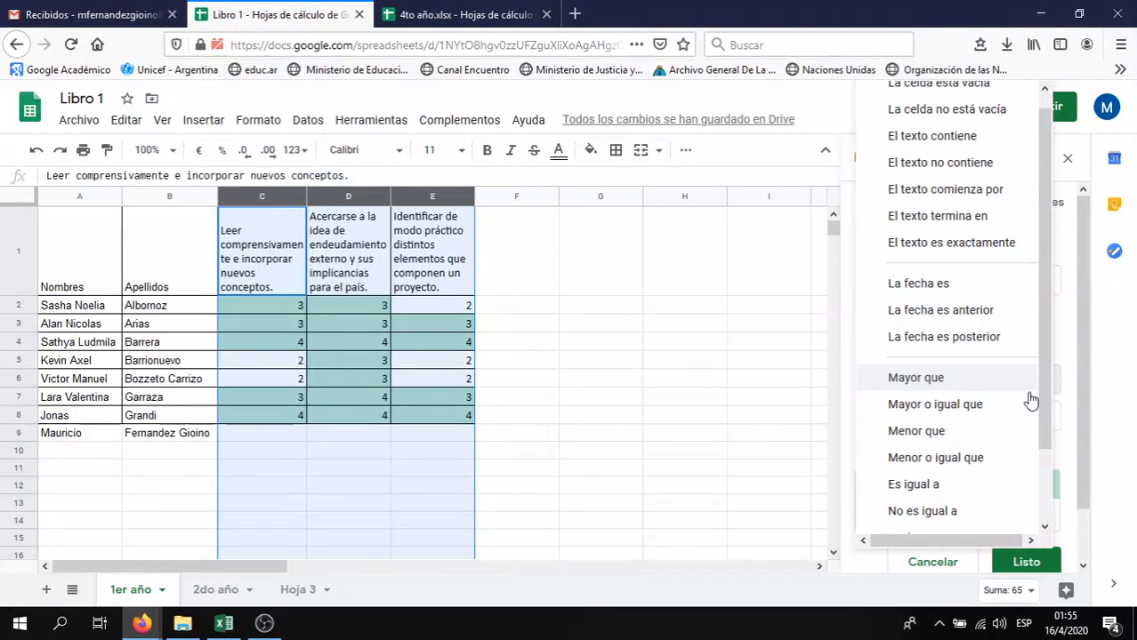
left_click(1013, 458)
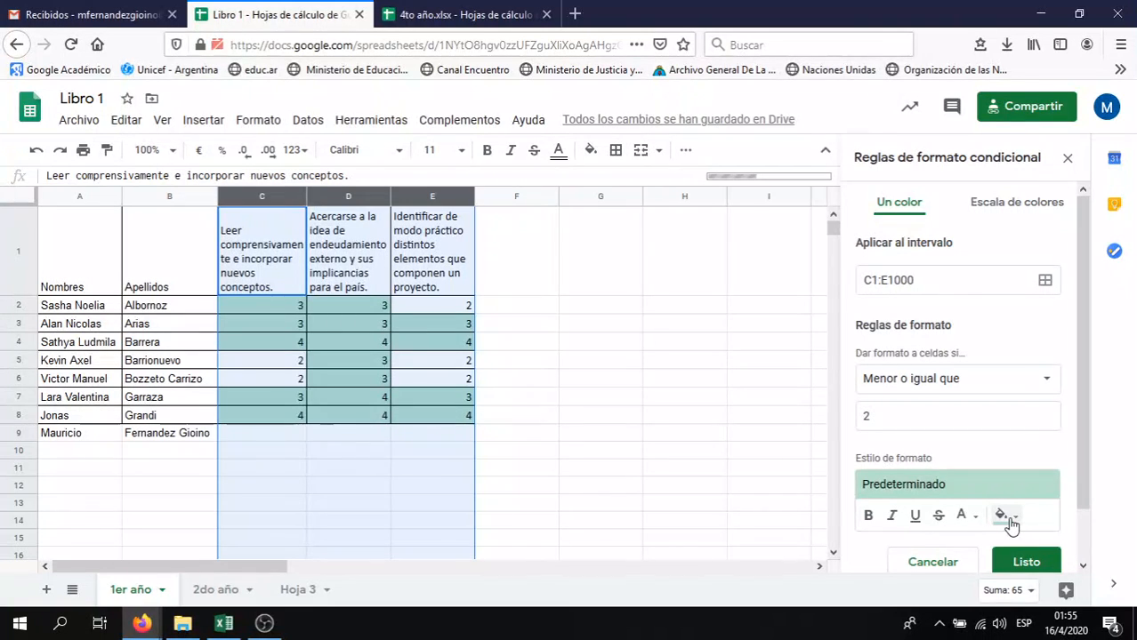
left_click(1005, 518)
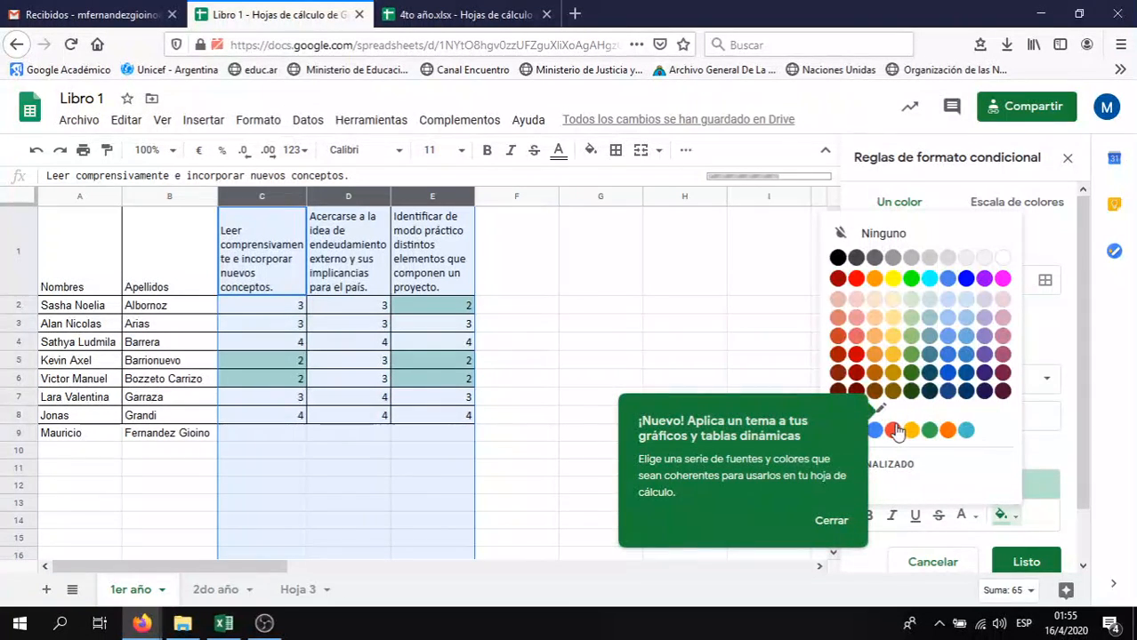
left_click(877, 279)
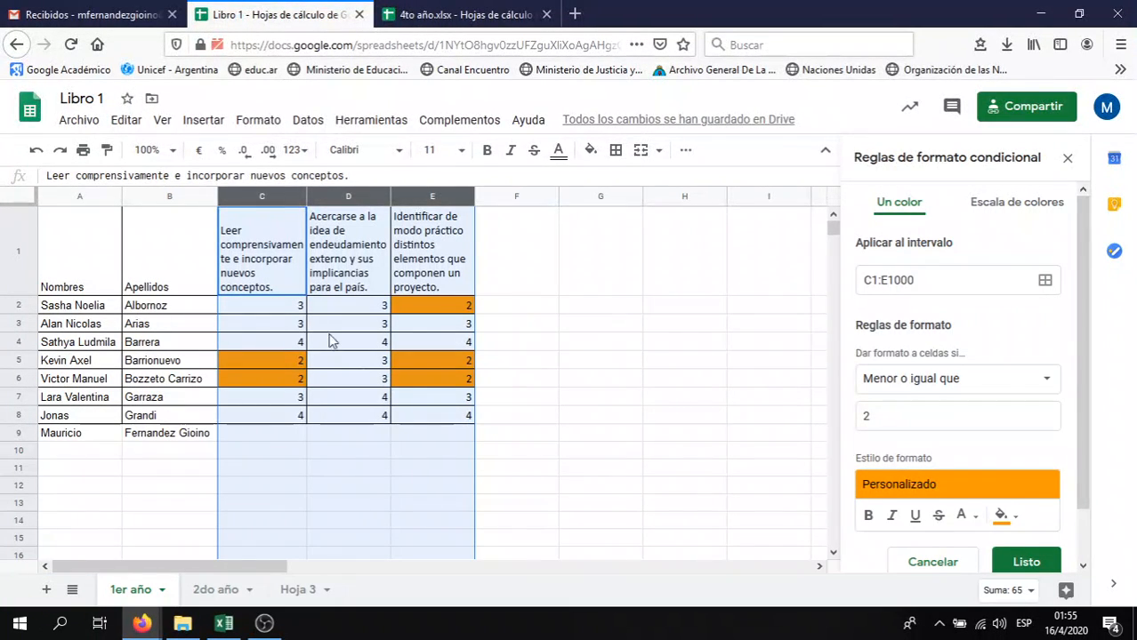
left_click(598, 400)
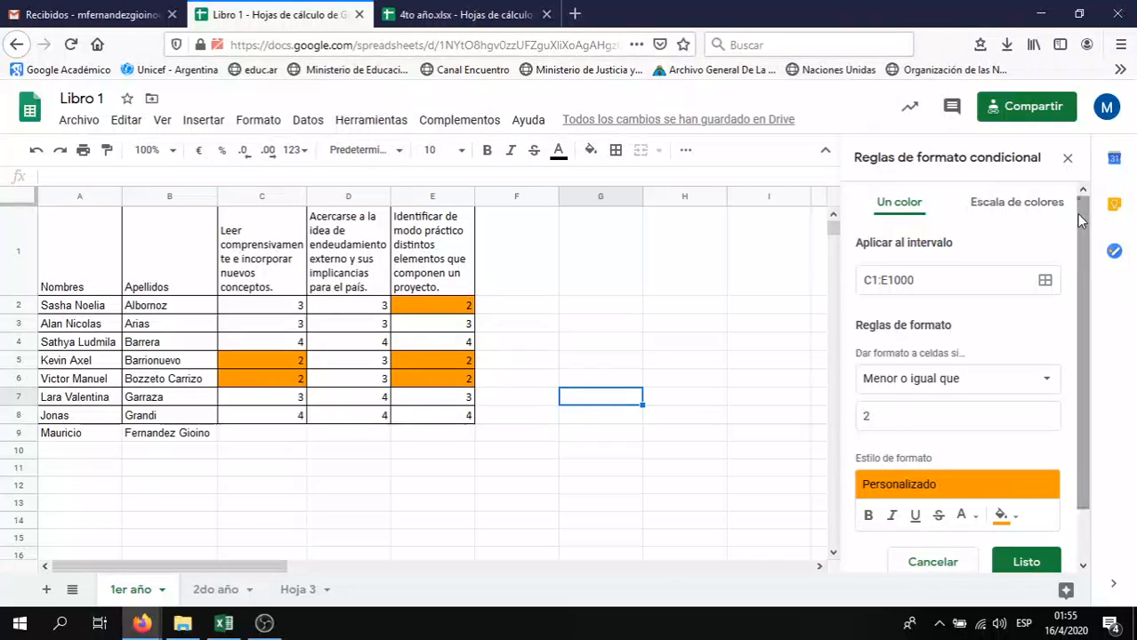
mouse_move(1078, 213)
left_mouse_down()
mouse_move(1083, 303)
mouse_move(1097, 220)
left_mouse_up()
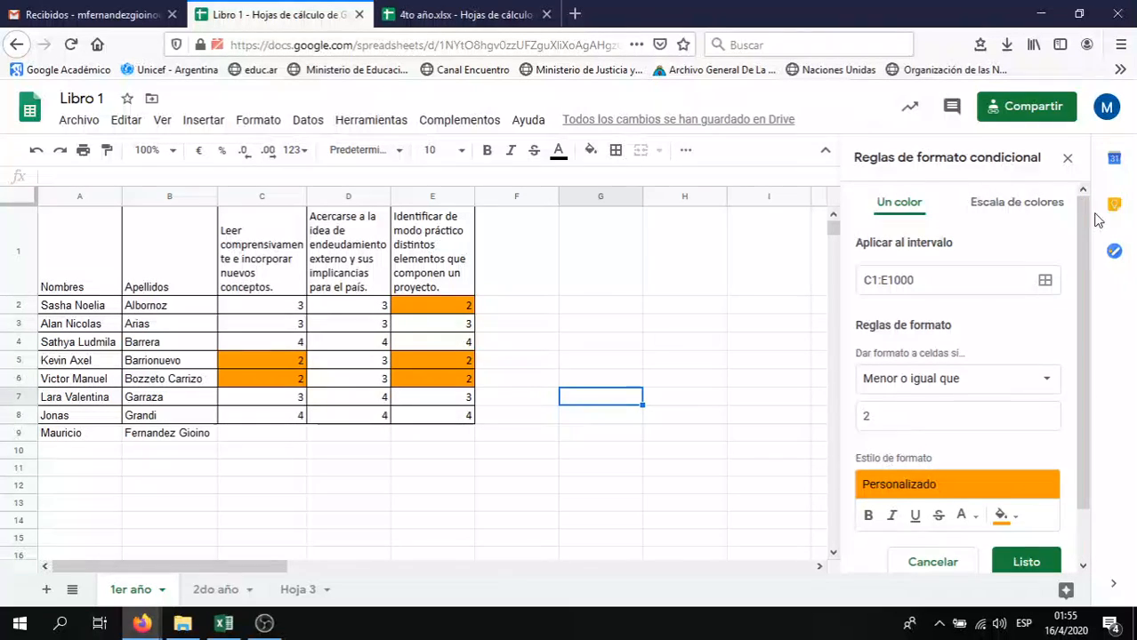
Close the 'Reglas de formato condicional' sidebar and select cell C1
left_click(1072, 169)
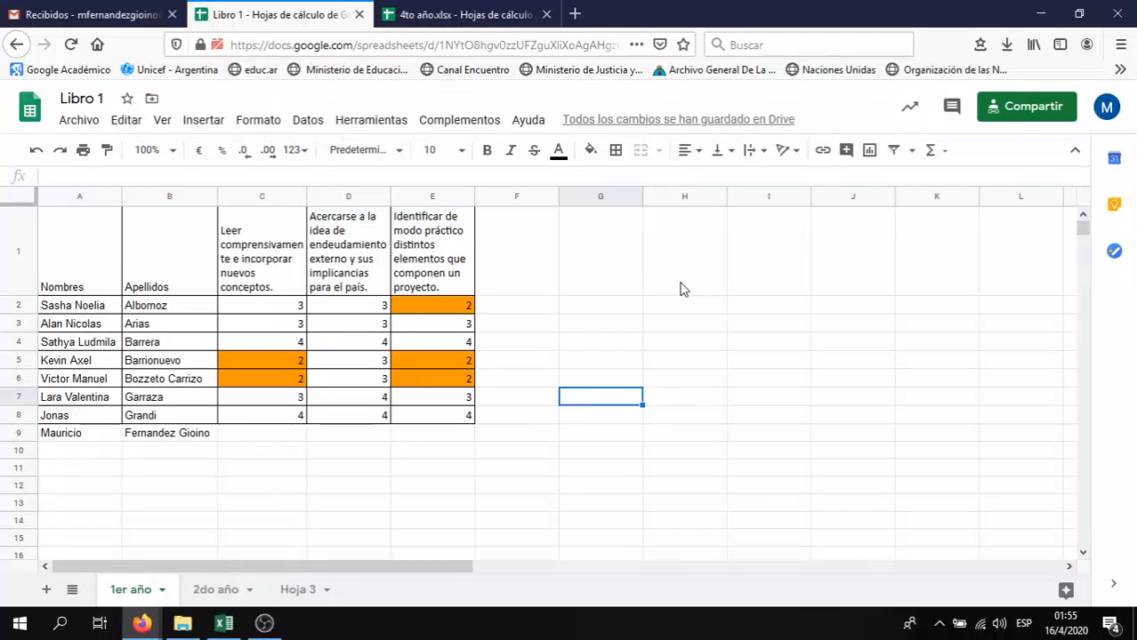
left_click(241, 249)
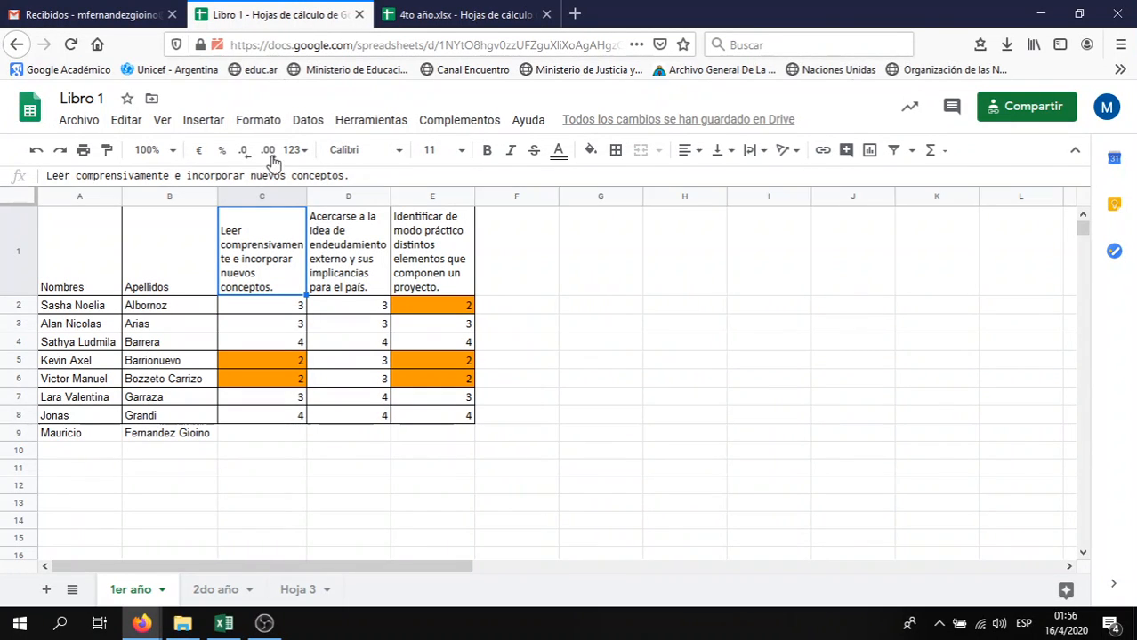
Add a header-row filter from cell A1, then undo it to remove filter and bold headers
left_click(307, 121)
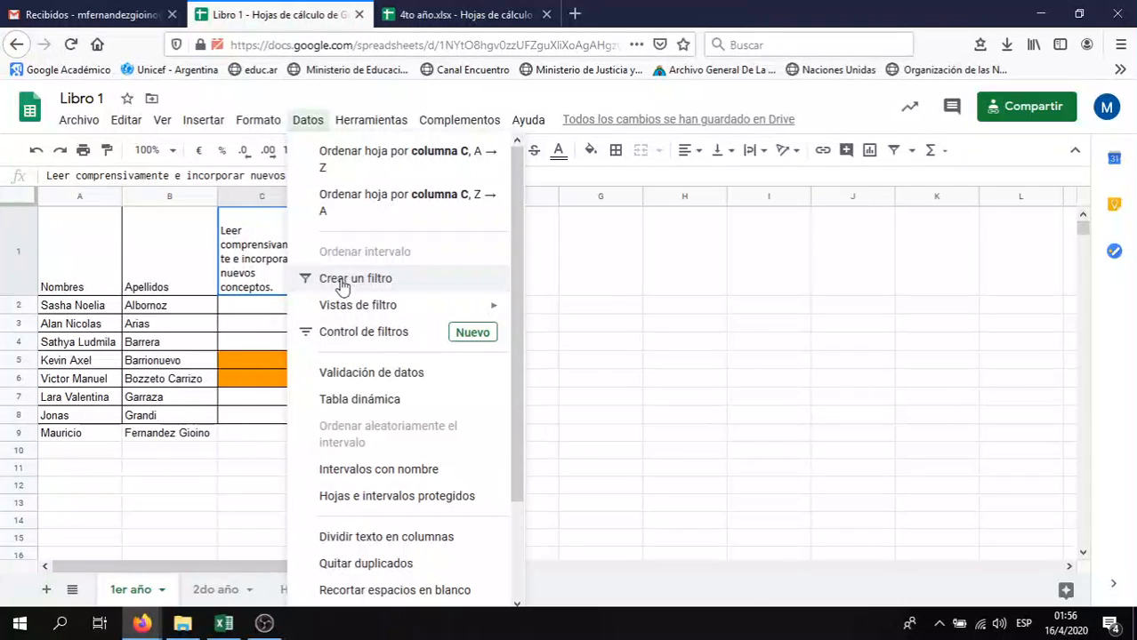
left_click(660, 287)
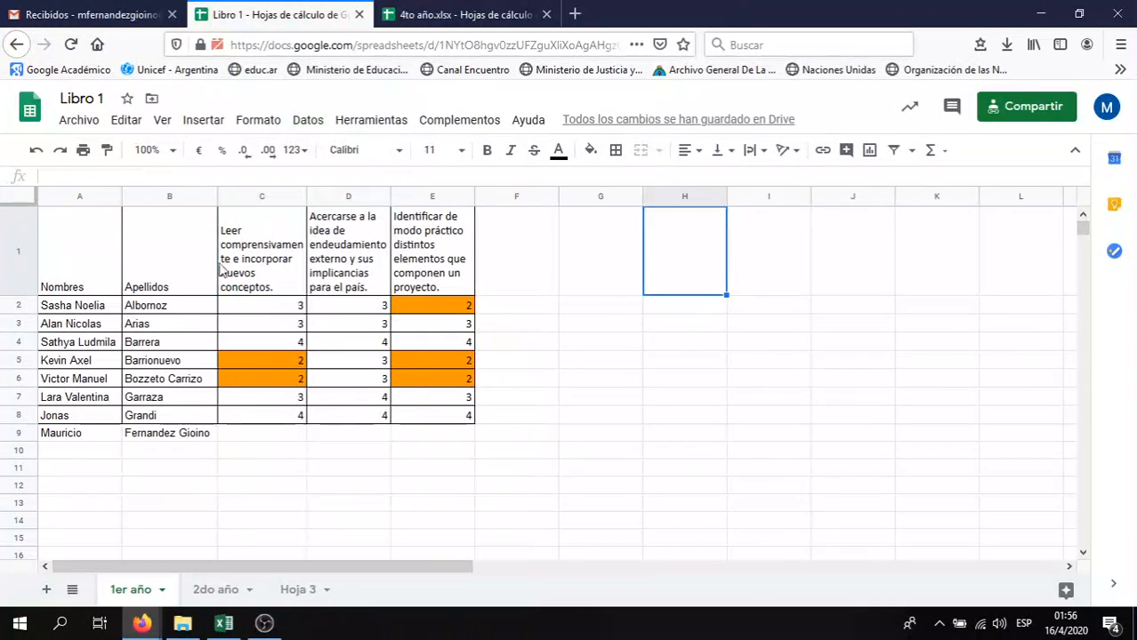
left_click(95, 238)
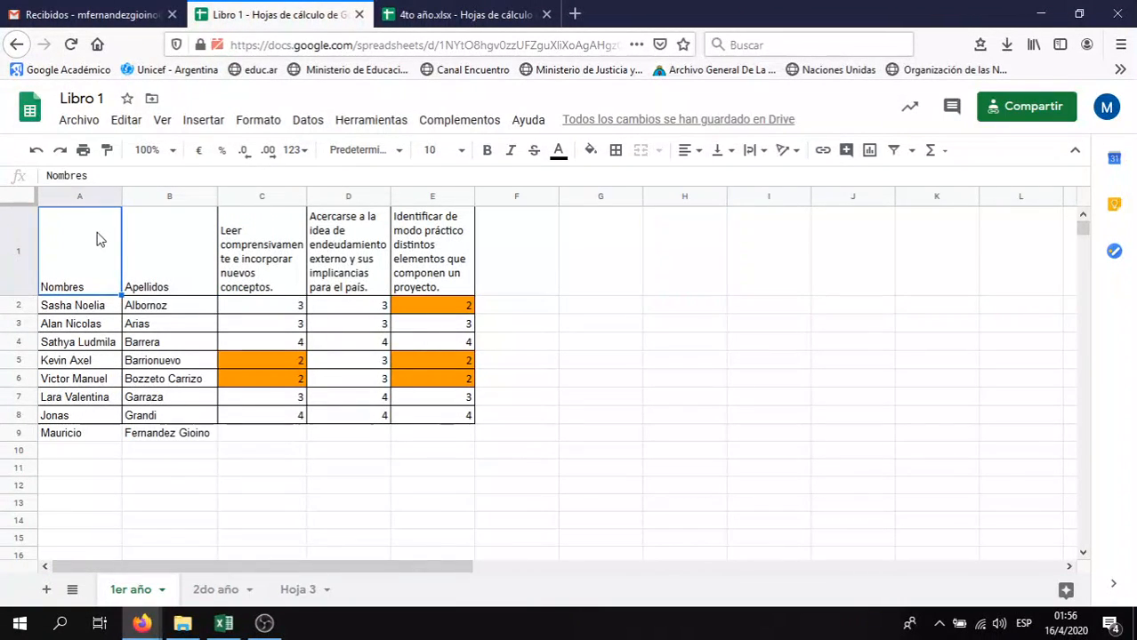
left_click(306, 121)
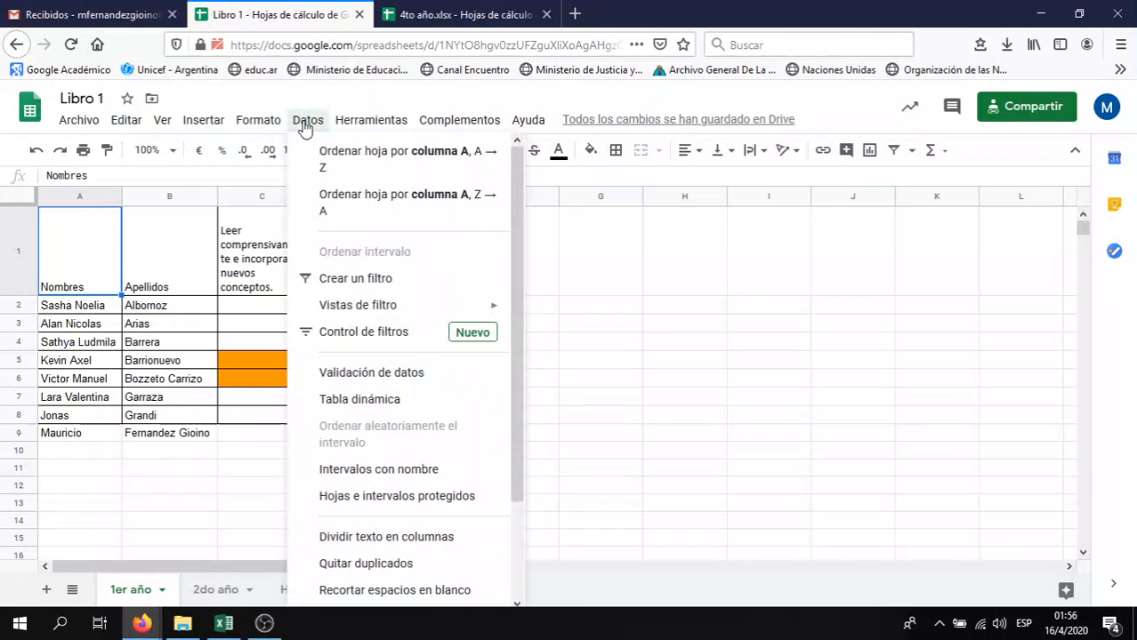
left_click(335, 280)
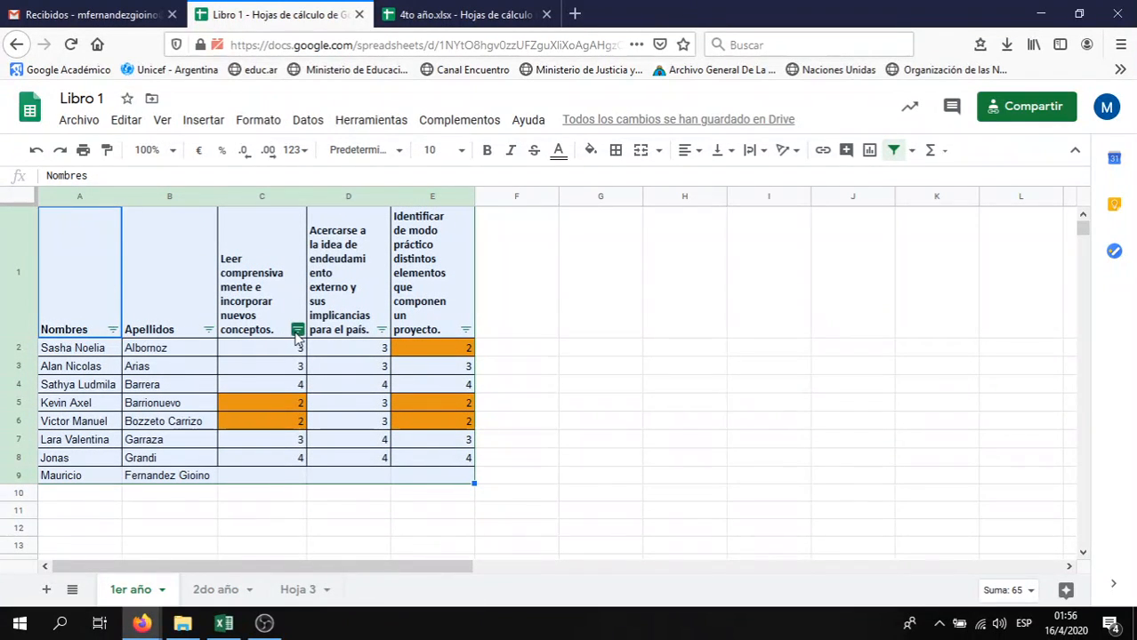
left_click(548, 308)
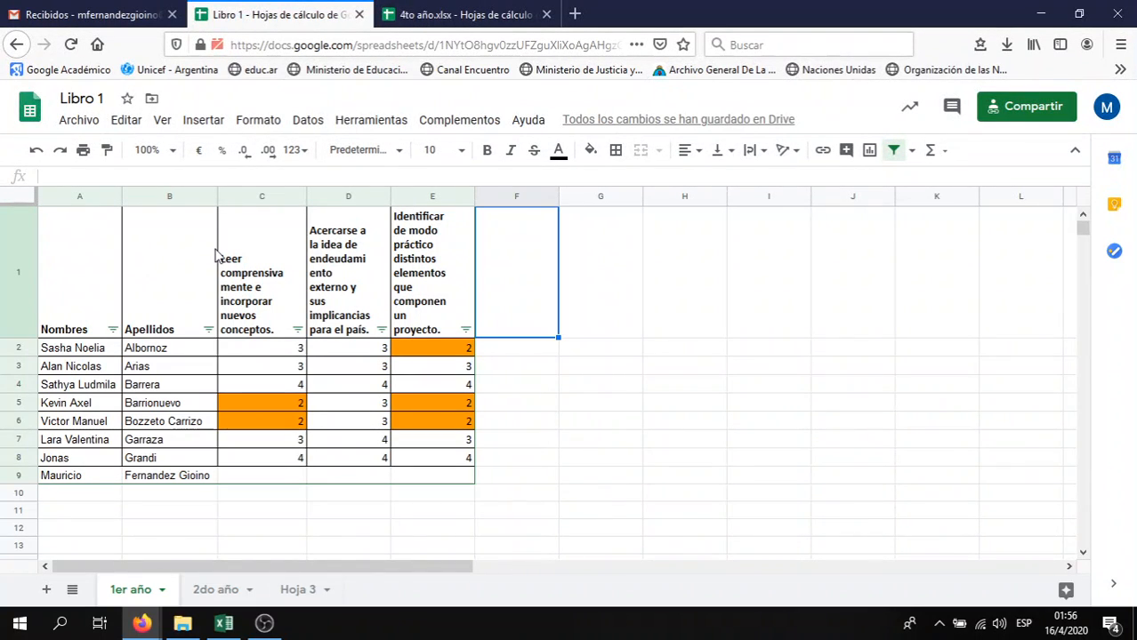
key("ctrl+z")
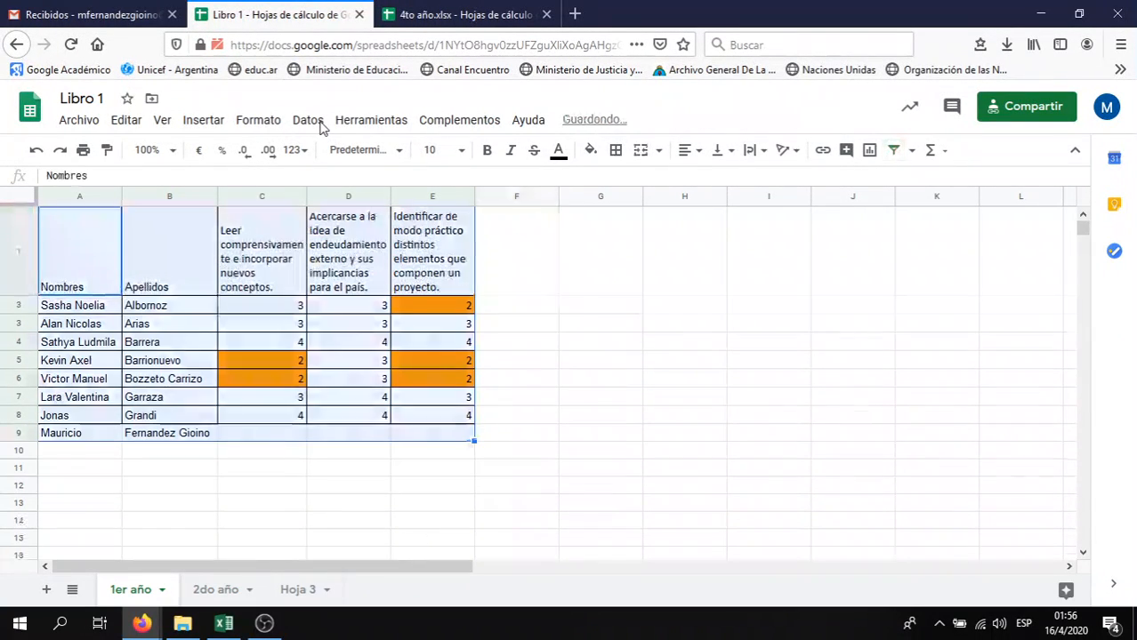
left_click(321, 129)
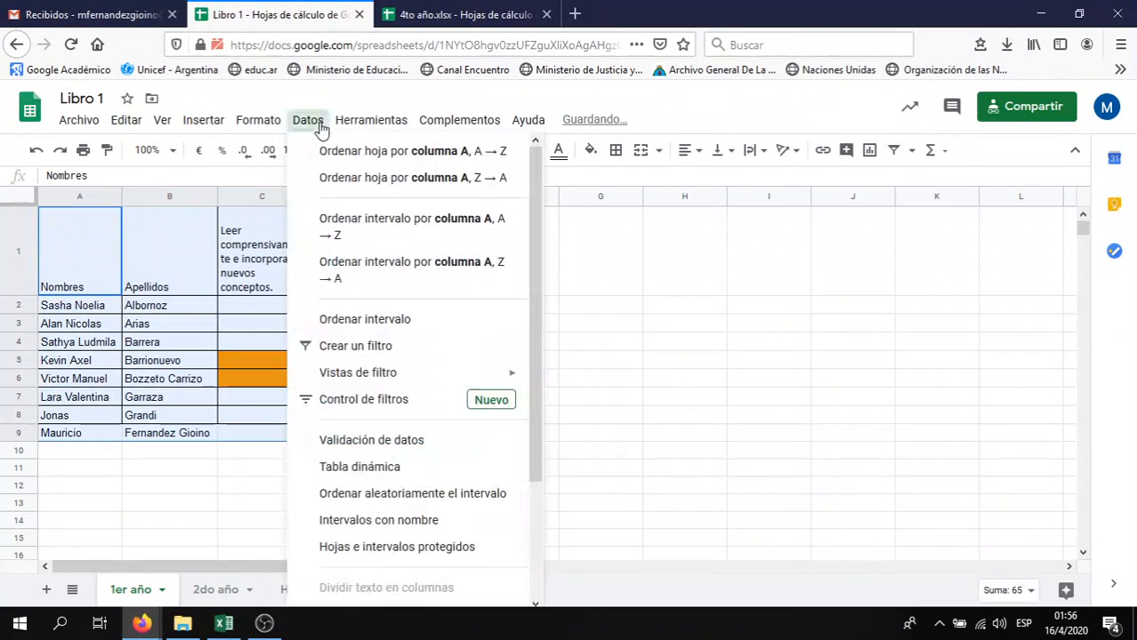
Create a filter with Datos > Crear un filtro and review header cells A1–D1 and row 2
left_click(357, 346)
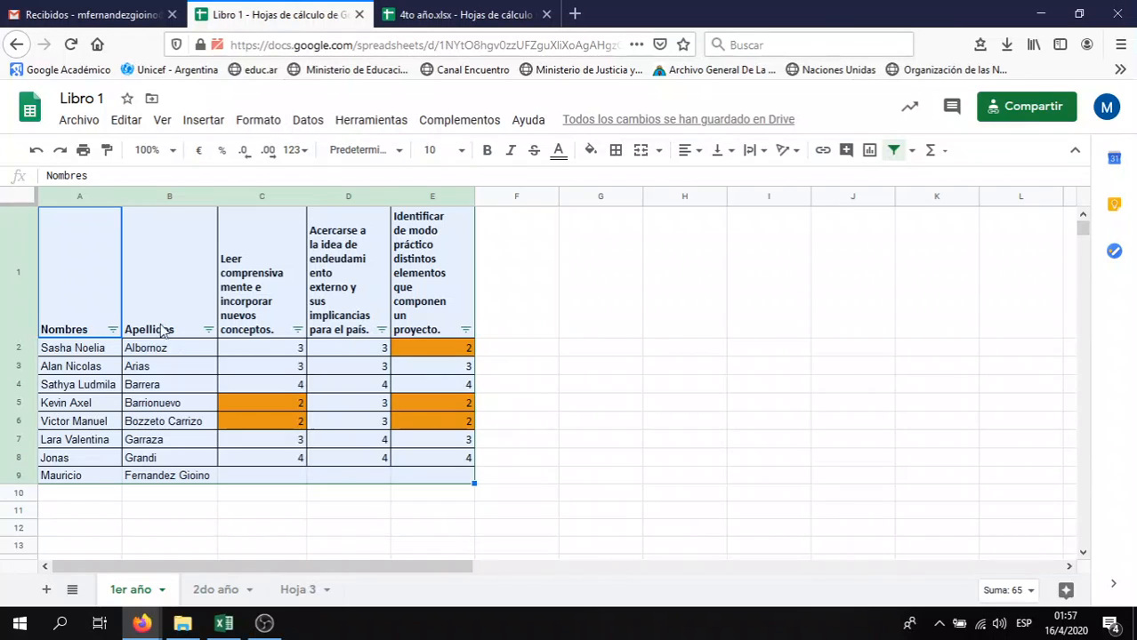
left_click(101, 307)
left_click(181, 304)
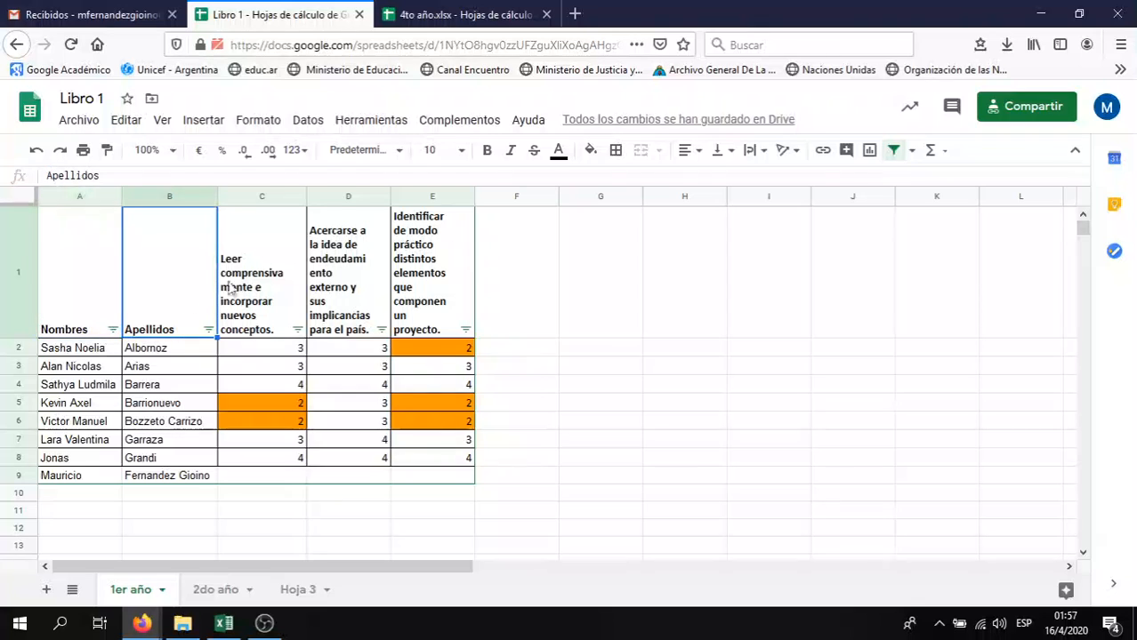
left_click(277, 277)
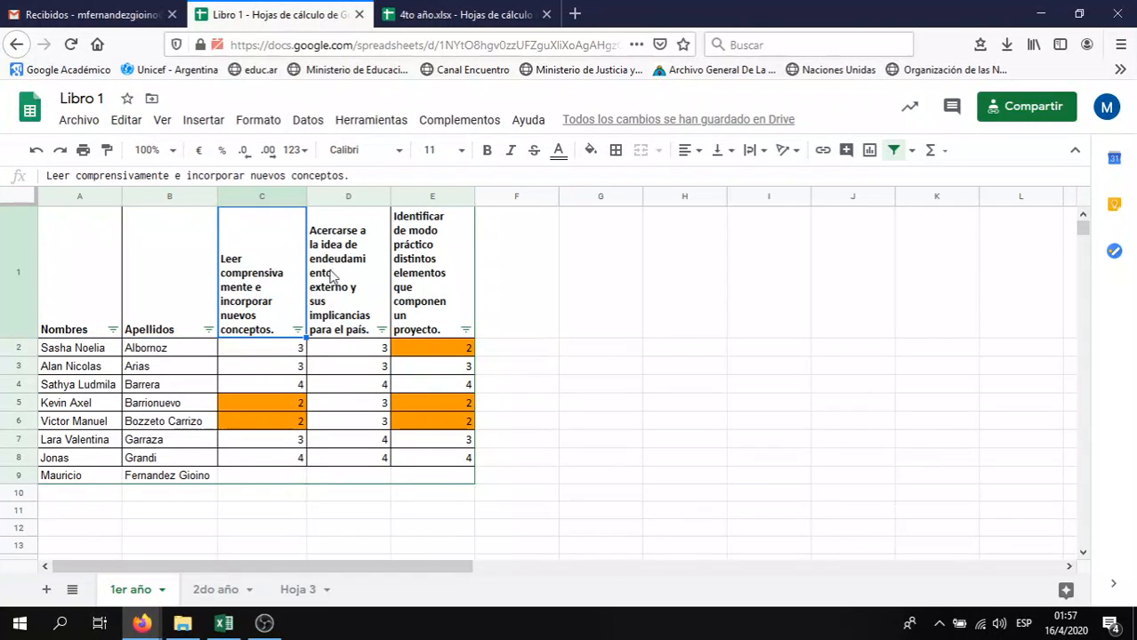
left_click(330, 276)
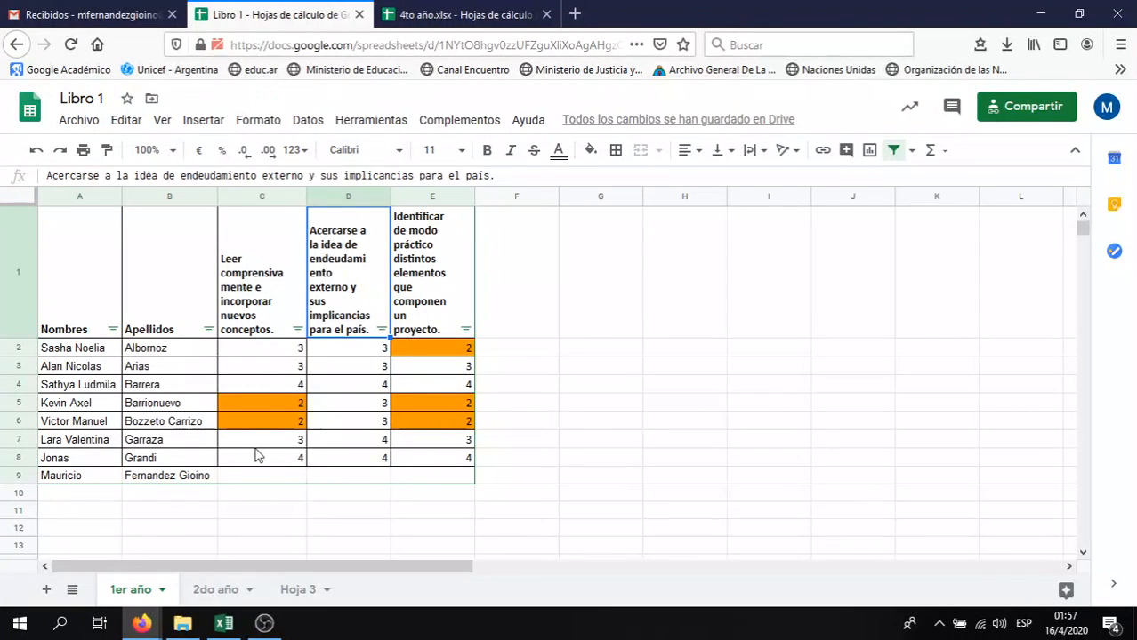
left_click(262, 308)
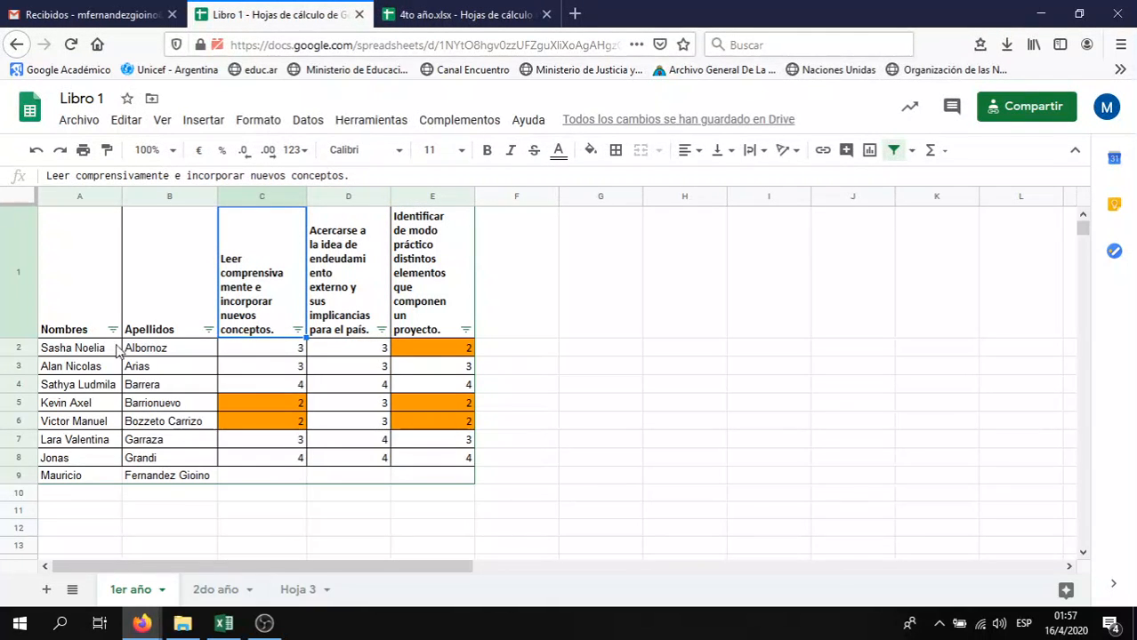
left_click(21, 348)
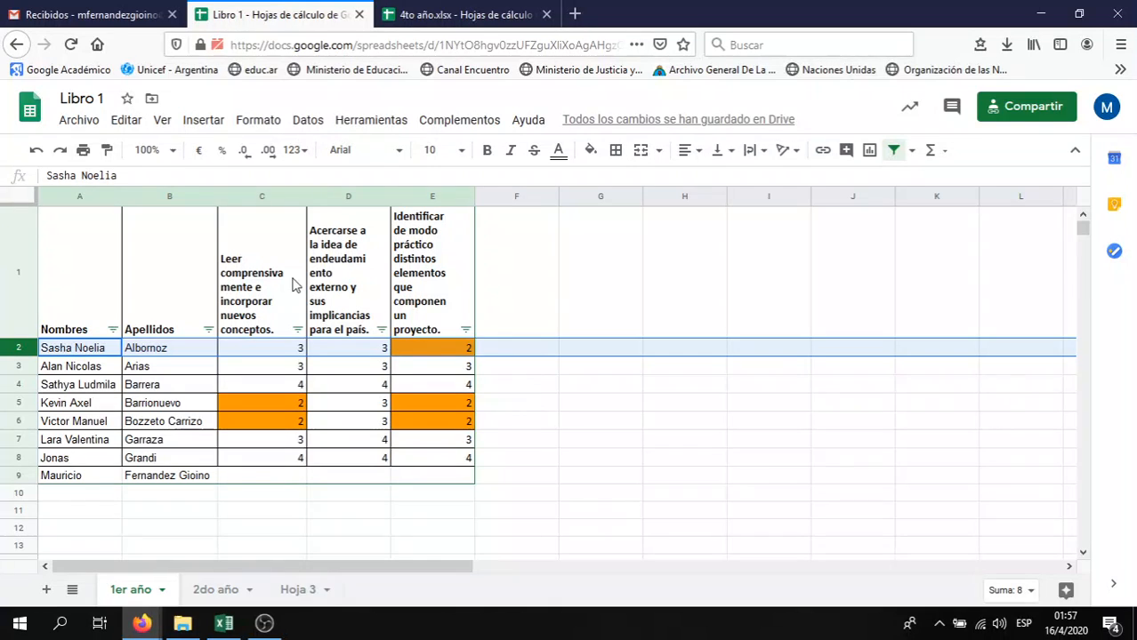
left_click(293, 353)
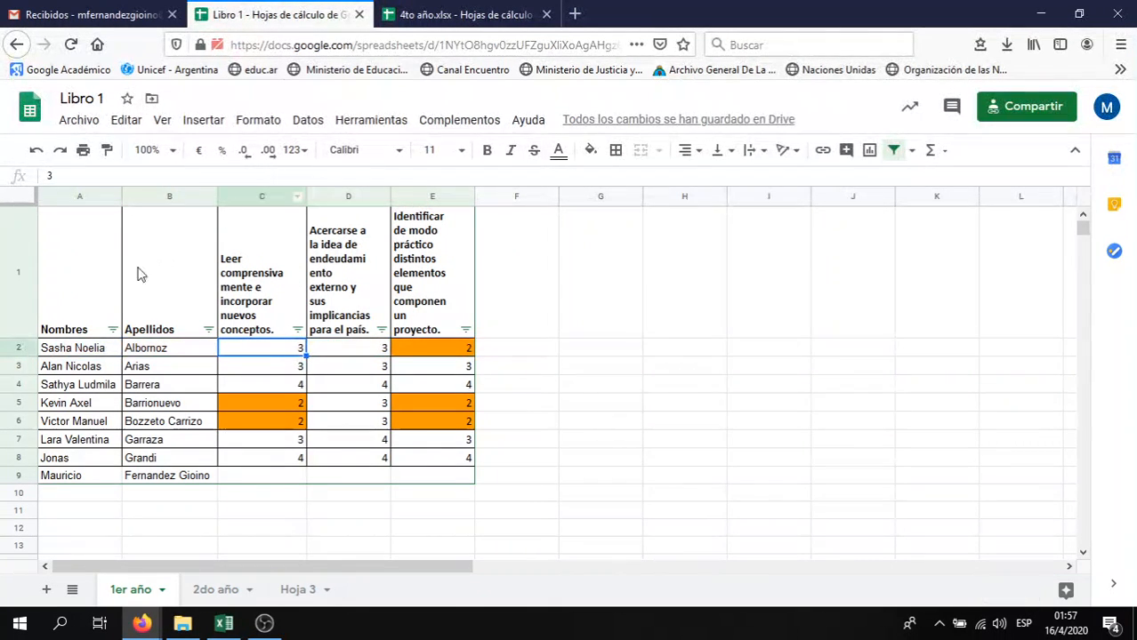
left_click(294, 291)
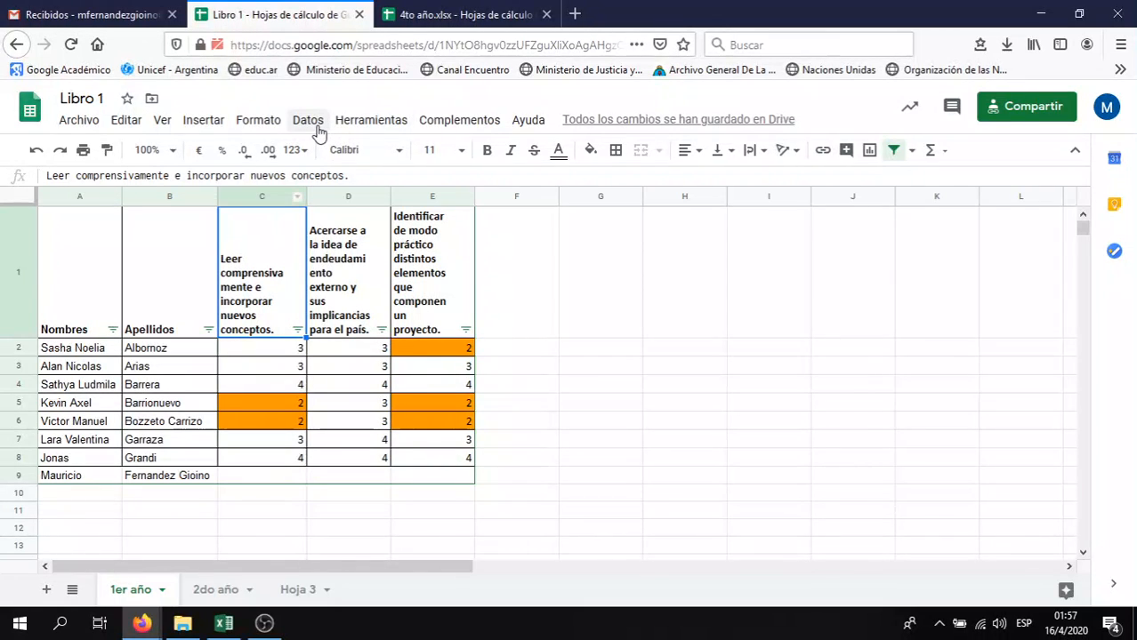
Filter column C to only scores of 4 by unchecking 3, 2 and (Vacío)
left_click(298, 330)
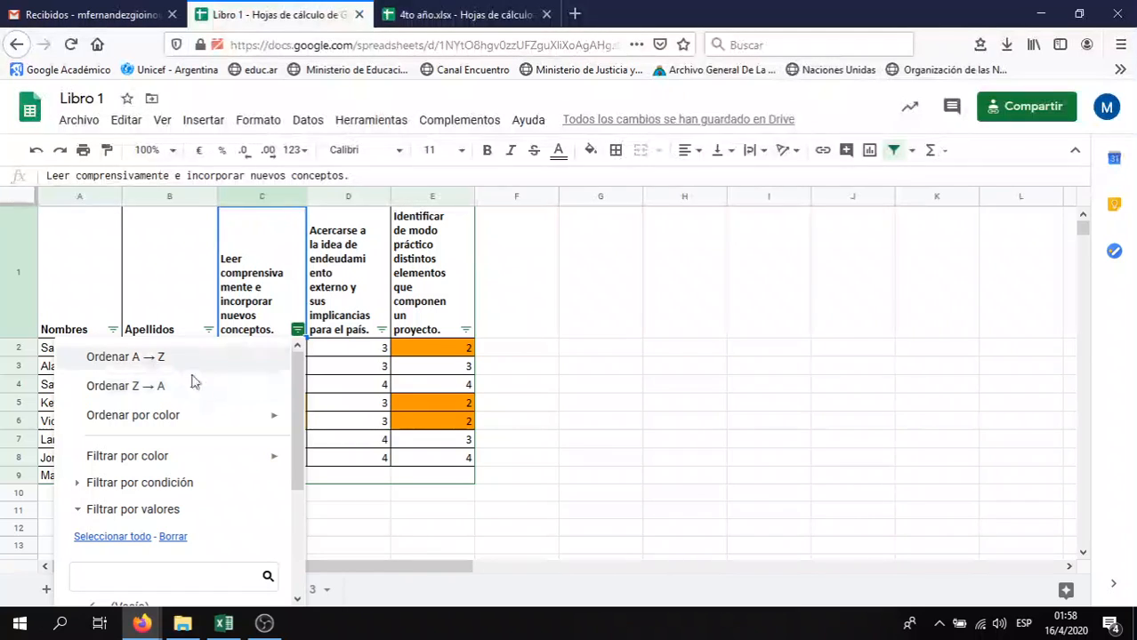
mouse_move(274, 419)
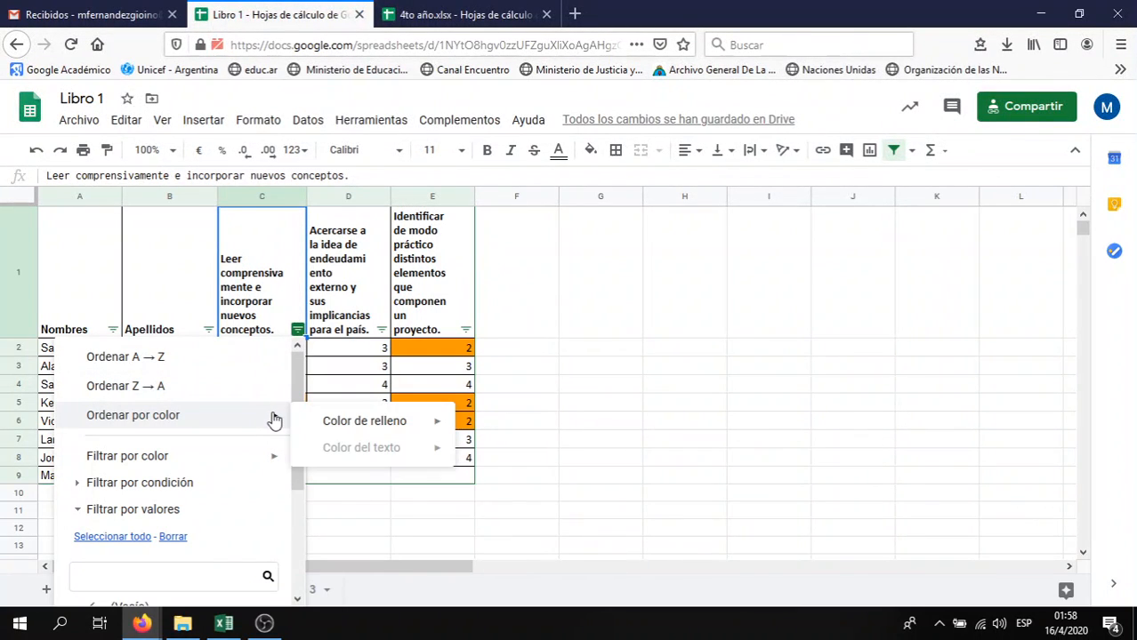
mouse_move(359, 422)
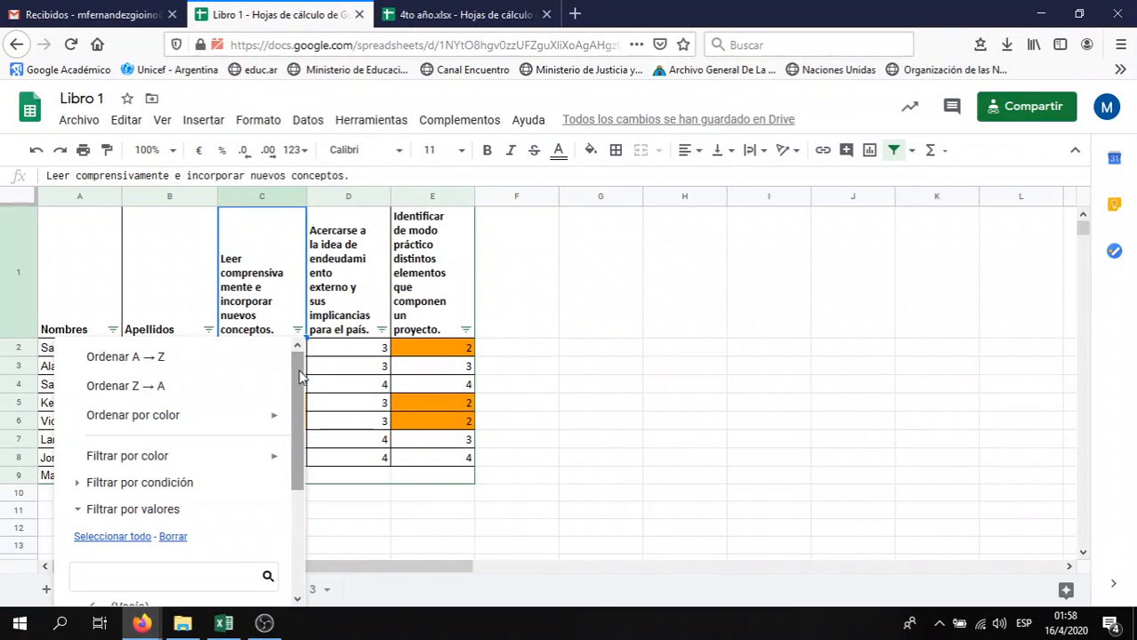
scroll(300, 377, "down", 4)
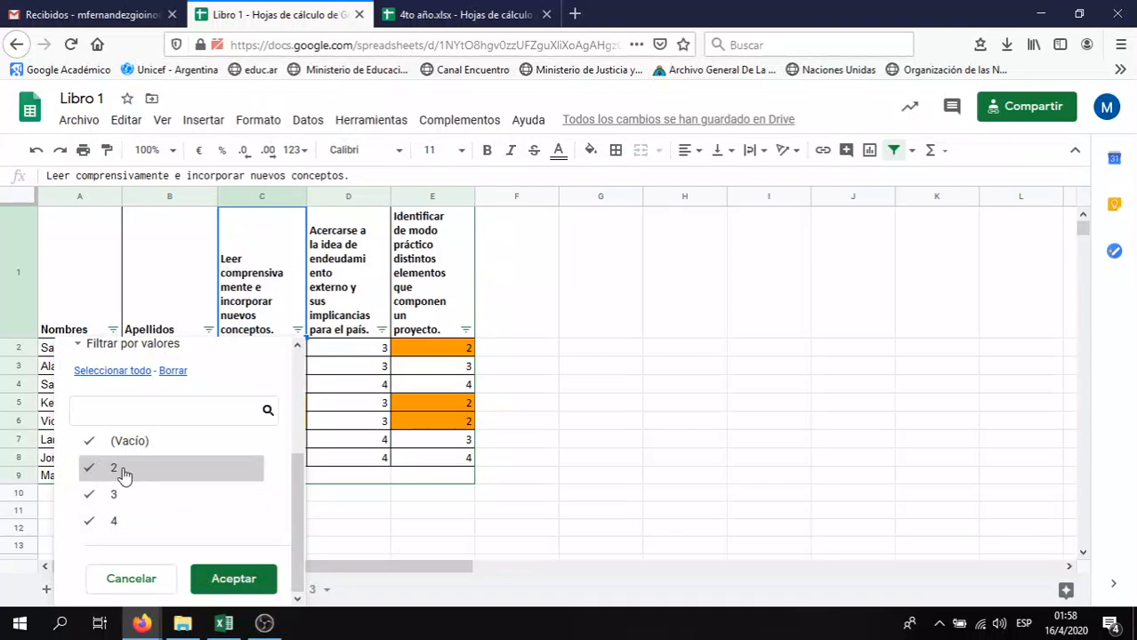
left_click(93, 496)
left_click(97, 466)
left_click(90, 441)
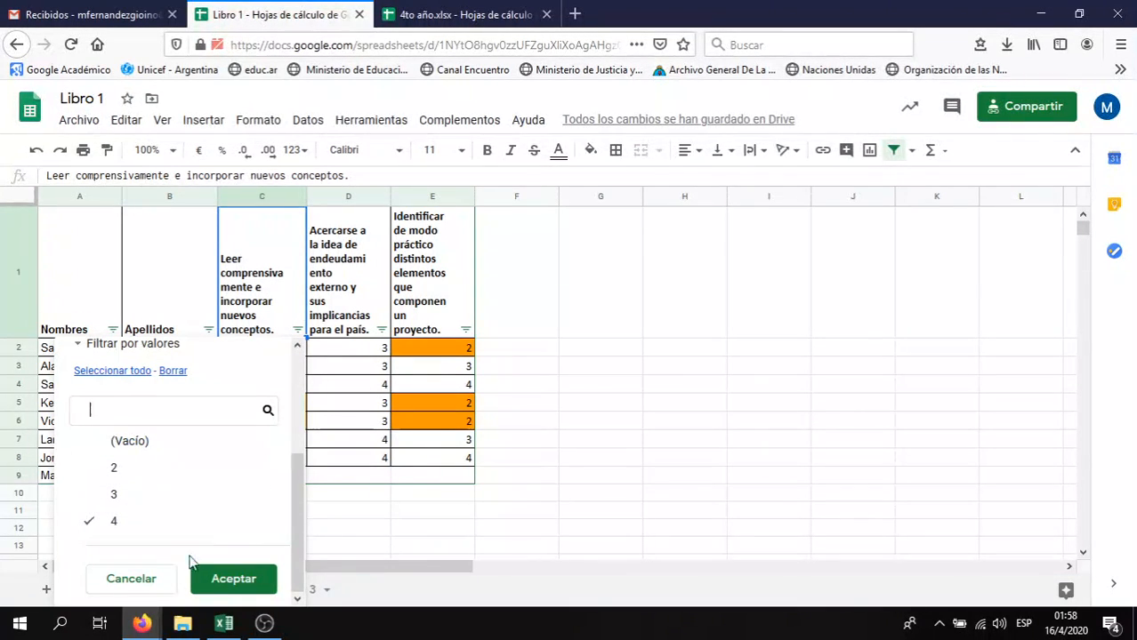
left_click(233, 579)
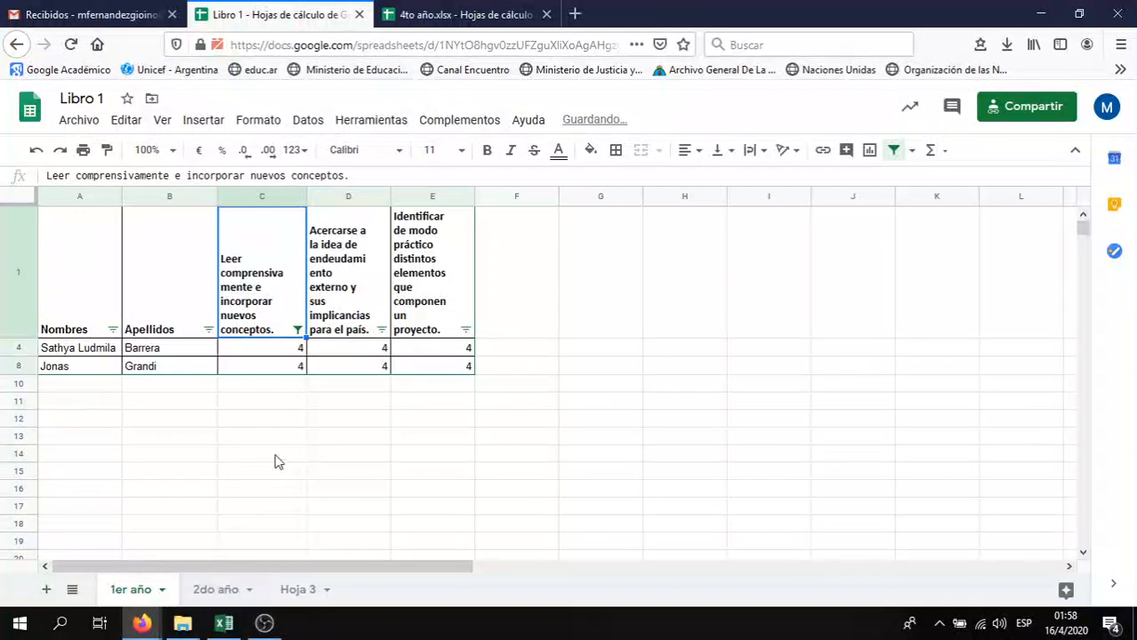
Filter column C to show only students scoring 2, excluding 4
left_click(299, 332)
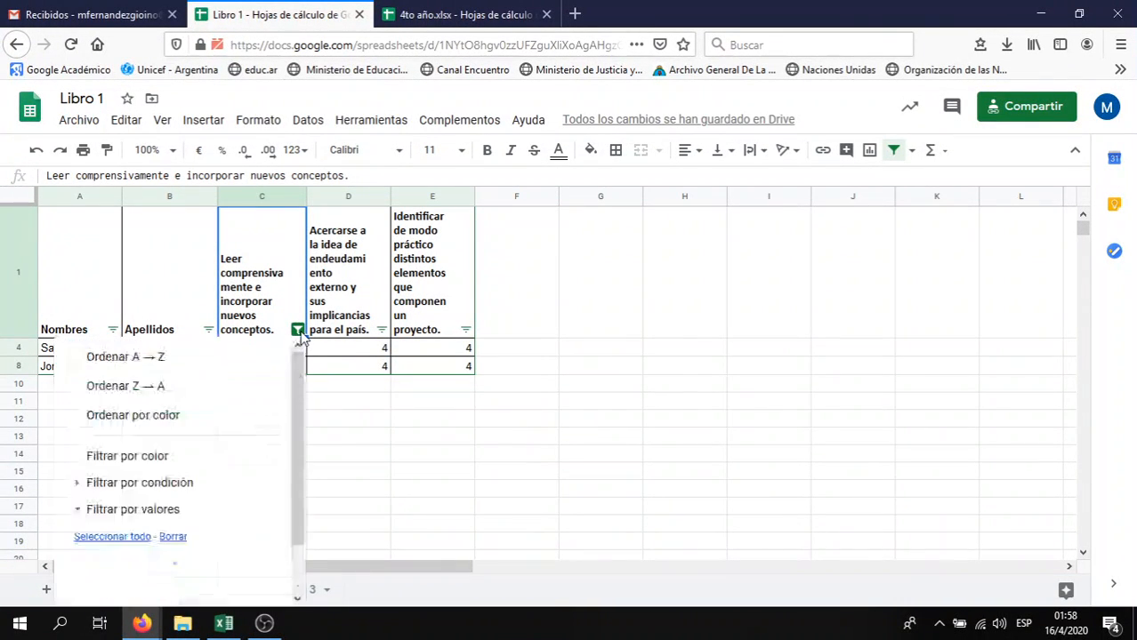
left_click_drag(294, 445, 297, 532)
scroll(298, 532, "down", 1)
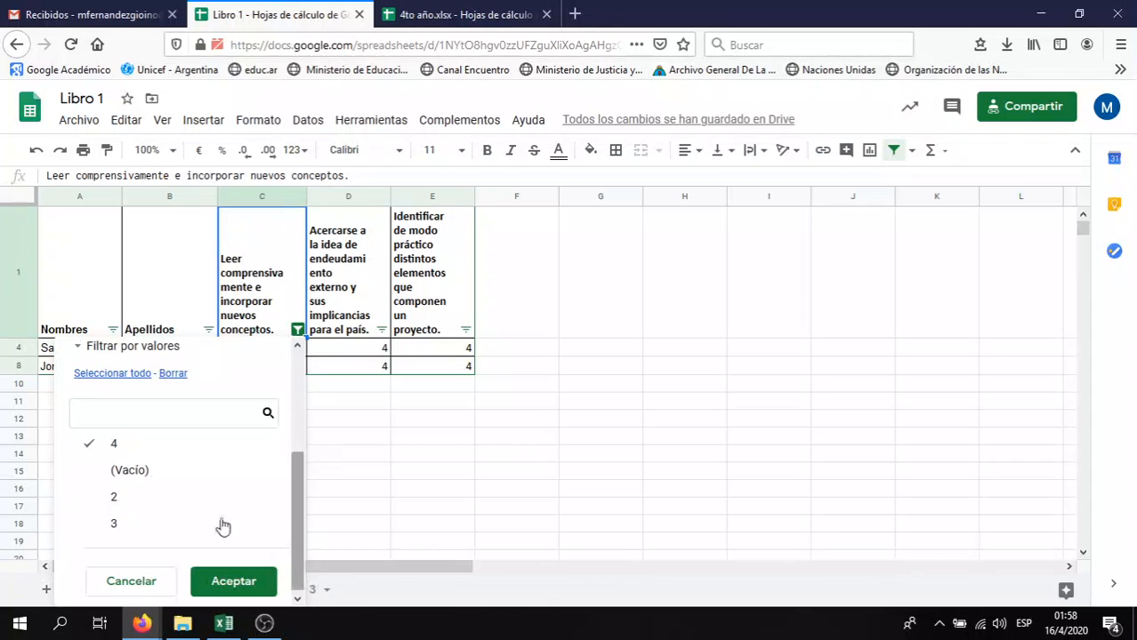
left_click(96, 497)
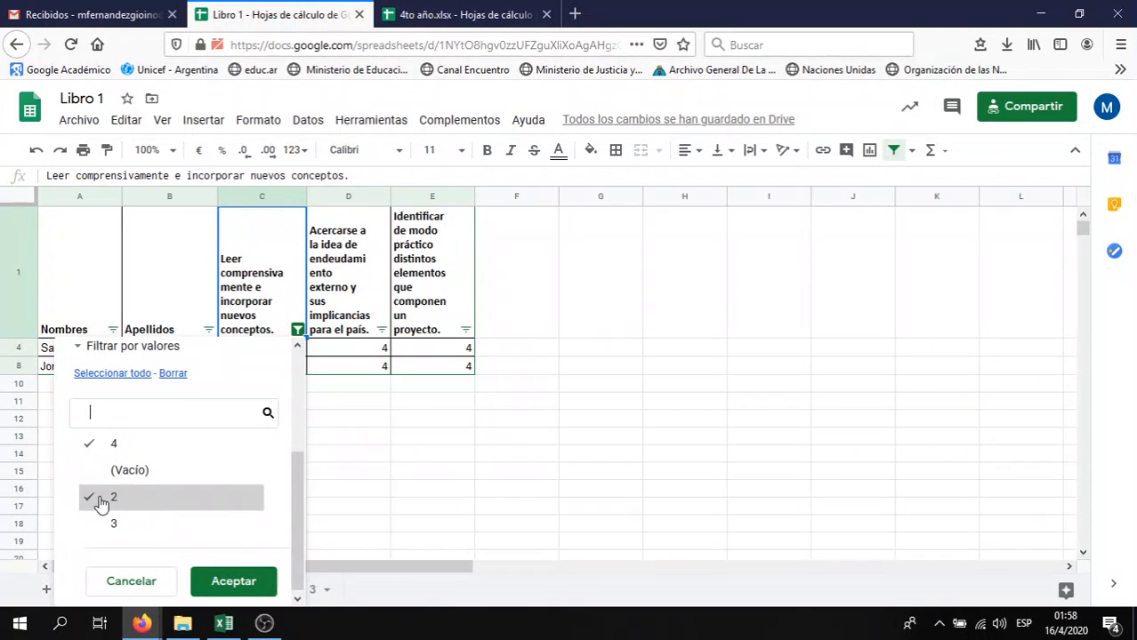
left_click(94, 445)
left_click(233, 581)
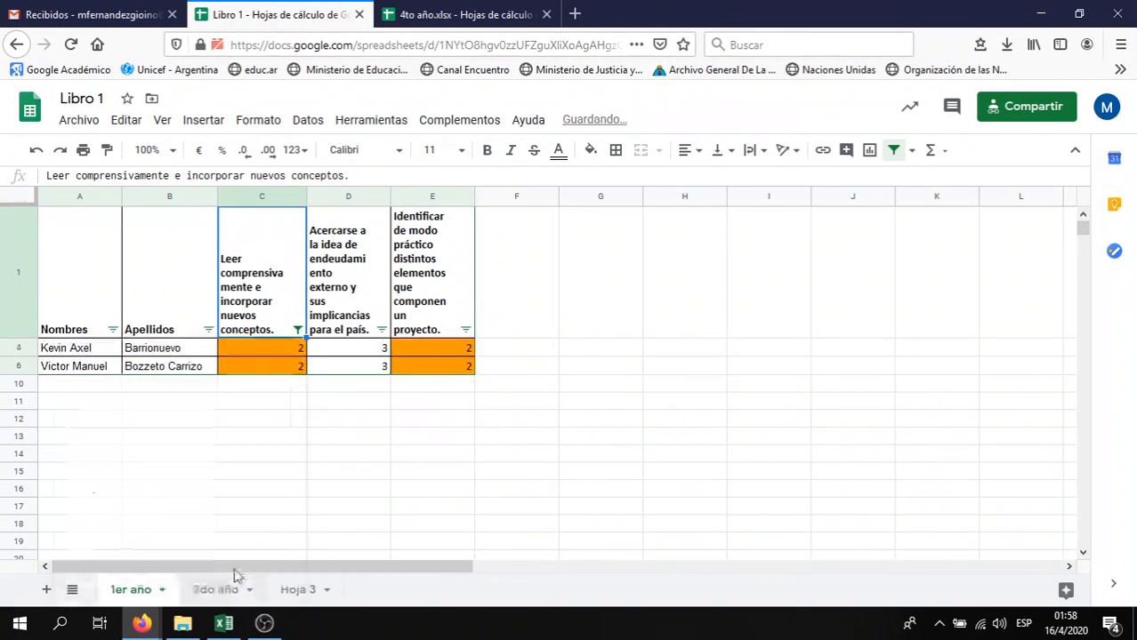
Reset column C's filter with Seleccionar todo so all students show again
left_click(298, 330)
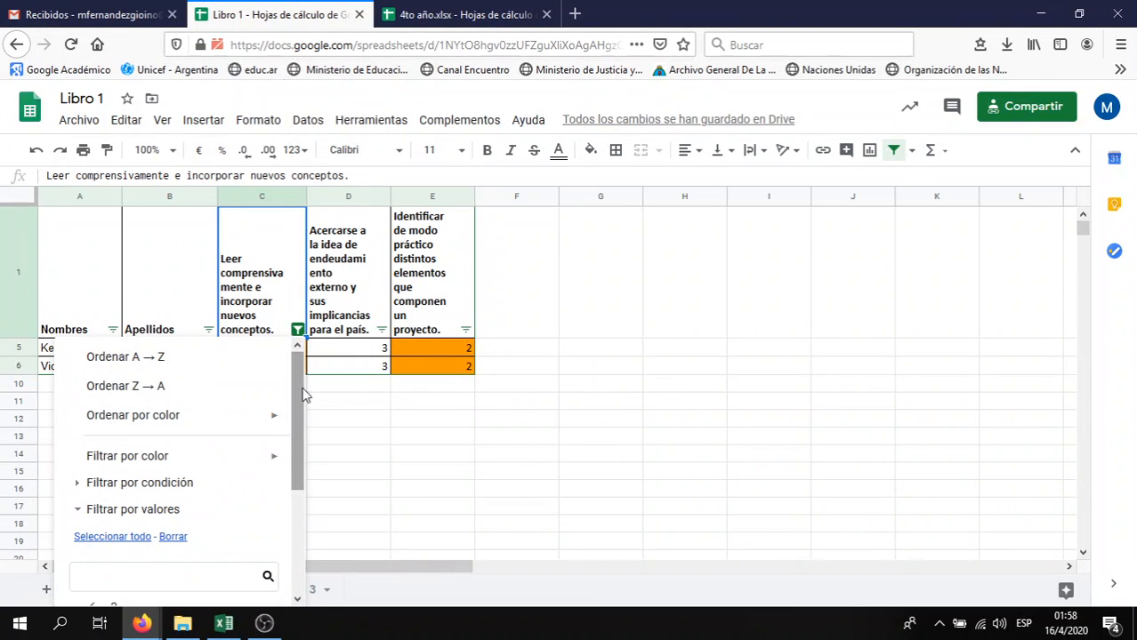
left_click_drag(303, 395, 284, 526)
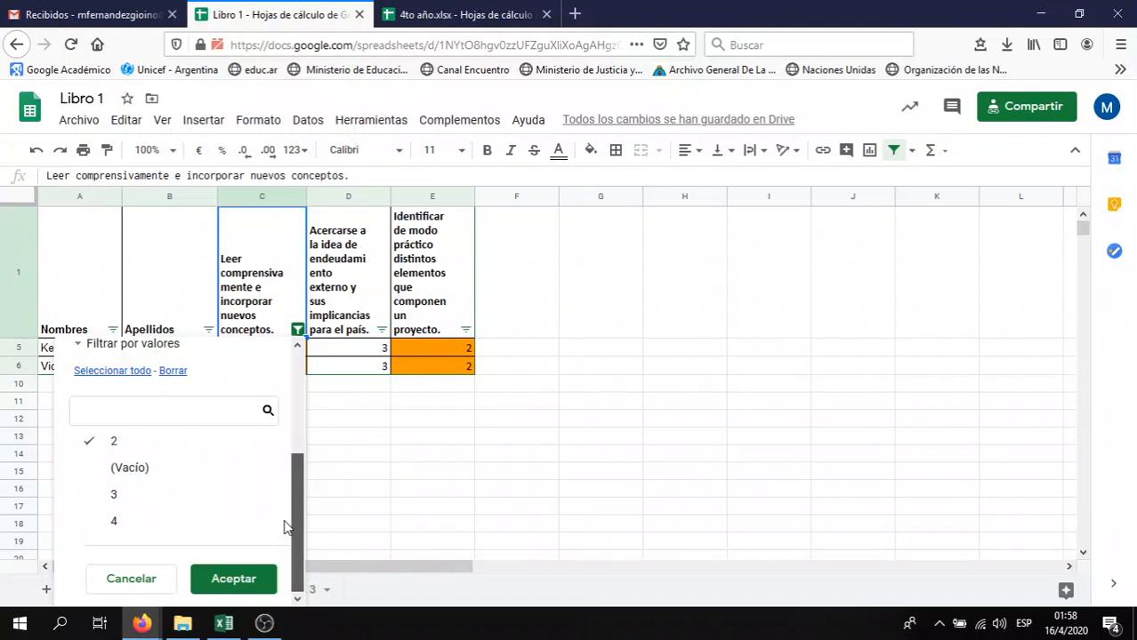
left_click(100, 374)
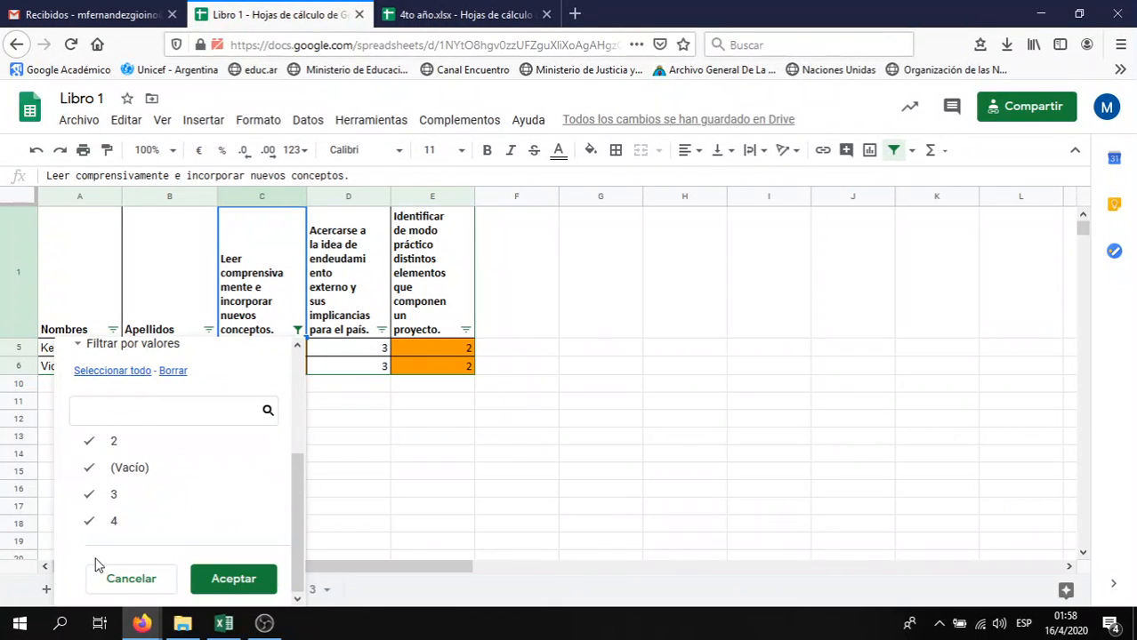
left_click(217, 579)
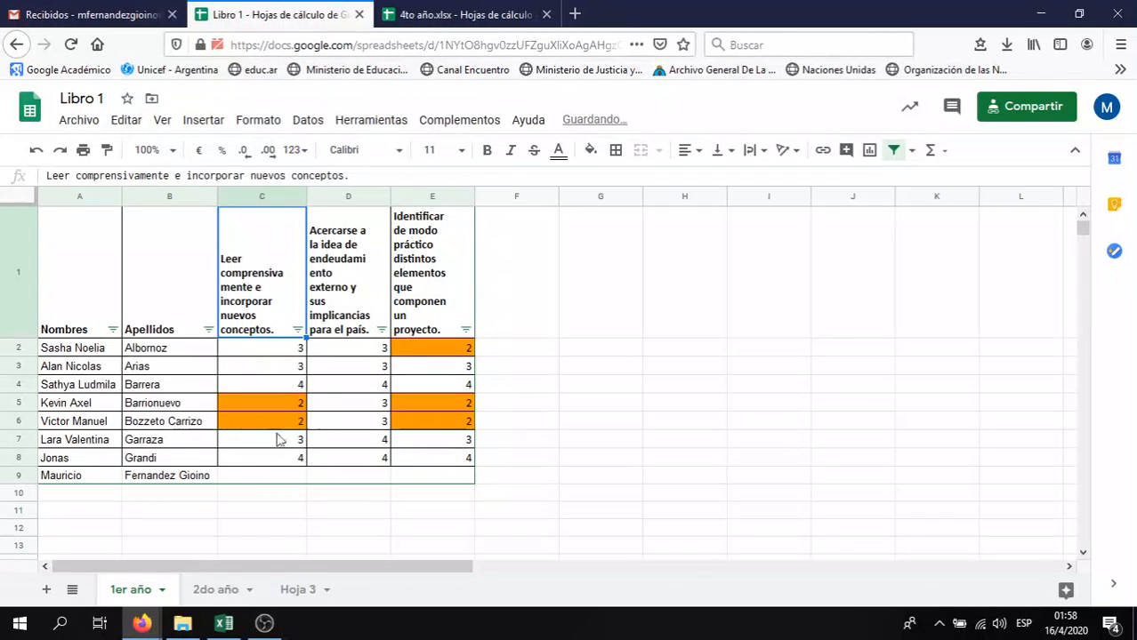
Sort students A→Z by column C score, then A→Z by Apellidos surname
left_click(298, 330)
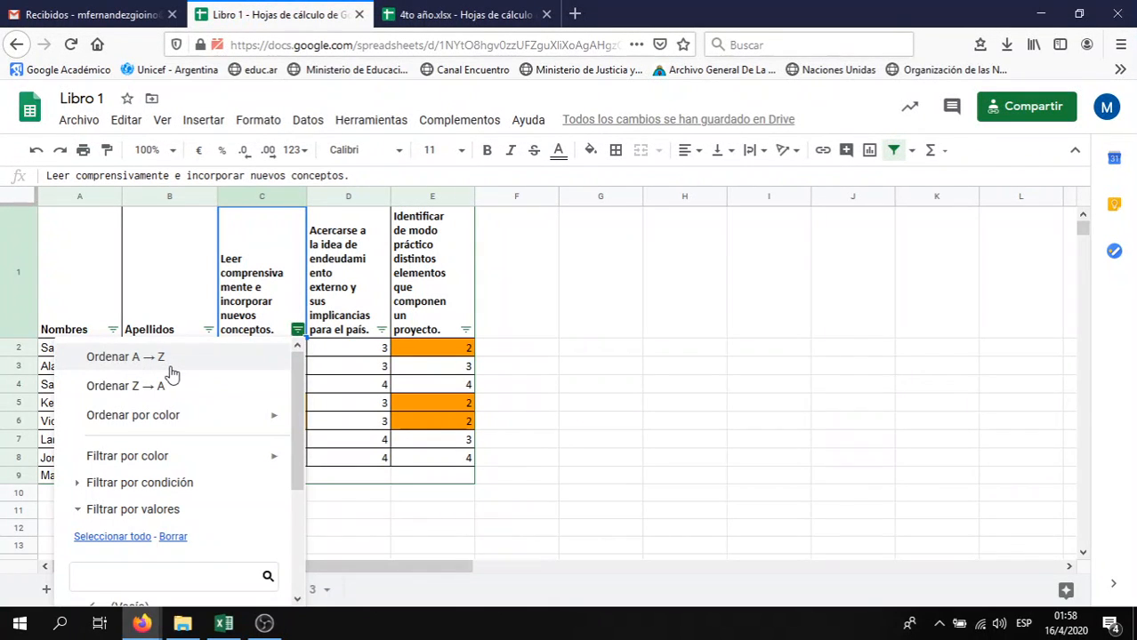
left_click(170, 365)
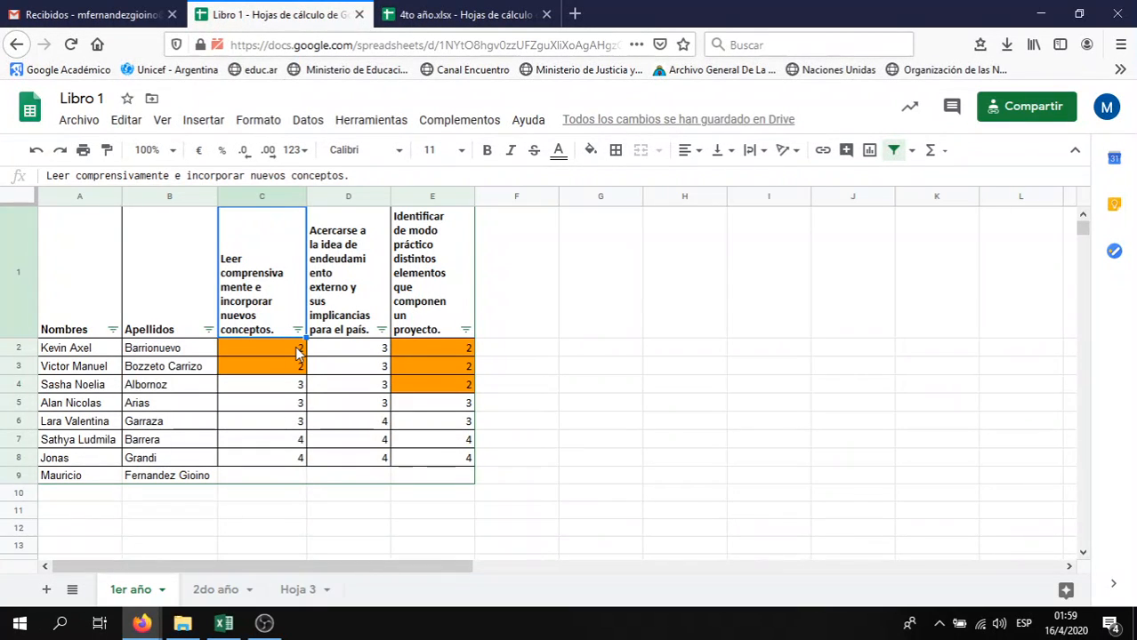
left_click(208, 330)
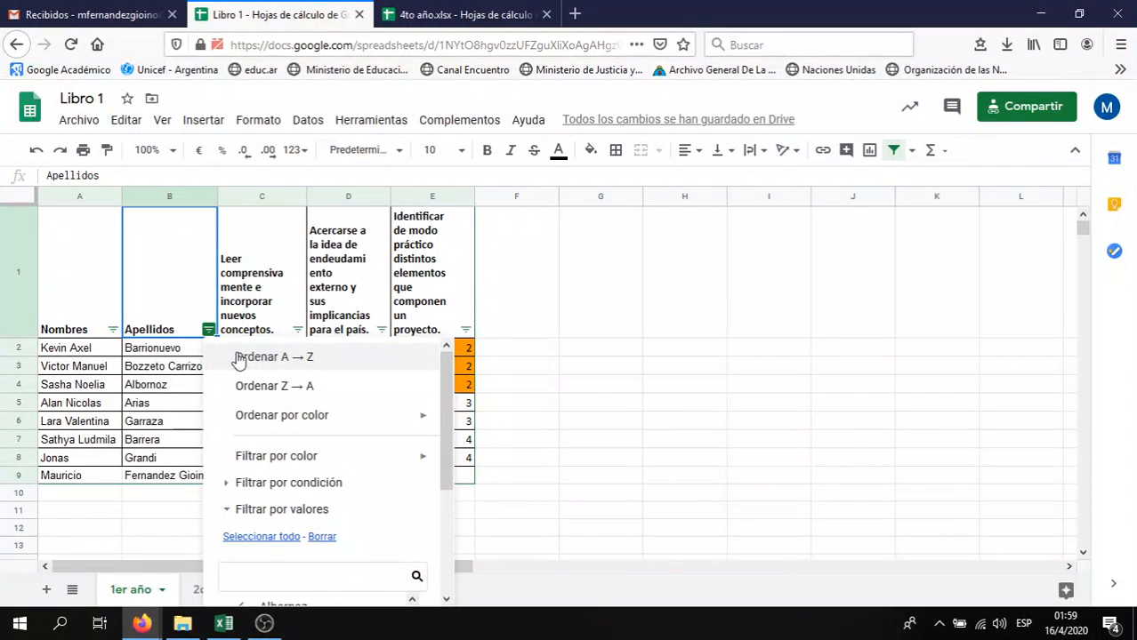
left_click(238, 359)
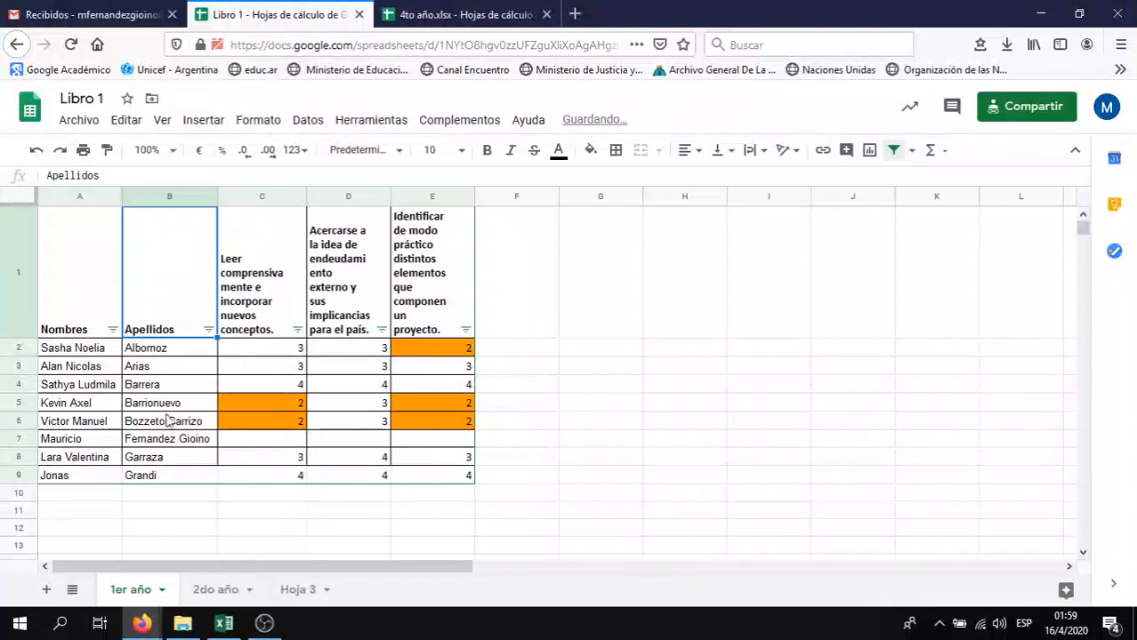